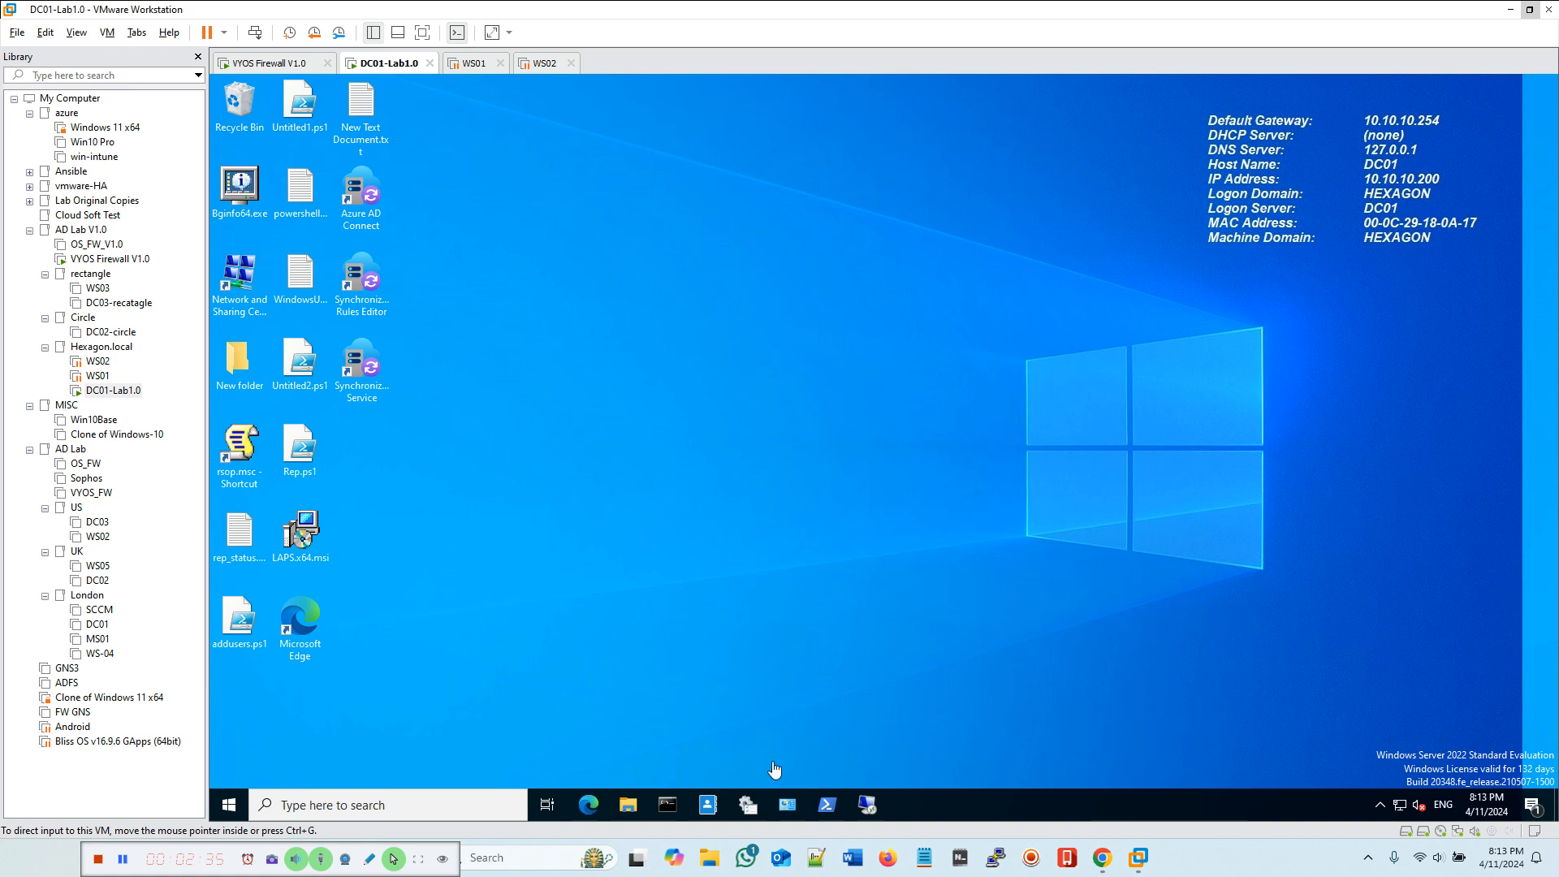
Step: Open Active Directory Users and Computers and examine the Users container in the Marketing OU, then close it
{"action": "left_click", "coordinate": [748, 806]}
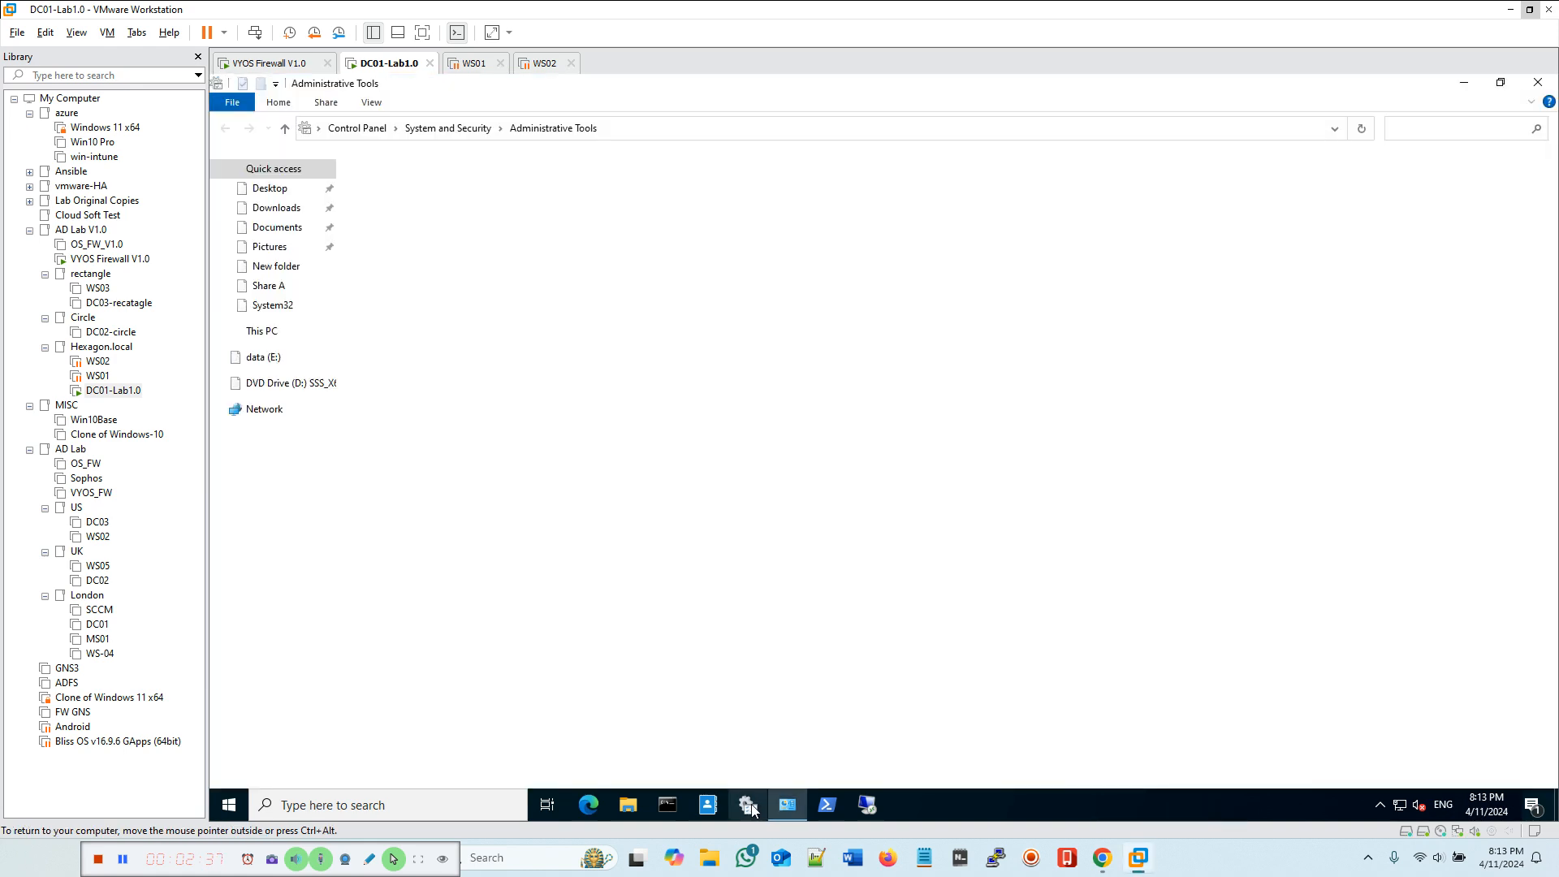
{"action": "left_click", "coordinate": [445, 201]}
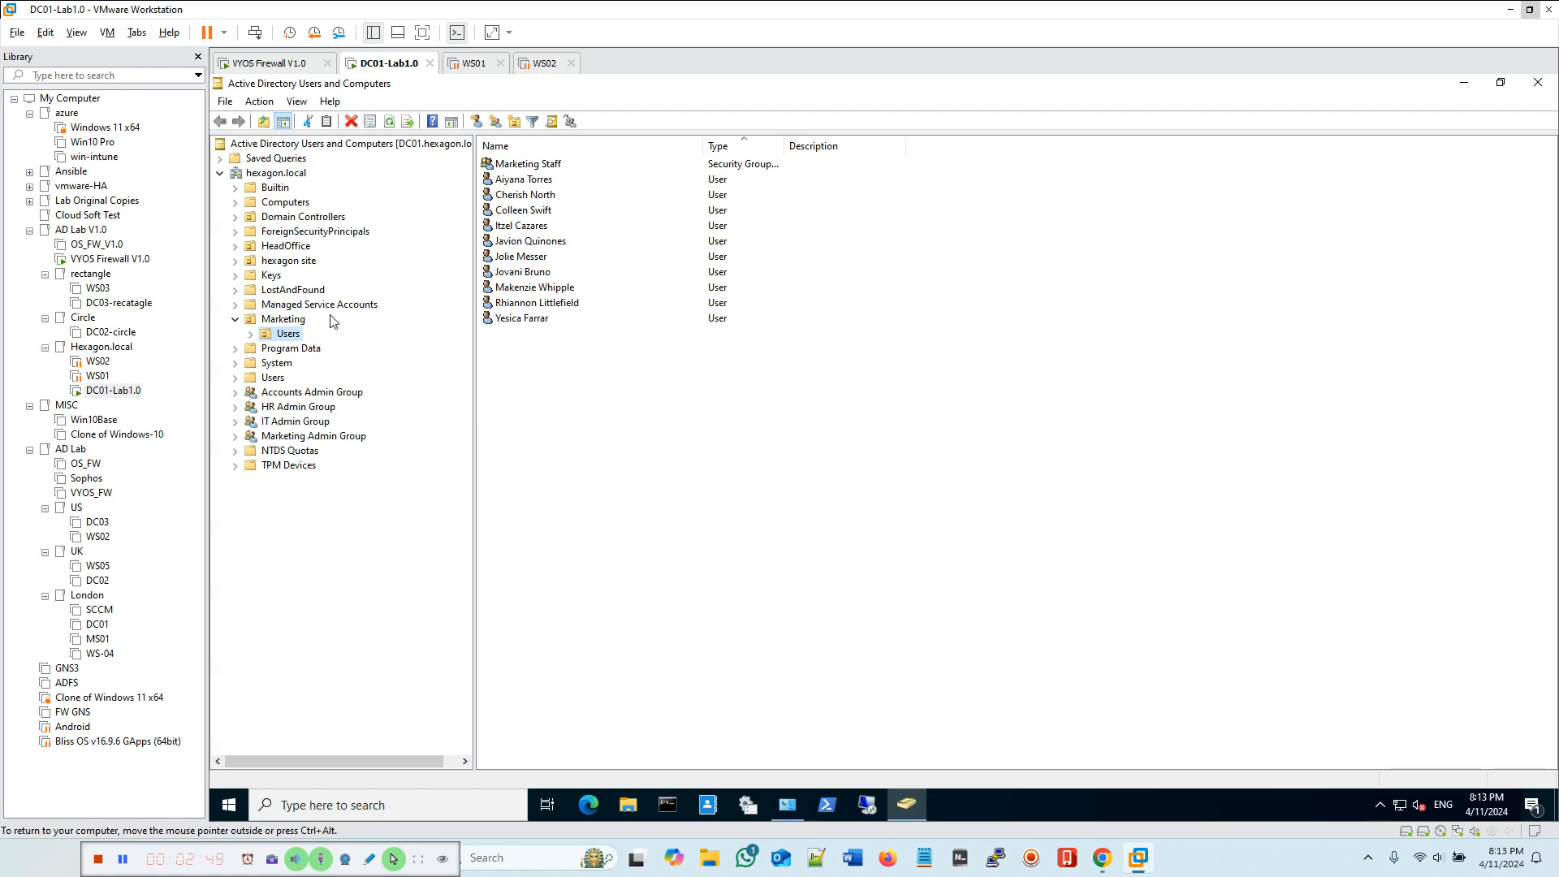
{"action": "left_click", "coordinate": [281, 322]}
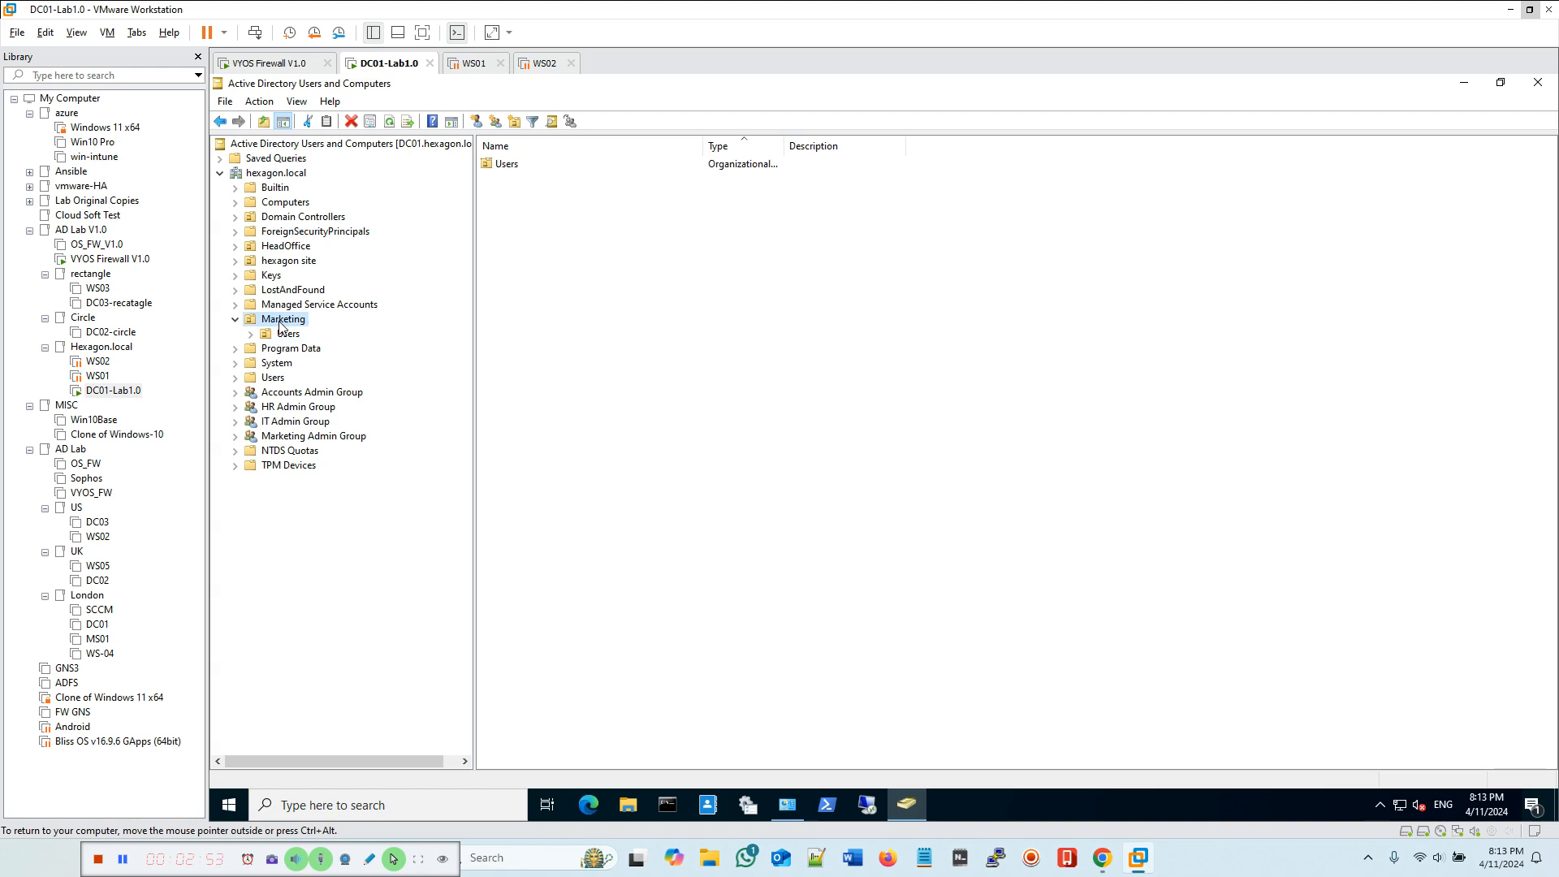
{"action": "left_click", "coordinate": [285, 336]}
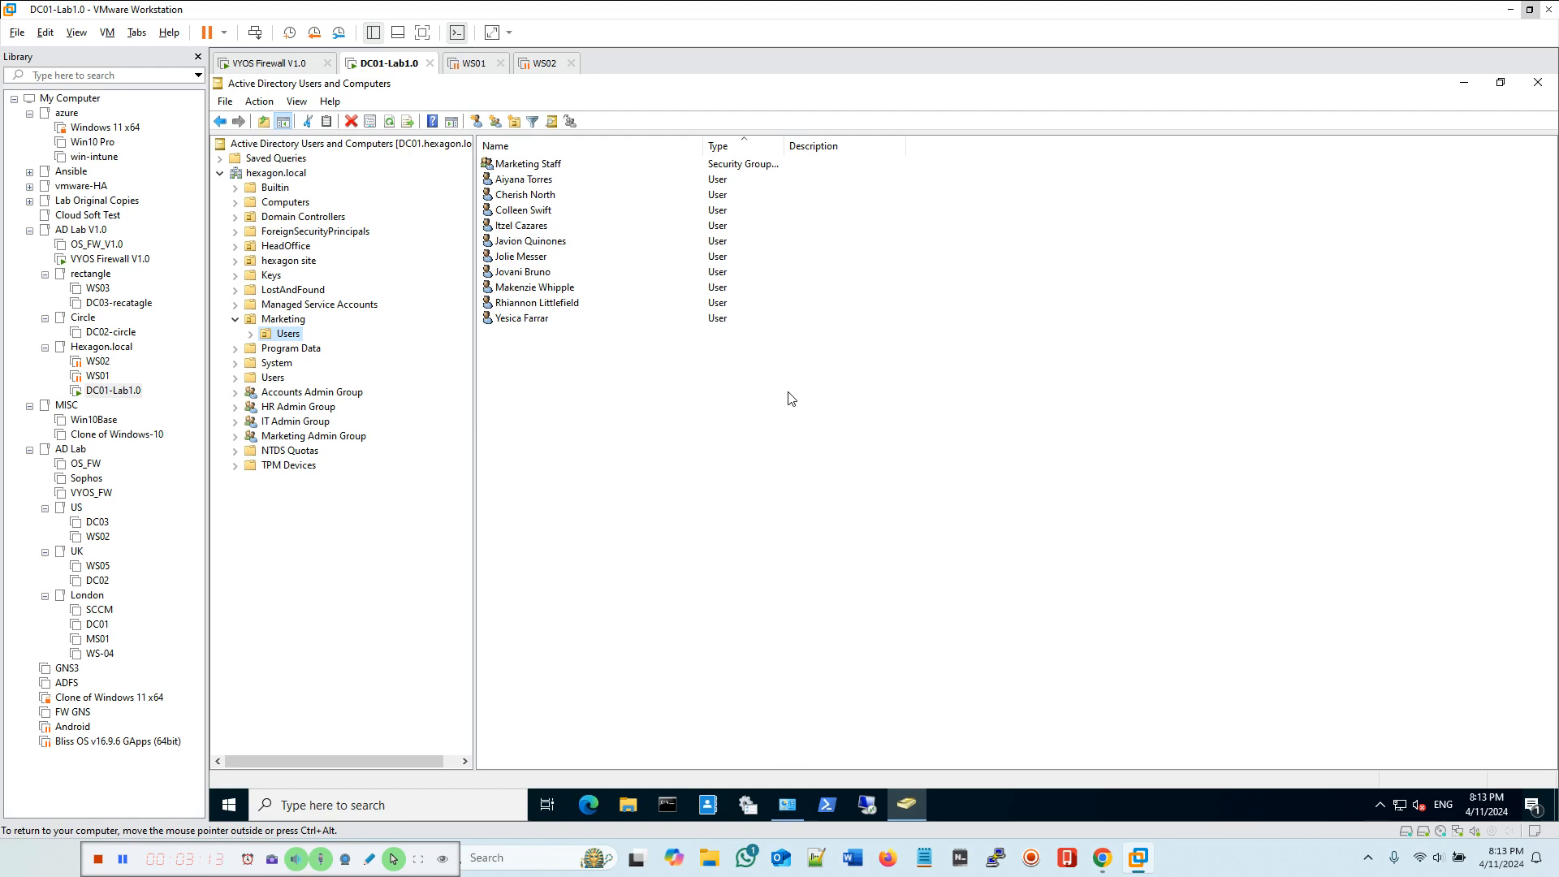
{"action": "left_click", "coordinate": [1537, 83]}
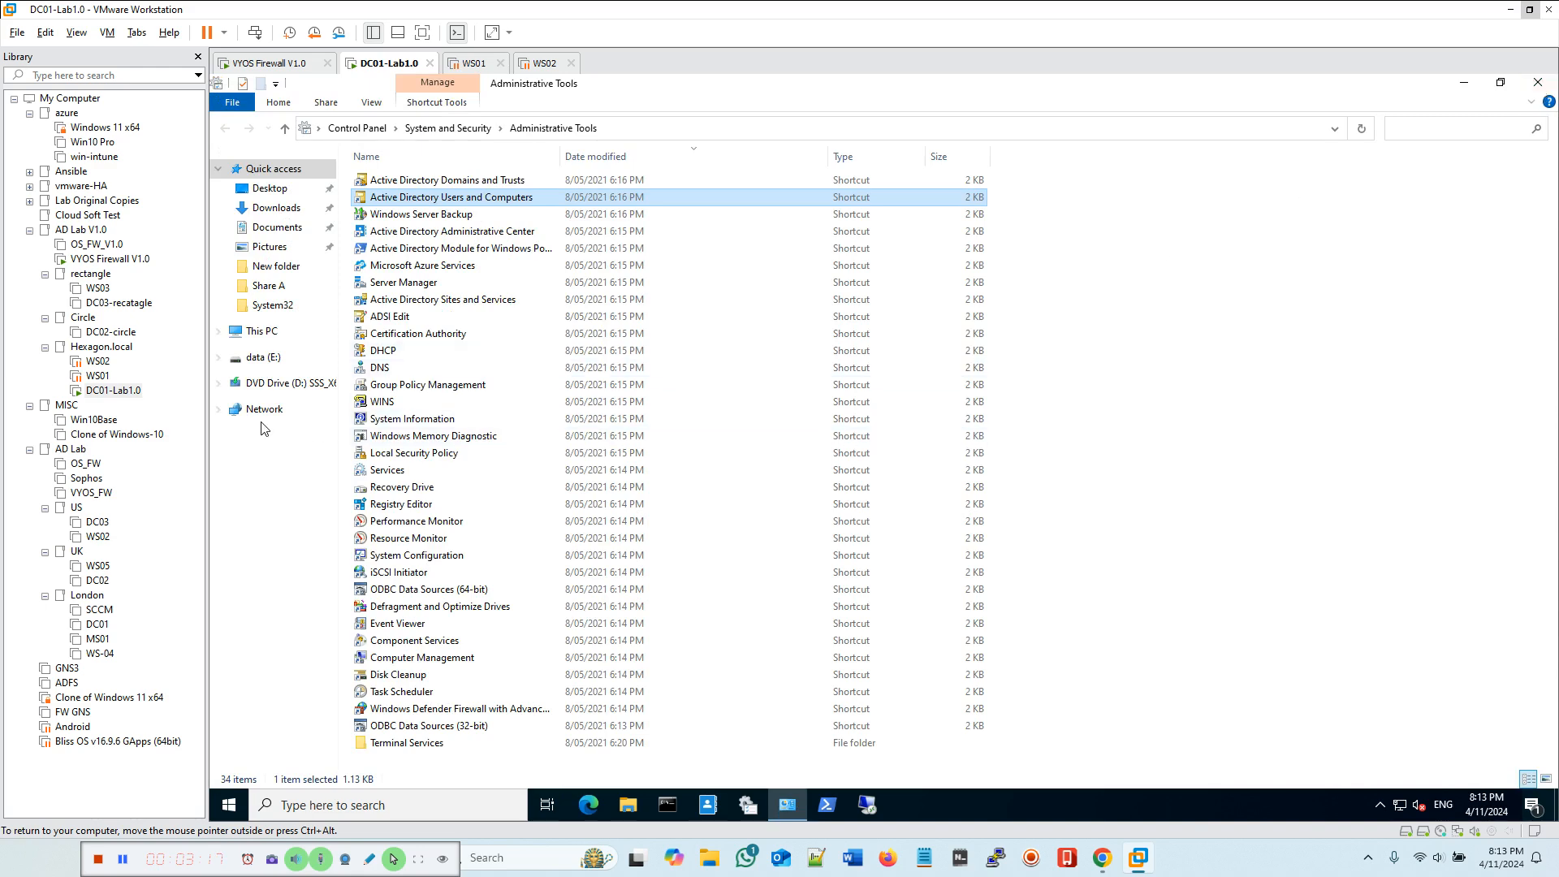
Step: Create a new folder named rprofiles on the data (E:) drive
{"action": "left_click", "coordinate": [261, 359]}
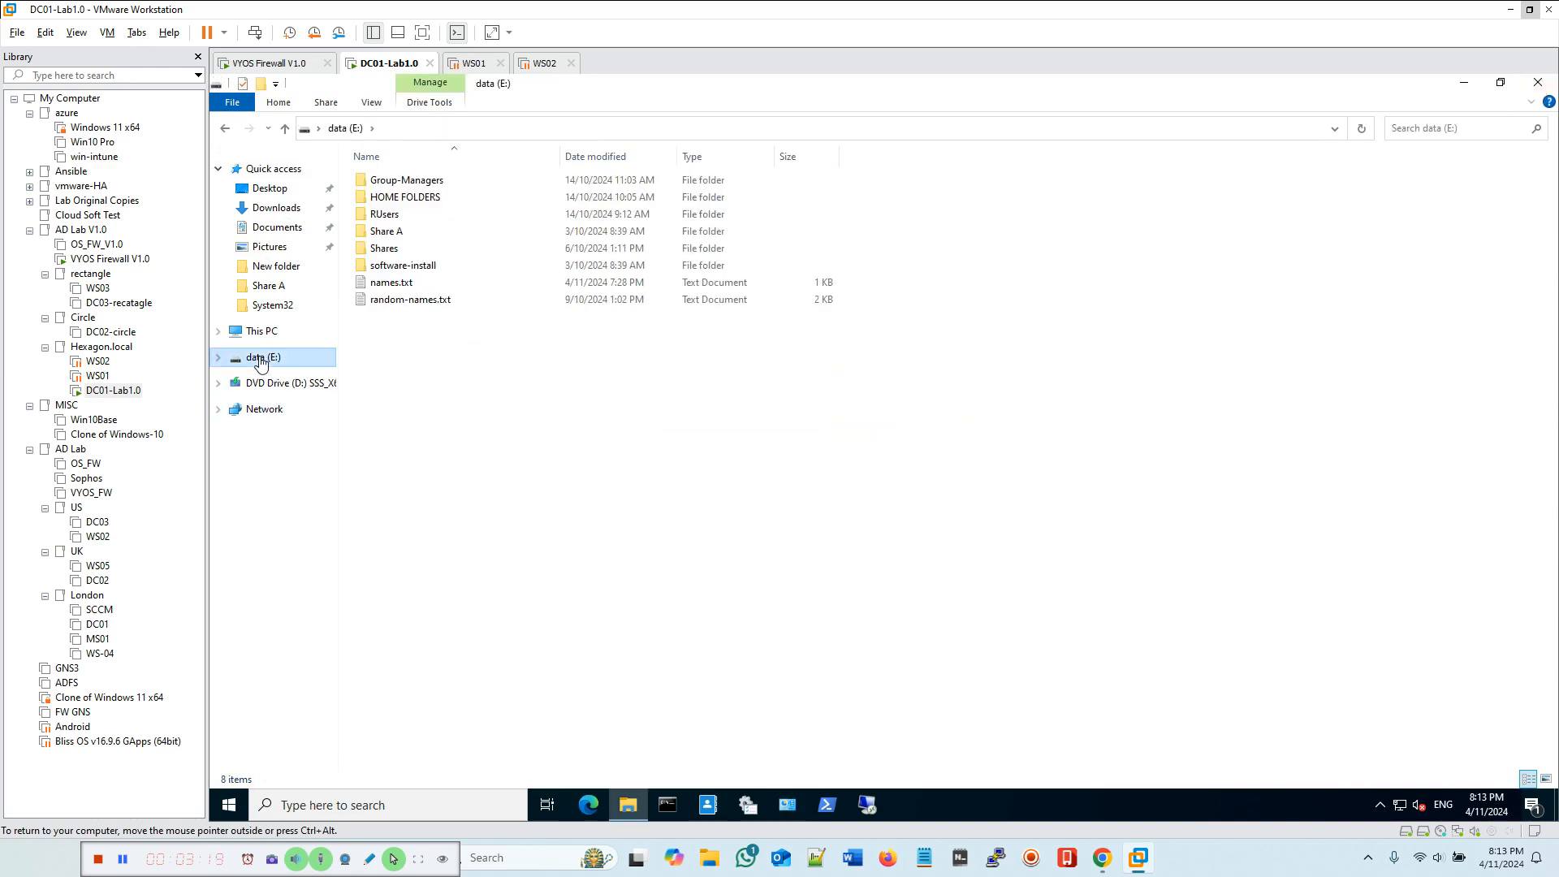
{"action": "right_click", "coordinate": [432, 354]}
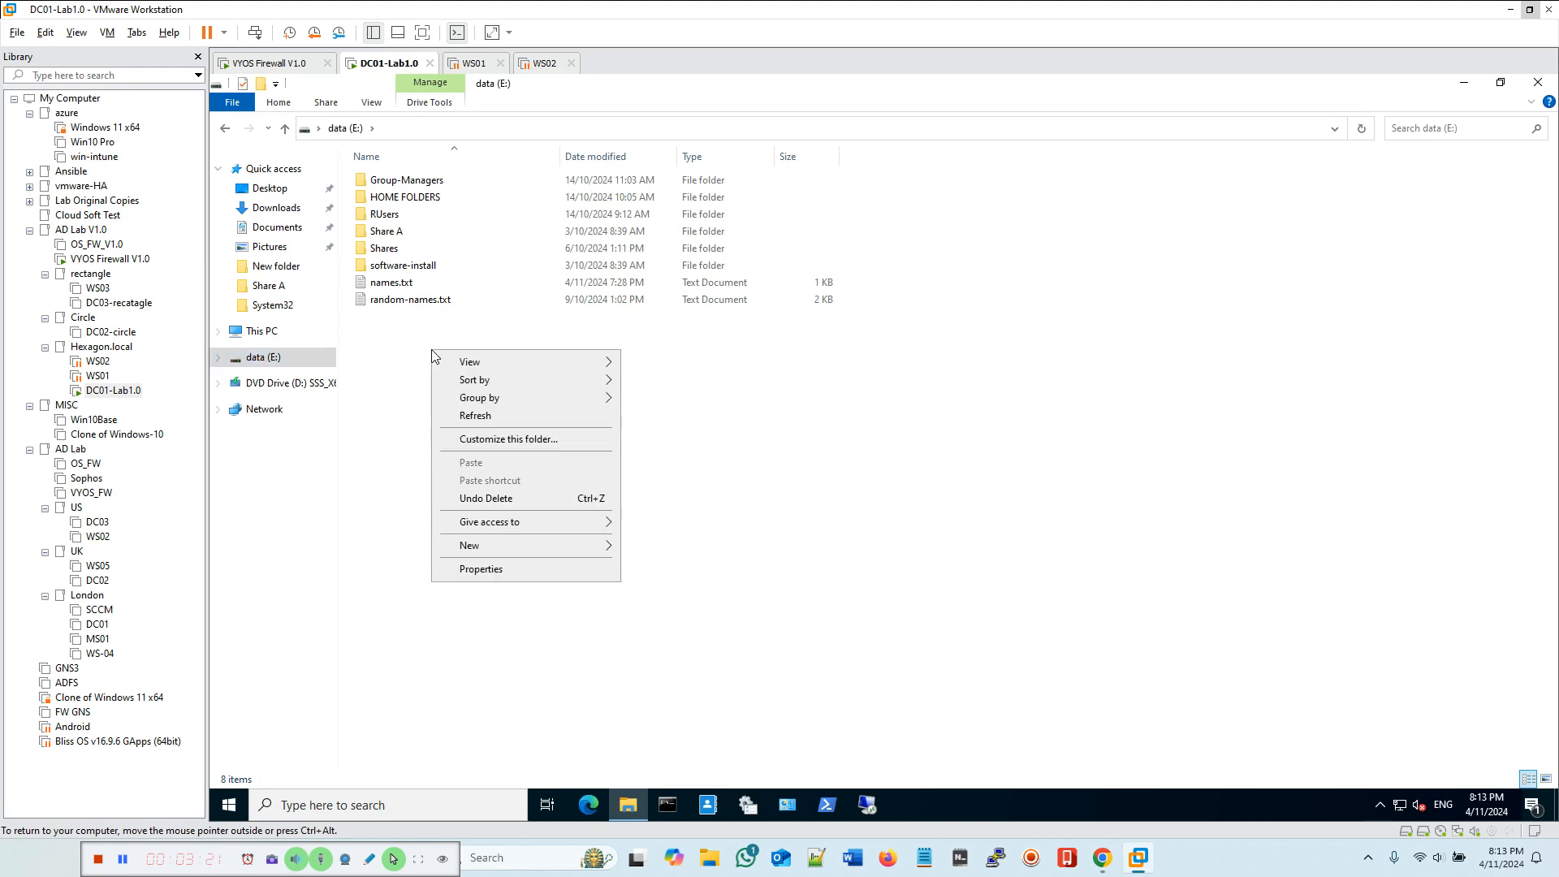
{"action": "mouse_move", "coordinate": [529, 552]}
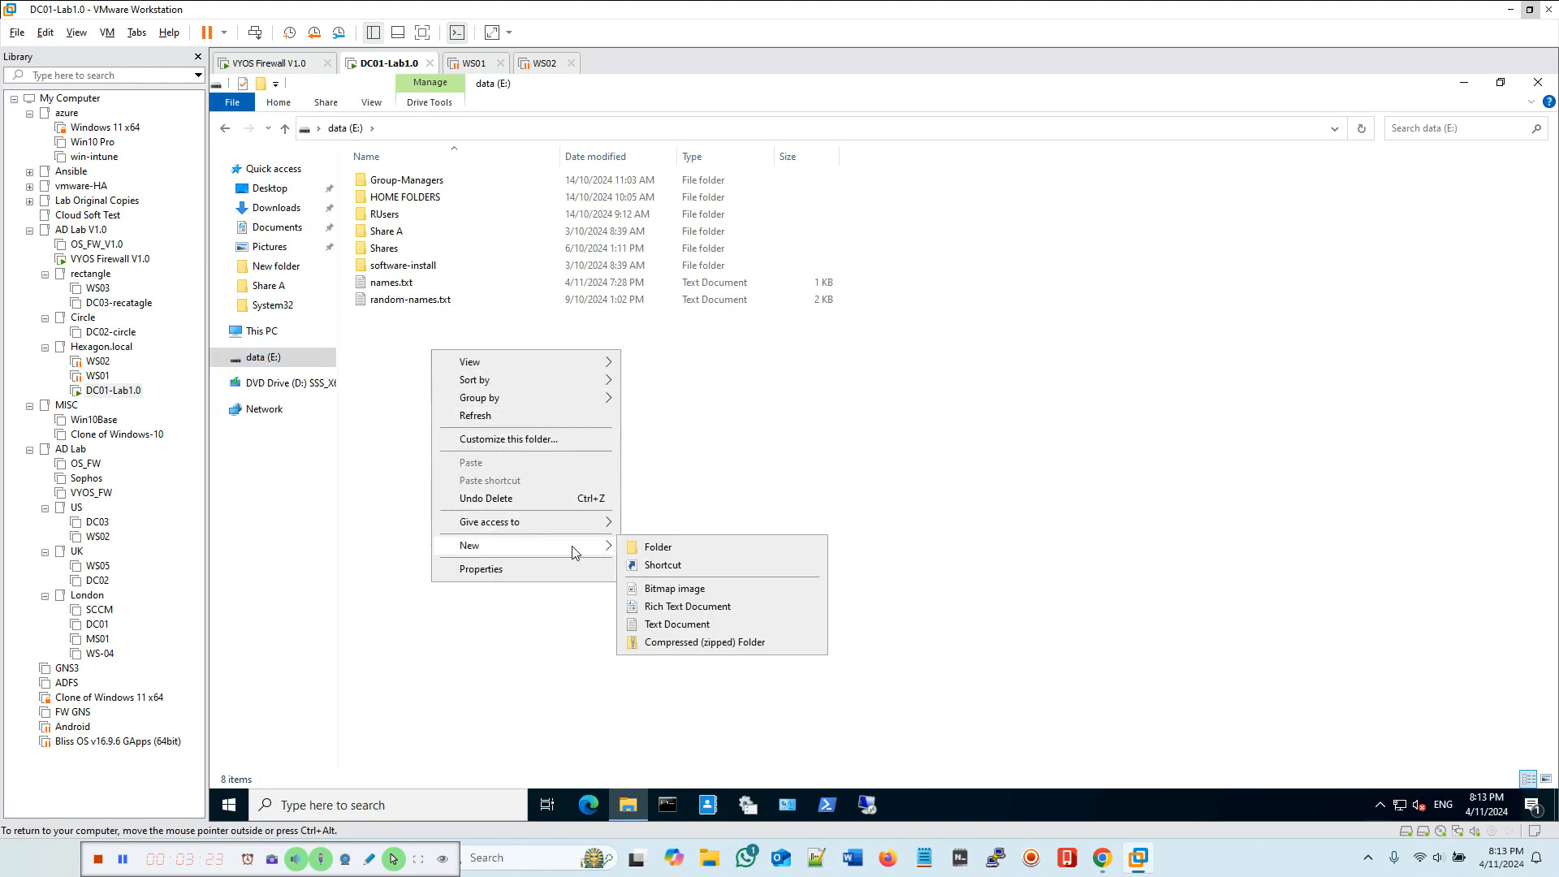
{"action": "left_click", "coordinate": [673, 547]}
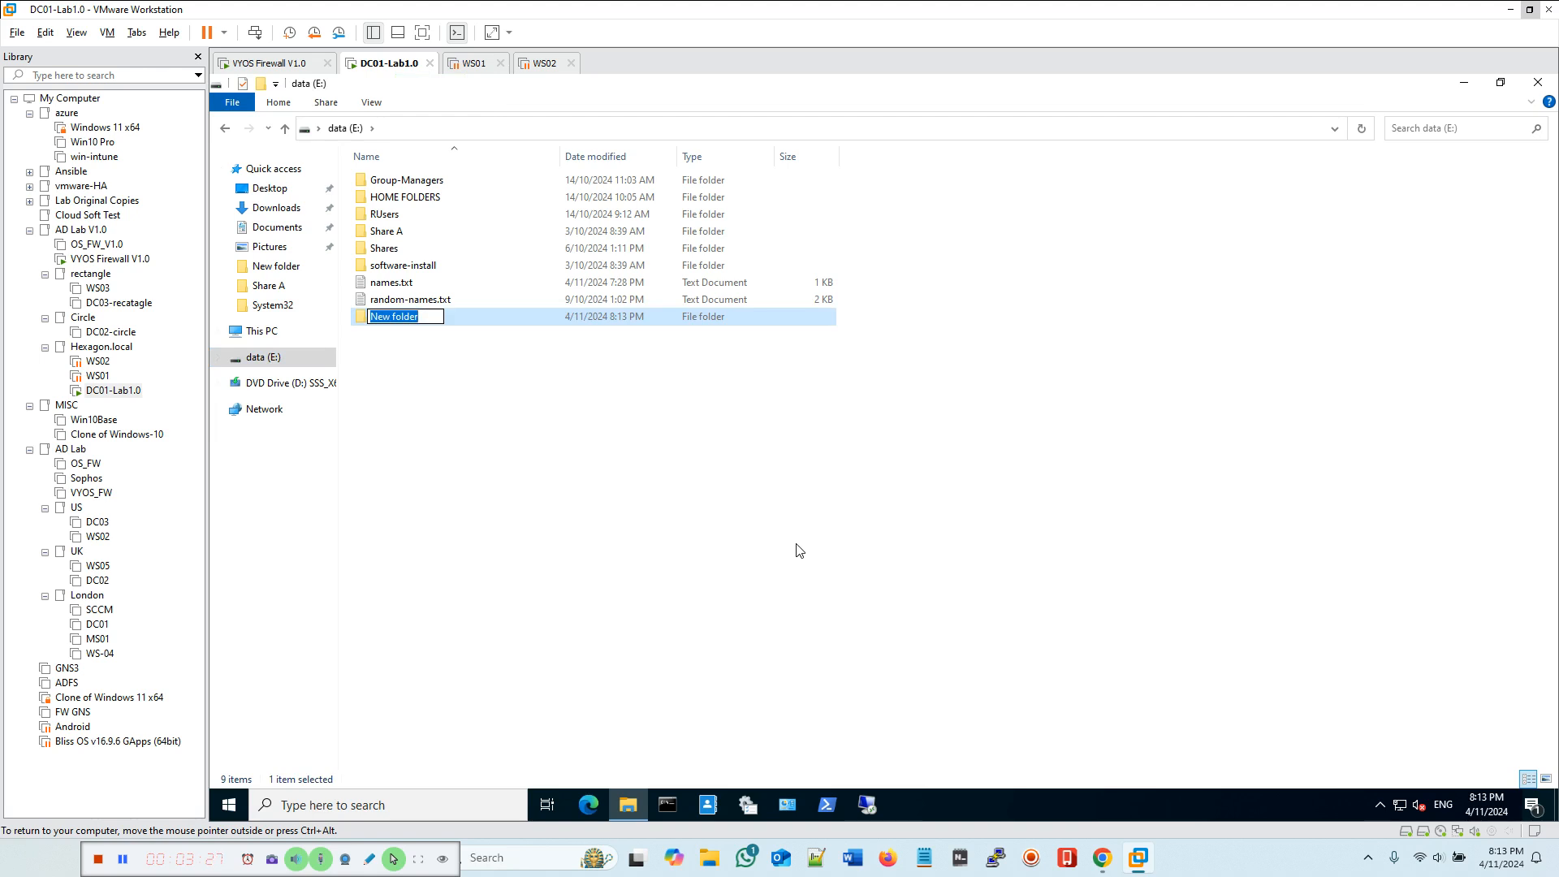
{"action": "type", "text": "rprofiles"}
{"action": "left_click", "coordinate": [678, 475]}
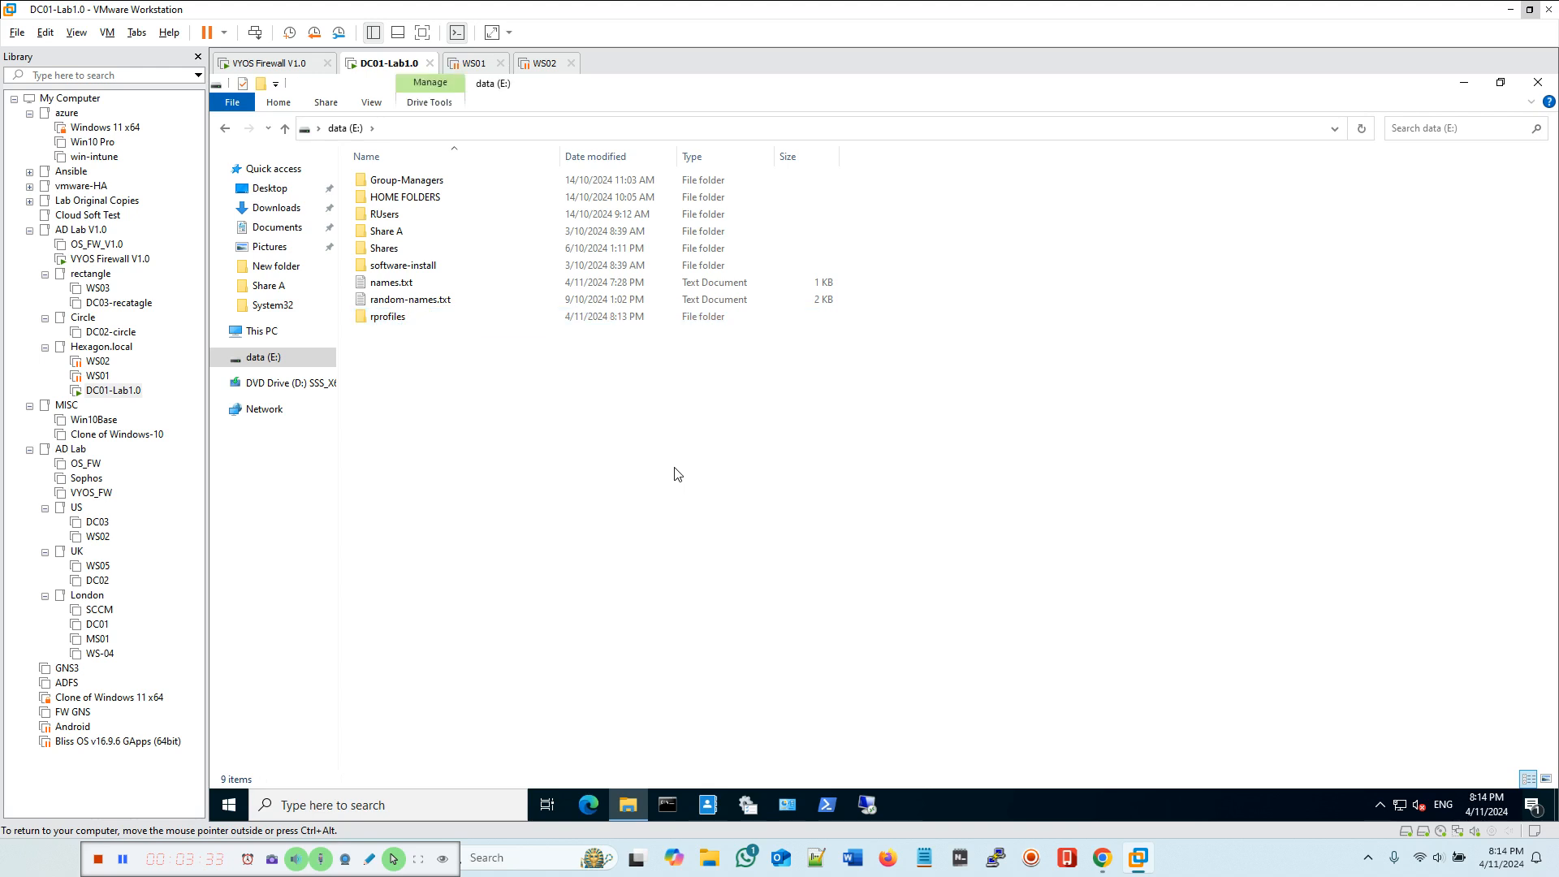
Step: Open the rprofiles folder's properties and share it through Advanced Sharing under the share name rprofiles$
{"action": "left_click", "coordinate": [386, 319]}
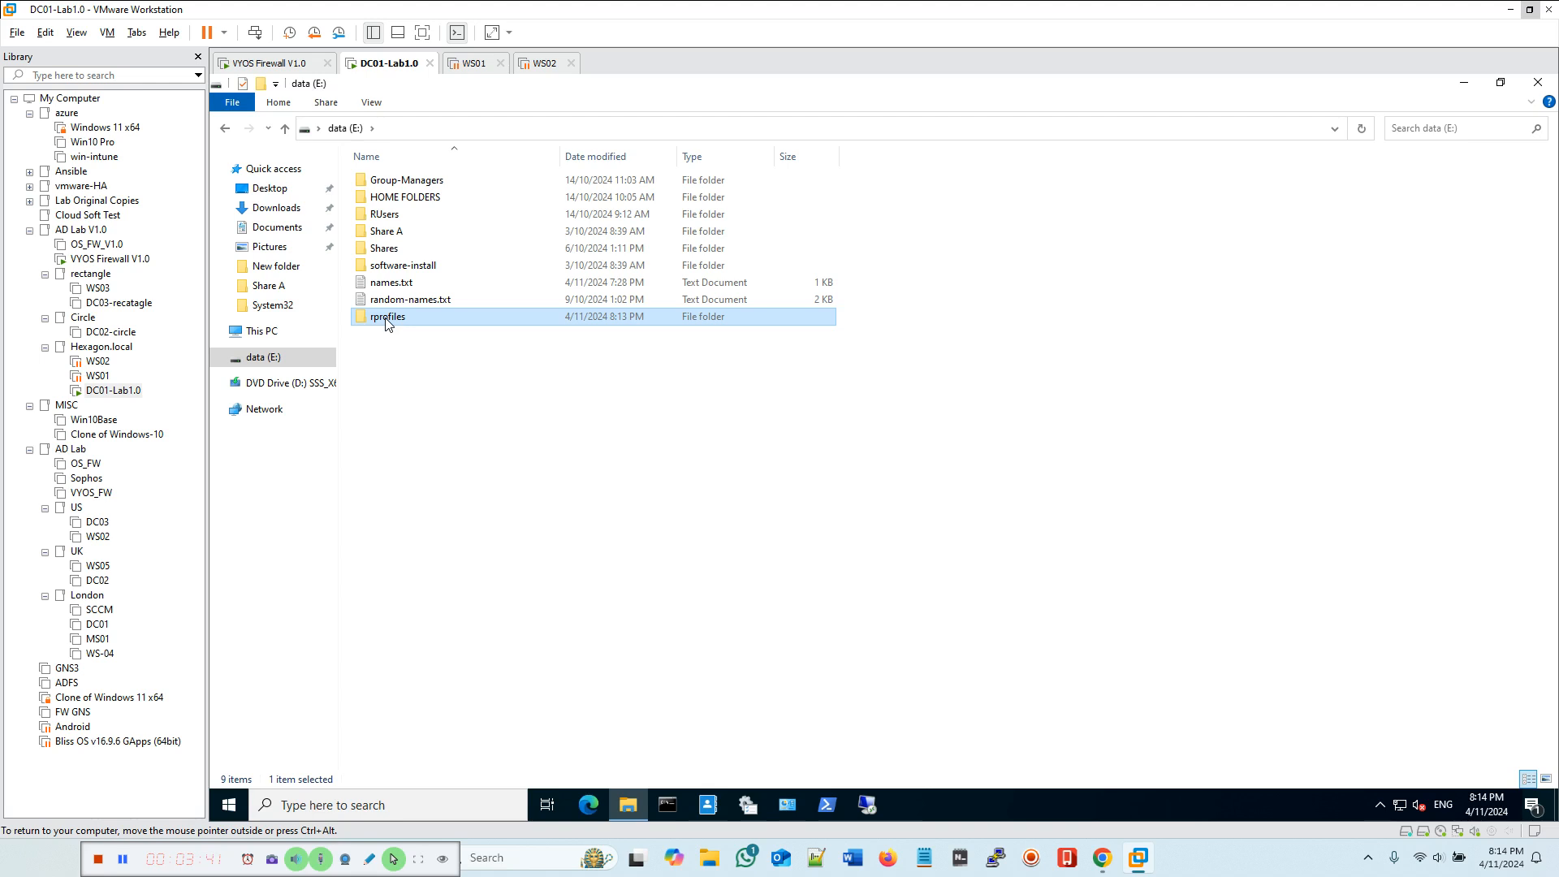
{"action": "right_click", "coordinate": [387, 323]}
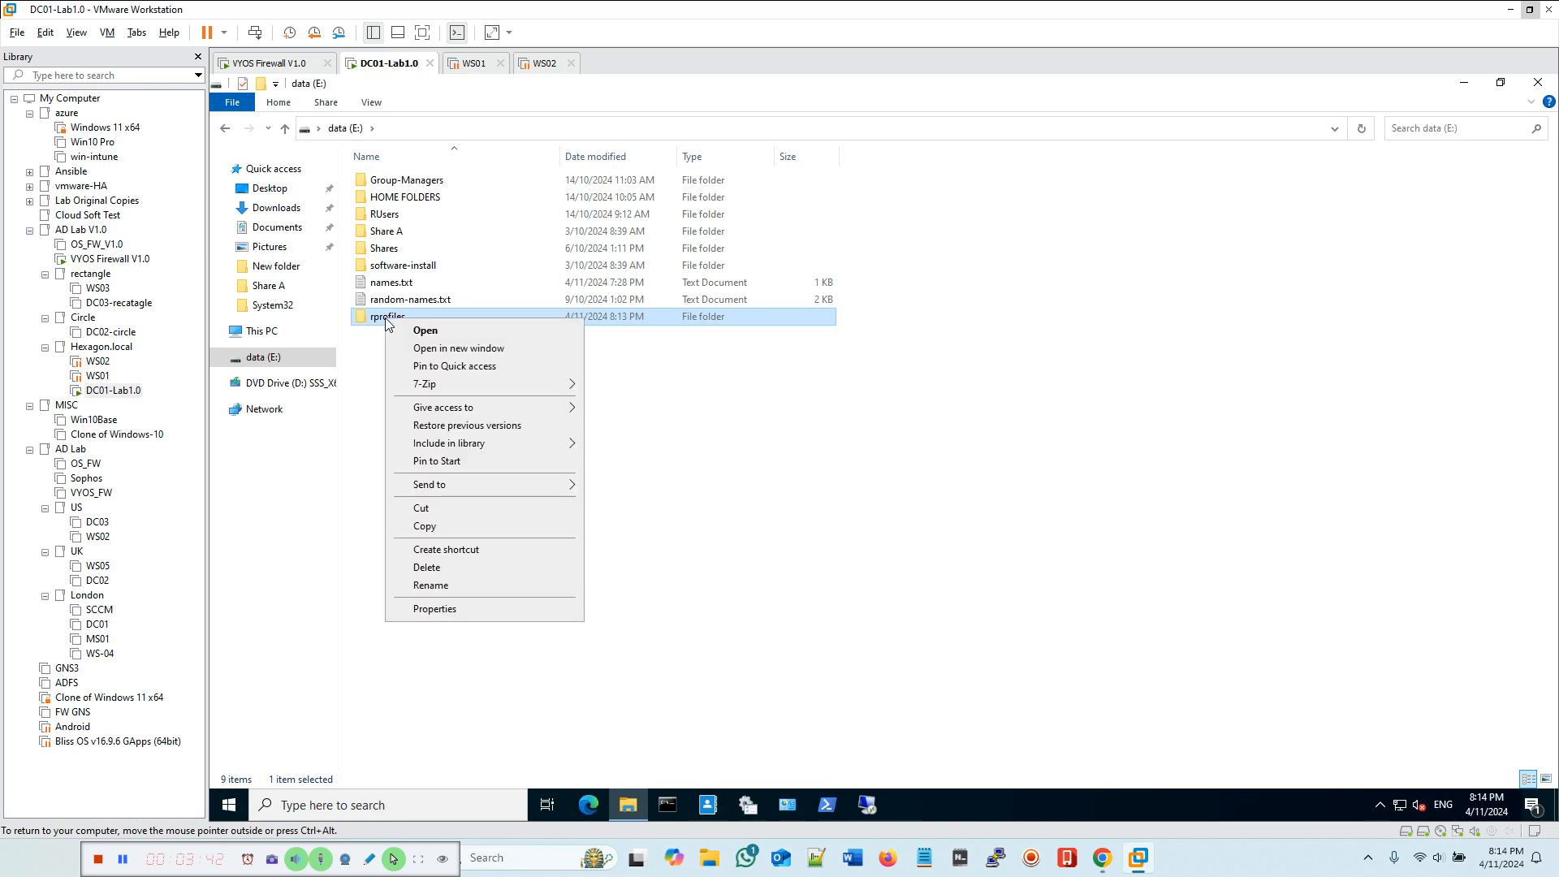
{"action": "left_click", "coordinate": [480, 607]}
{"action": "left_click_drag", "start_coordinate": [564, 335], "coordinate": [876, 241]}
{"action": "left_click", "coordinate": [773, 264]}
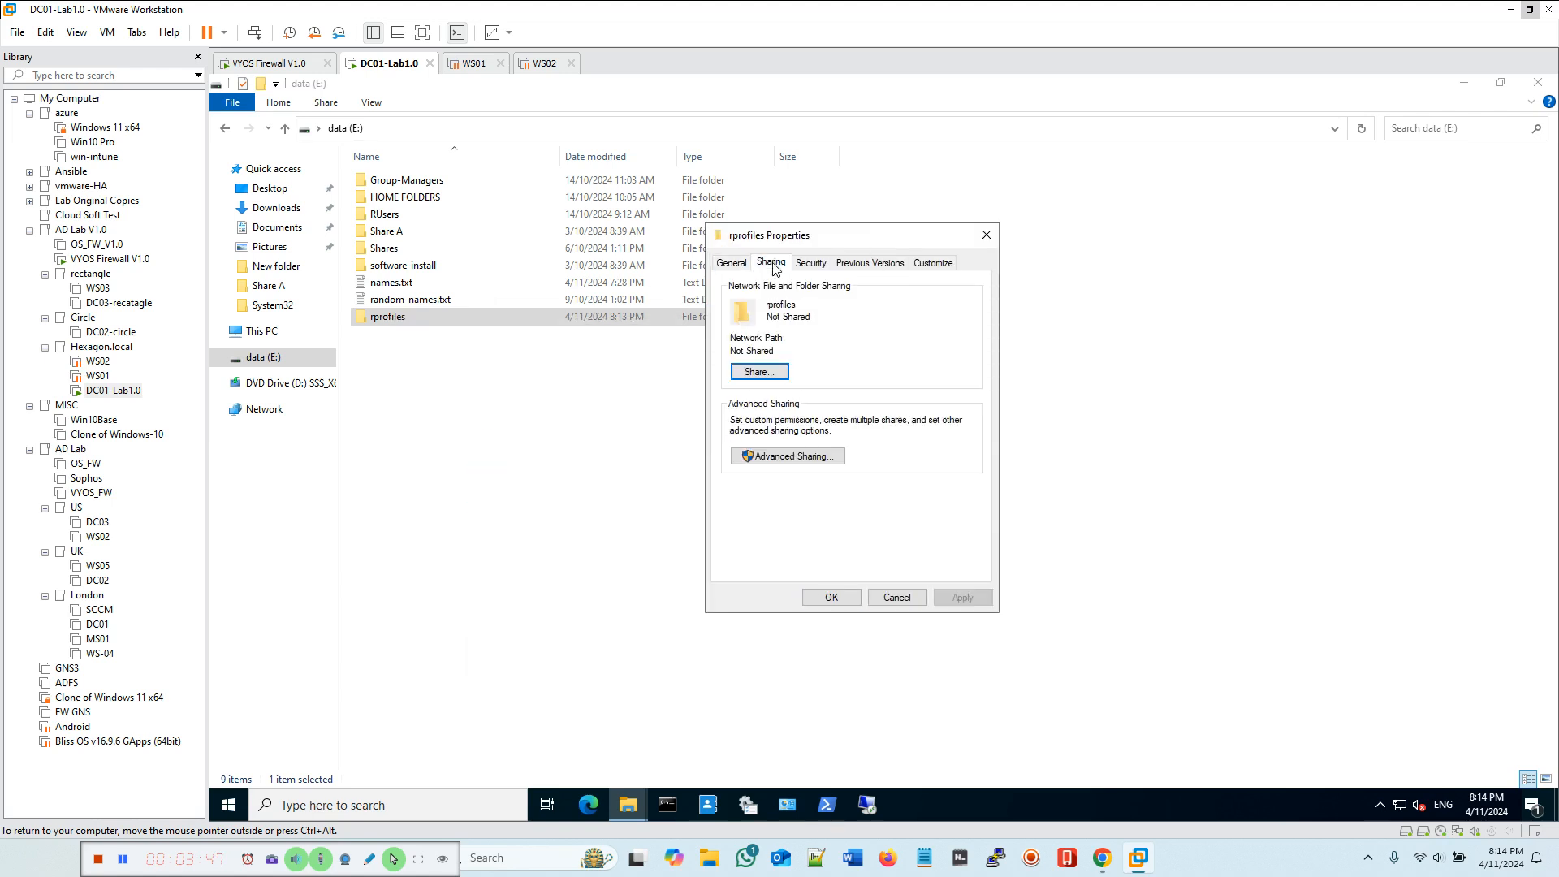
{"action": "left_click", "coordinate": [795, 457]}
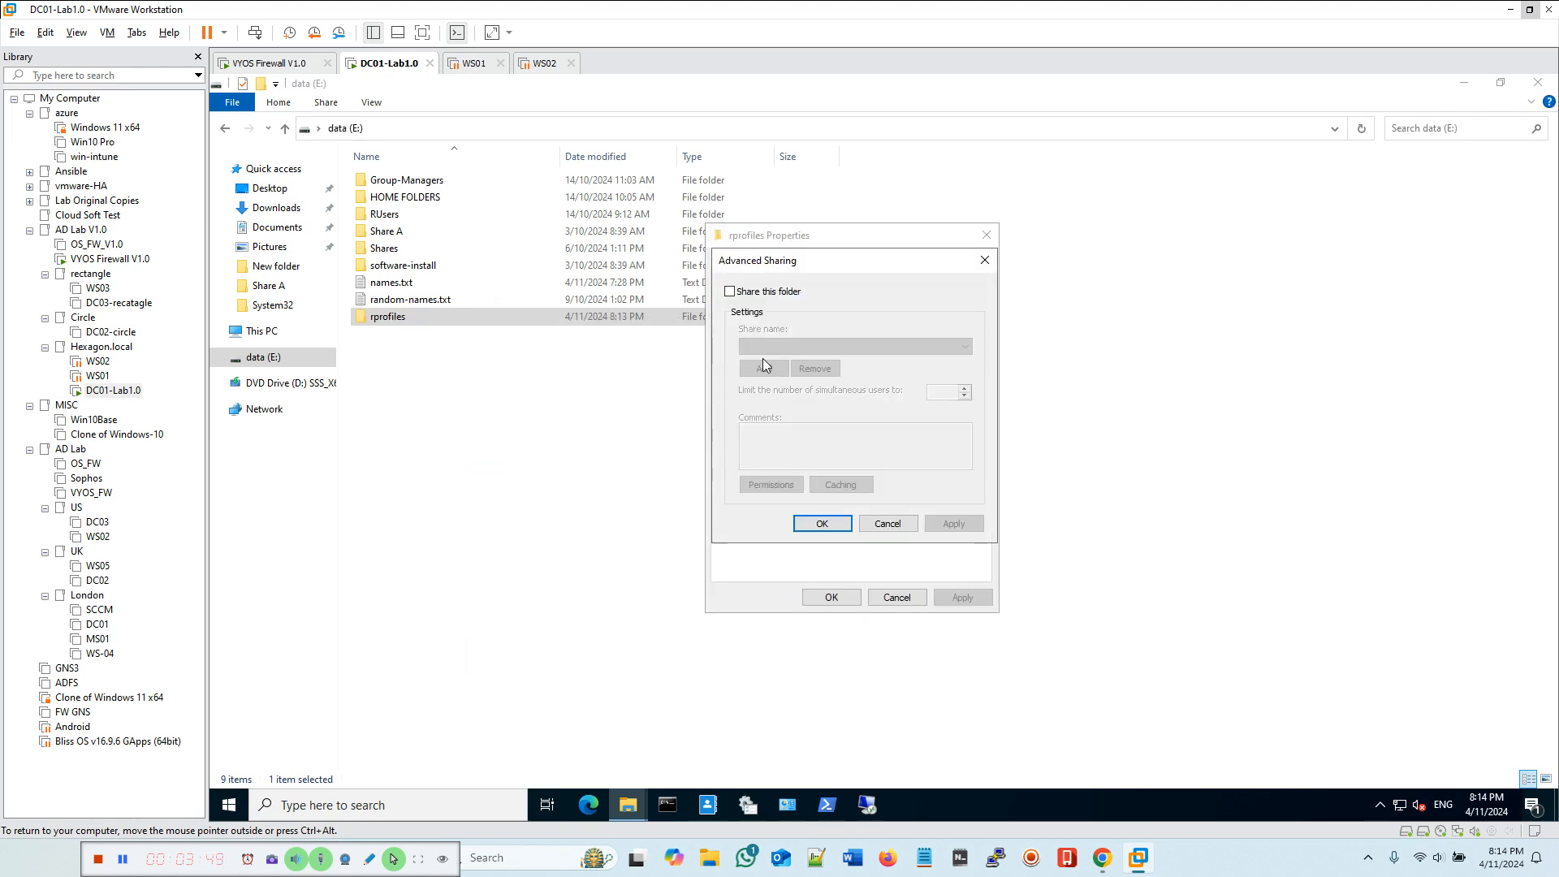
{"action": "left_click", "coordinate": [730, 293]}
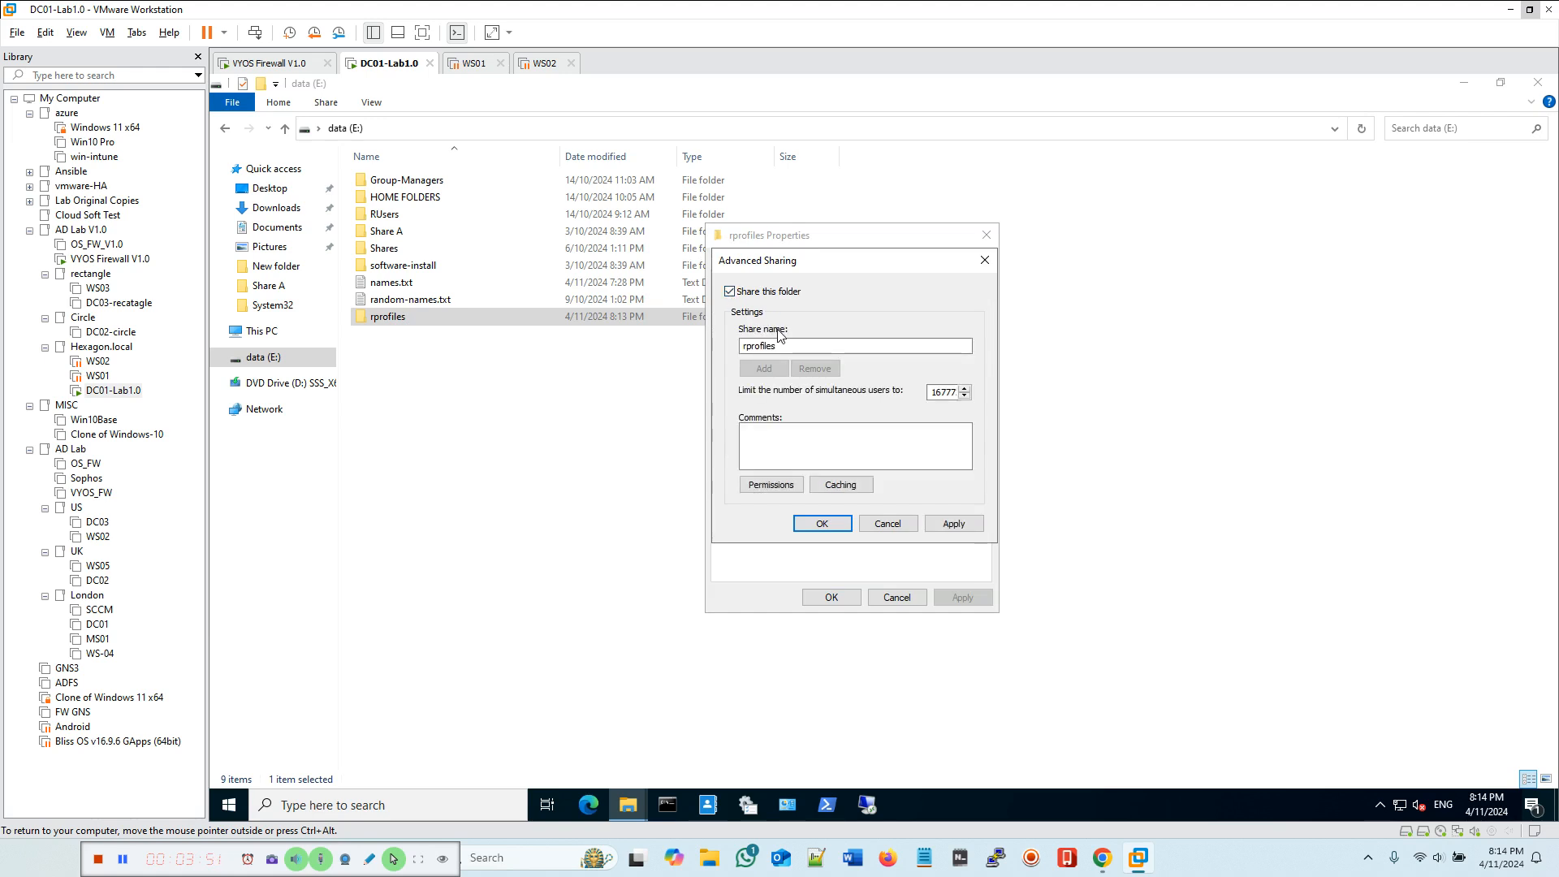
{"action": "left_click", "coordinate": [818, 345]}
Step: Grant Everyone Full Control in the share permissions and apply the advanced sharing settings
{"action": "left_click", "coordinate": [777, 486]}
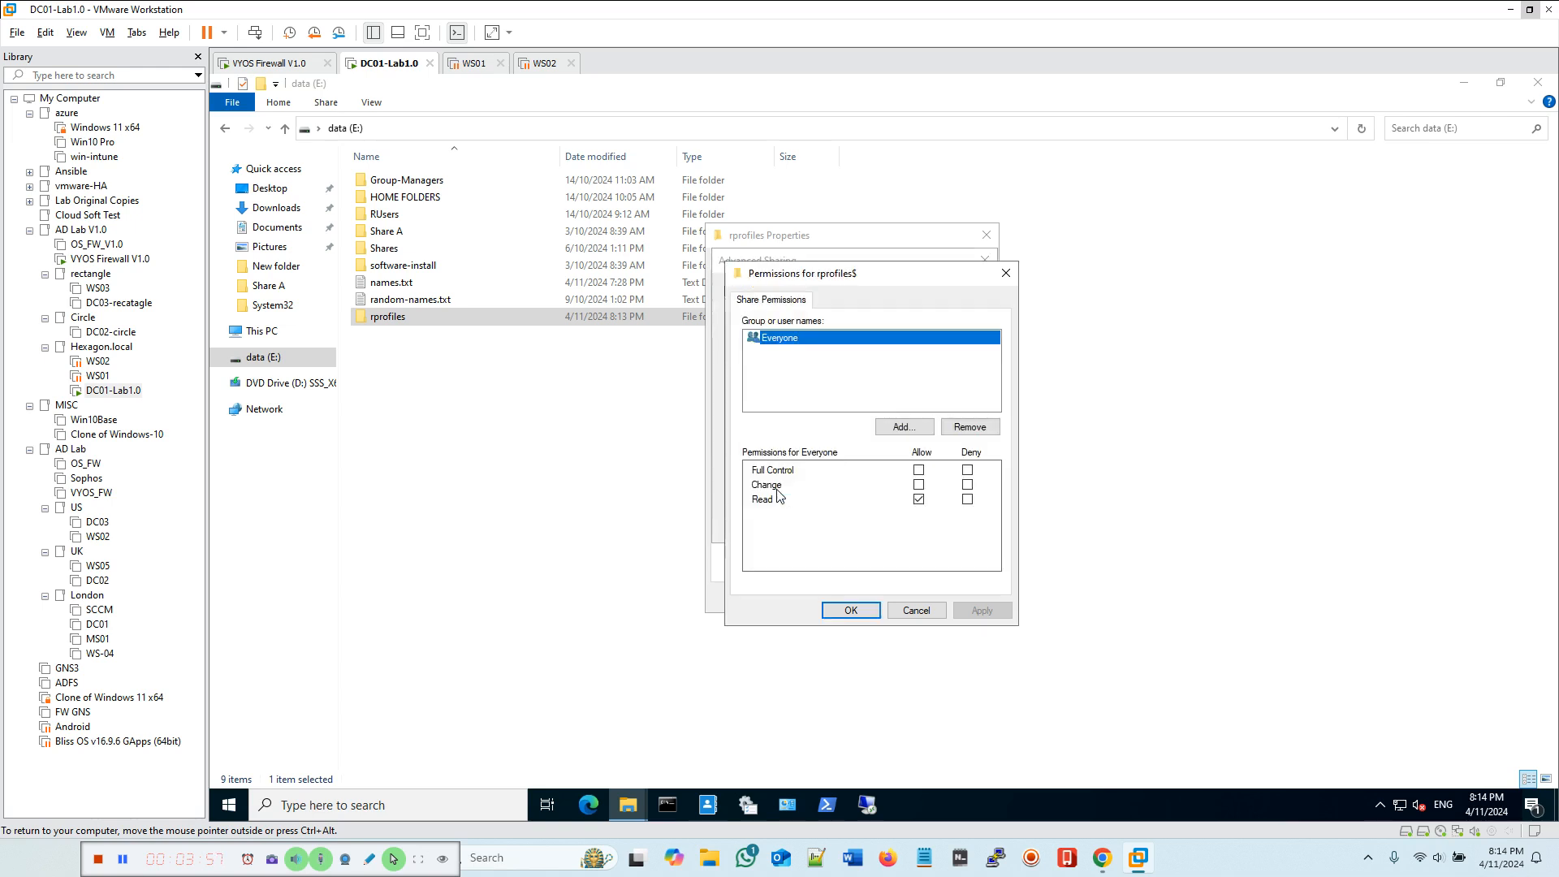
{"action": "left_click", "coordinate": [918, 471]}
{"action": "left_click", "coordinate": [982, 610]}
{"action": "left_click", "coordinate": [848, 610]}
{"action": "left_click", "coordinate": [956, 523]}
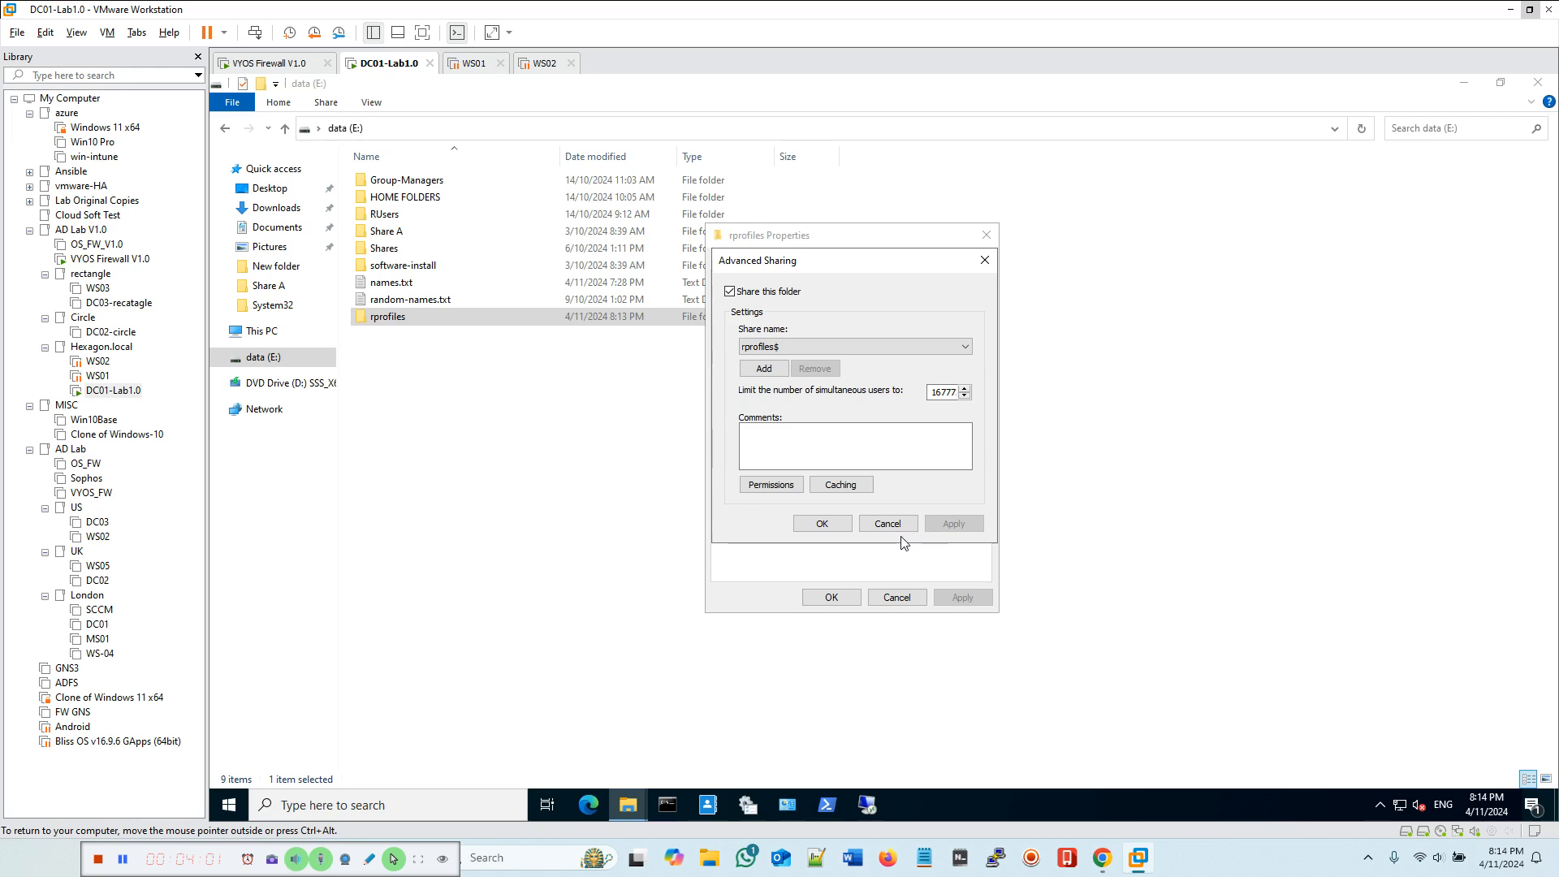
{"action": "left_click", "coordinate": [820, 524]}
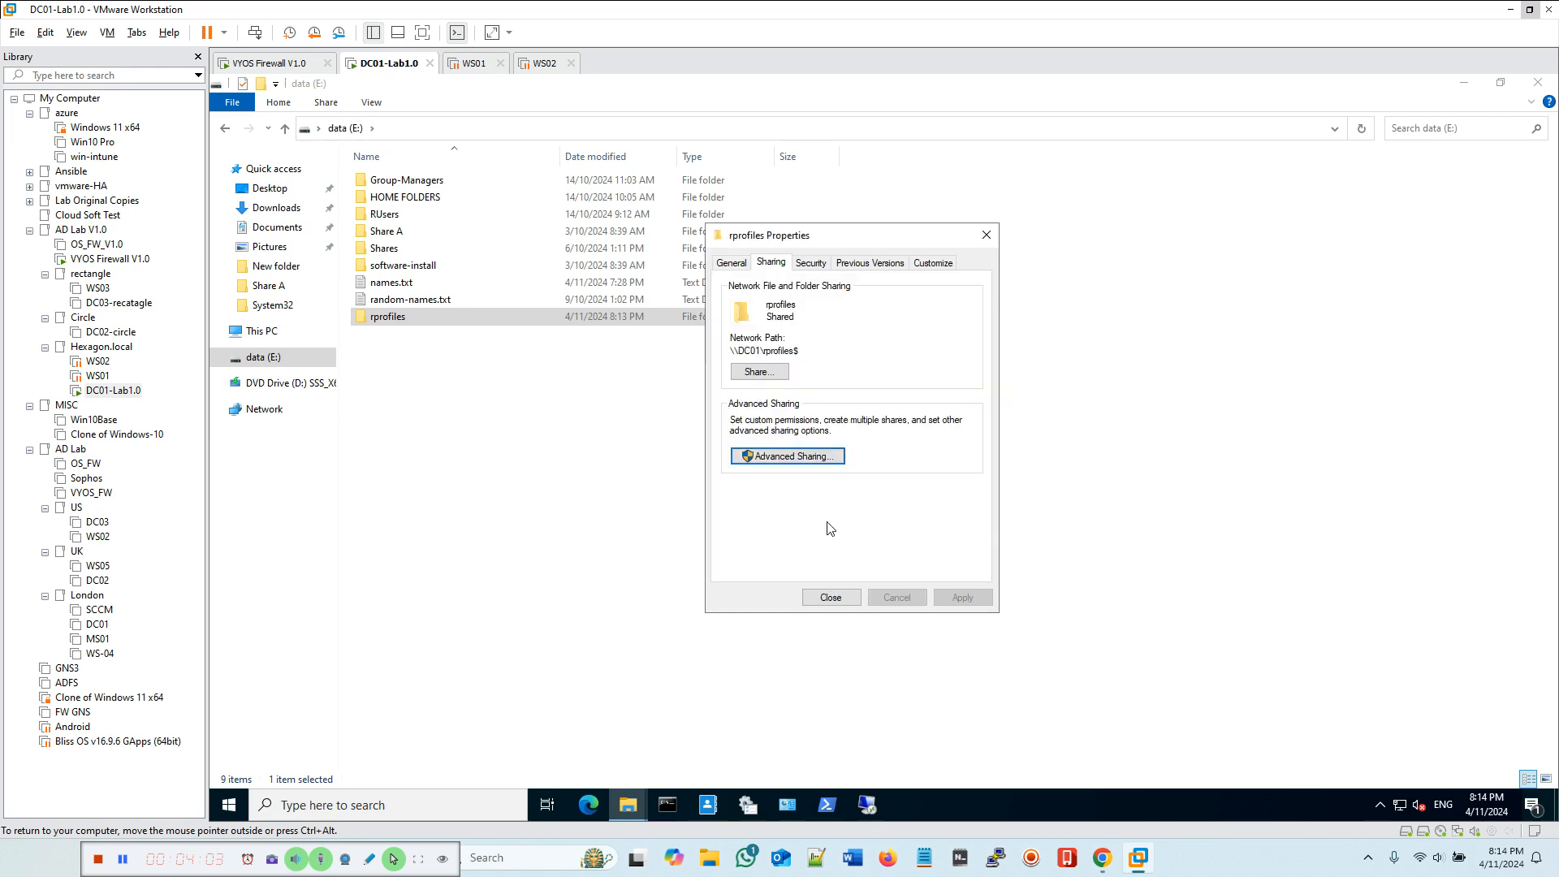
Step: Open the folder's advanced security settings and disable inheritance, converting inherited permissions into explicit permissions
{"action": "left_click", "coordinate": [814, 264]}
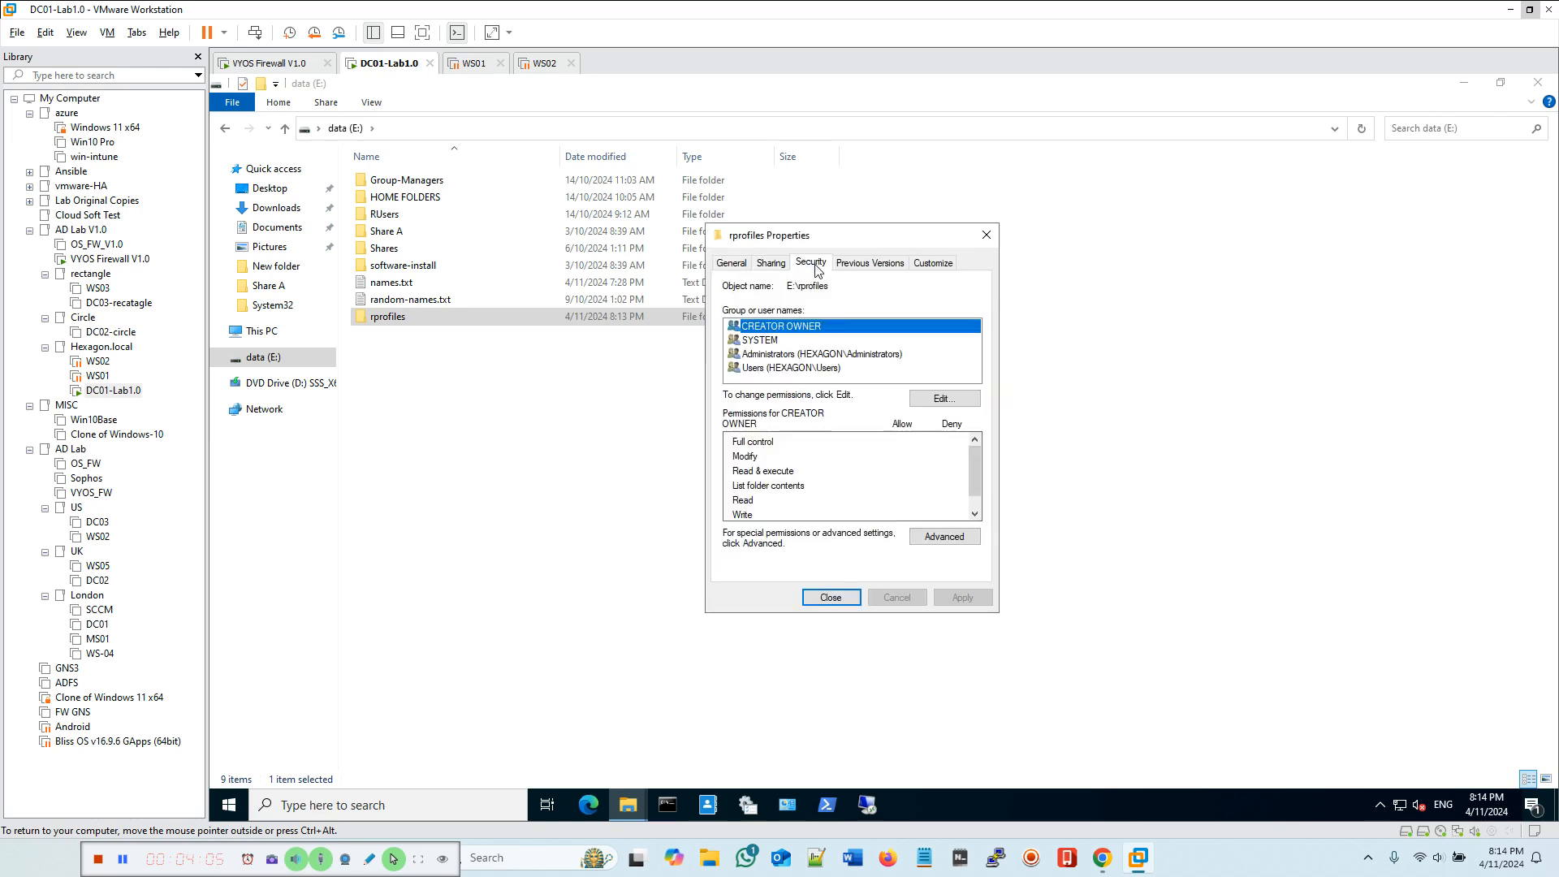
{"action": "left_click", "coordinate": [942, 537]}
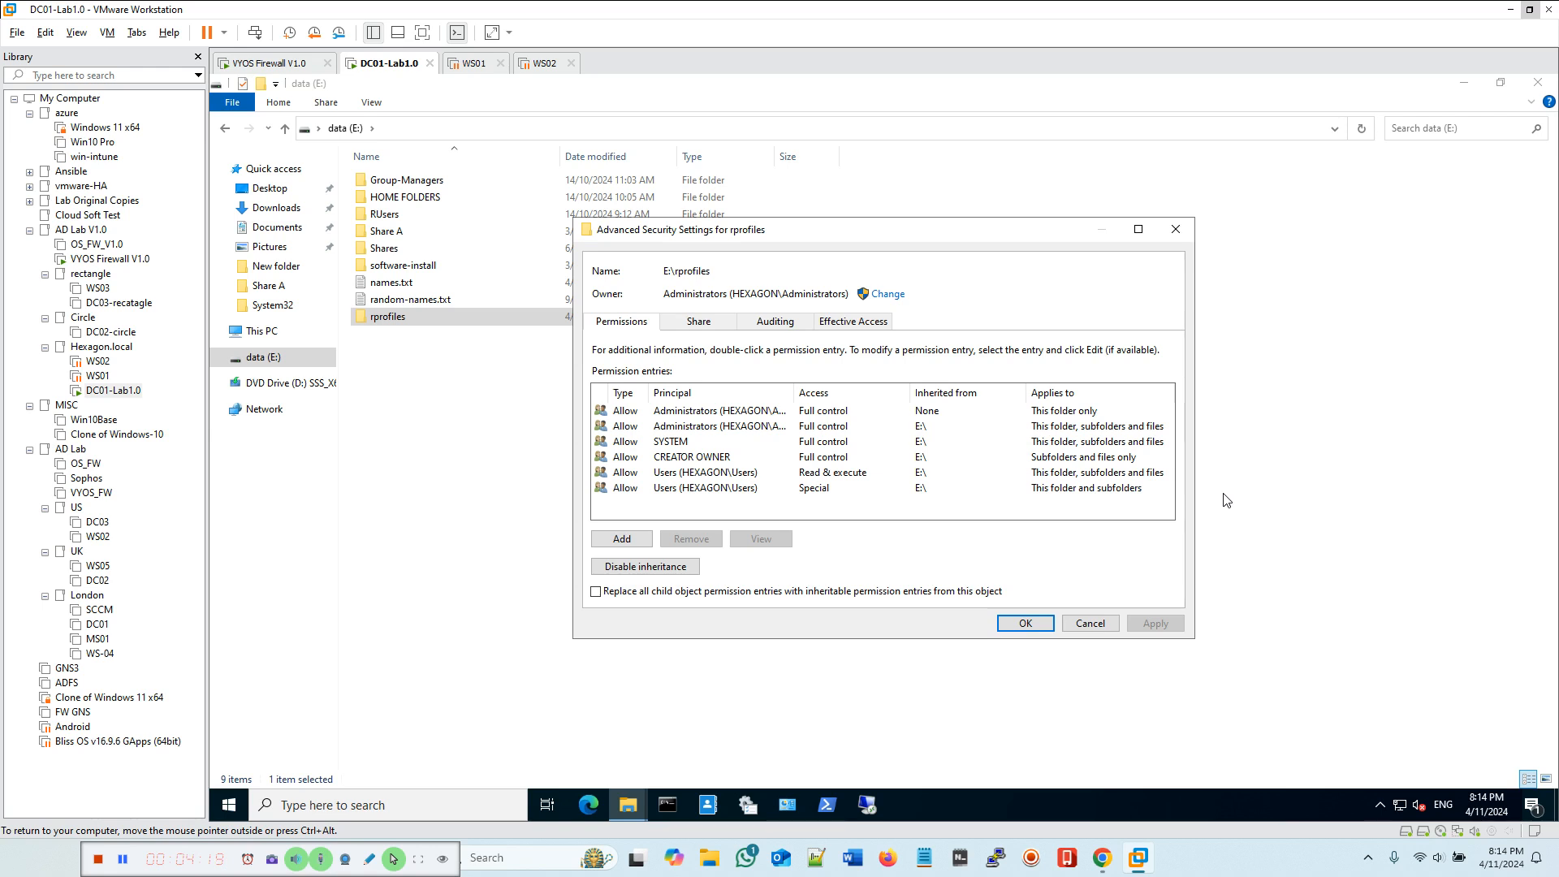
{"action": "left_click", "coordinate": [641, 489]}
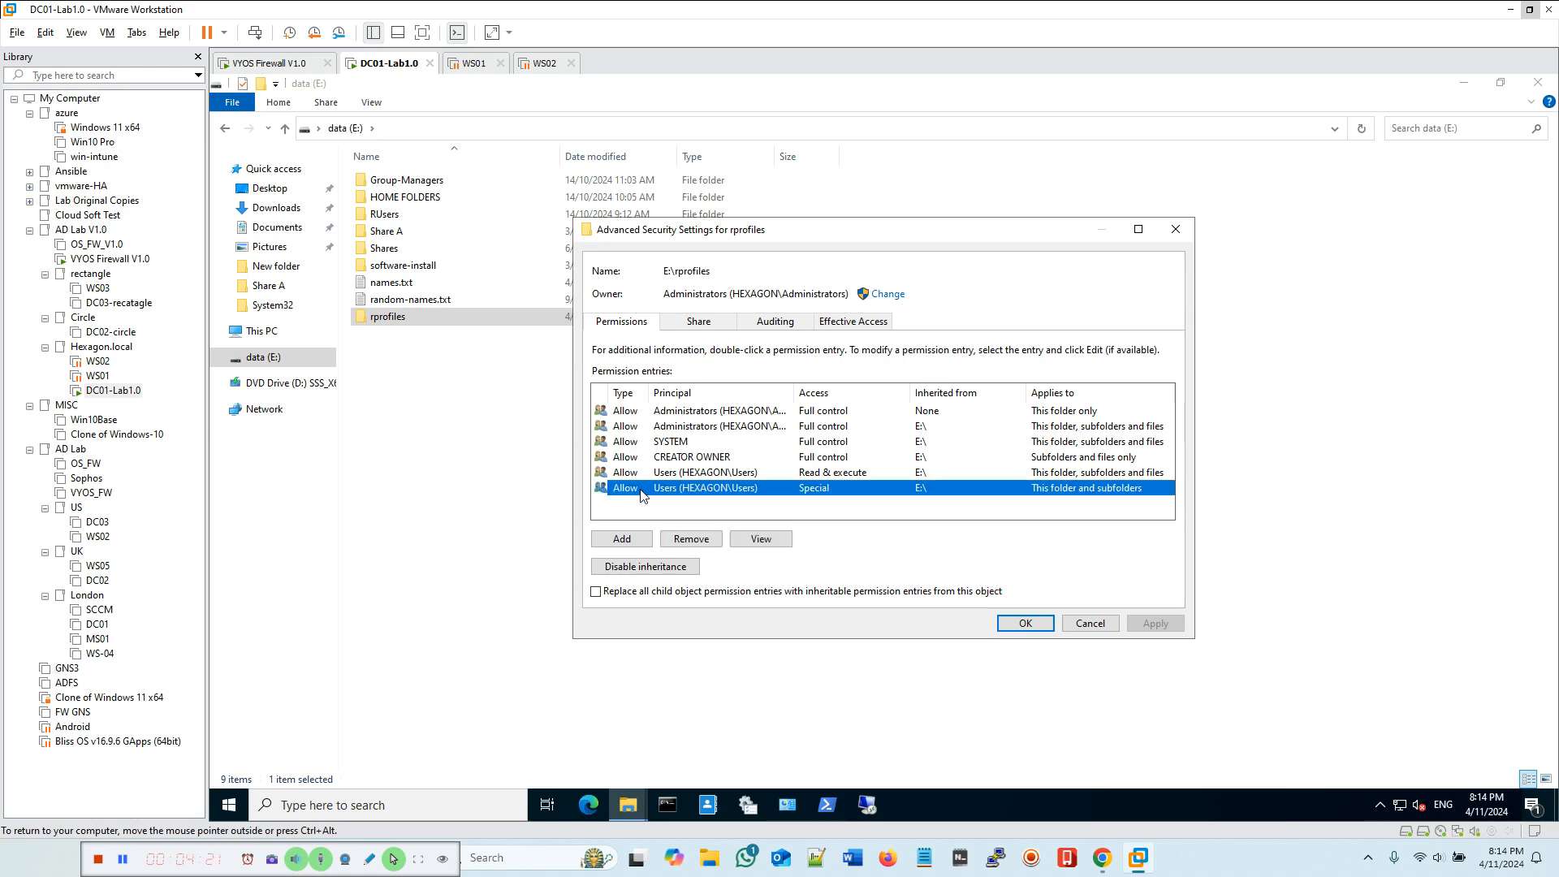
{"action": "left_click", "coordinate": [679, 473]}
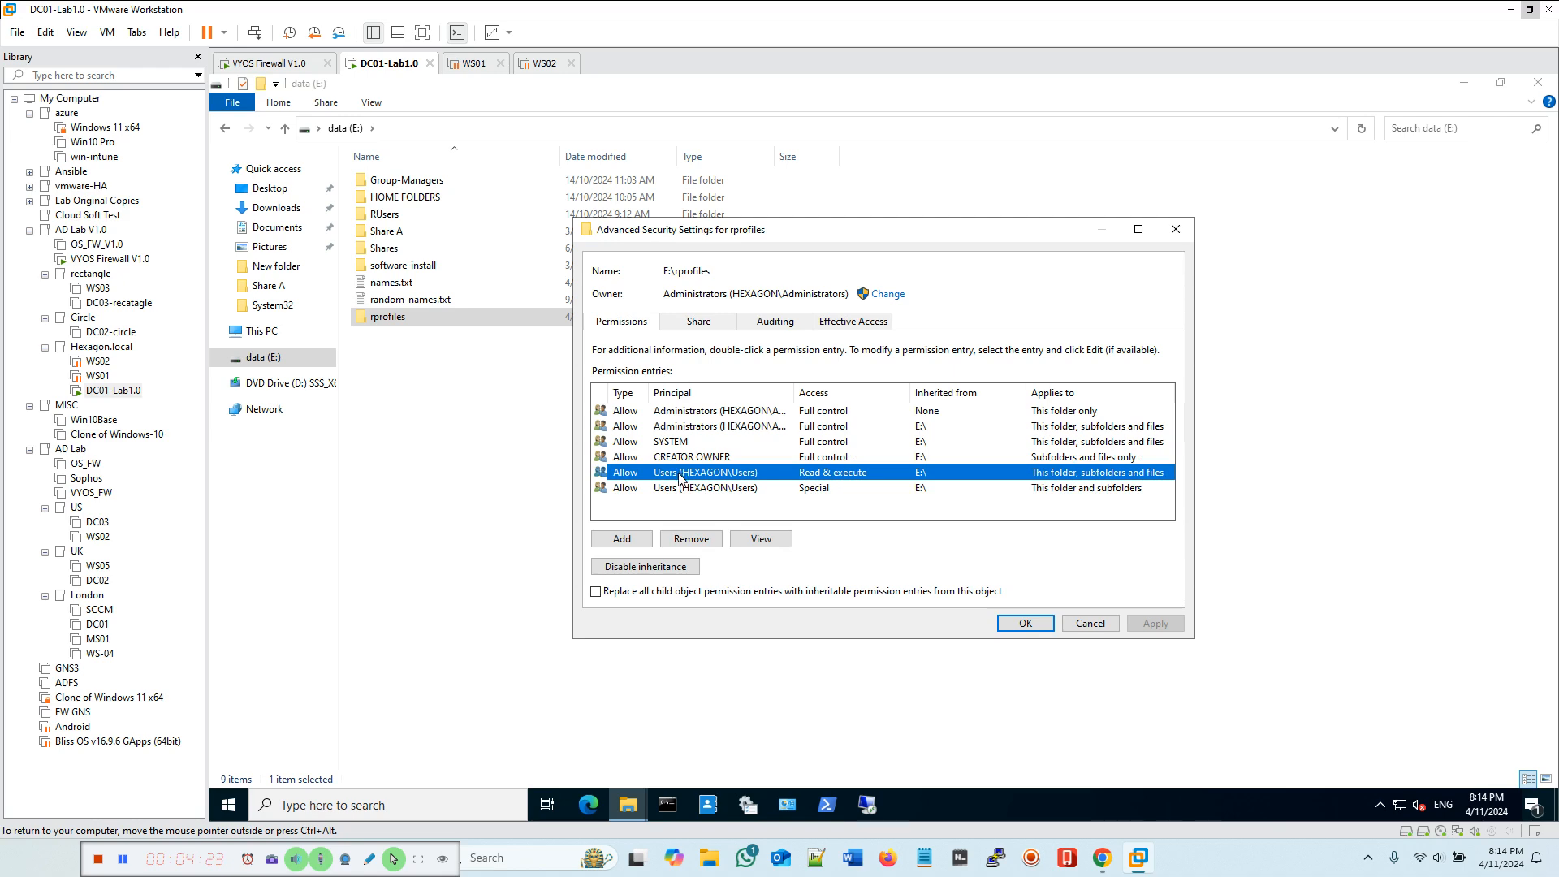
{"action": "left_click", "coordinate": [664, 489]}
{"action": "left_click", "coordinate": [649, 476]}
{"action": "left_click", "coordinate": [655, 489]}
{"action": "left_click", "coordinate": [675, 475]}
{"action": "left_click", "coordinate": [664, 490]}
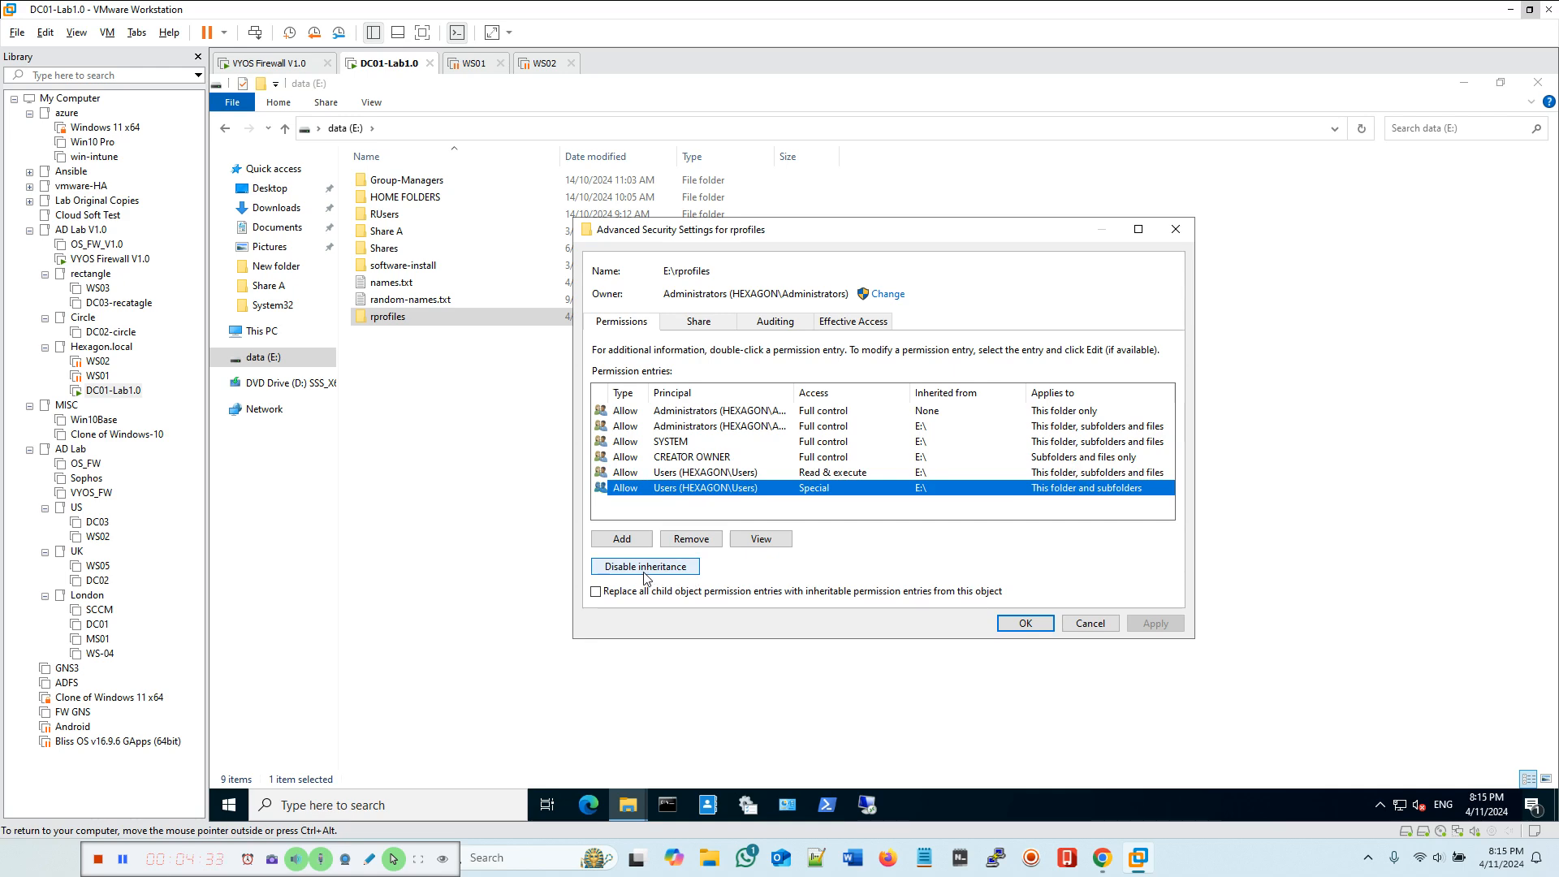
{"action": "left_click", "coordinate": [673, 475]}
{"action": "left_click", "coordinate": [664, 495]}
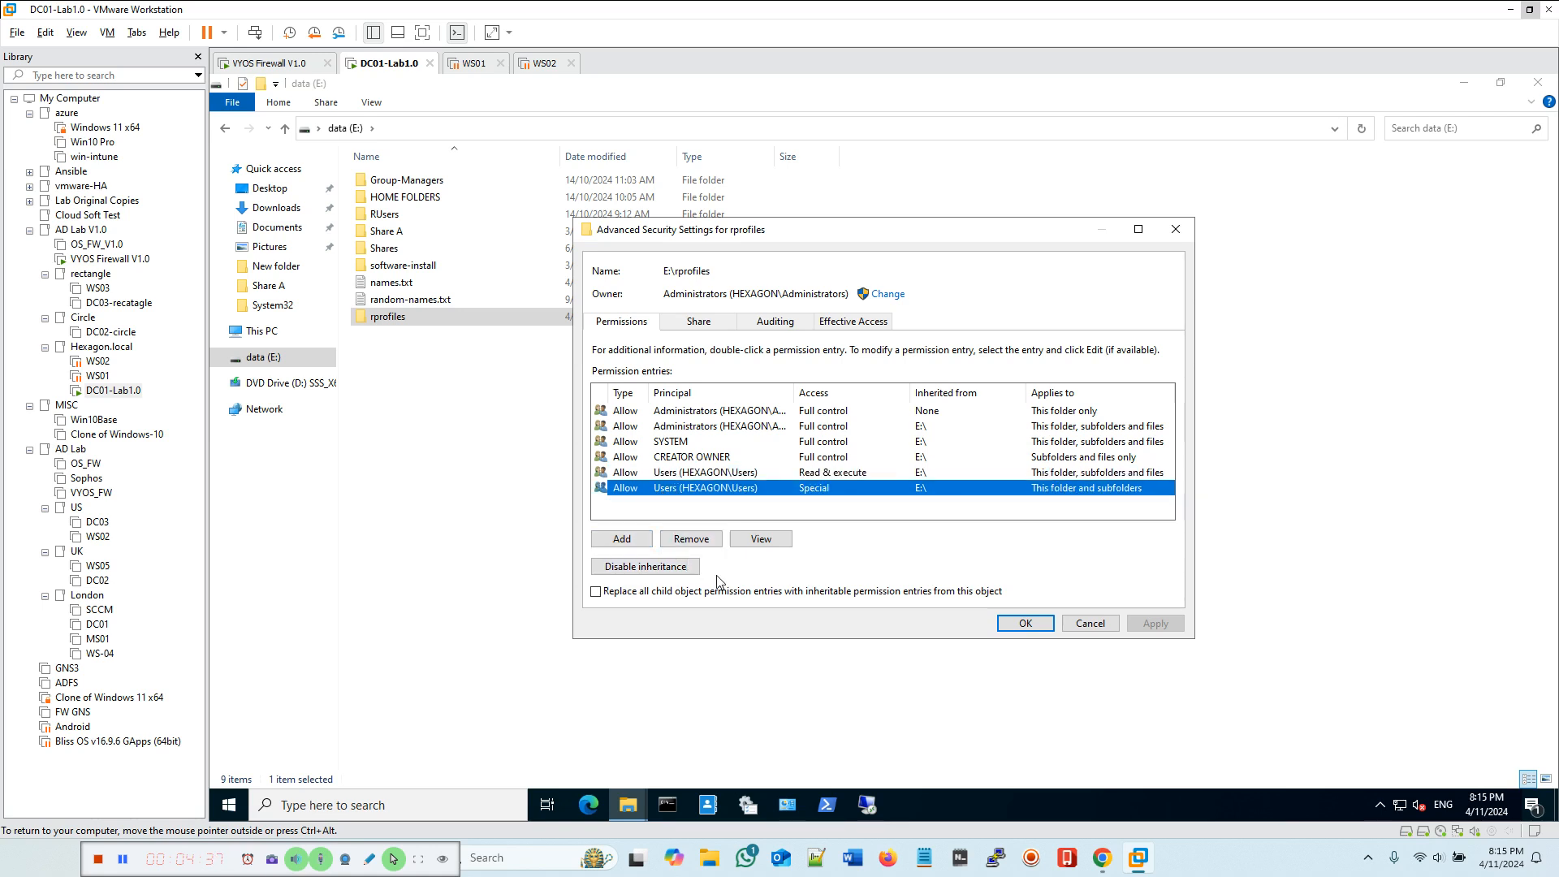
{"action": "left_click", "coordinate": [642, 567]}
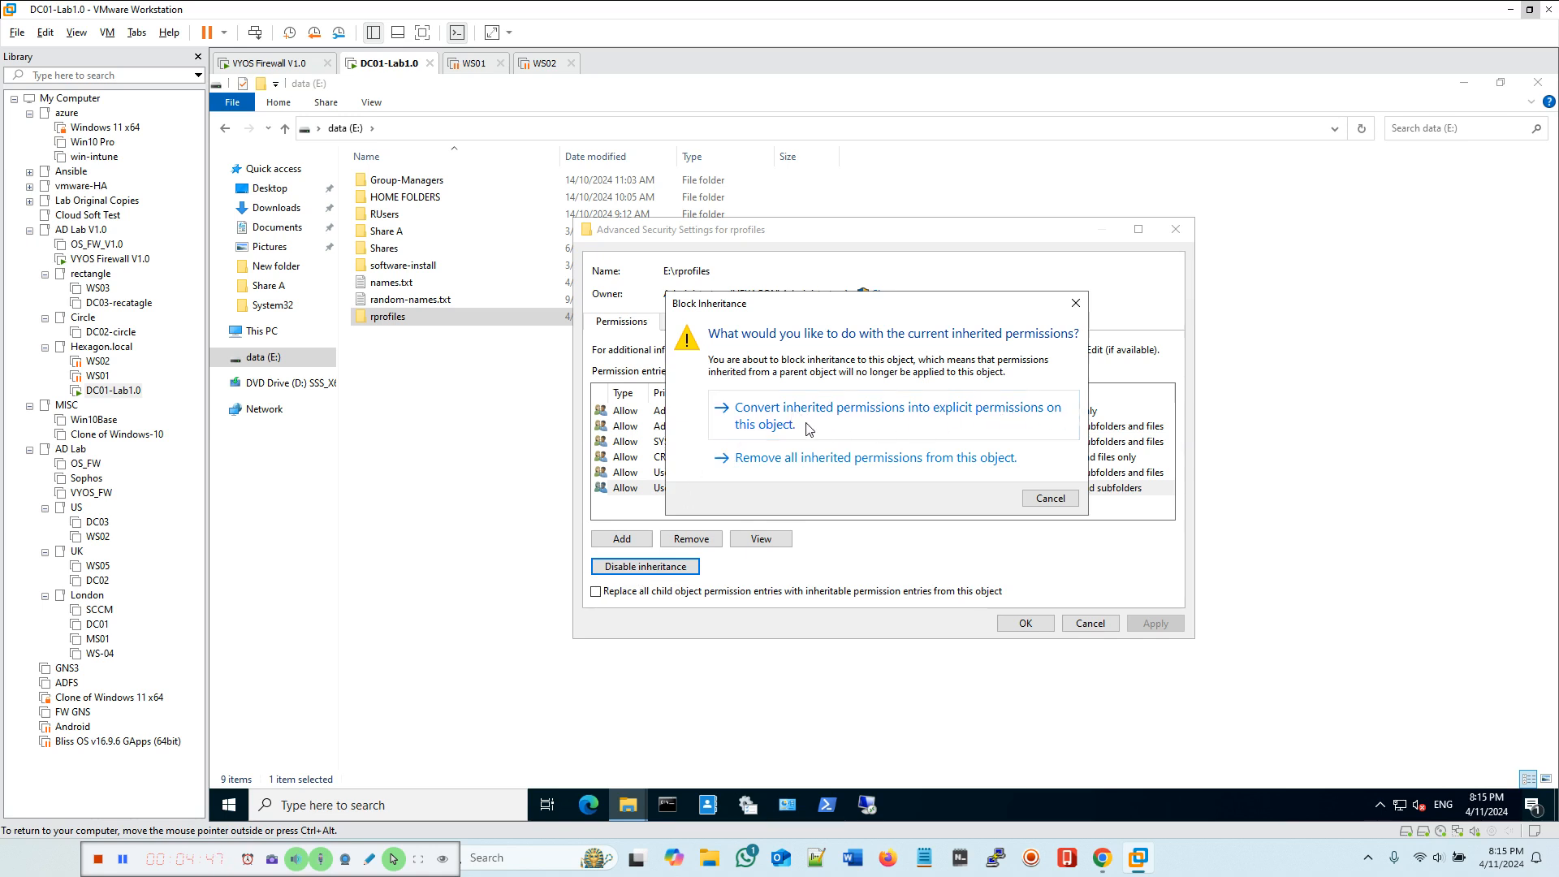
{"action": "left_click", "coordinate": [782, 430]}
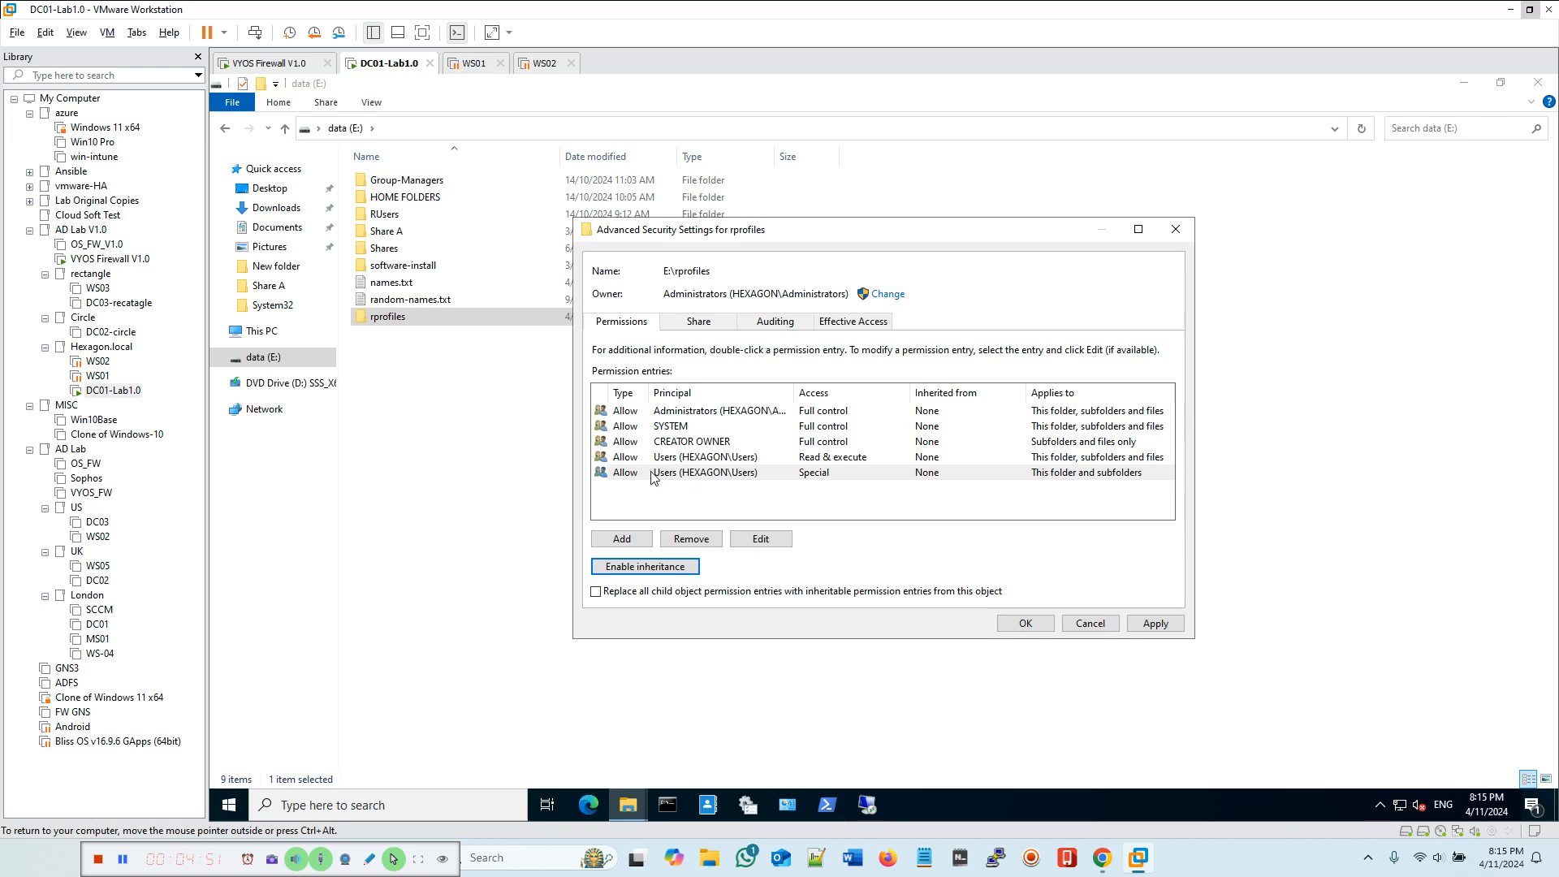
Step: Remove both HEXAGON\Users permission entries from the folder
{"action": "left_click", "coordinate": [714, 475]}
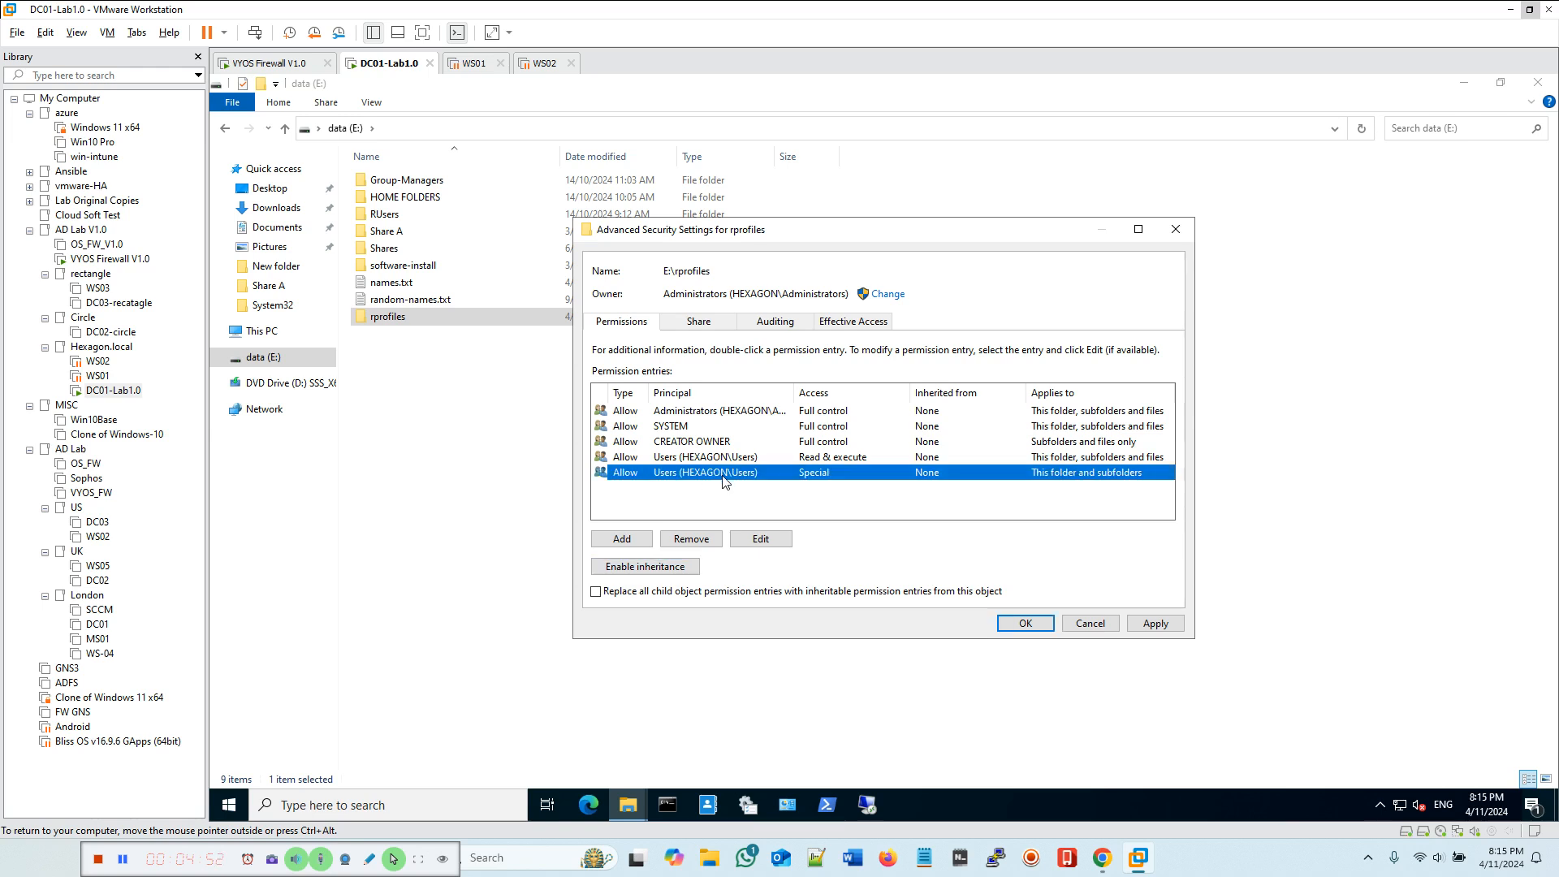
{"action": "left_click", "coordinate": [691, 538]}
{"action": "left_click", "coordinate": [678, 459]}
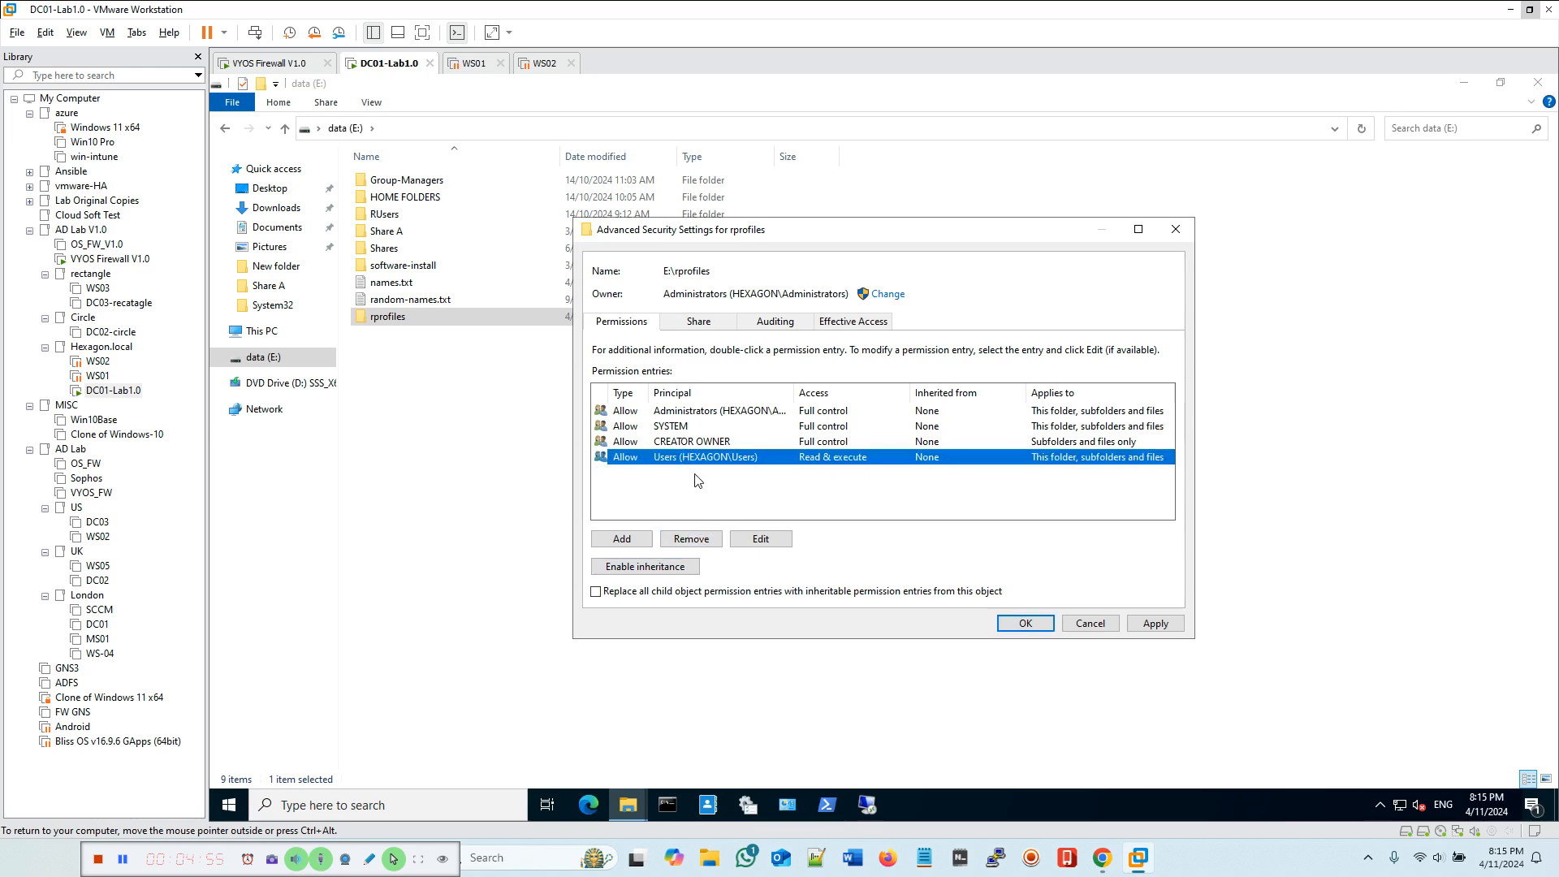
{"action": "left_click", "coordinate": [691, 540]}
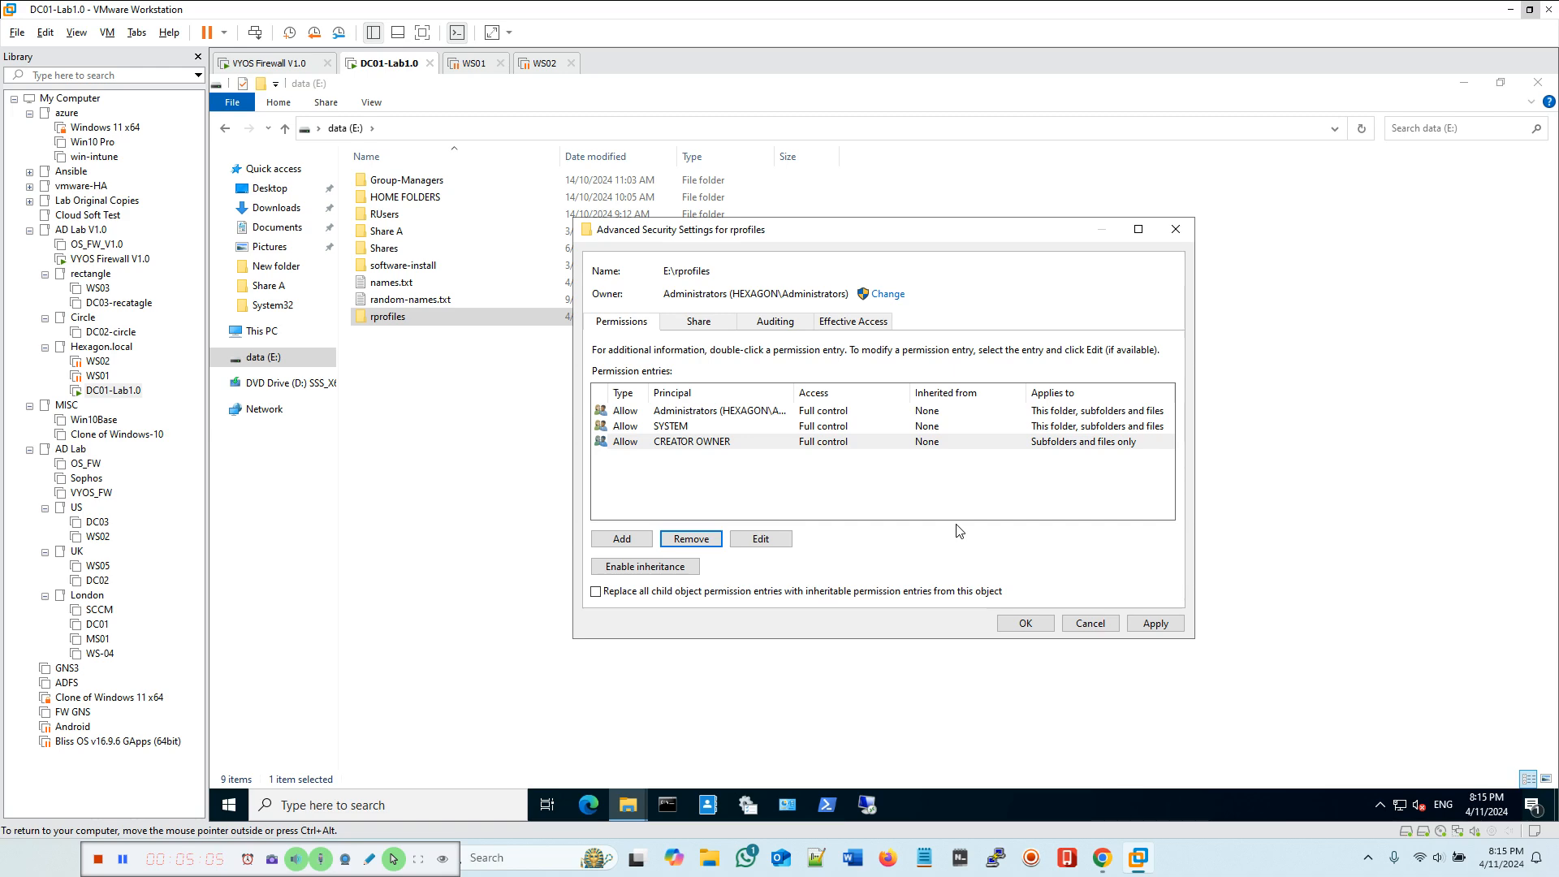
Step: Add a new permission entry on the rprofiles folder with the Marketing Staff group as principal
{"action": "left_click", "coordinate": [631, 542]}
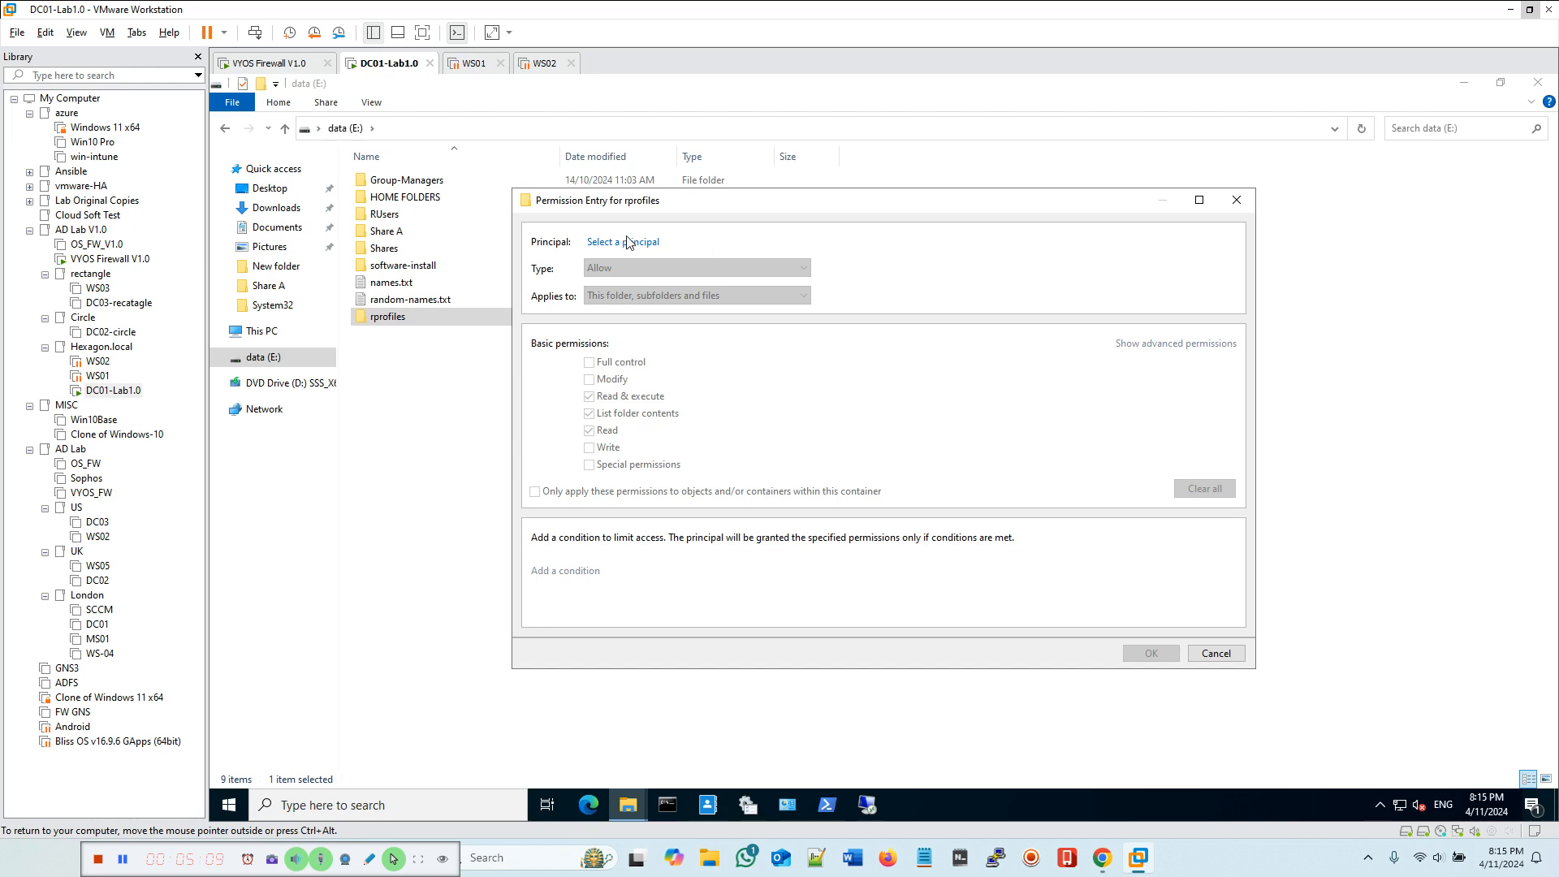
{"action": "left_click", "coordinate": [648, 248]}
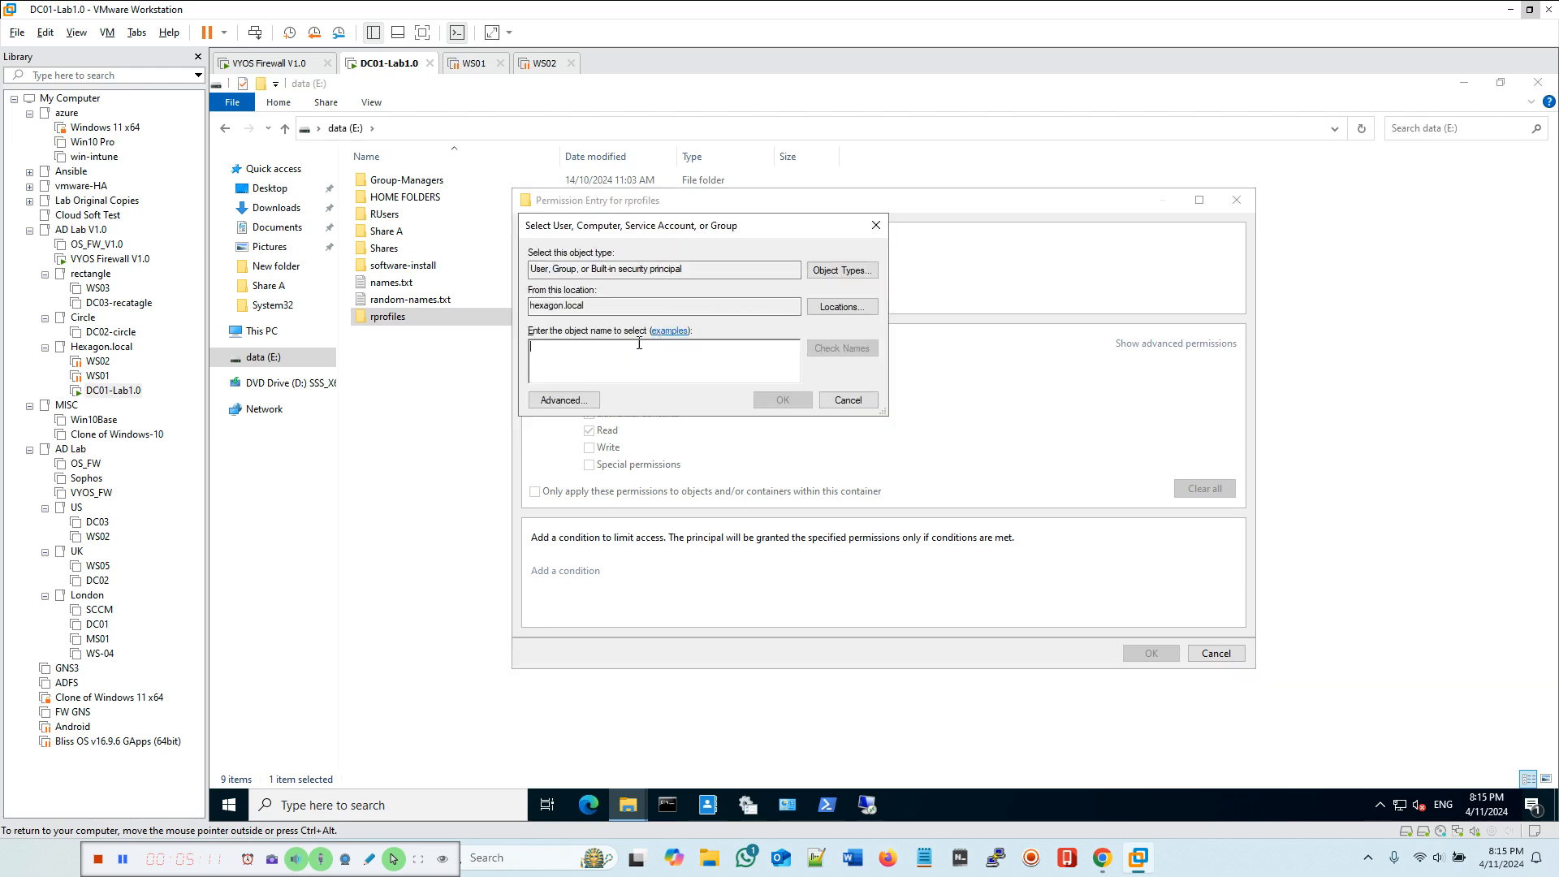
{"action": "type", "text": "Mar"}
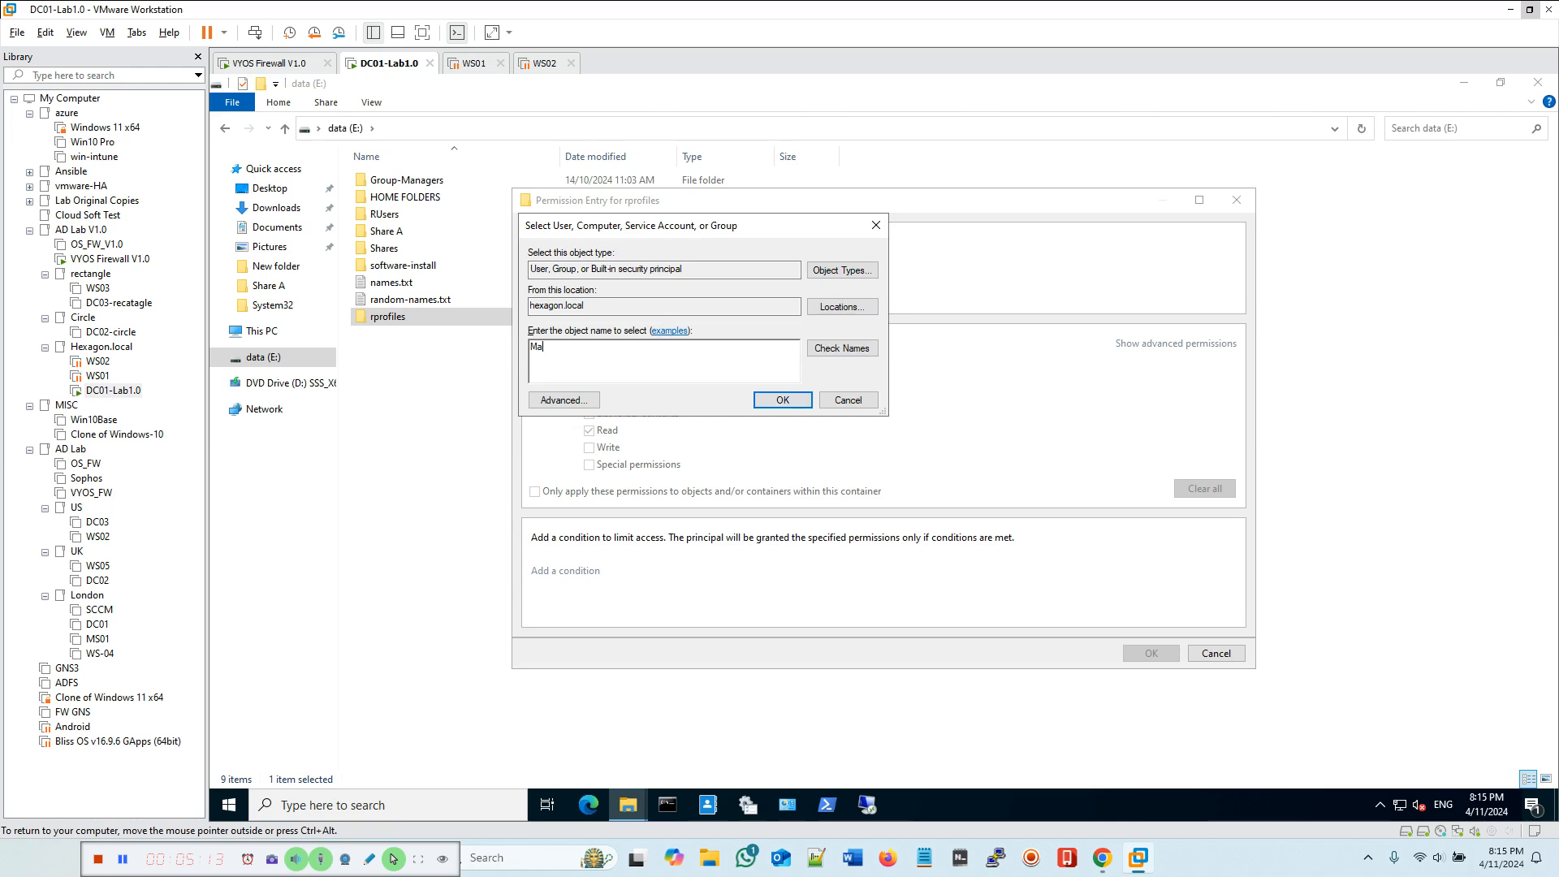
{"action": "left_click", "coordinate": [830, 349]}
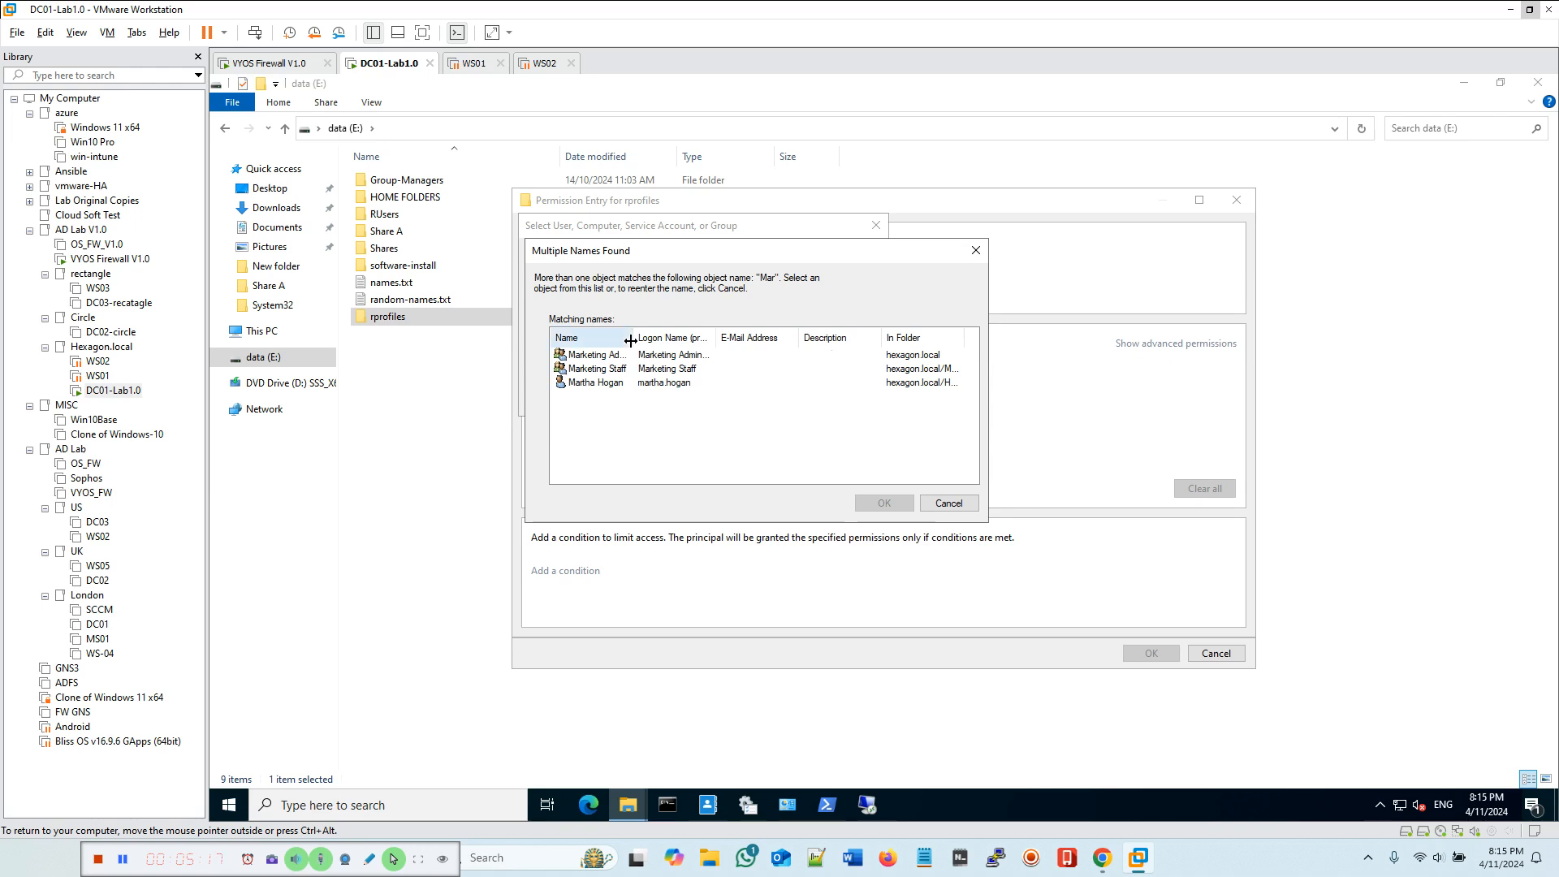
{"action": "left_click_drag", "start_coordinate": [634, 337], "coordinate": [712, 337]}
{"action": "left_click", "coordinate": [620, 369]}
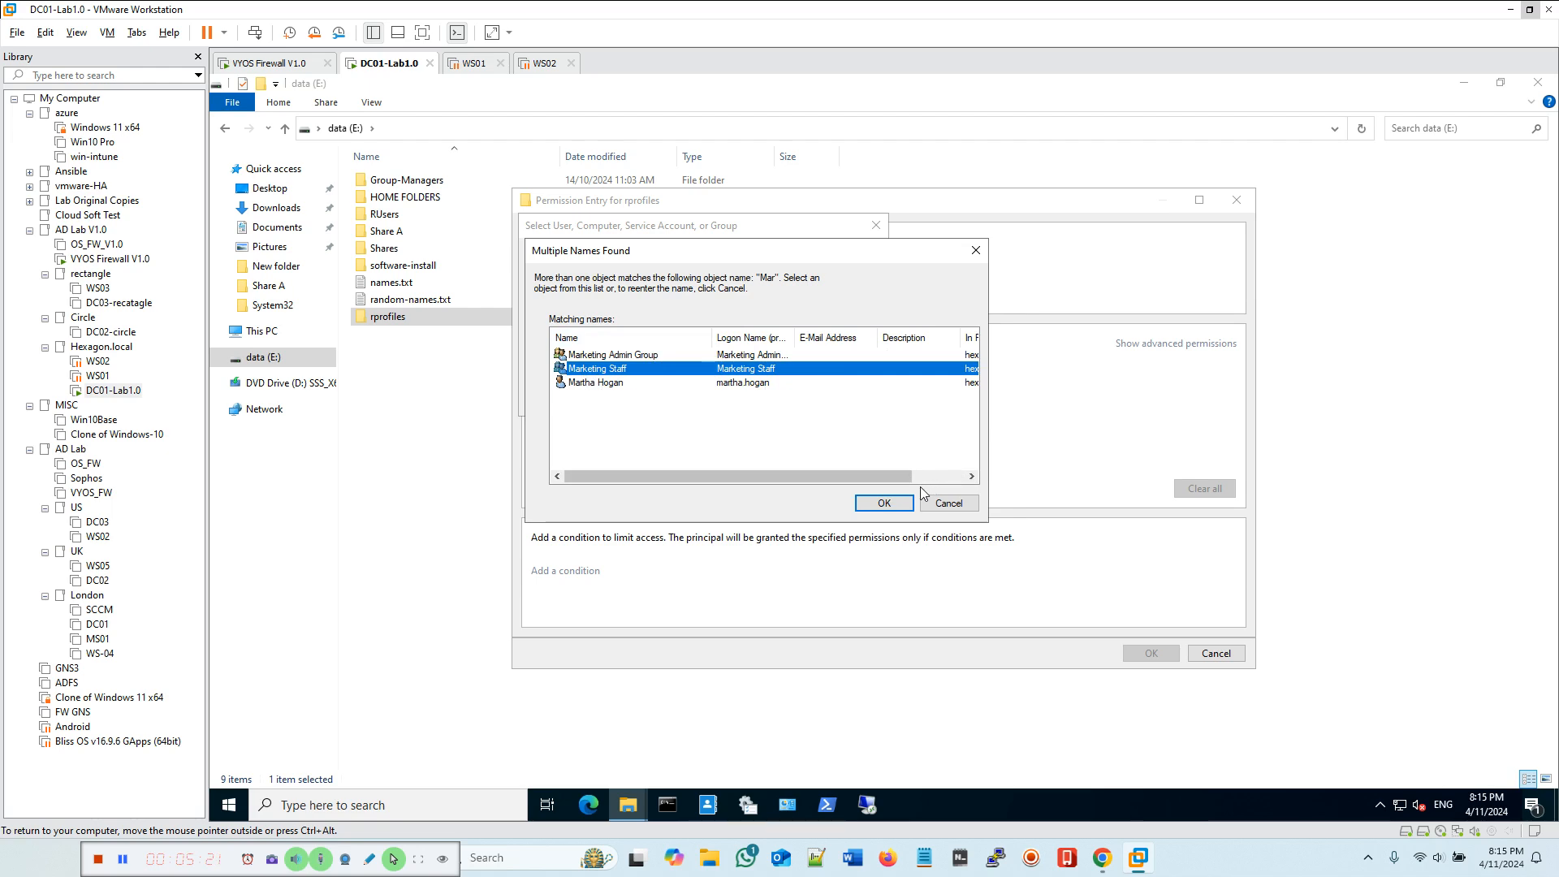
{"action": "left_click", "coordinate": [885, 503]}
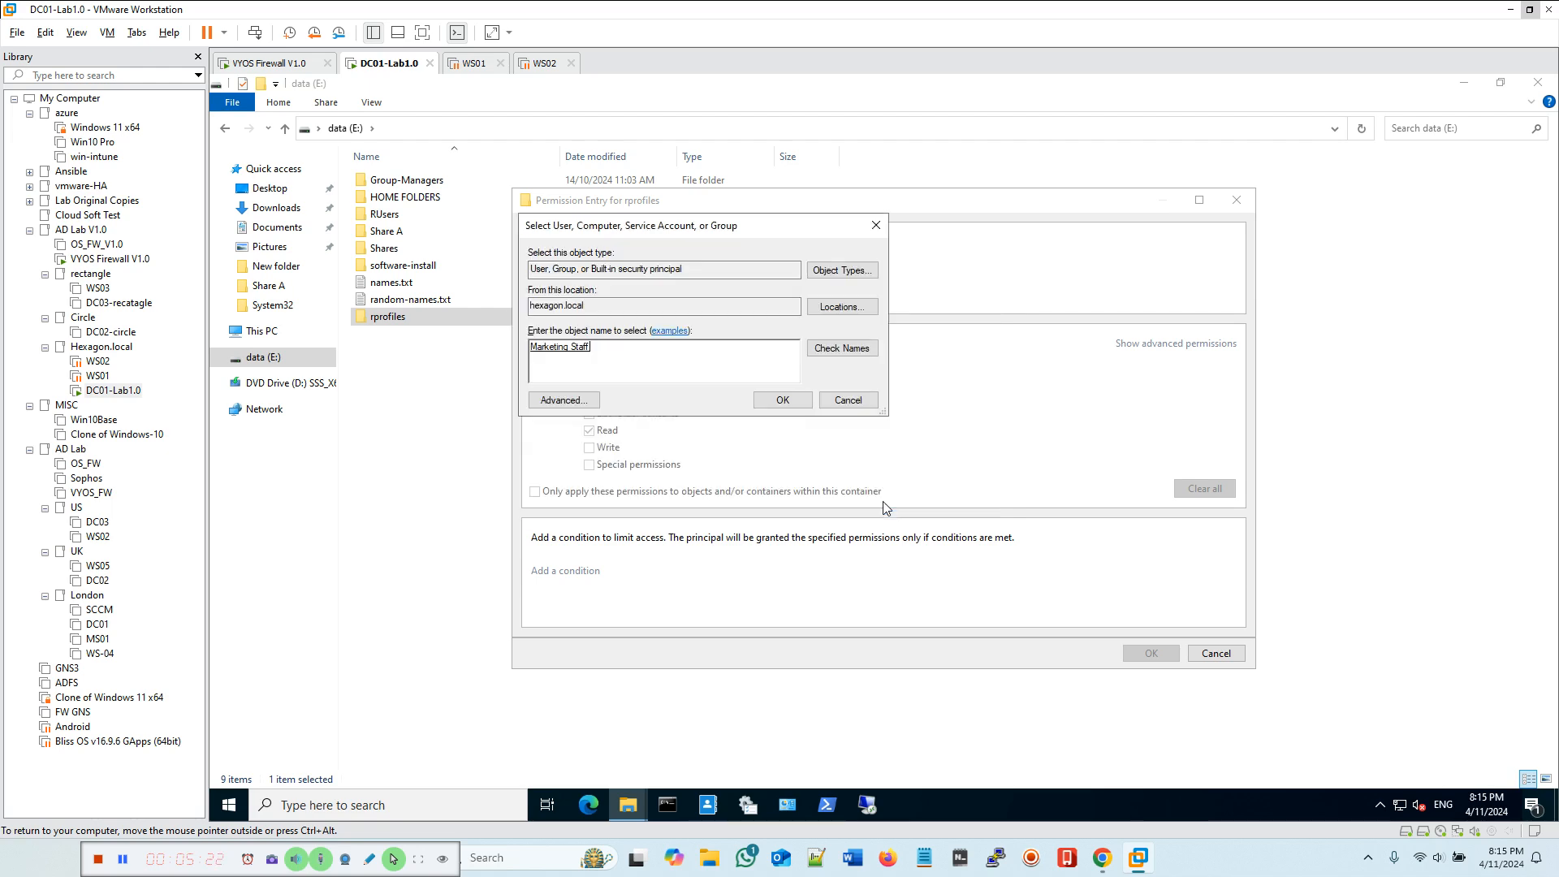
{"action": "left_click", "coordinate": [783, 401]}
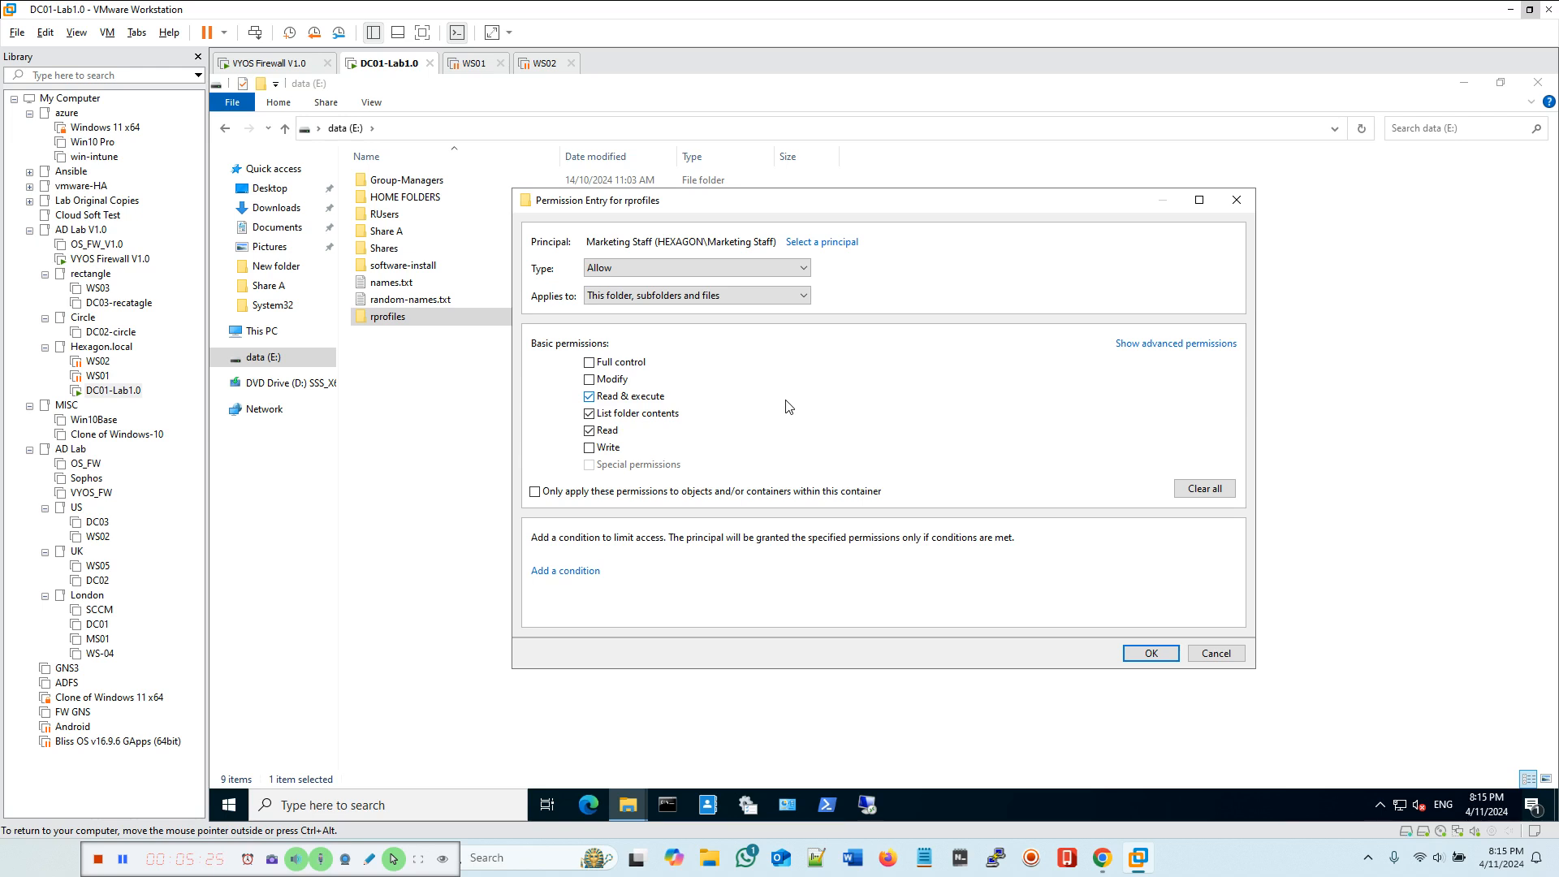
Step: Limit the Marketing Staff entry to this folder only and add Create files / write data and Create folders / append data
{"action": "left_click", "coordinate": [699, 296]}
{"action": "left_click", "coordinate": [638, 311]}
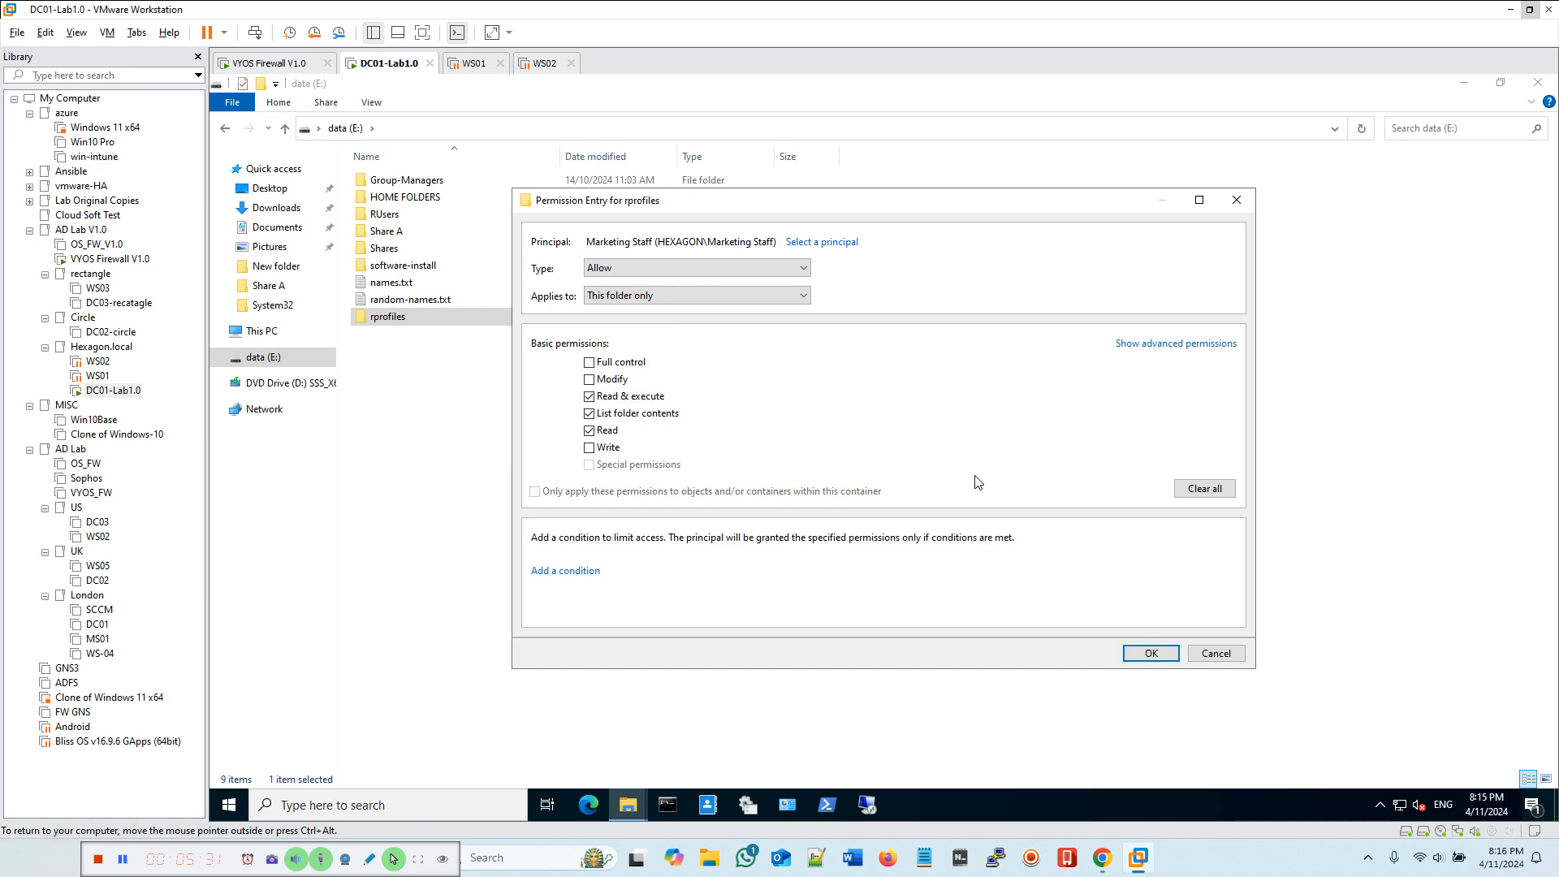
{"action": "left_click", "coordinate": [1159, 349]}
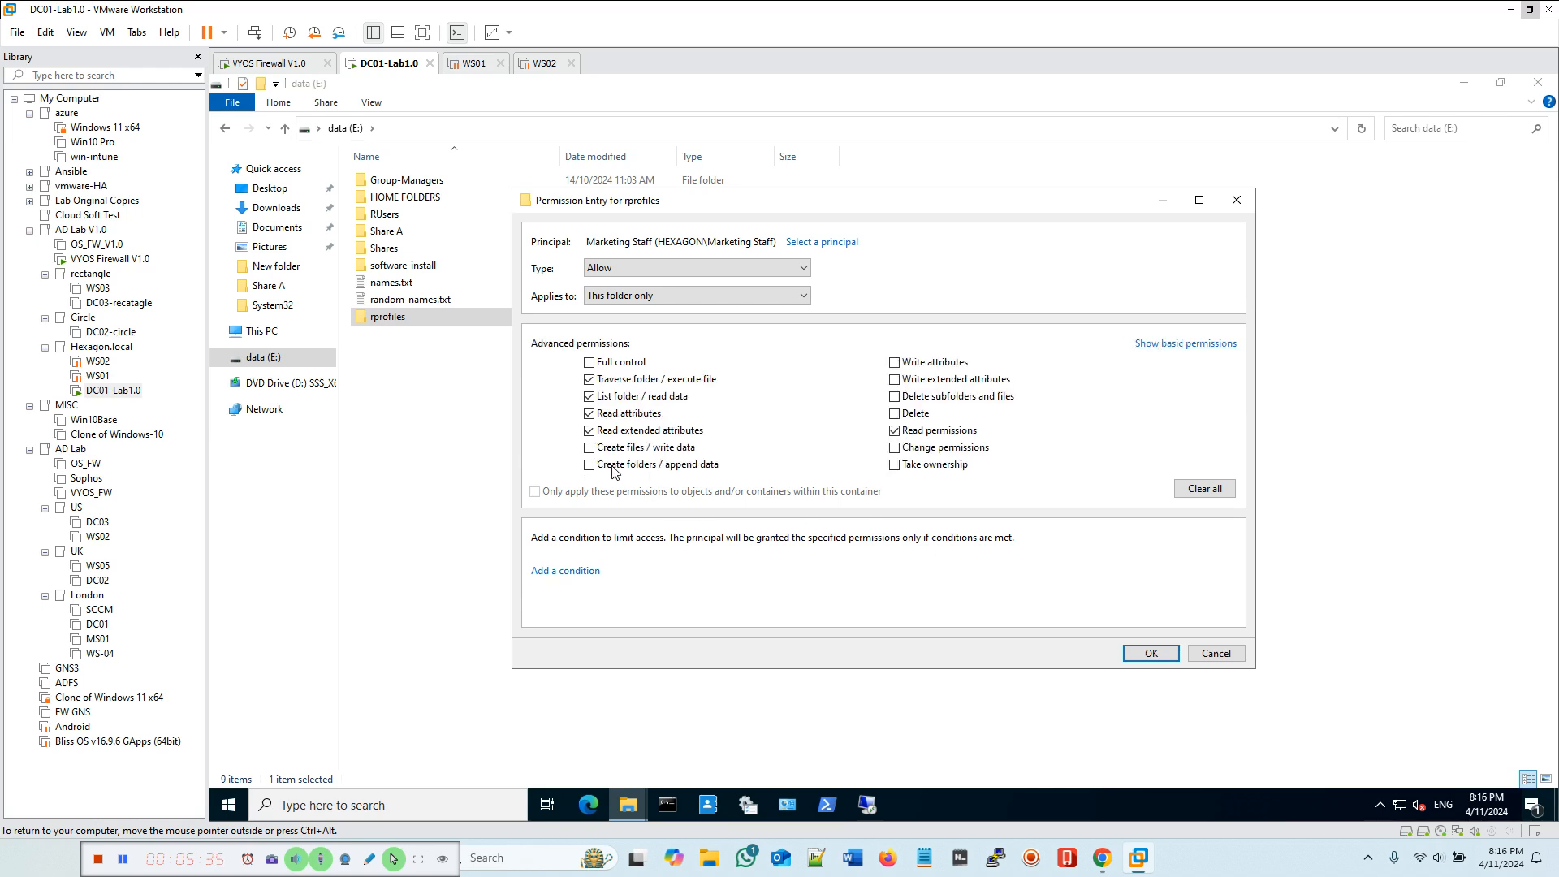
{"action": "left_click", "coordinate": [588, 448]}
{"action": "left_click", "coordinate": [589, 464]}
{"action": "left_click", "coordinate": [1151, 654]}
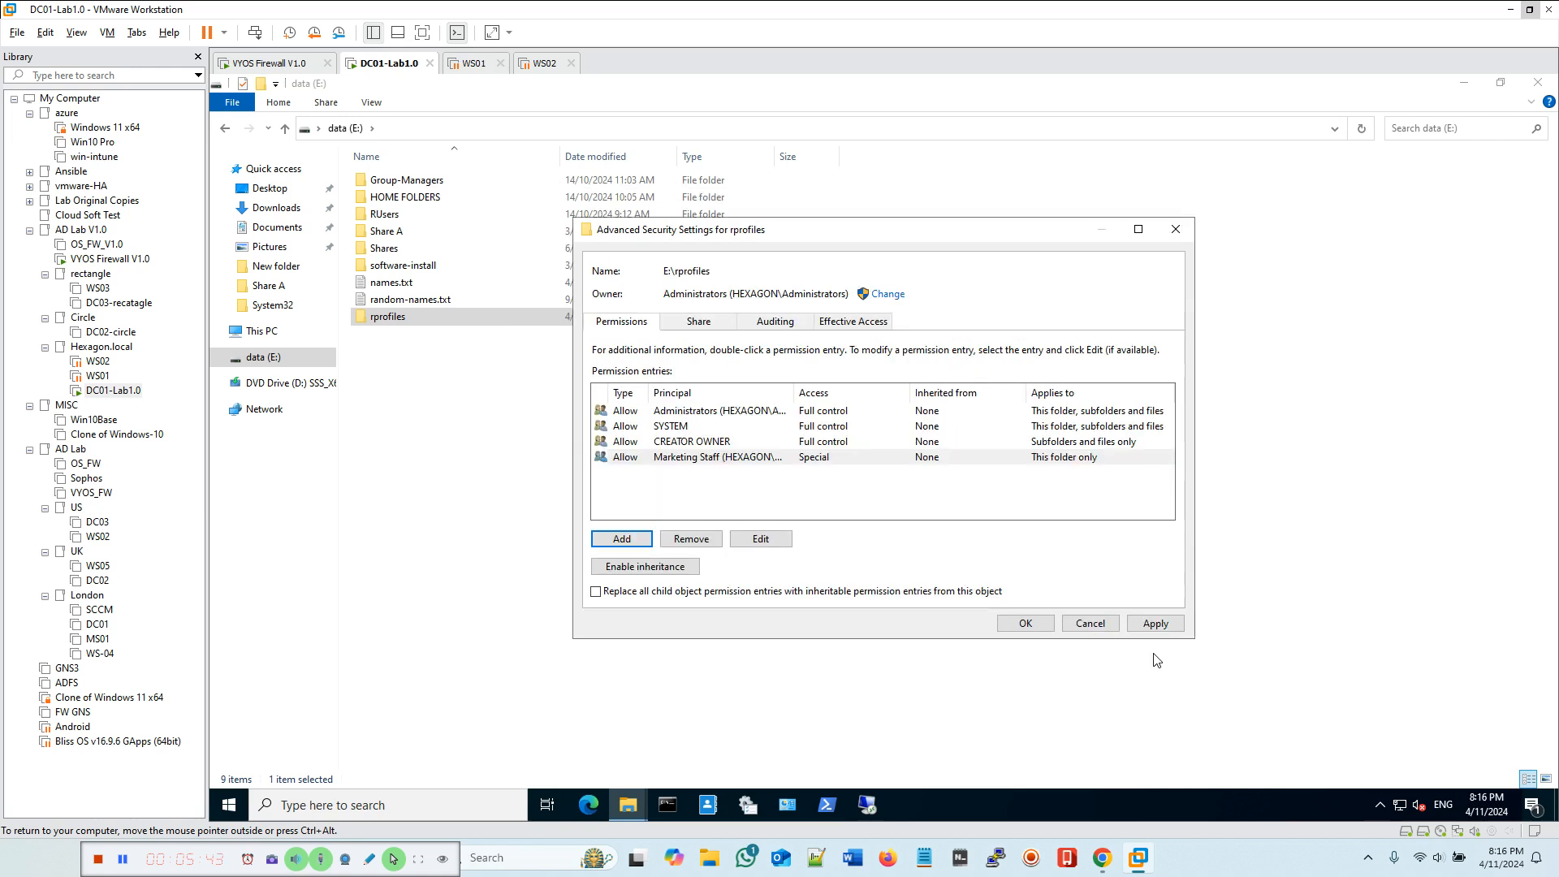
Step: Apply the advanced security settings and close the rprofiles properties
{"action": "left_click", "coordinate": [1153, 624]}
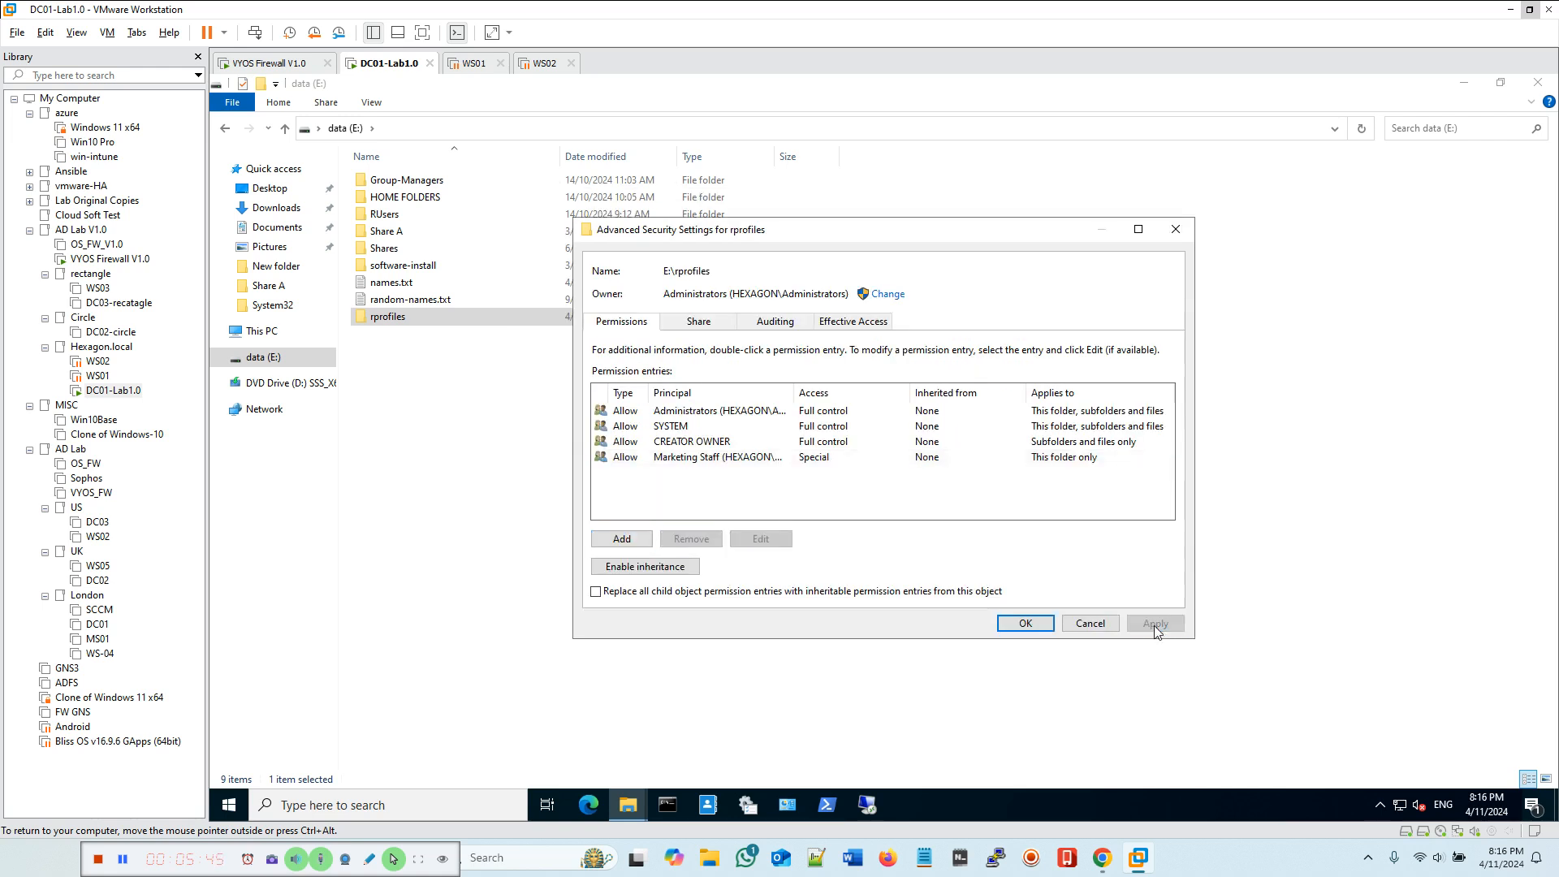
{"action": "left_click", "coordinate": [1025, 624]}
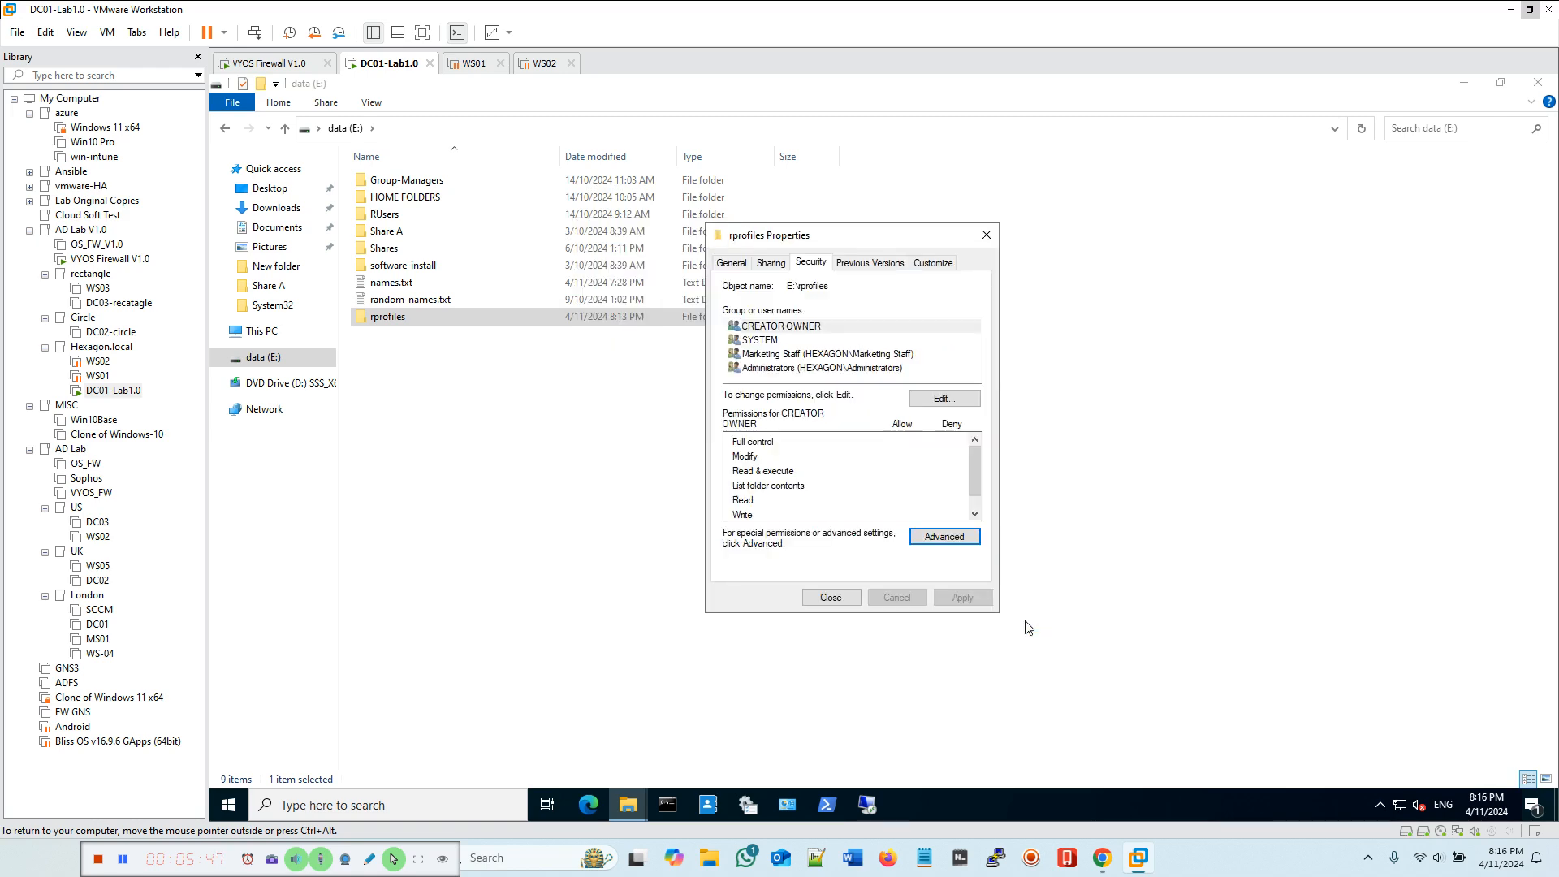
{"action": "left_click", "coordinate": [833, 599]}
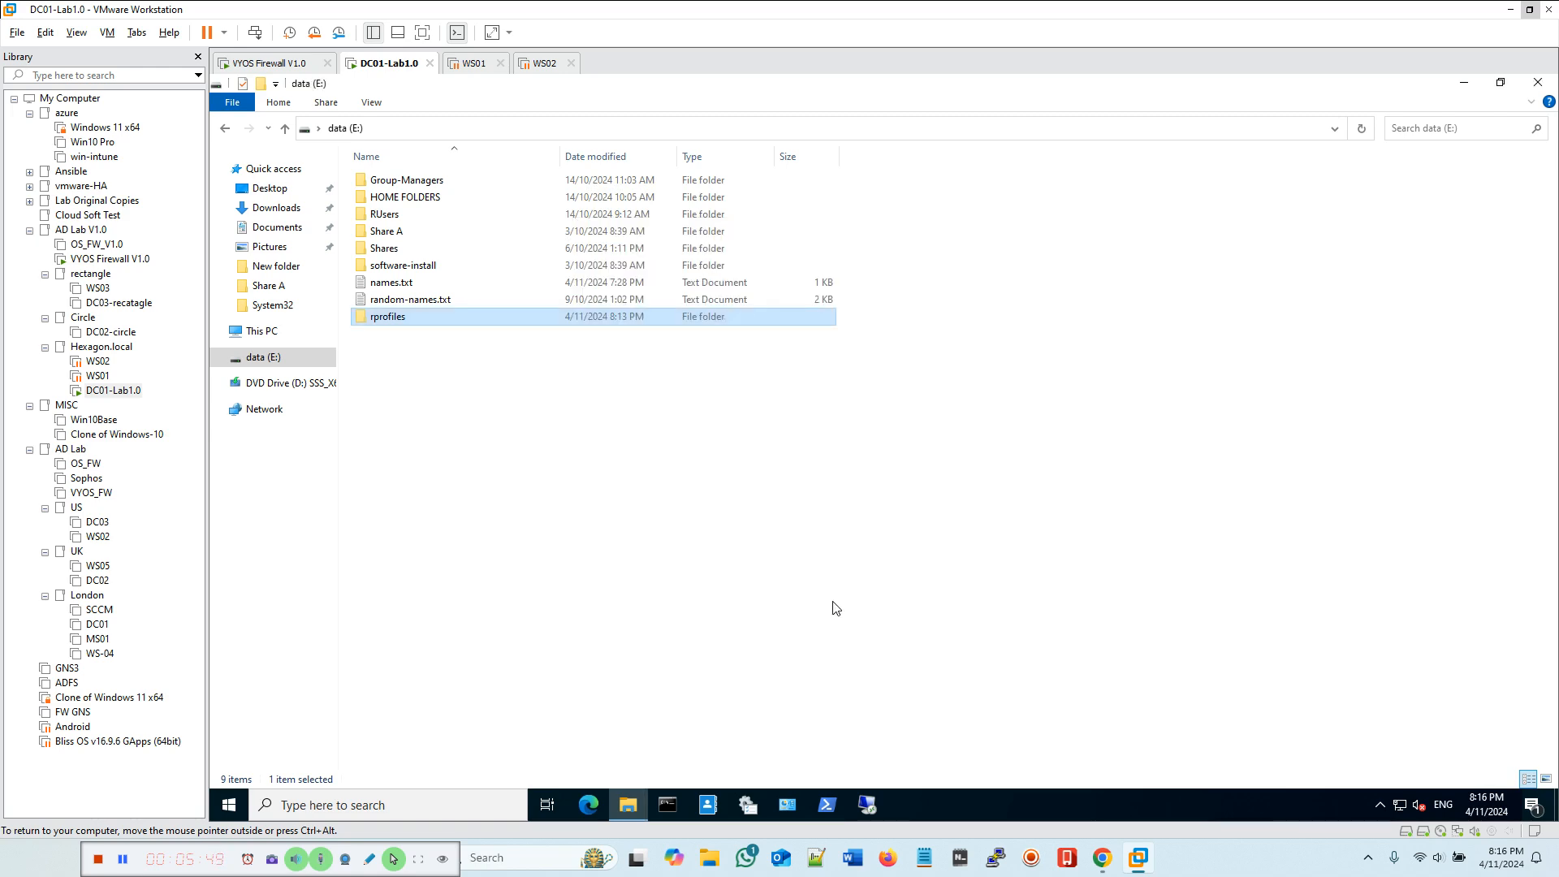
Step: Copy the rprofiles folder's network path \\DC01\rprofiles$ from its sharing properties, then cancel the dialog
{"action": "right_click", "coordinate": [397, 320]}
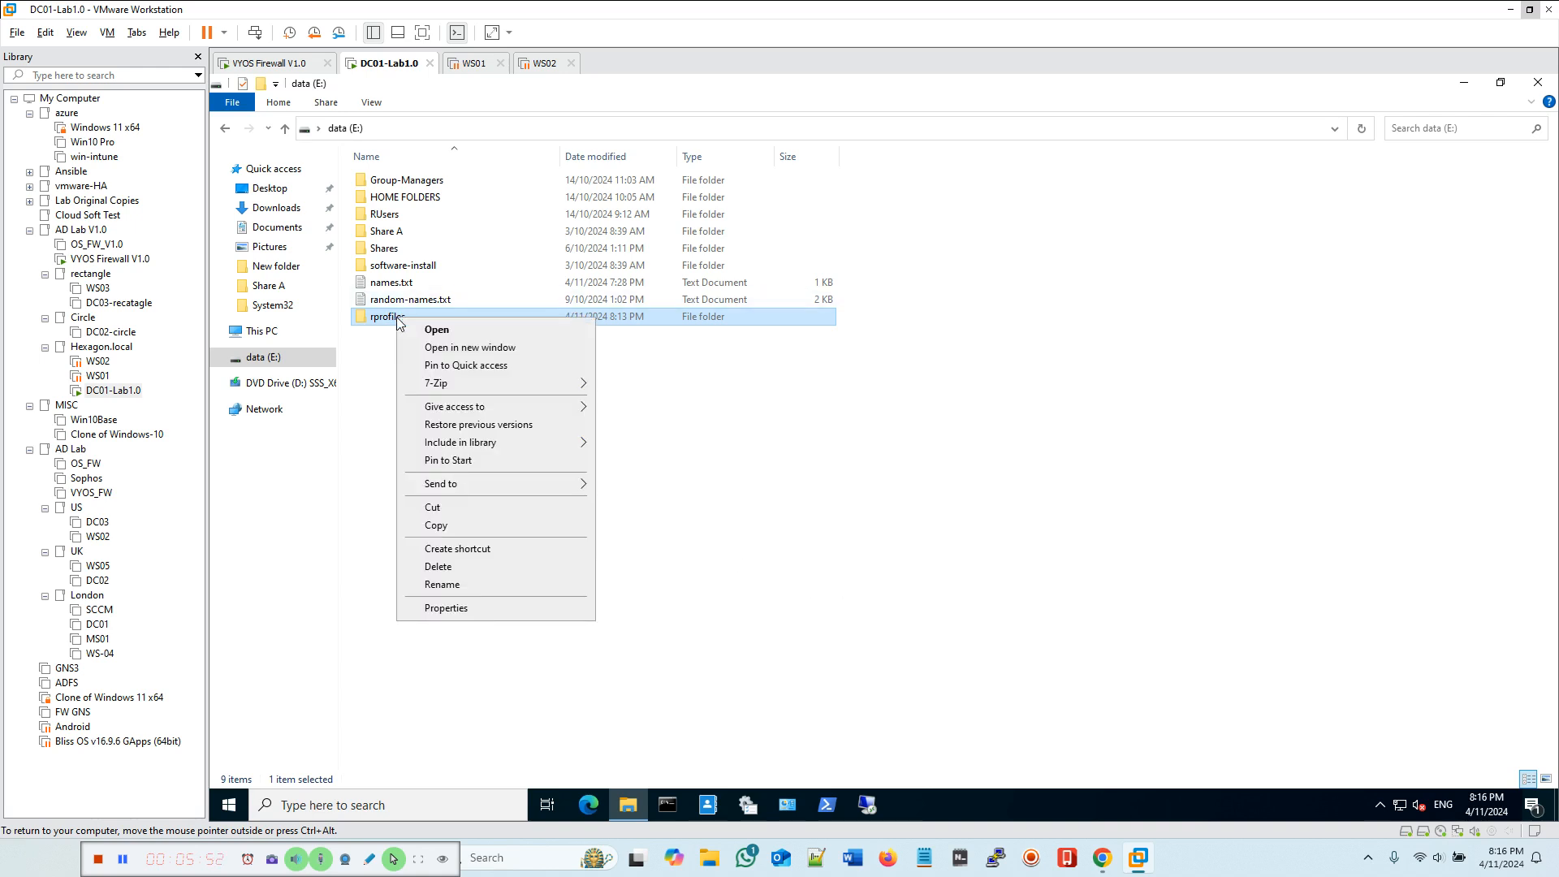
{"action": "left_click", "coordinate": [477, 609]}
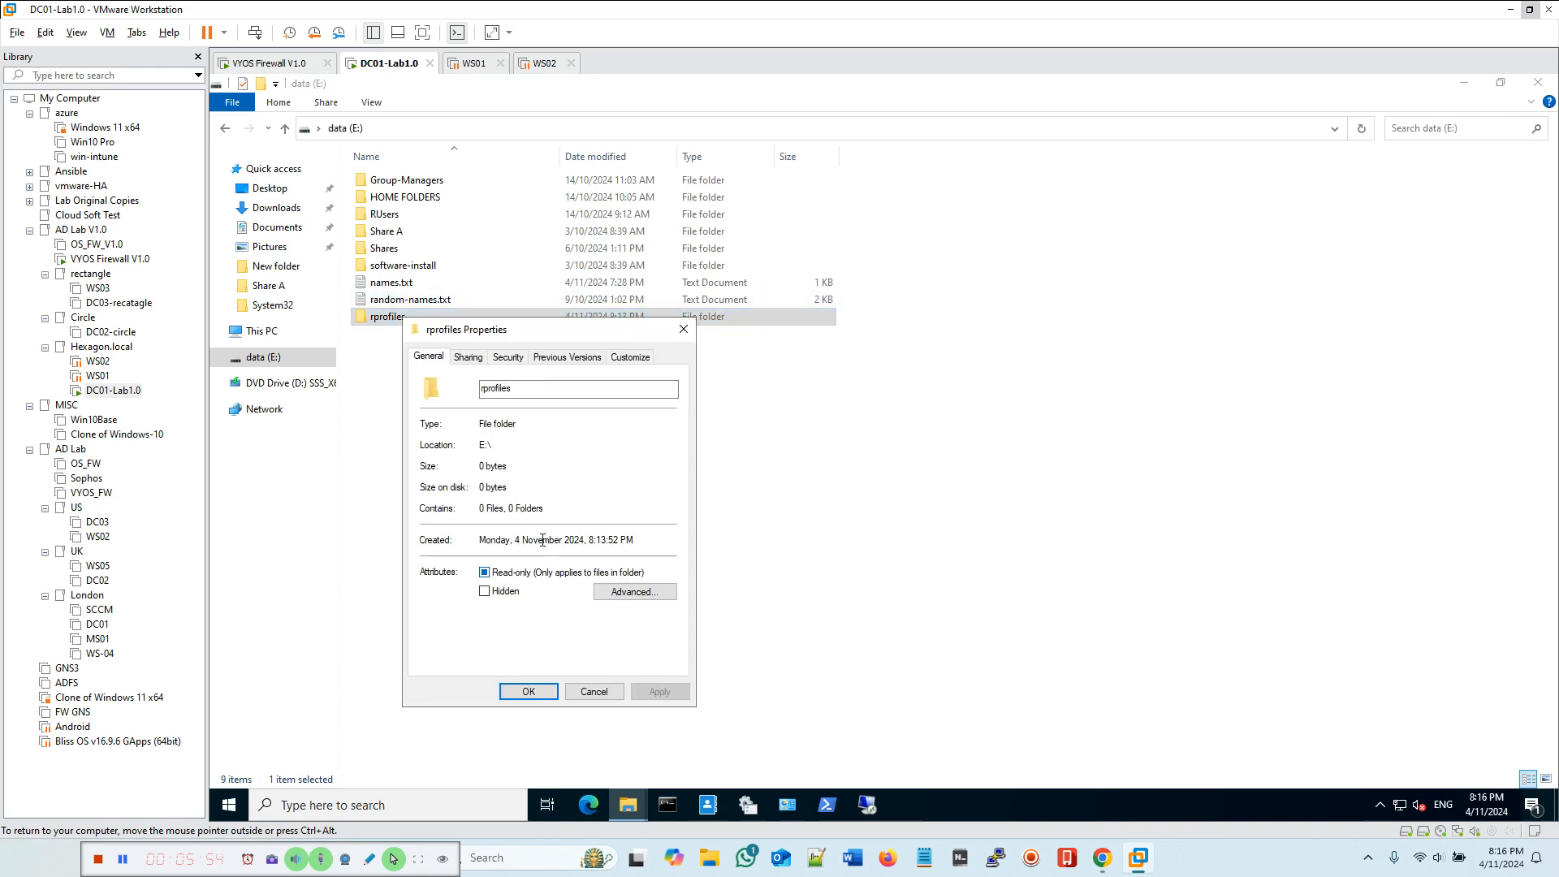
{"action": "left_click", "coordinate": [471, 360]}
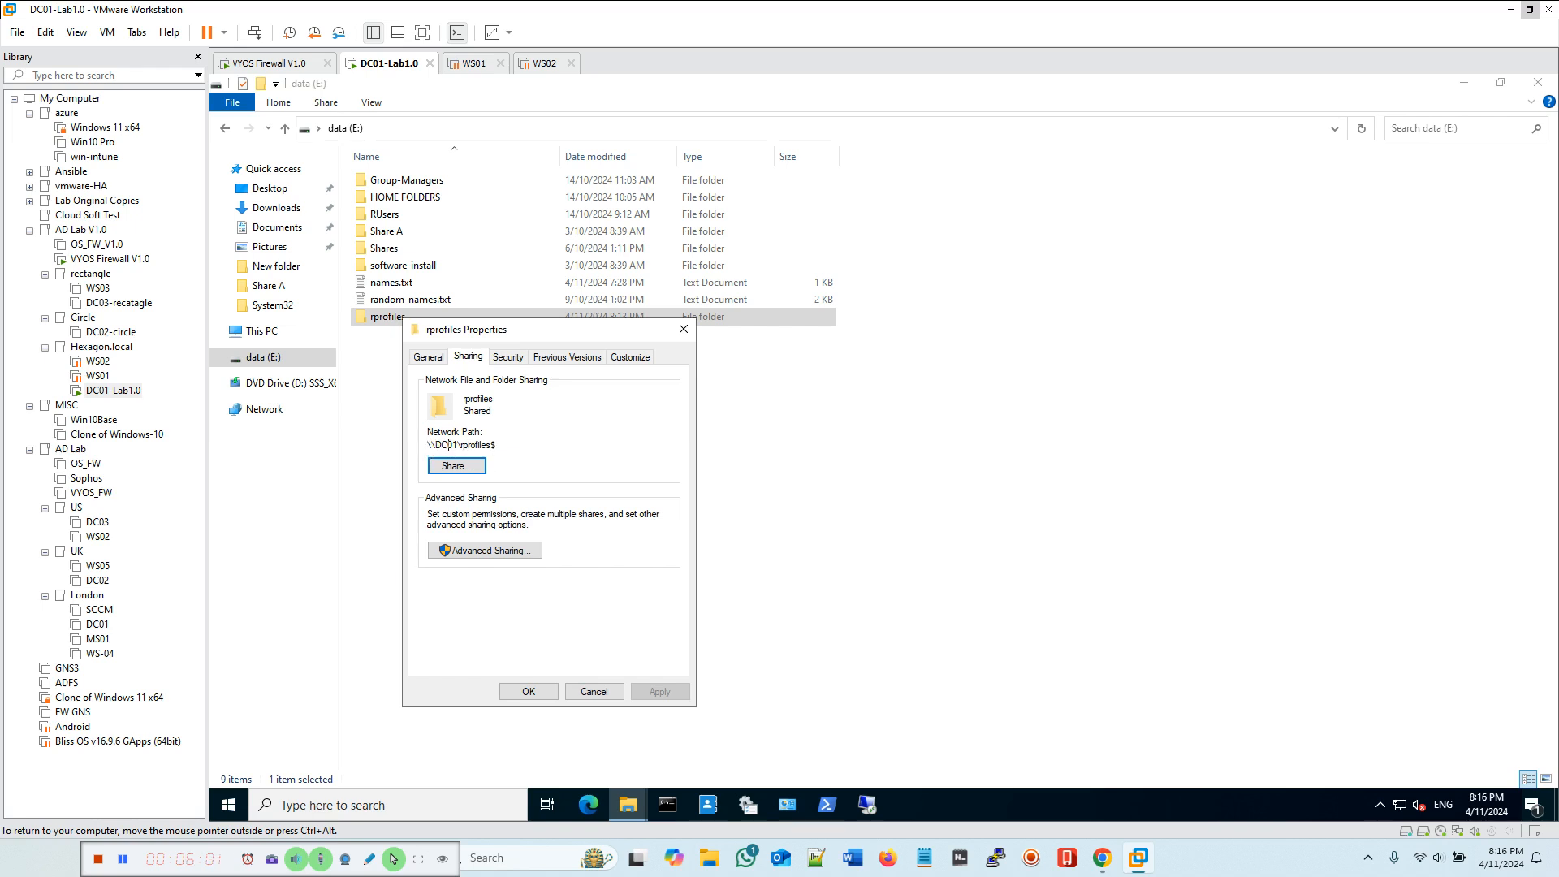
{"action": "left_click_drag", "start_coordinate": [430, 445], "coordinate": [502, 445]}
{"action": "right_click", "coordinate": [469, 447]}
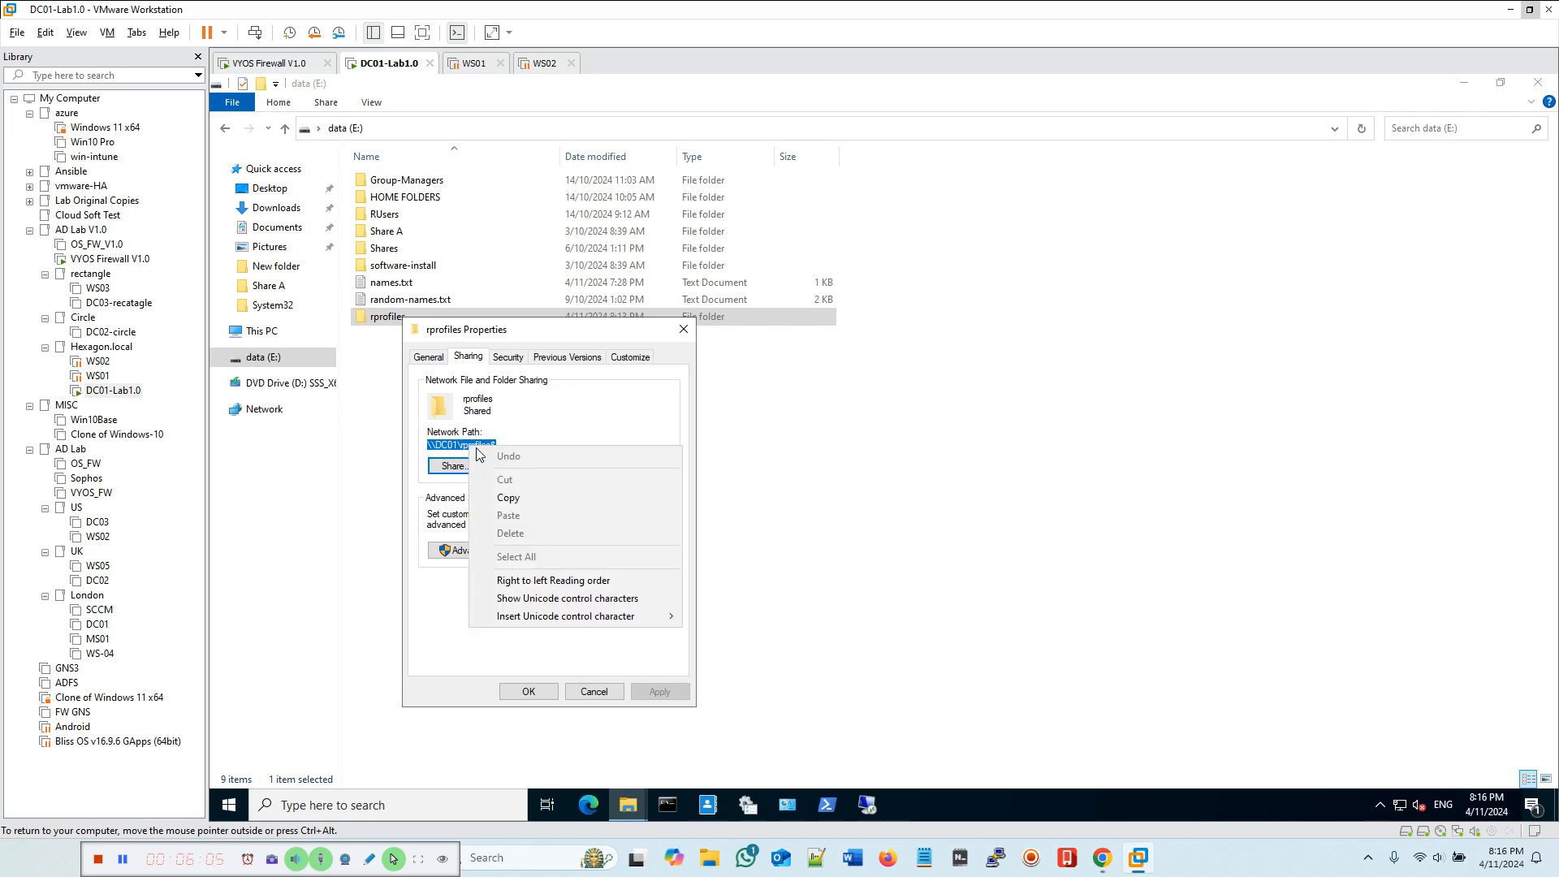
{"action": "left_click", "coordinate": [504, 494]}
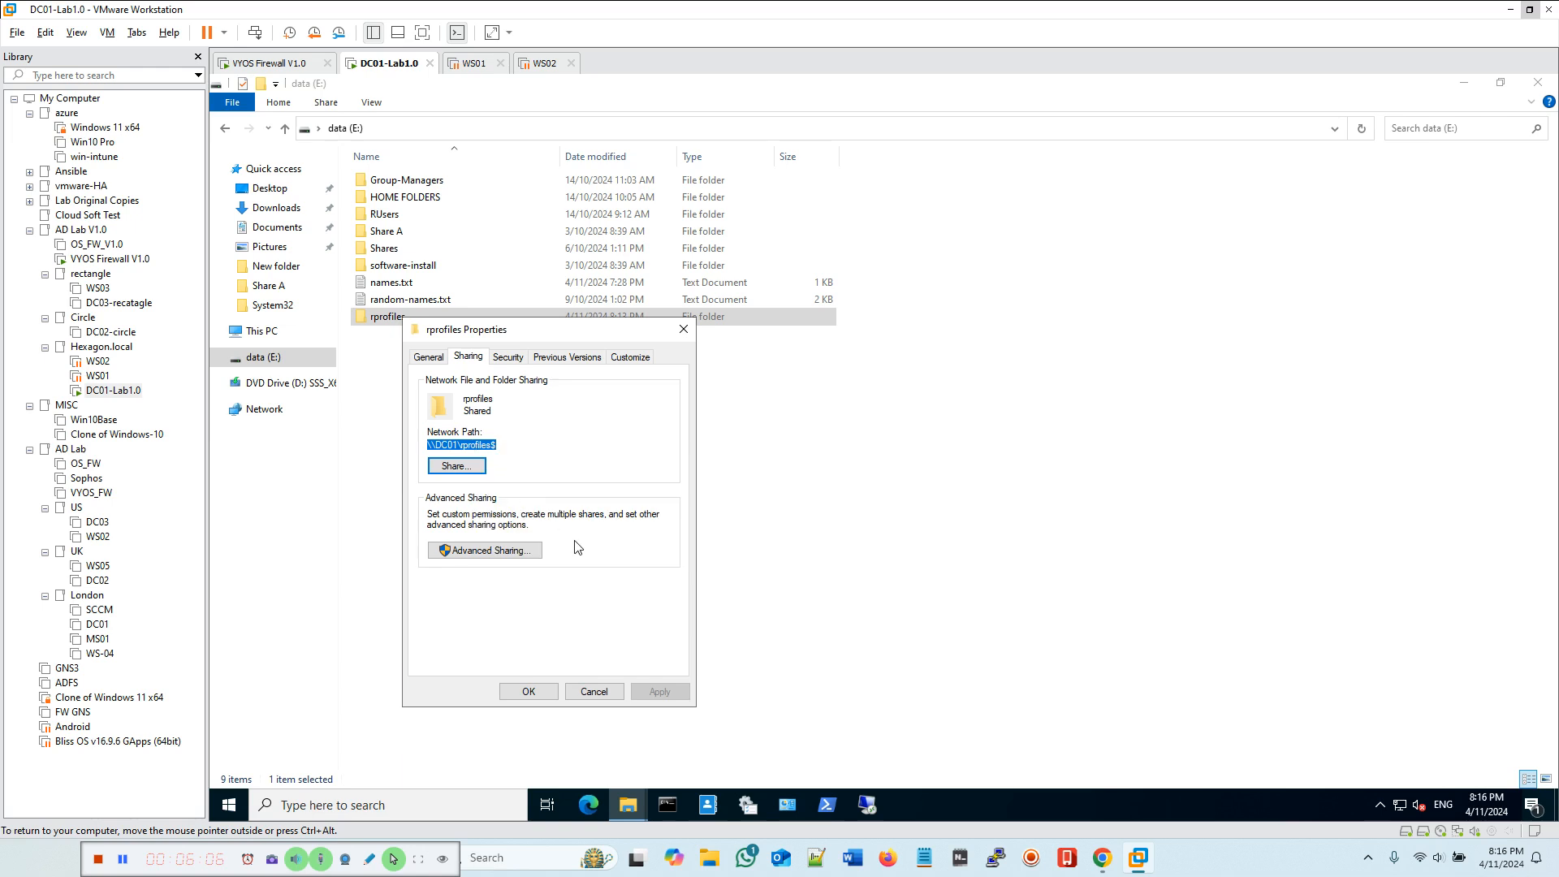
{"action": "left_click", "coordinate": [594, 691]}
Step: Open Active Directory Users and Computers from Administrative Tools
{"action": "left_click", "coordinate": [1537, 82]}
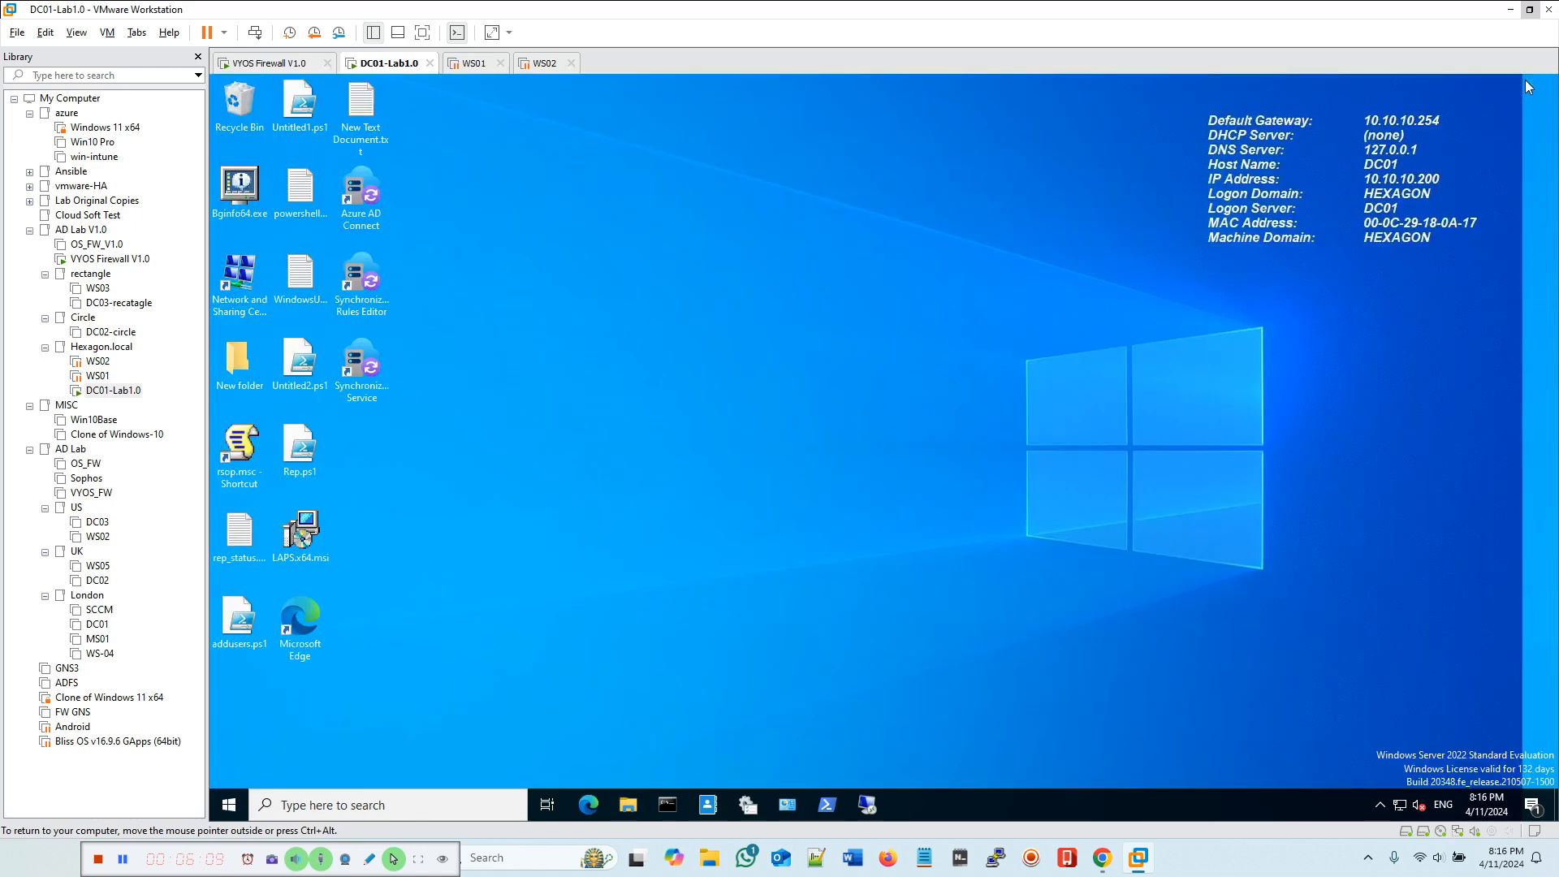
{"action": "left_click", "coordinate": [748, 806]}
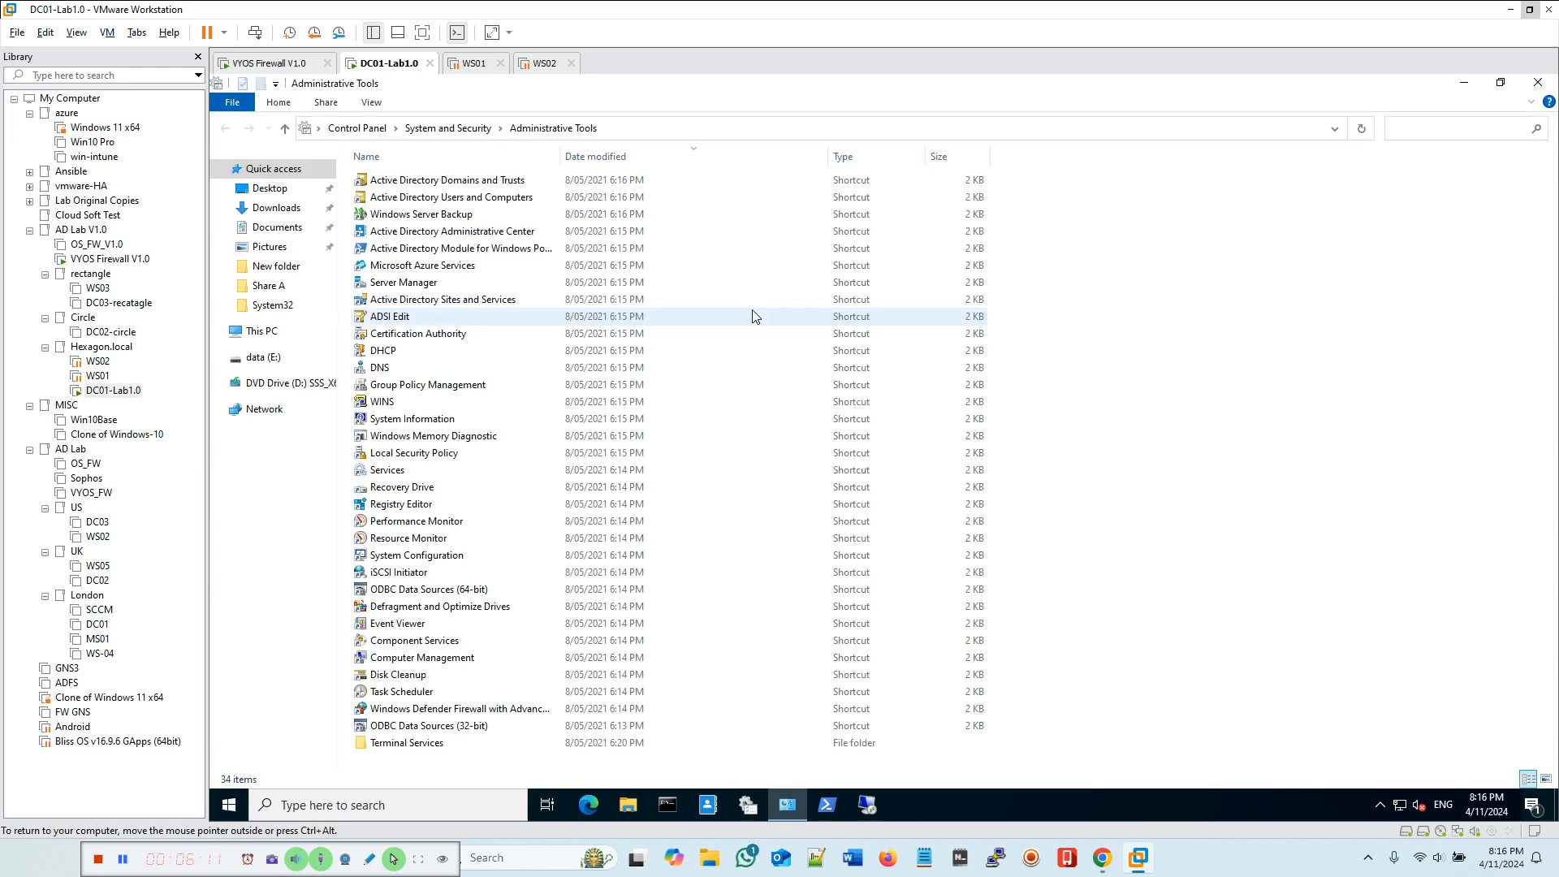
{"action": "left_click", "coordinate": [473, 199]}
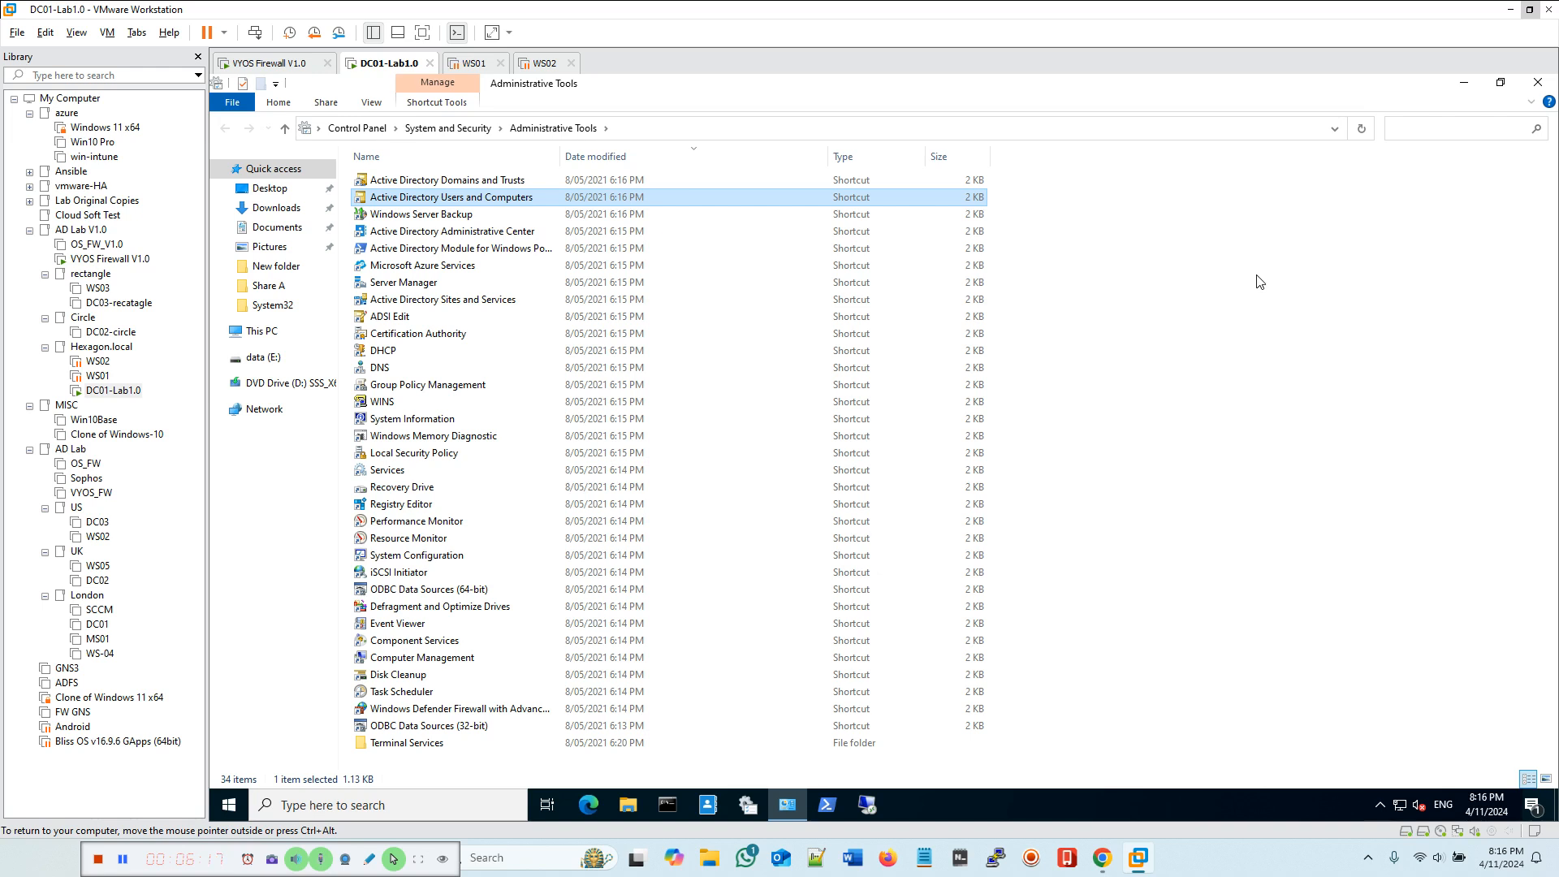
{"action": "key", "text": "Return"}
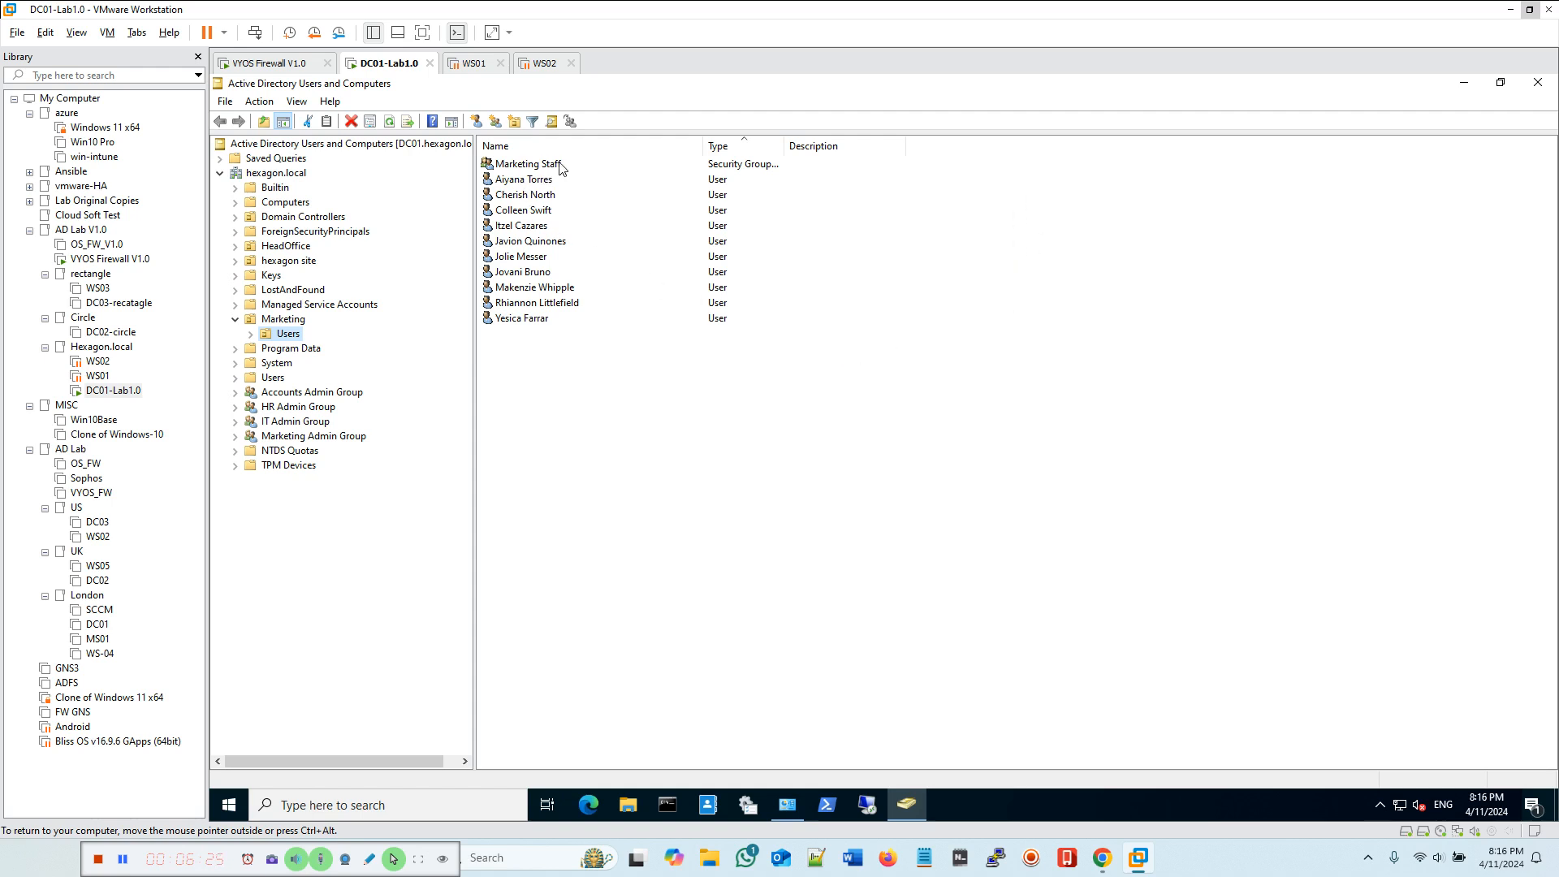
{"action": "left_click_drag", "start_coordinate": [822, 375], "coordinate": [485, 163]}
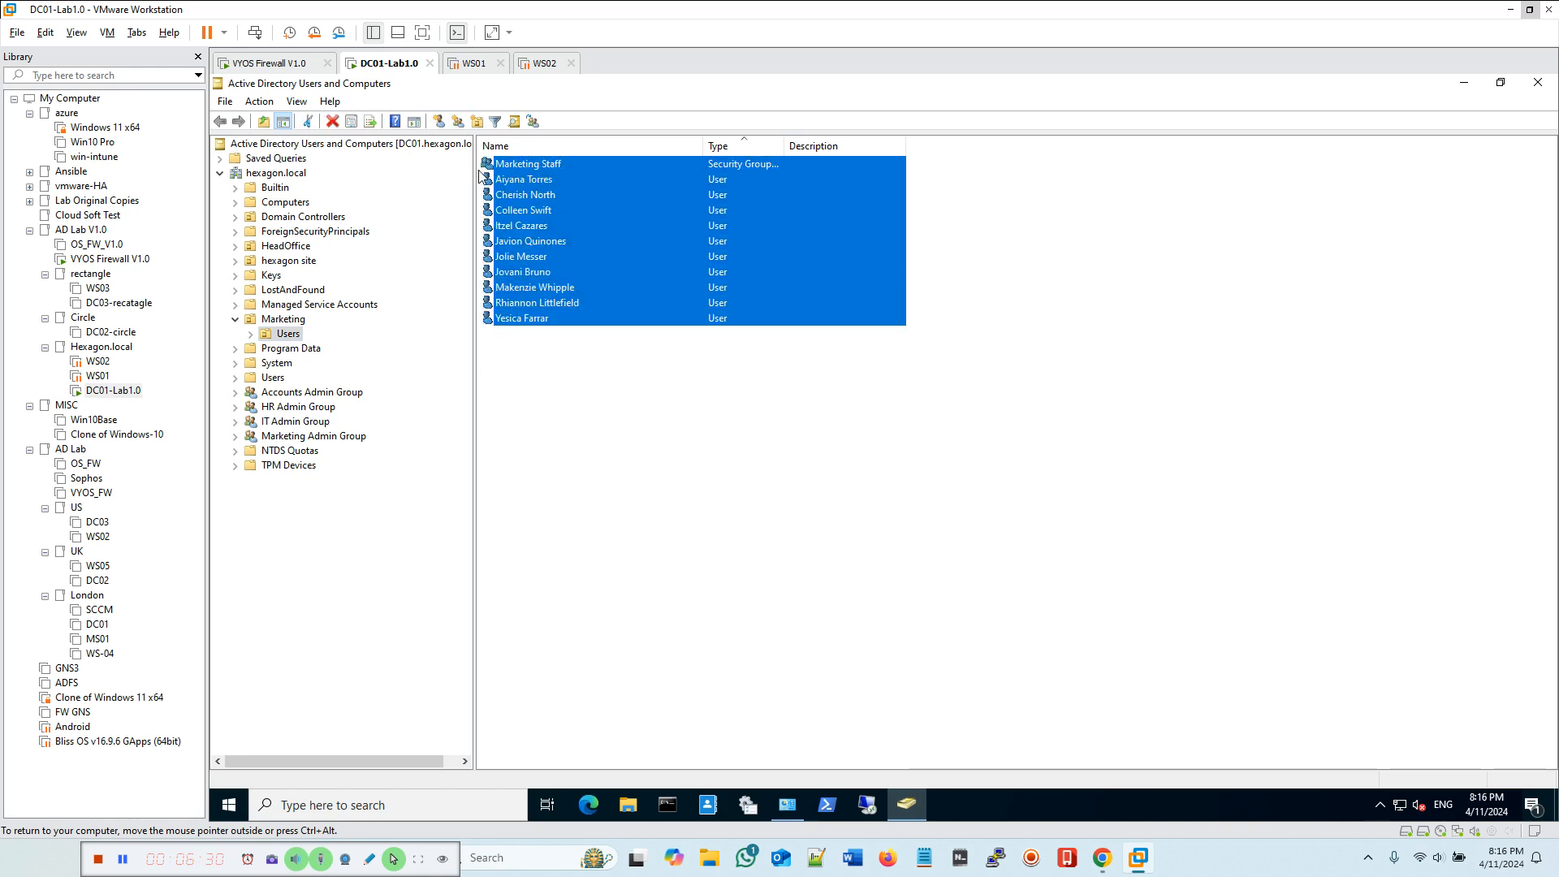
{"action": "right_click", "coordinate": [541, 198]}
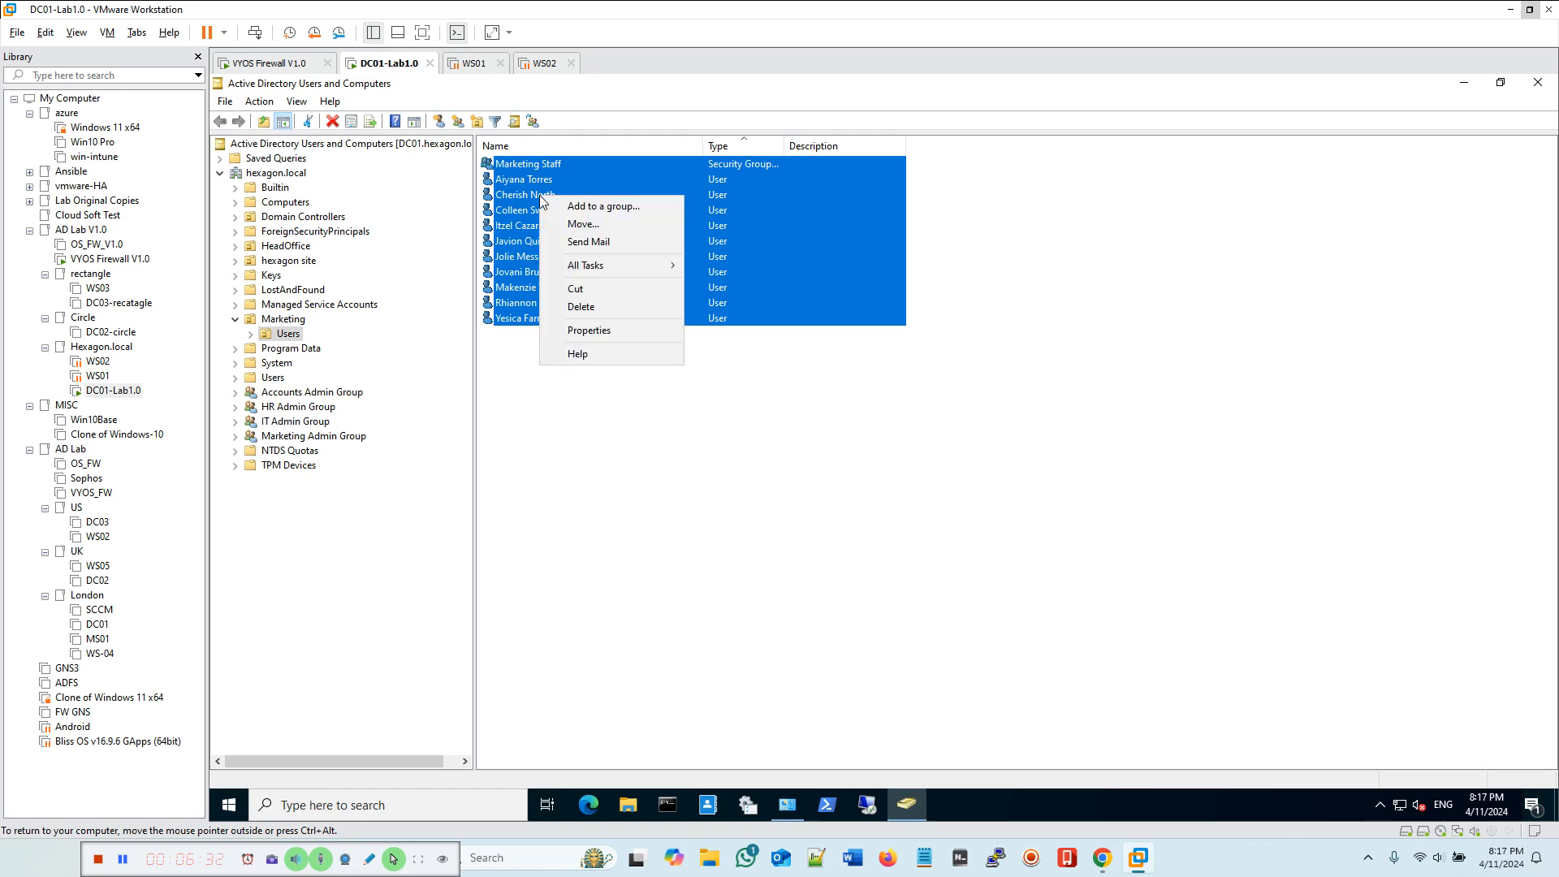
{"action": "left_click", "coordinate": [590, 330]}
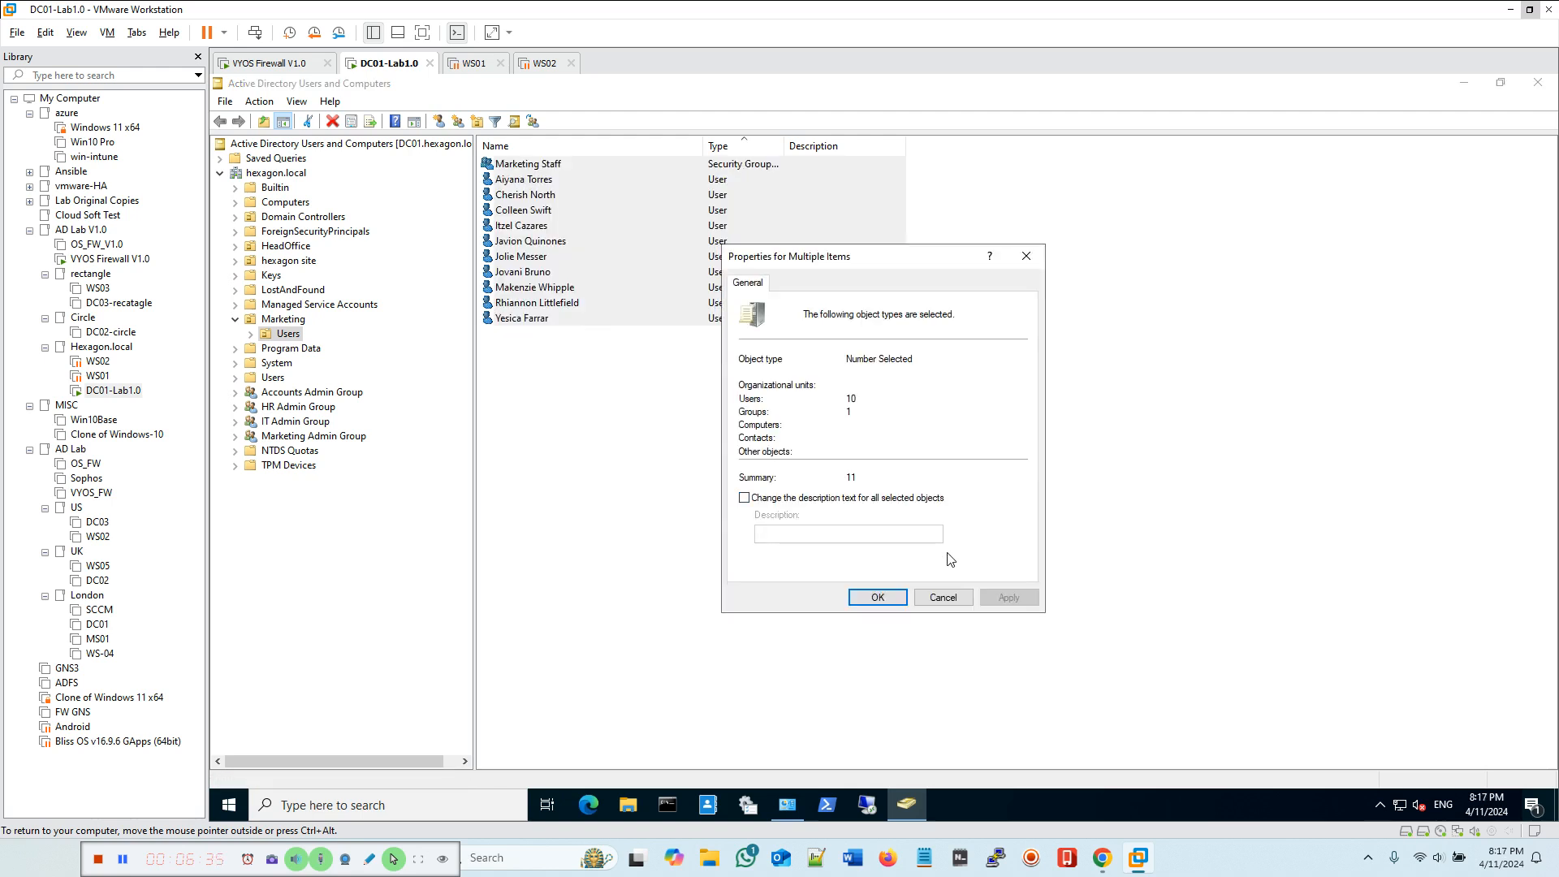
{"action": "left_click", "coordinate": [876, 596]}
Step: Open the combined properties of all Marketing user accounts, excluding the Marketing Staff group, at the Profile settings
{"action": "left_click", "coordinate": [795, 436]}
{"action": "left_click_drag", "start_coordinate": [794, 357], "coordinate": [458, 189]}
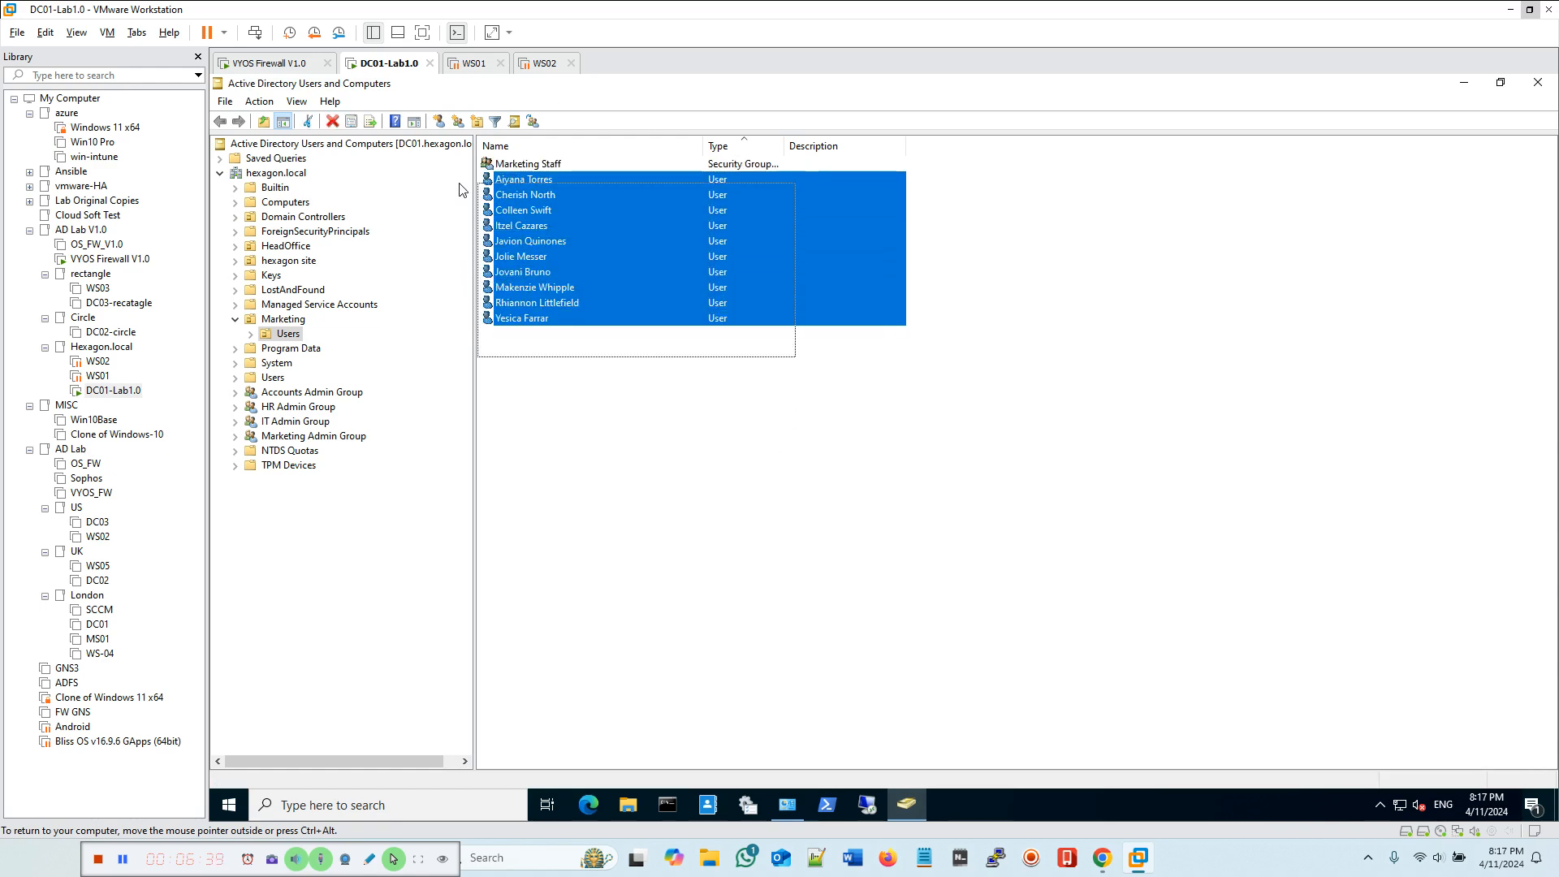
{"action": "right_click", "coordinate": [685, 255]}
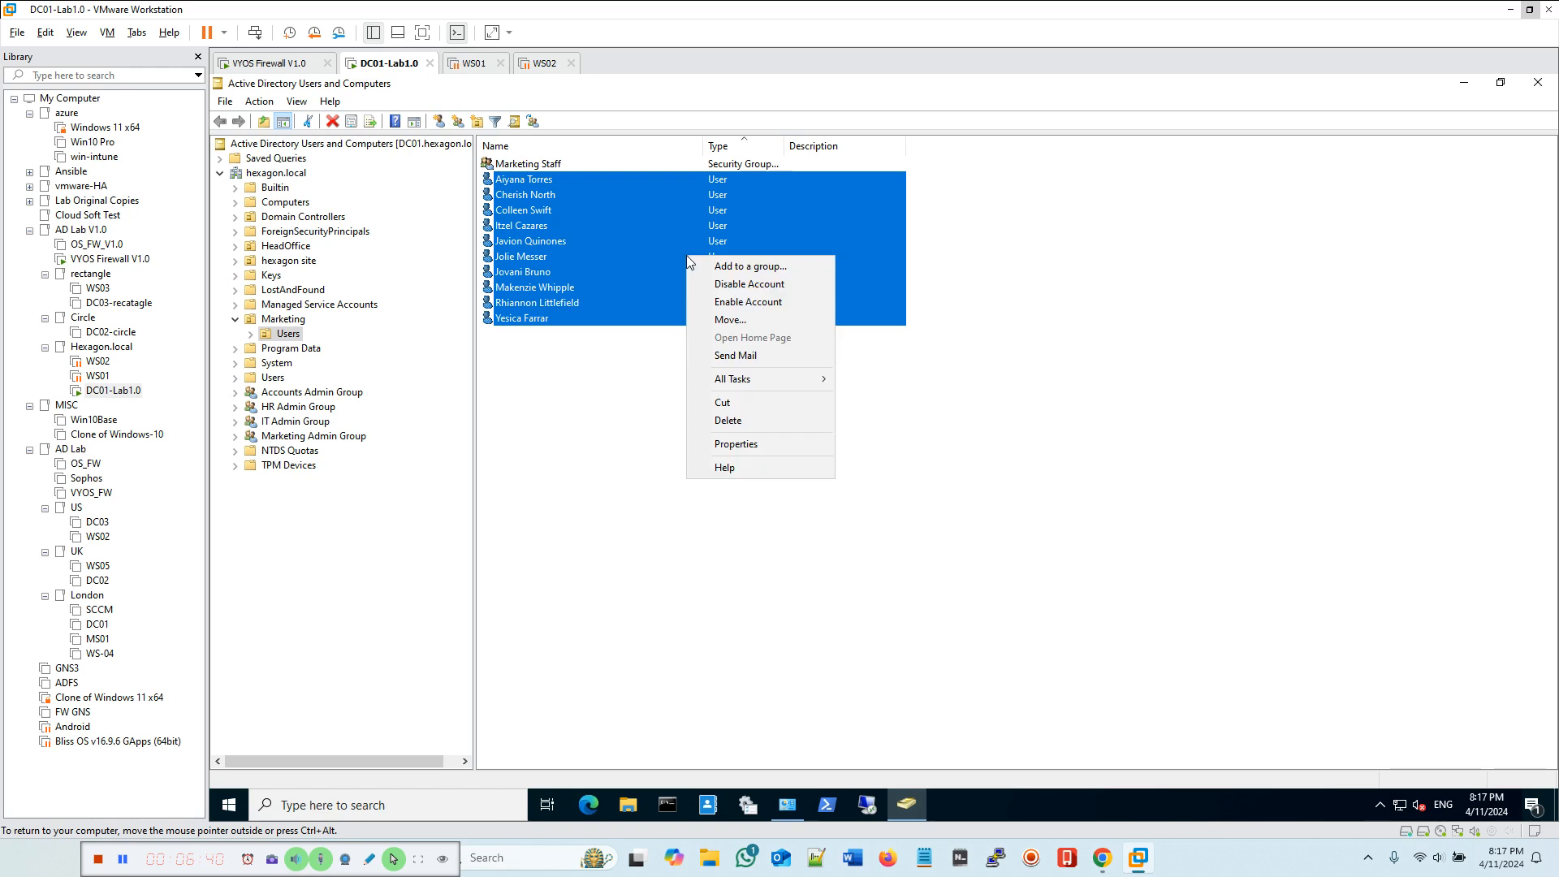
{"action": "left_click", "coordinate": [739, 443]}
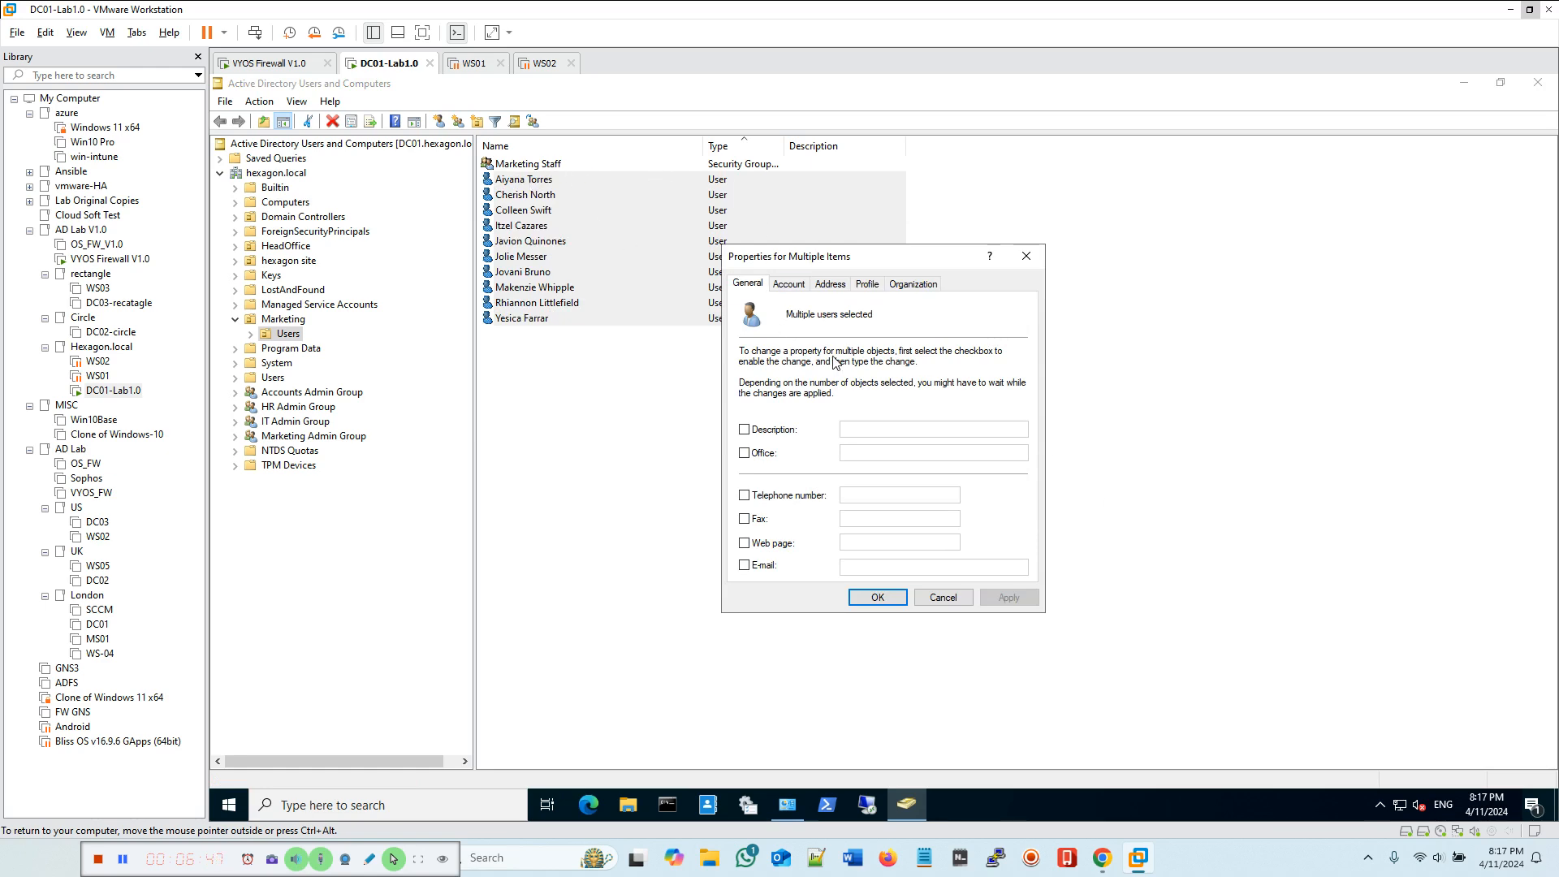
{"action": "left_click", "coordinate": [869, 286]}
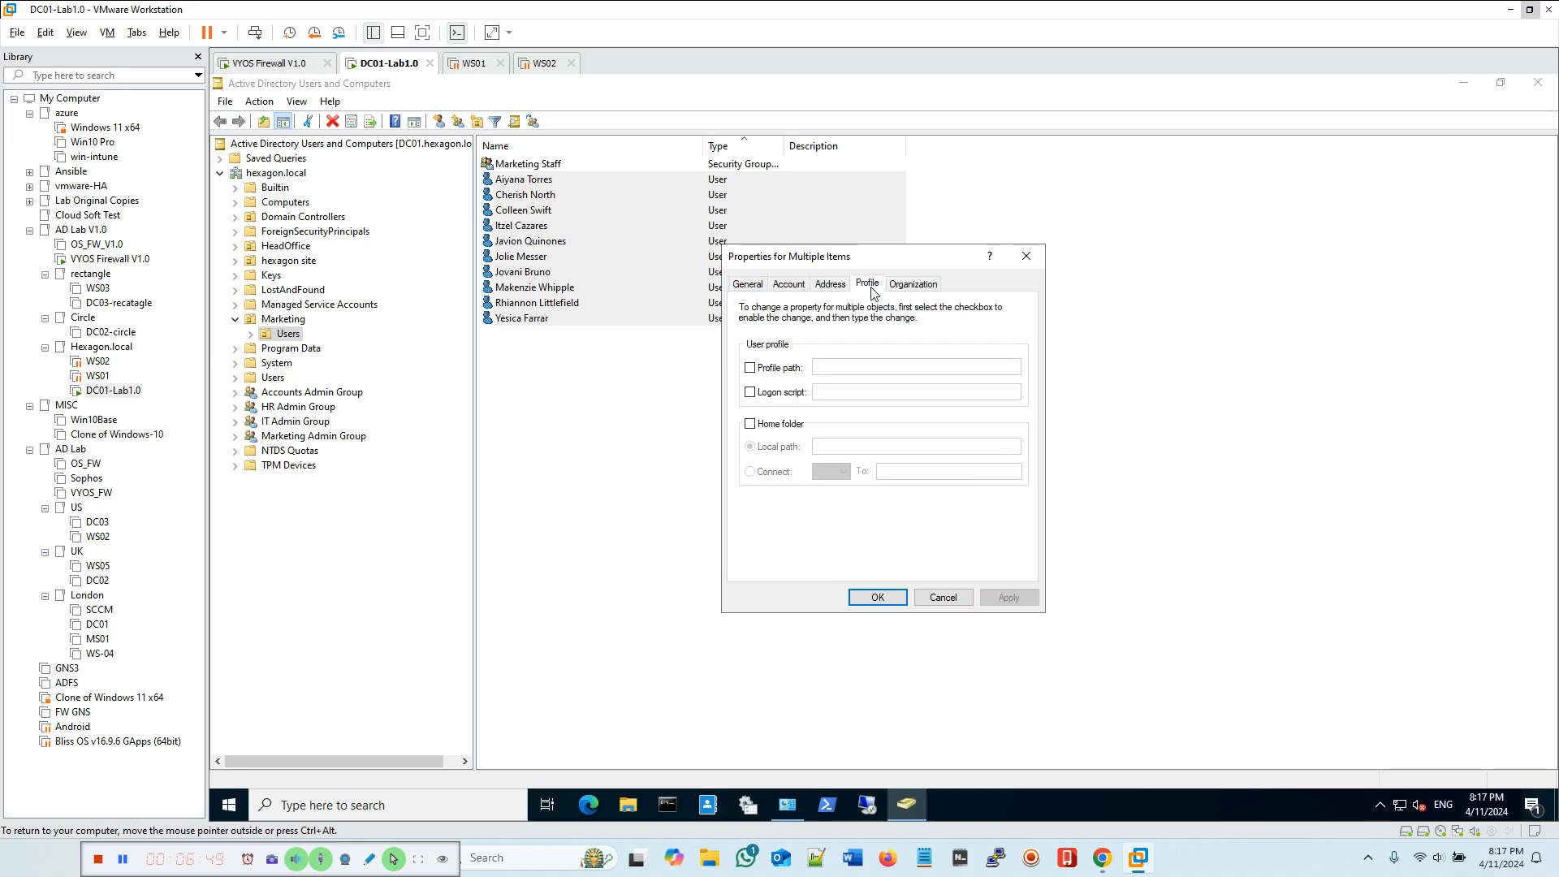
Step: Set the users' profile path to \\DC01\rprofiles$\%username% and apply the change
{"action": "left_click", "coordinate": [750, 367]}
{"action": "left_click", "coordinate": [823, 368]}
{"action": "right_click", "coordinate": [830, 371]}
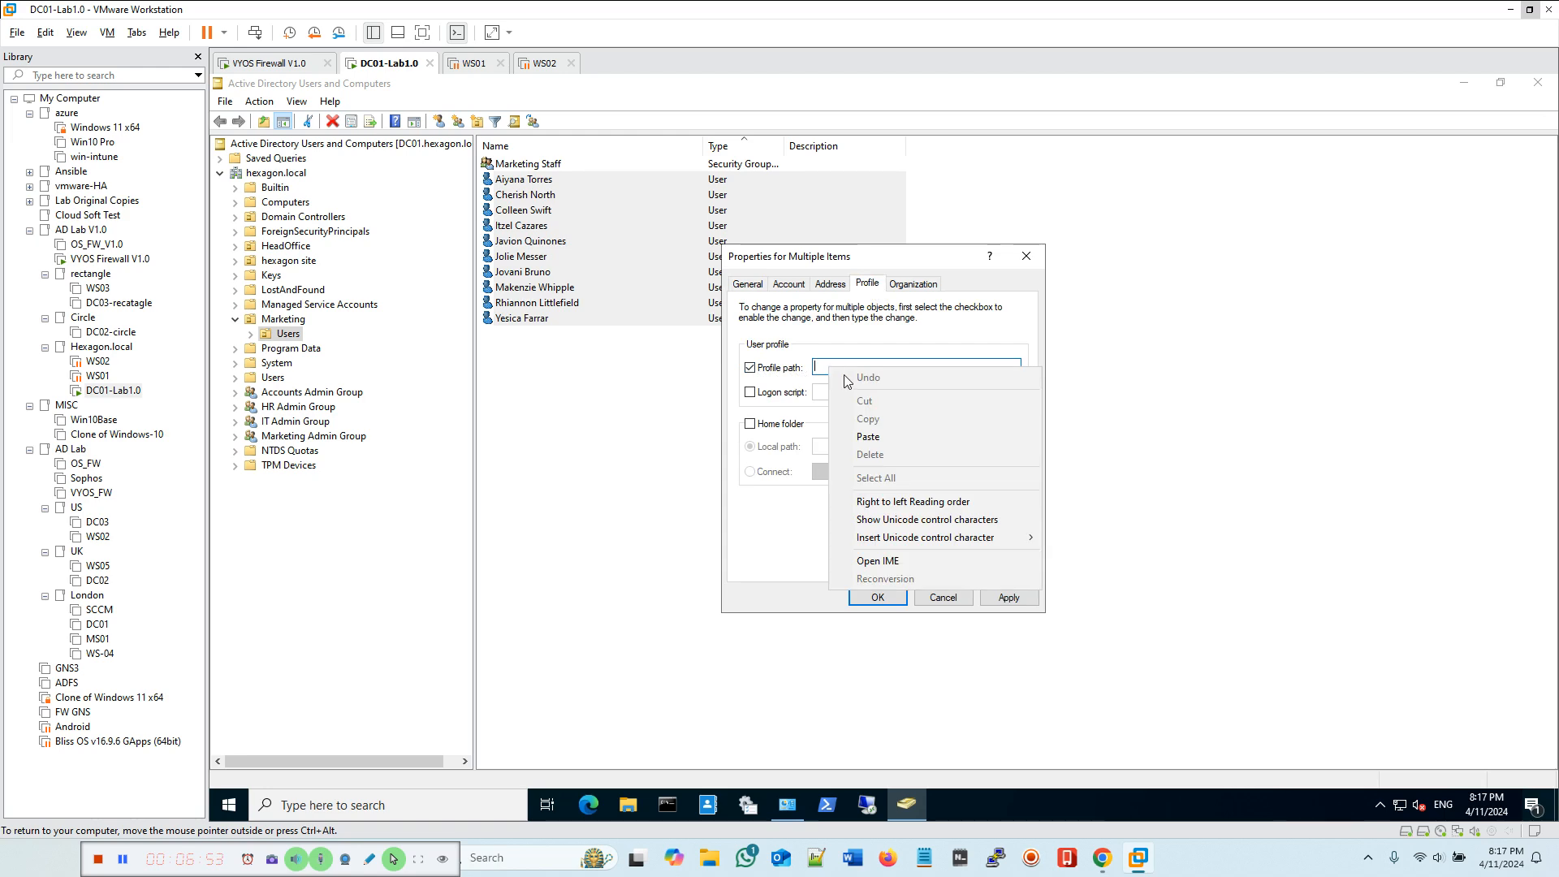
{"action": "left_click", "coordinate": [868, 437]}
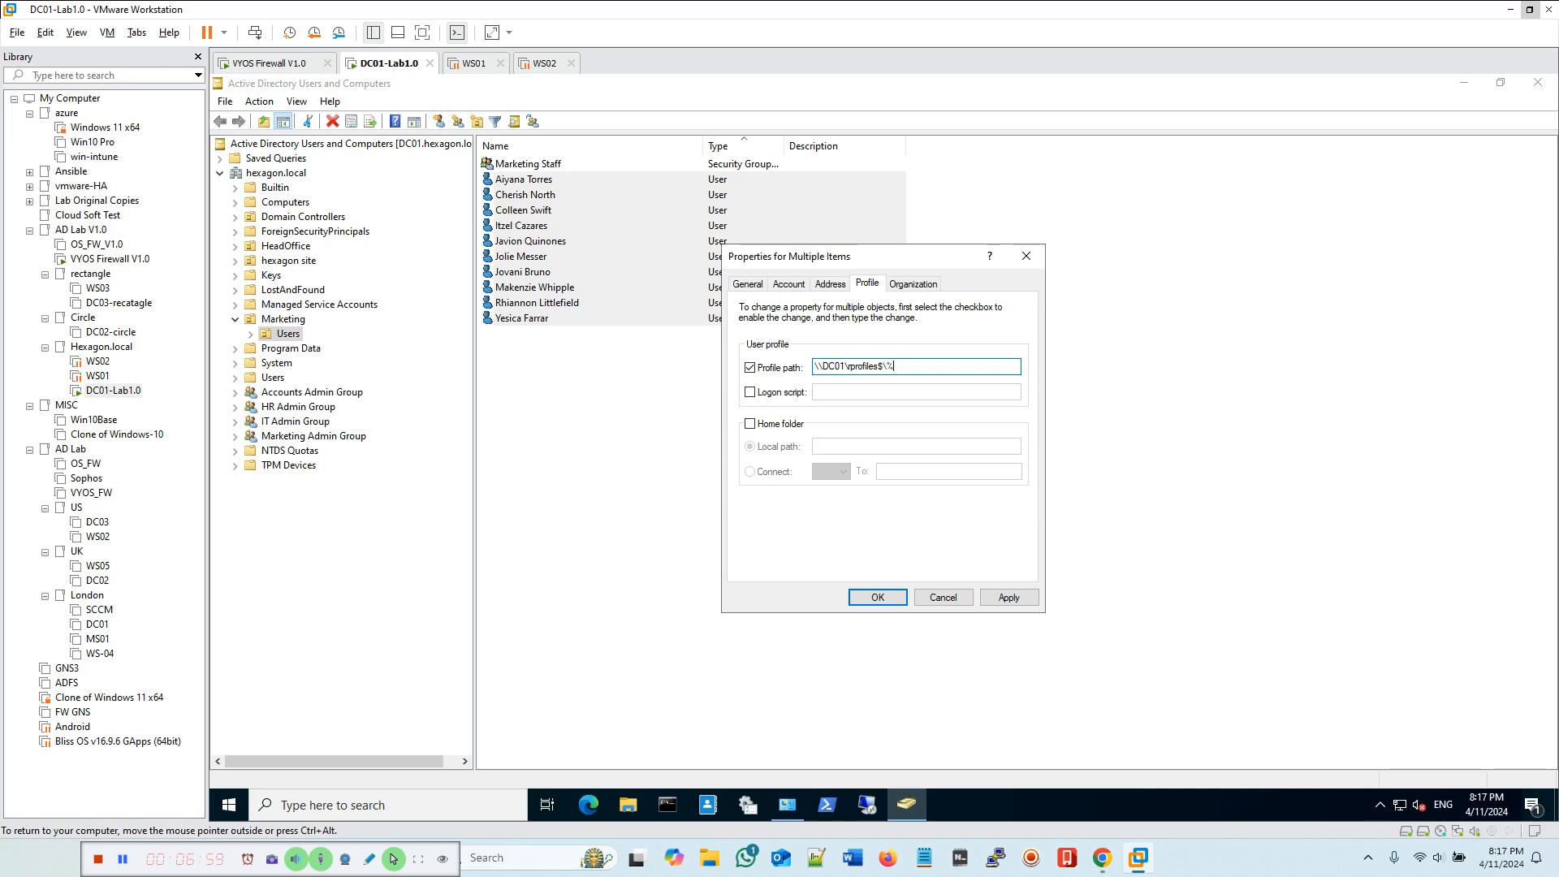
{"action": "type", "text": "\\%username"}
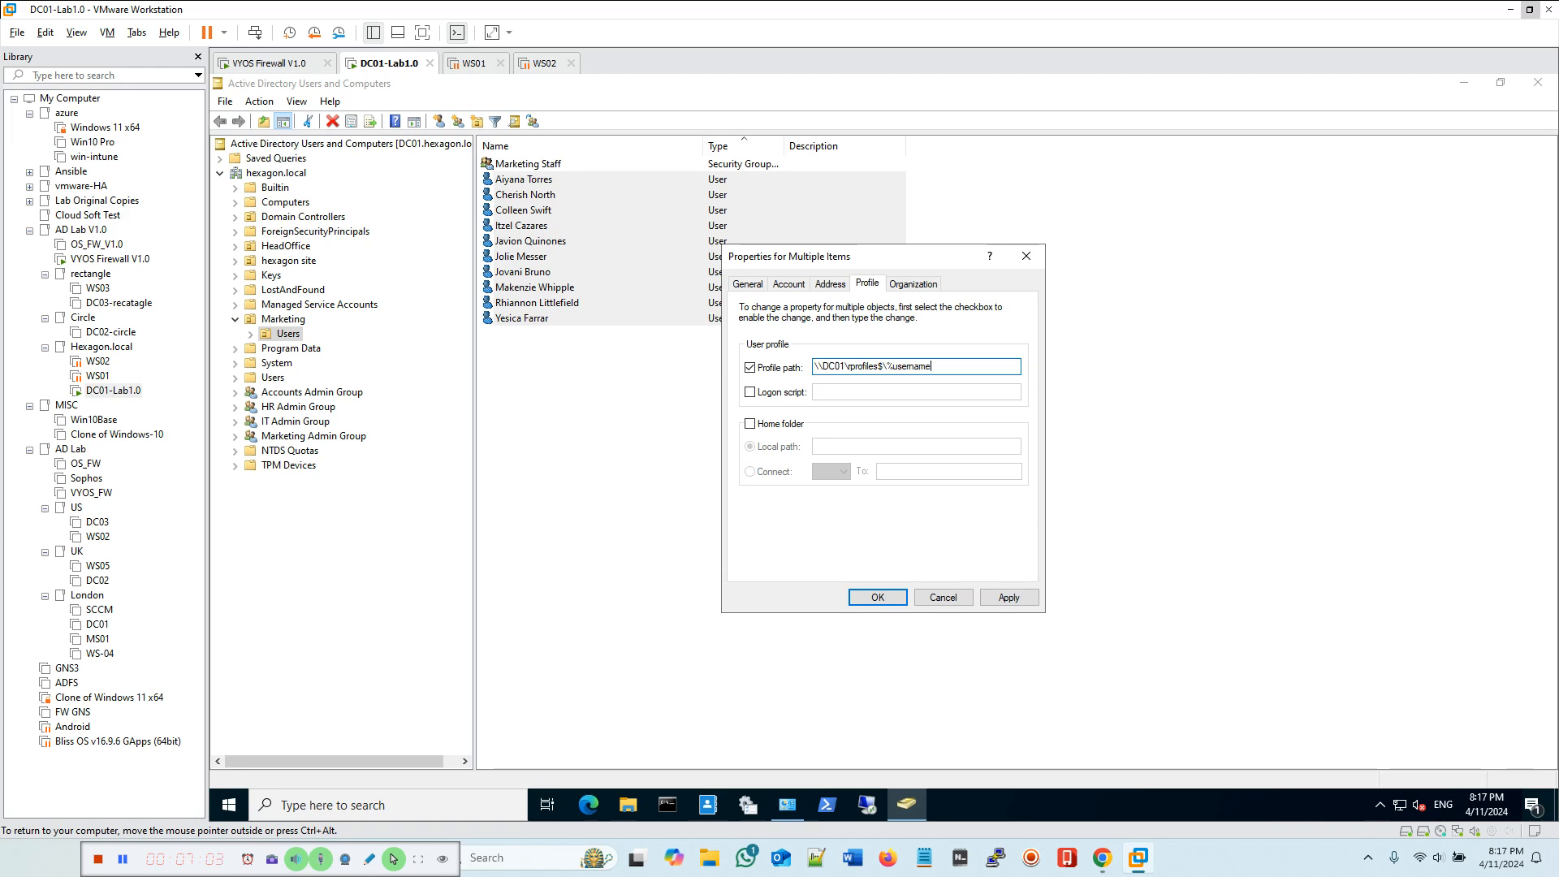
{"action": "type", "text": "%"}
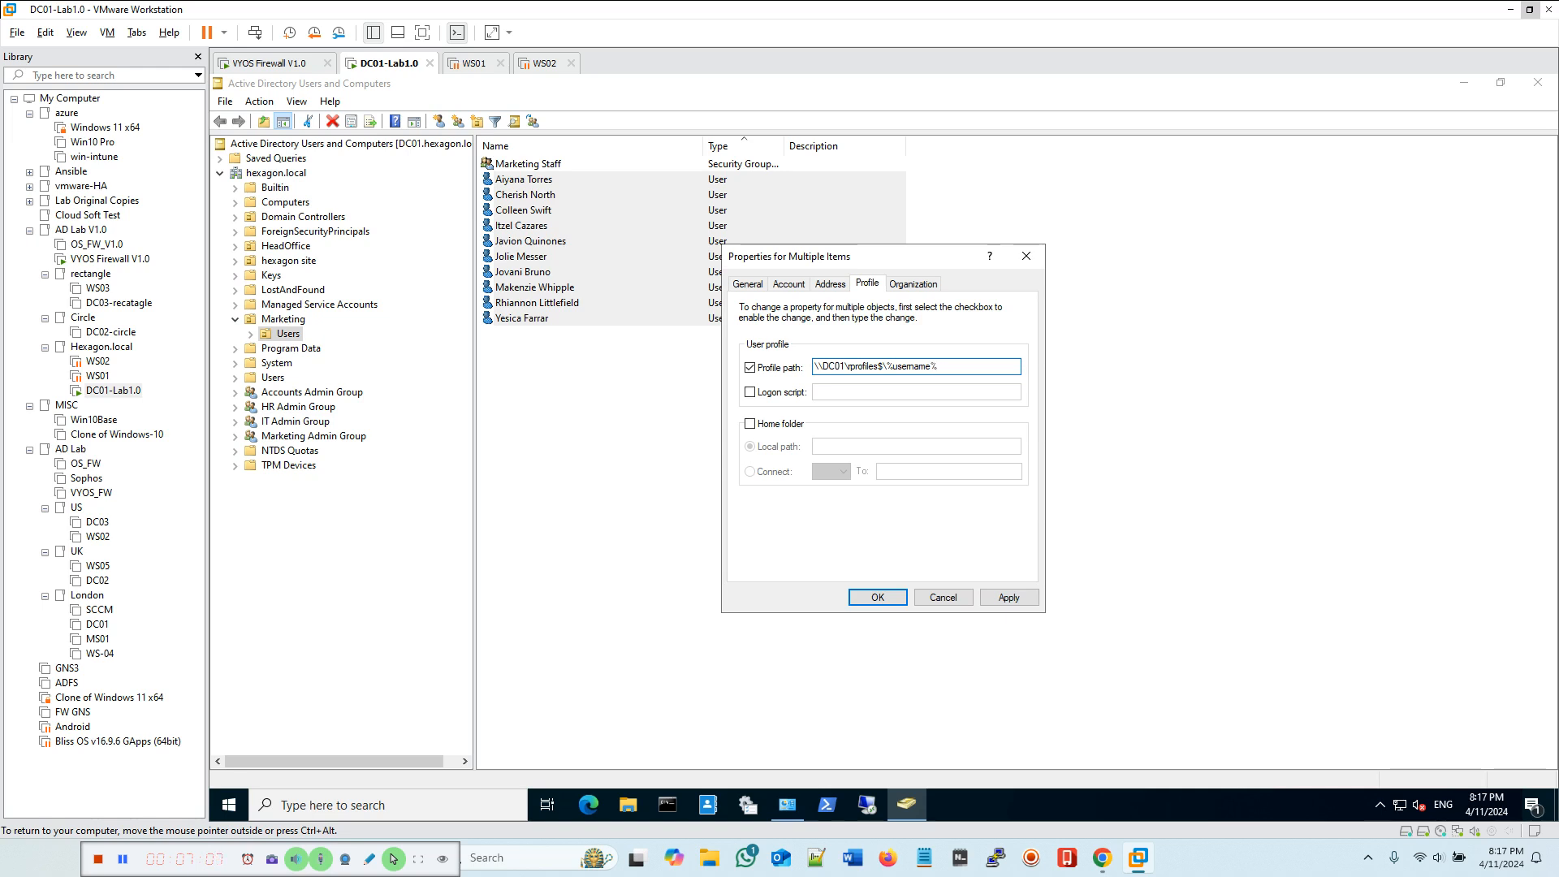
{"action": "left_click", "coordinate": [1008, 597]}
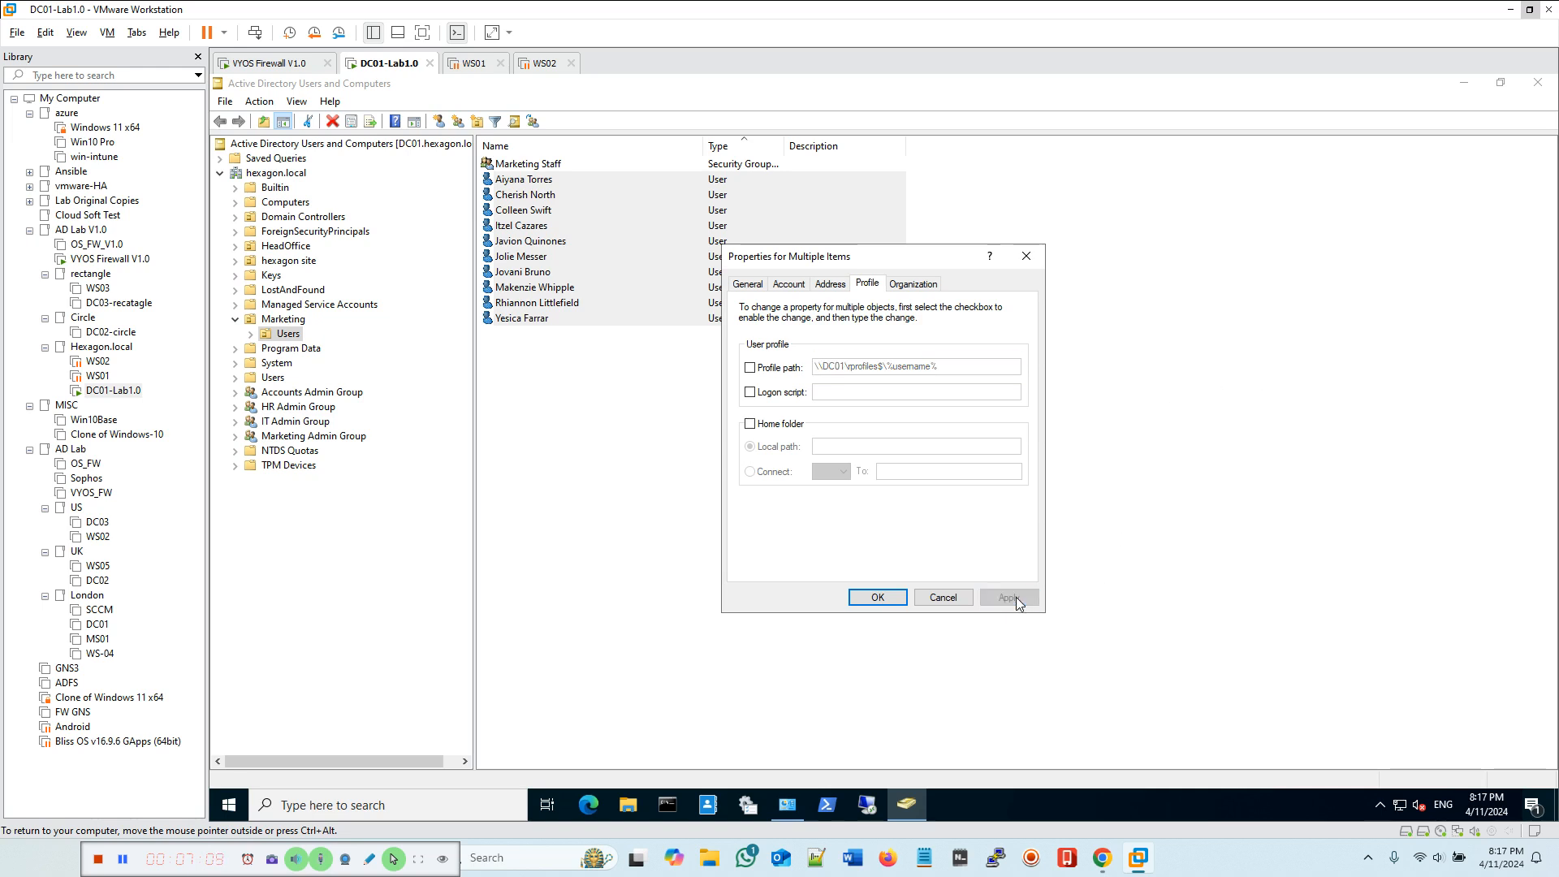
{"action": "left_click", "coordinate": [869, 598]}
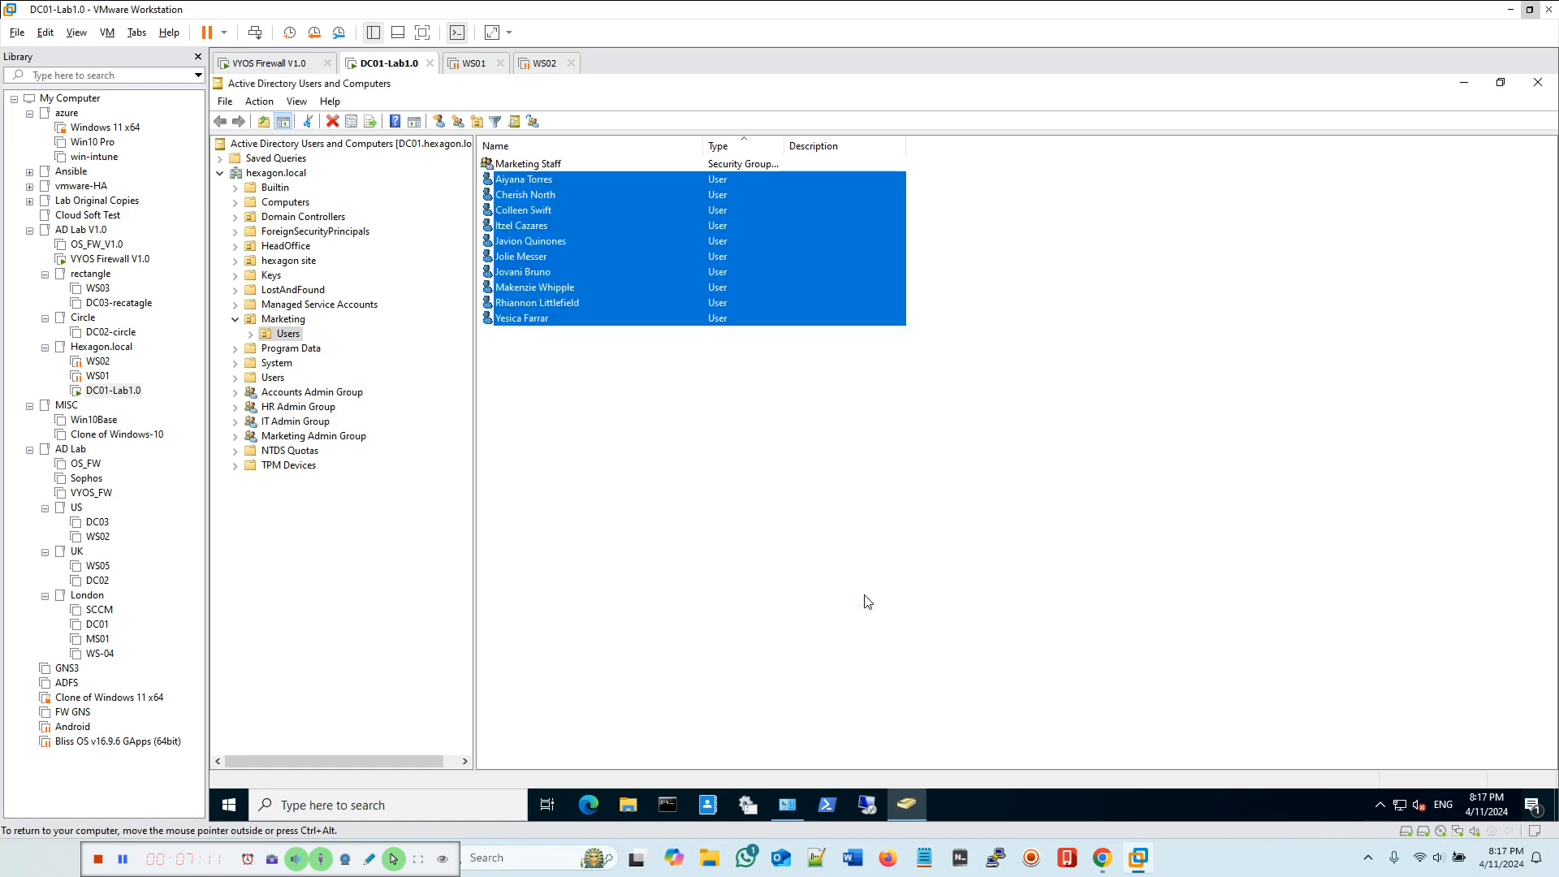
Step: Open the first selected Marketing user's properties to check the profile path, then cancel the dialog
{"action": "left_click", "coordinate": [867, 601]}
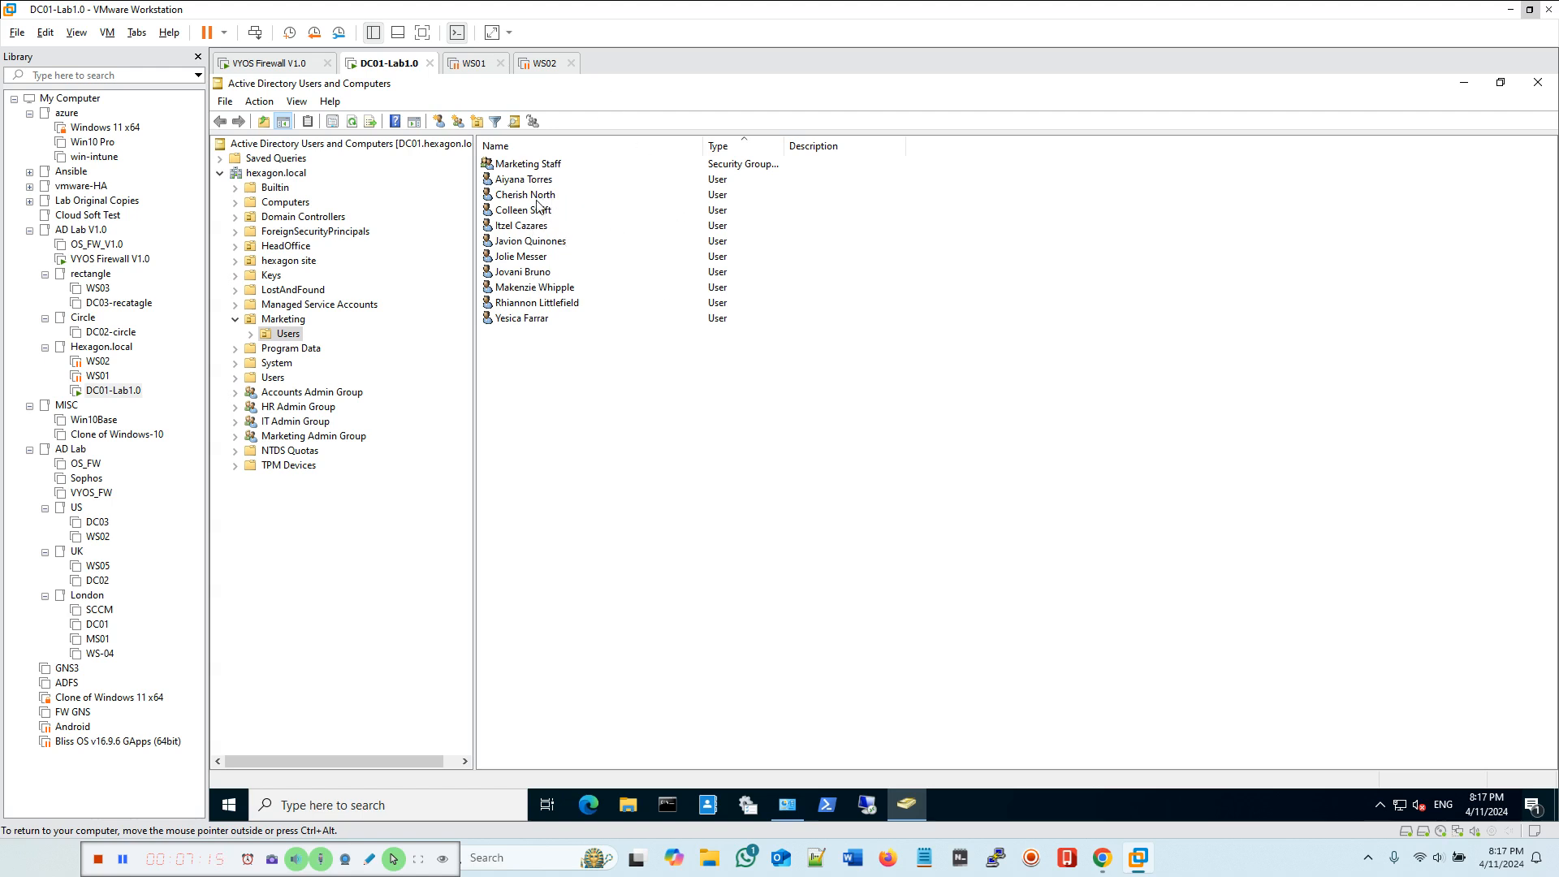
{"action": "left_click", "coordinate": [518, 182]}
{"action": "left_click", "coordinate": [525, 199]}
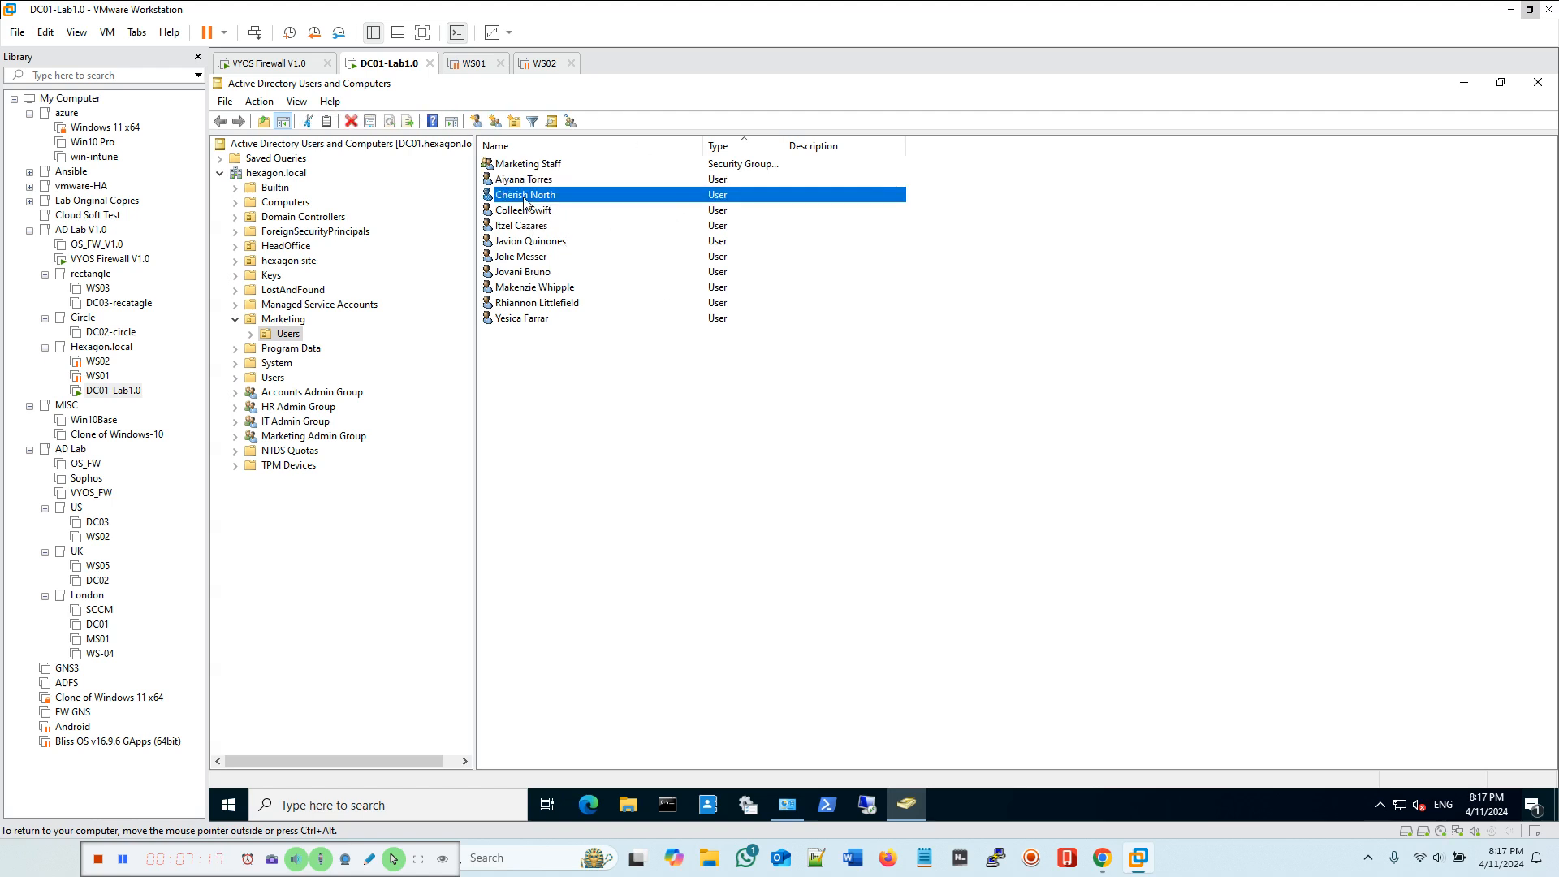
{"action": "right_click", "coordinate": [524, 199]}
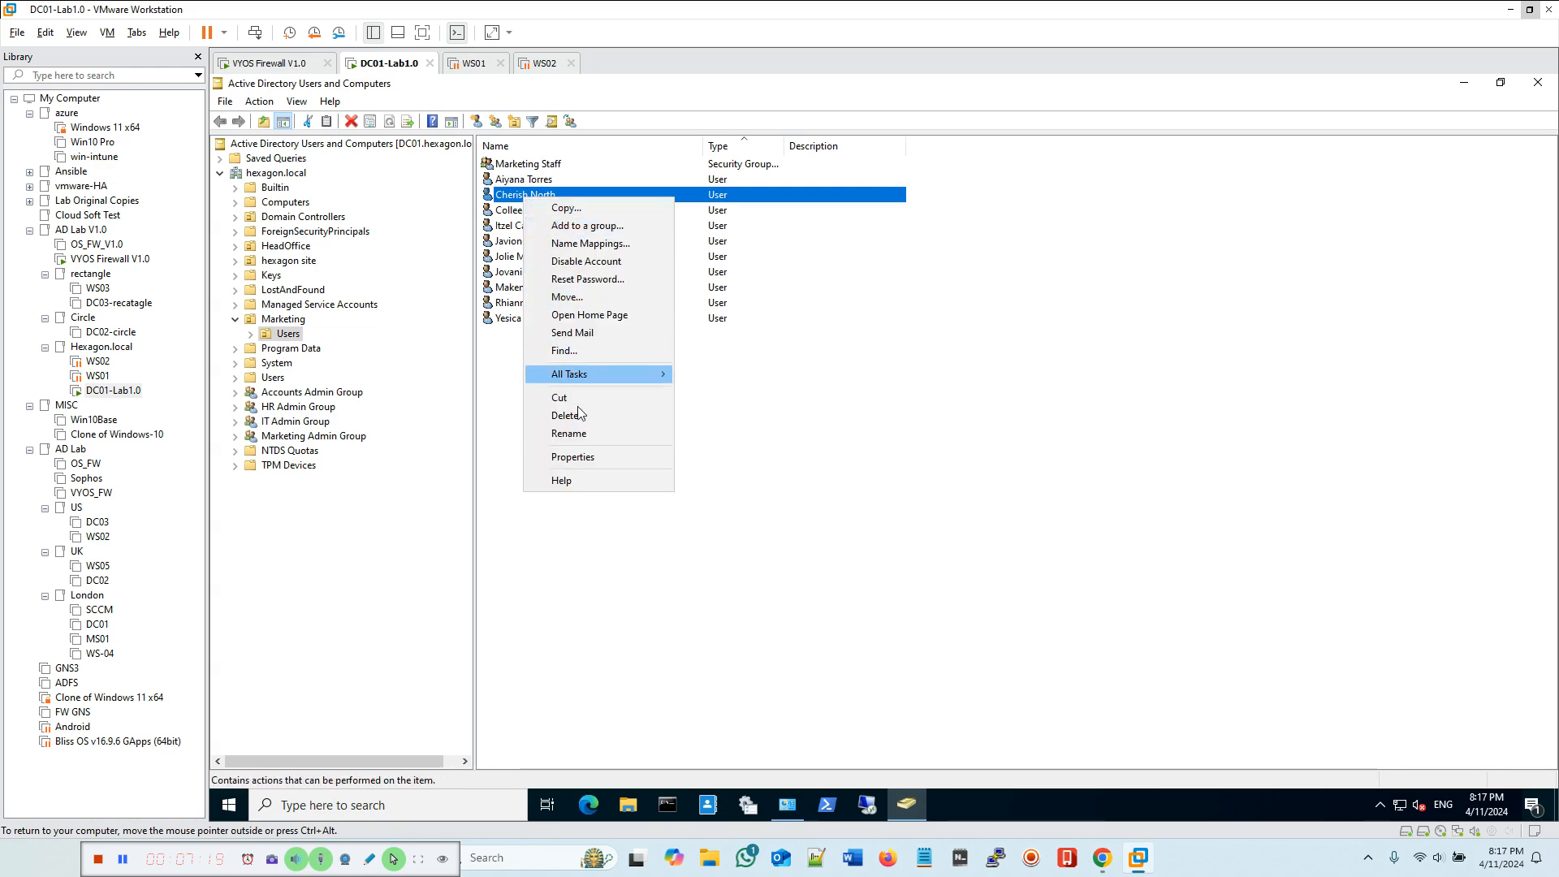
{"action": "left_click", "coordinate": [573, 456]}
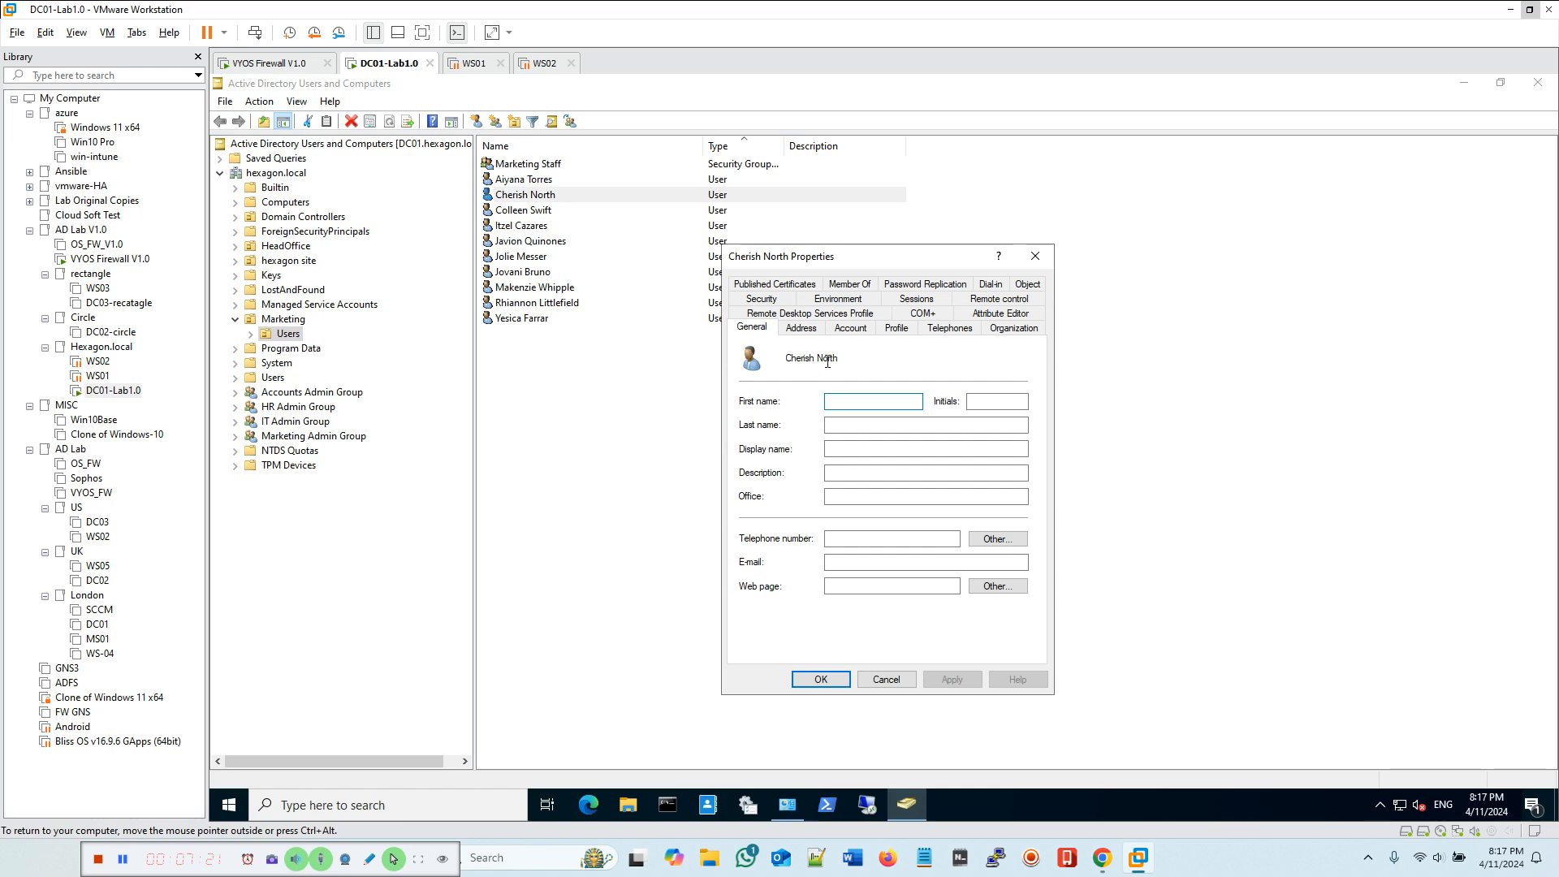
{"action": "left_click", "coordinate": [899, 328]}
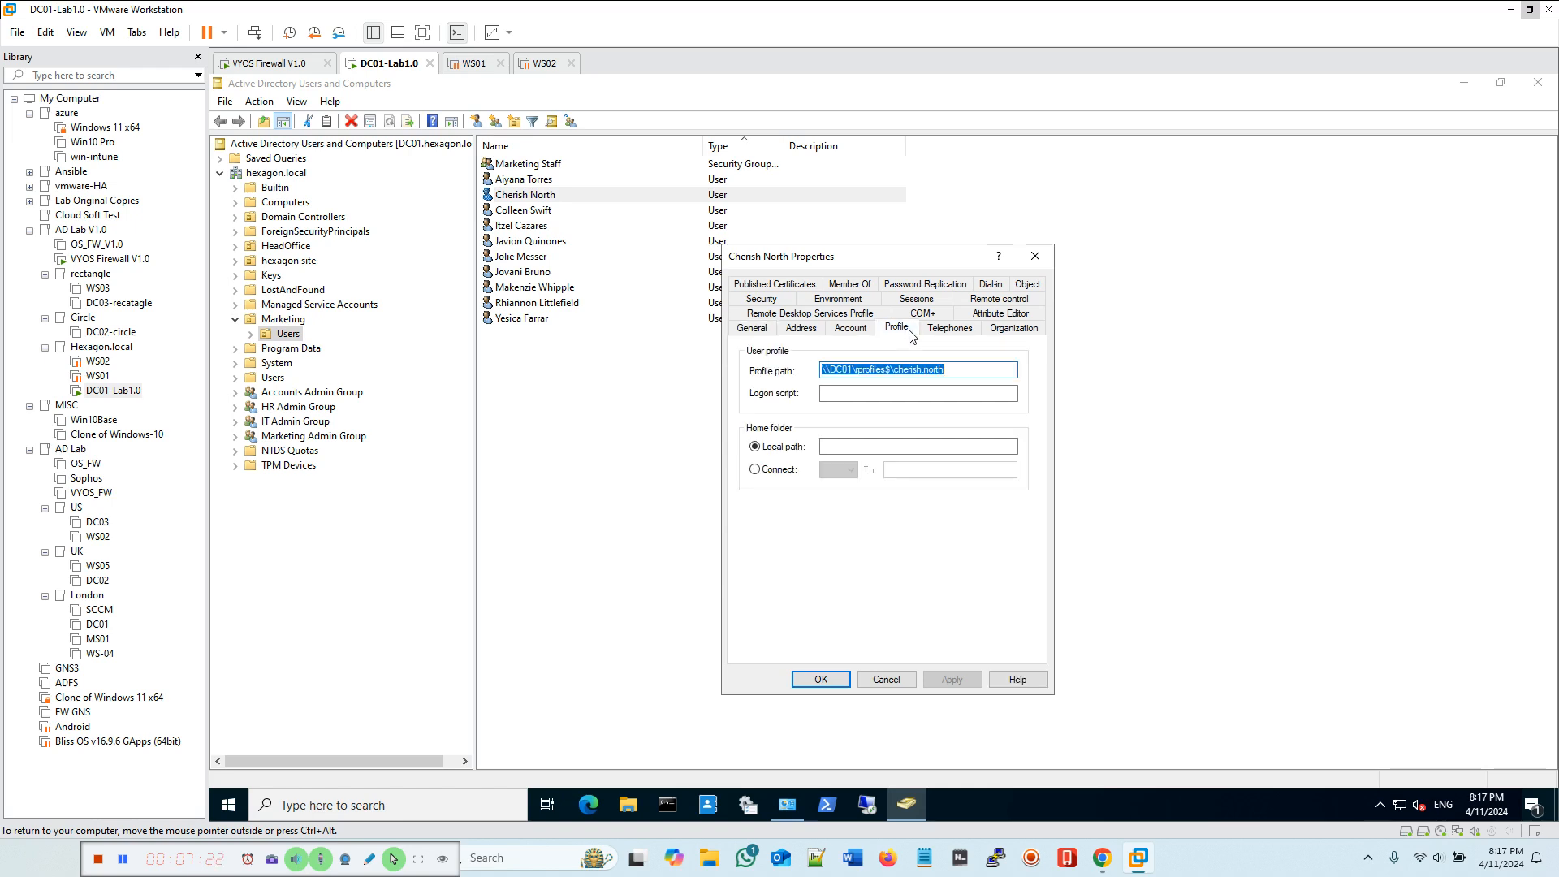
{"action": "left_click", "coordinate": [957, 367]}
{"action": "left_click", "coordinate": [885, 679]}
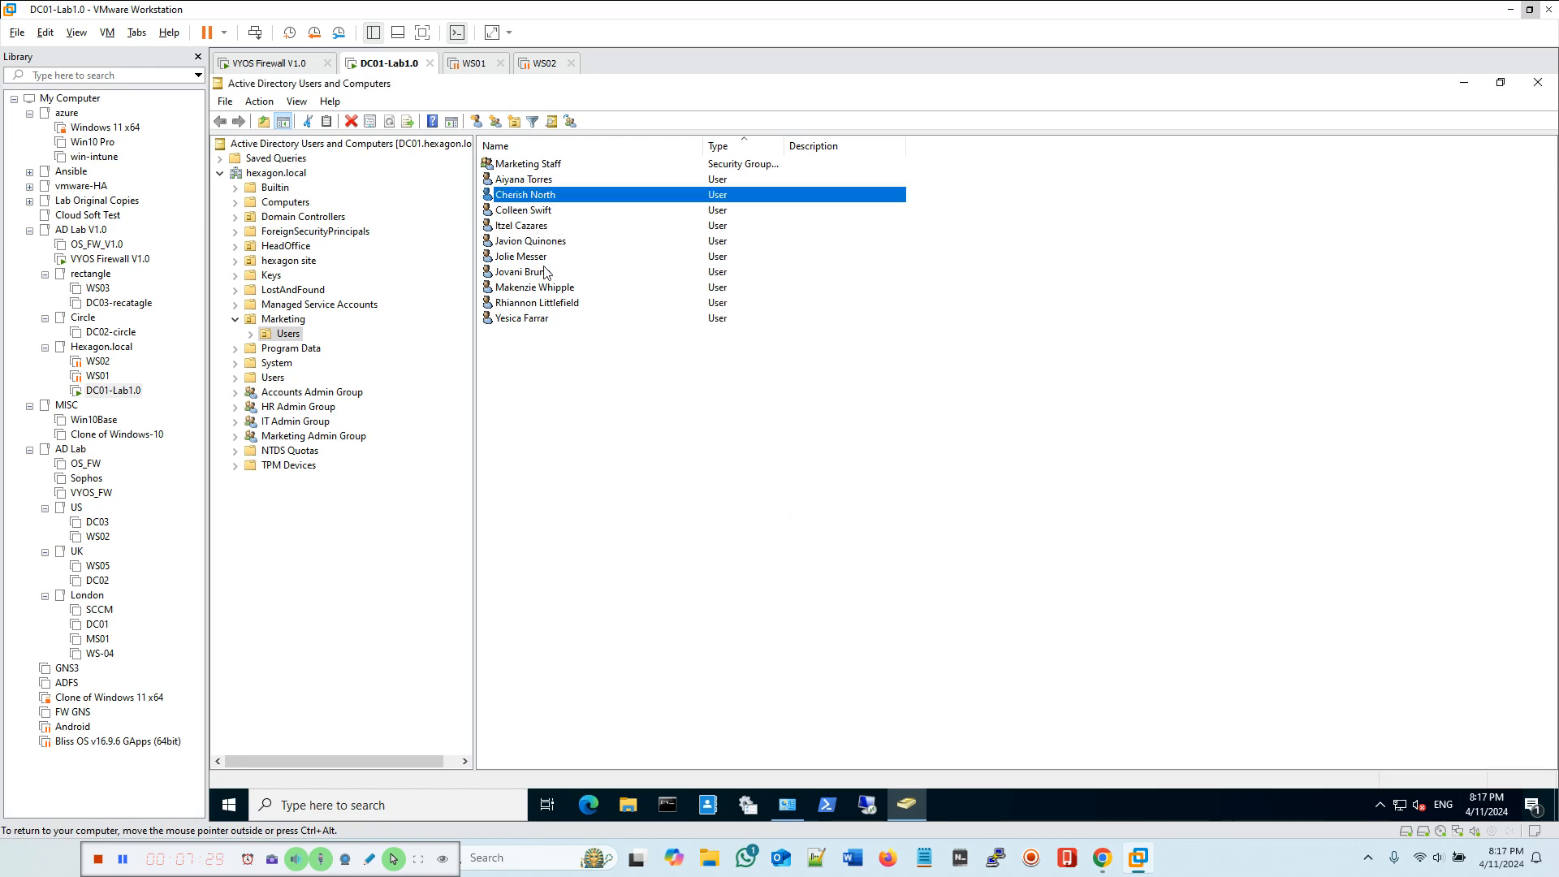
Step: Open the last Marketing user's properties to check the profile path, then cancel the dialog
{"action": "left_click", "coordinate": [521, 317]}
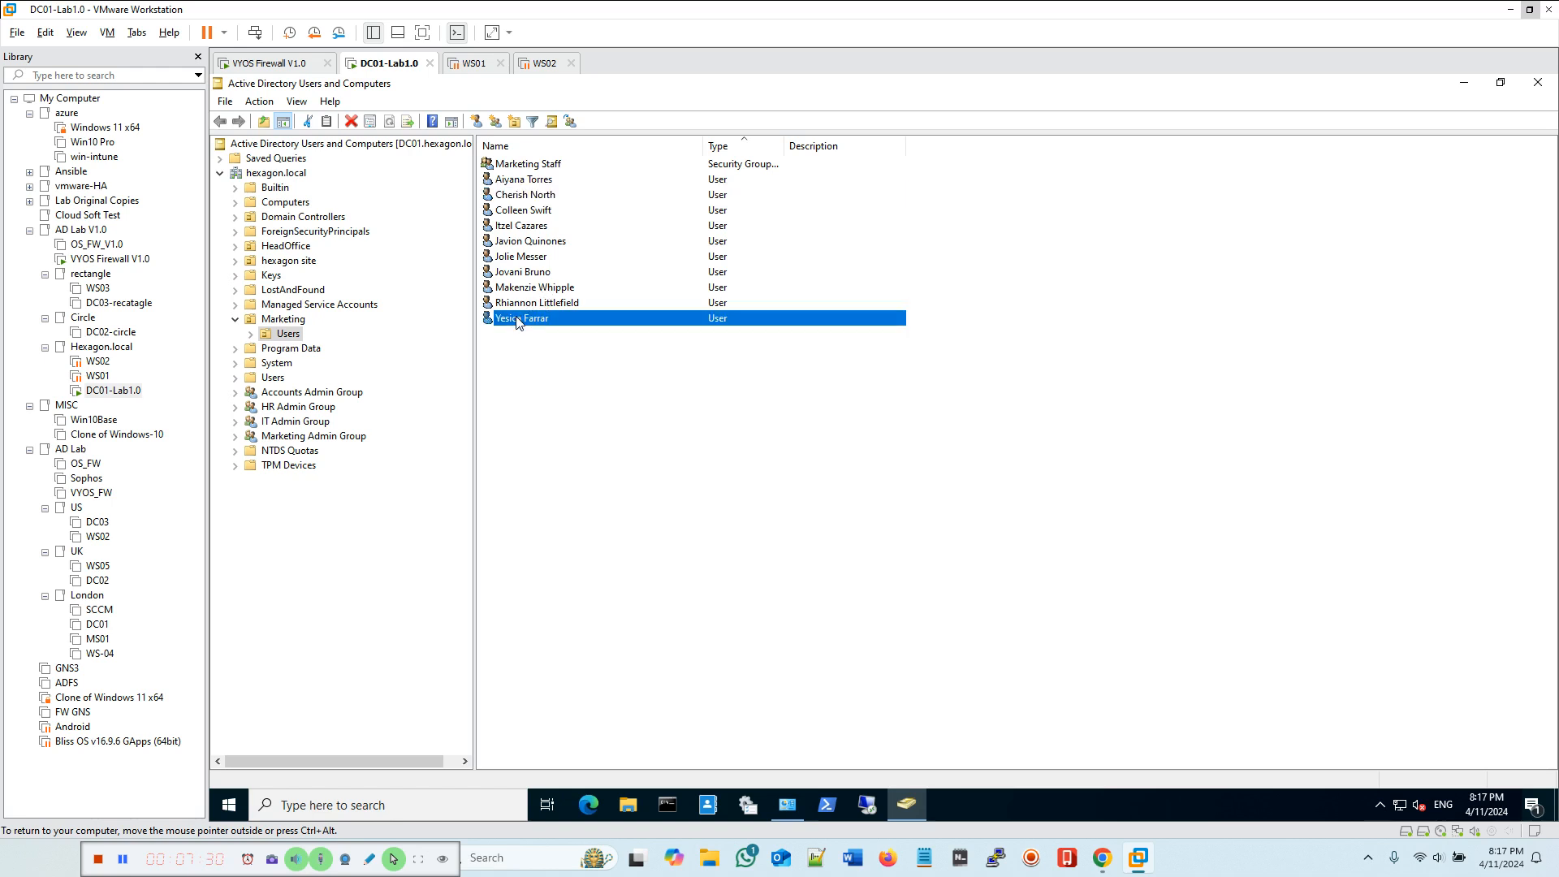
{"action": "right_click", "coordinate": [559, 321]}
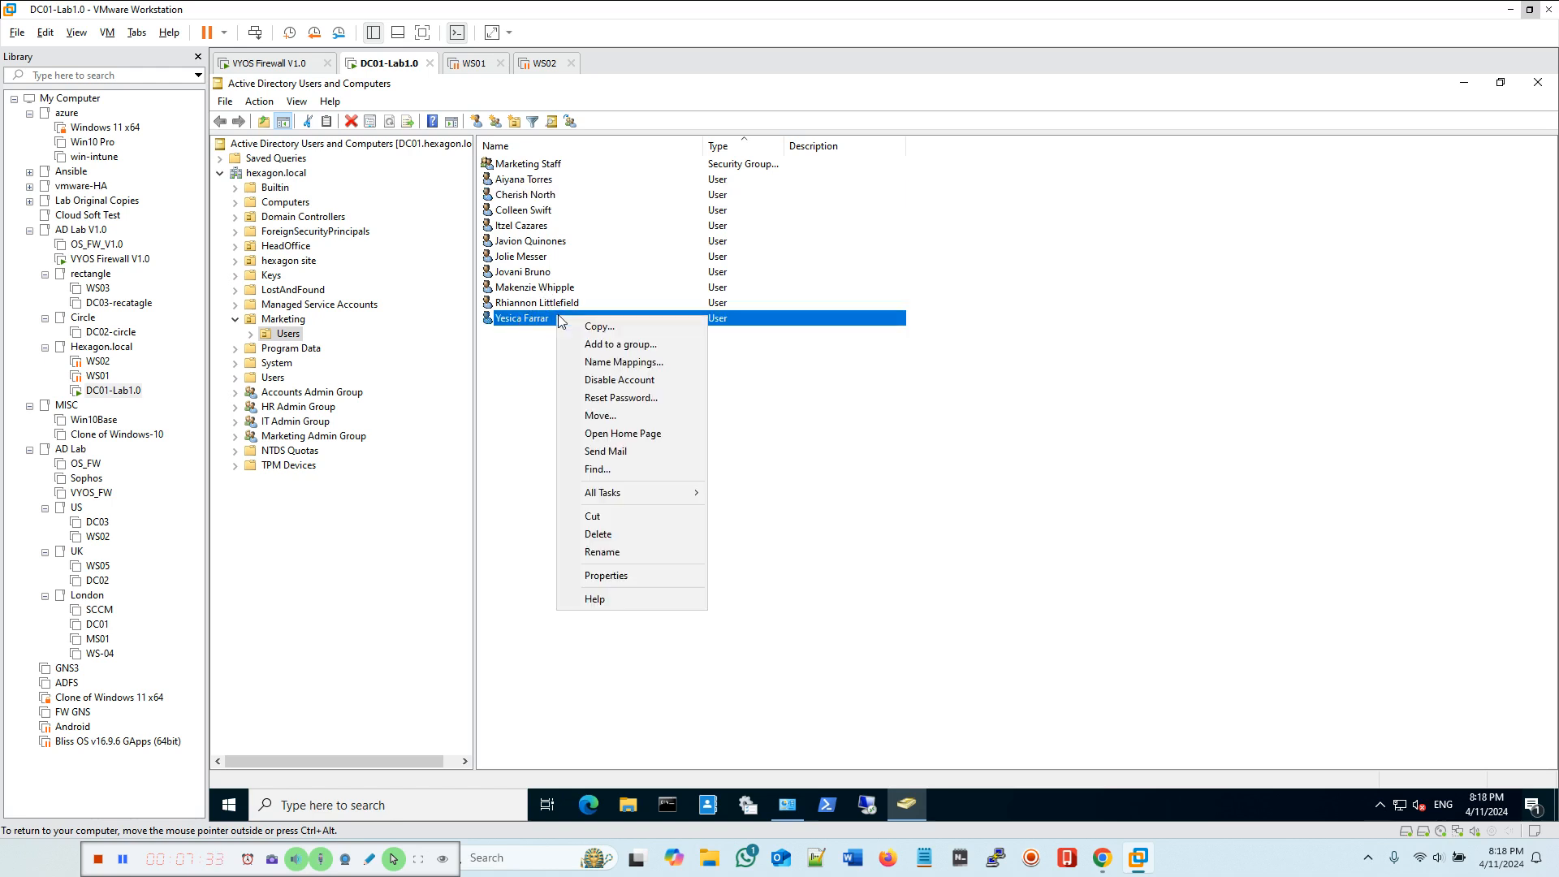
{"action": "left_click", "coordinate": [640, 575]}
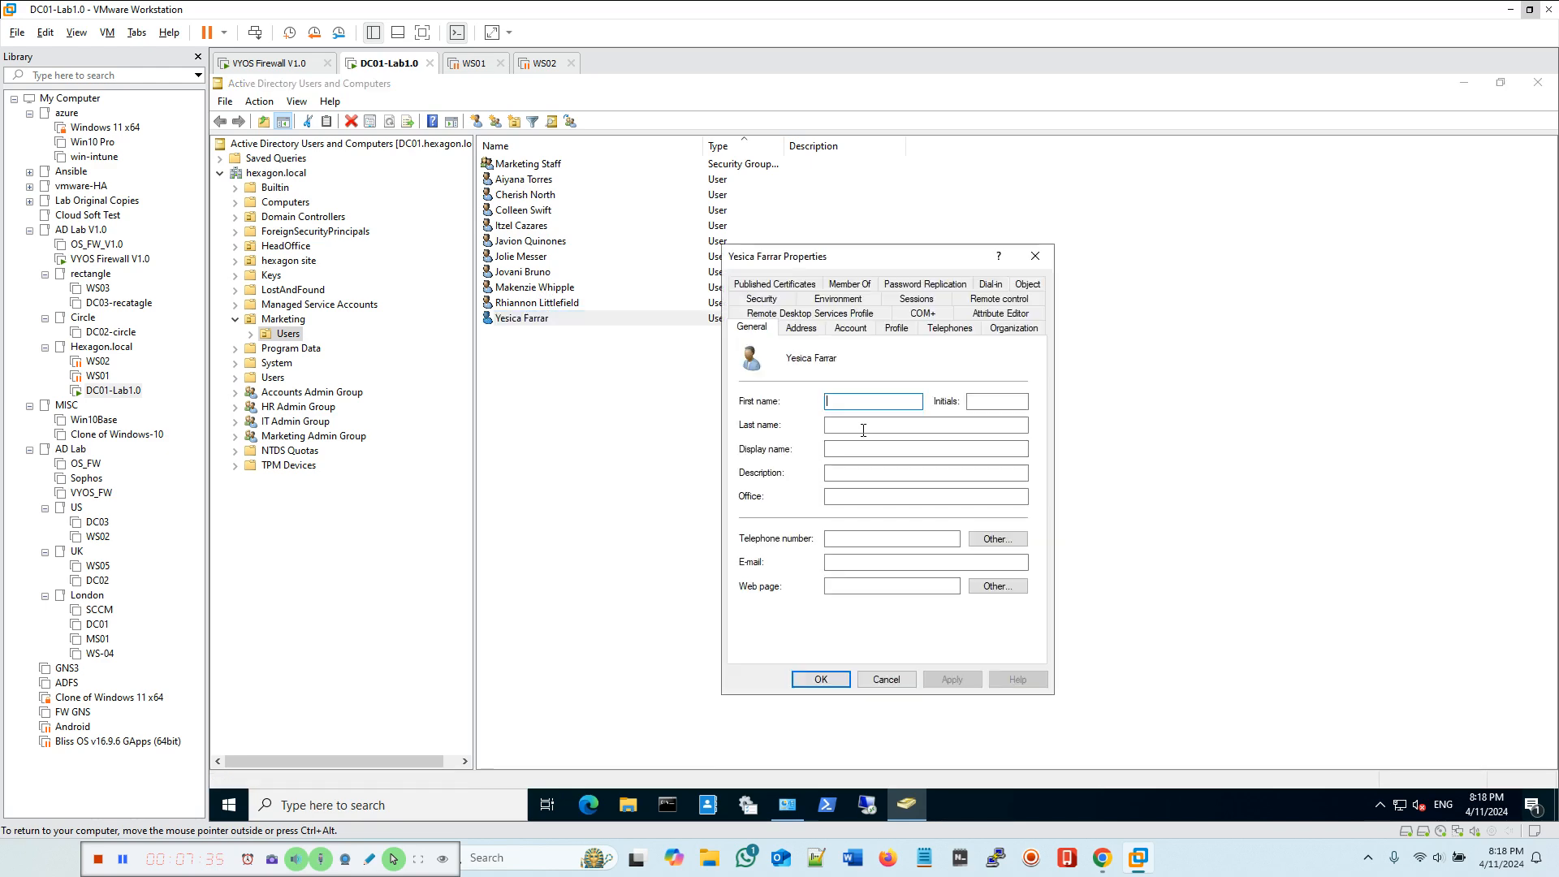
{"action": "left_click", "coordinate": [896, 328]}
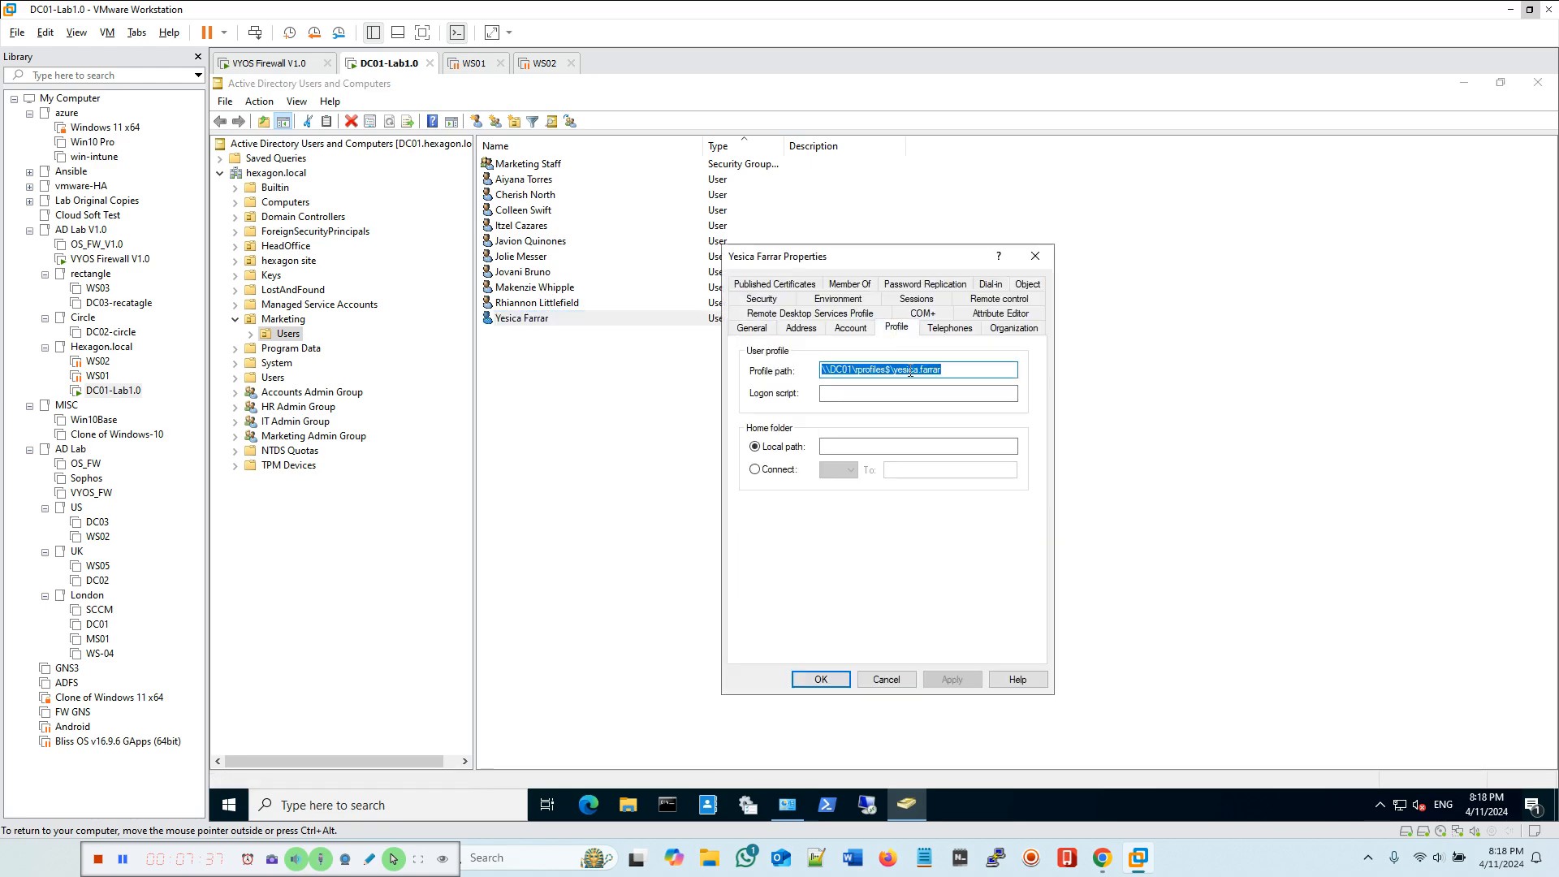
{"action": "left_click", "coordinate": [898, 682]}
Step: Open a Command Prompt on DC01 and enter the command gpupdate /force
{"action": "left_click", "coordinate": [668, 804]}
{"action": "left_click_drag", "start_coordinate": [619, 113], "coordinate": [954, 290]}
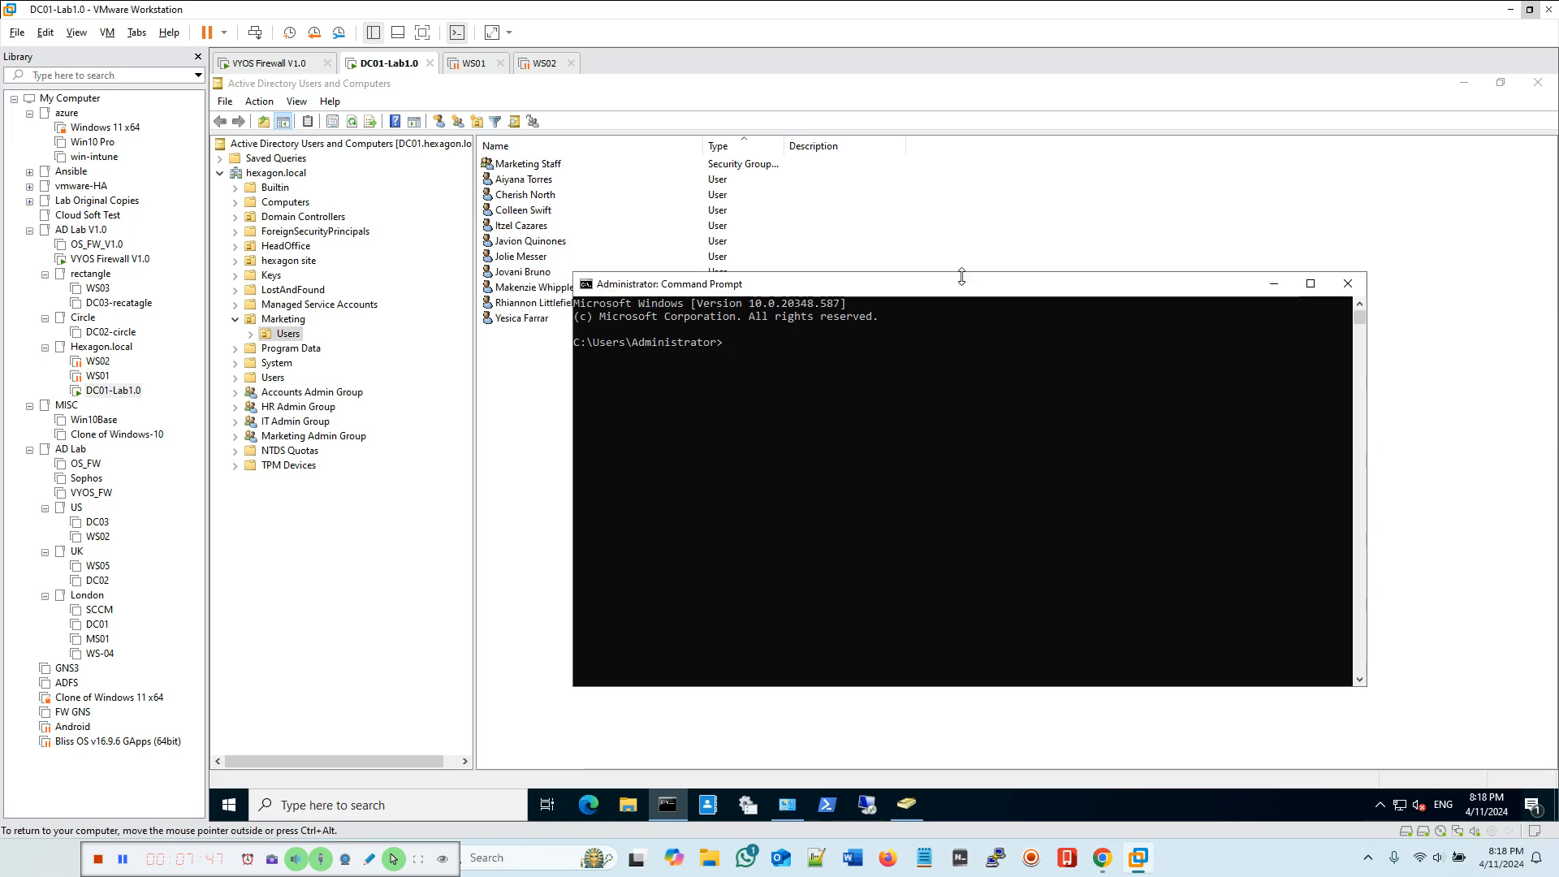
{"action": "type", "text": "gpupdate /force"}
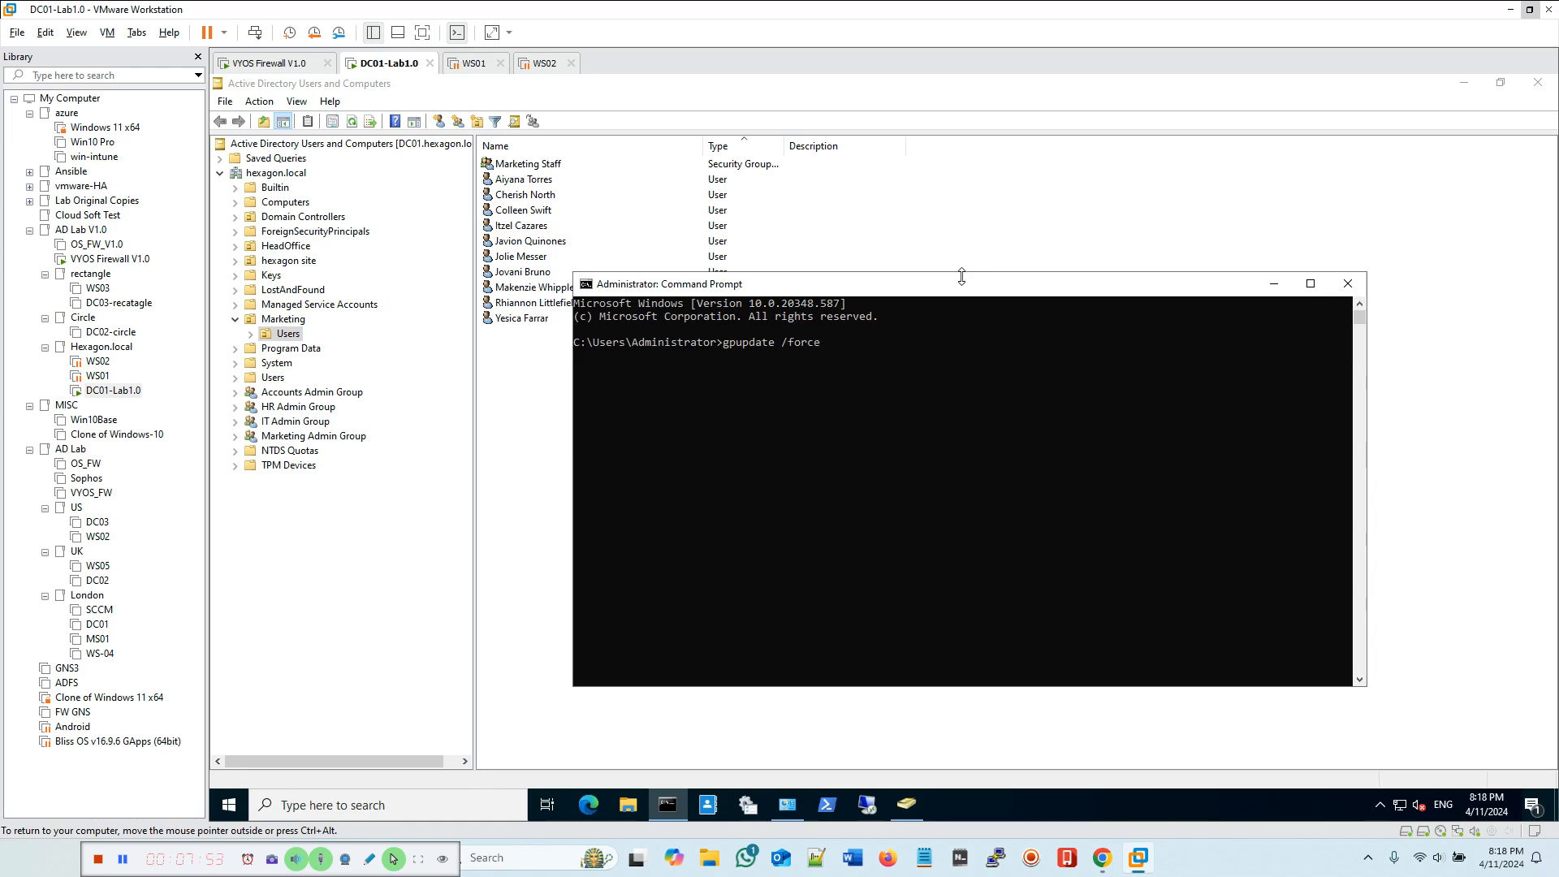
Step: Resume the suspended WS01 and WS02 virtual machines
{"action": "left_click", "coordinate": [476, 63]}
{"action": "left_click", "coordinate": [284, 123]}
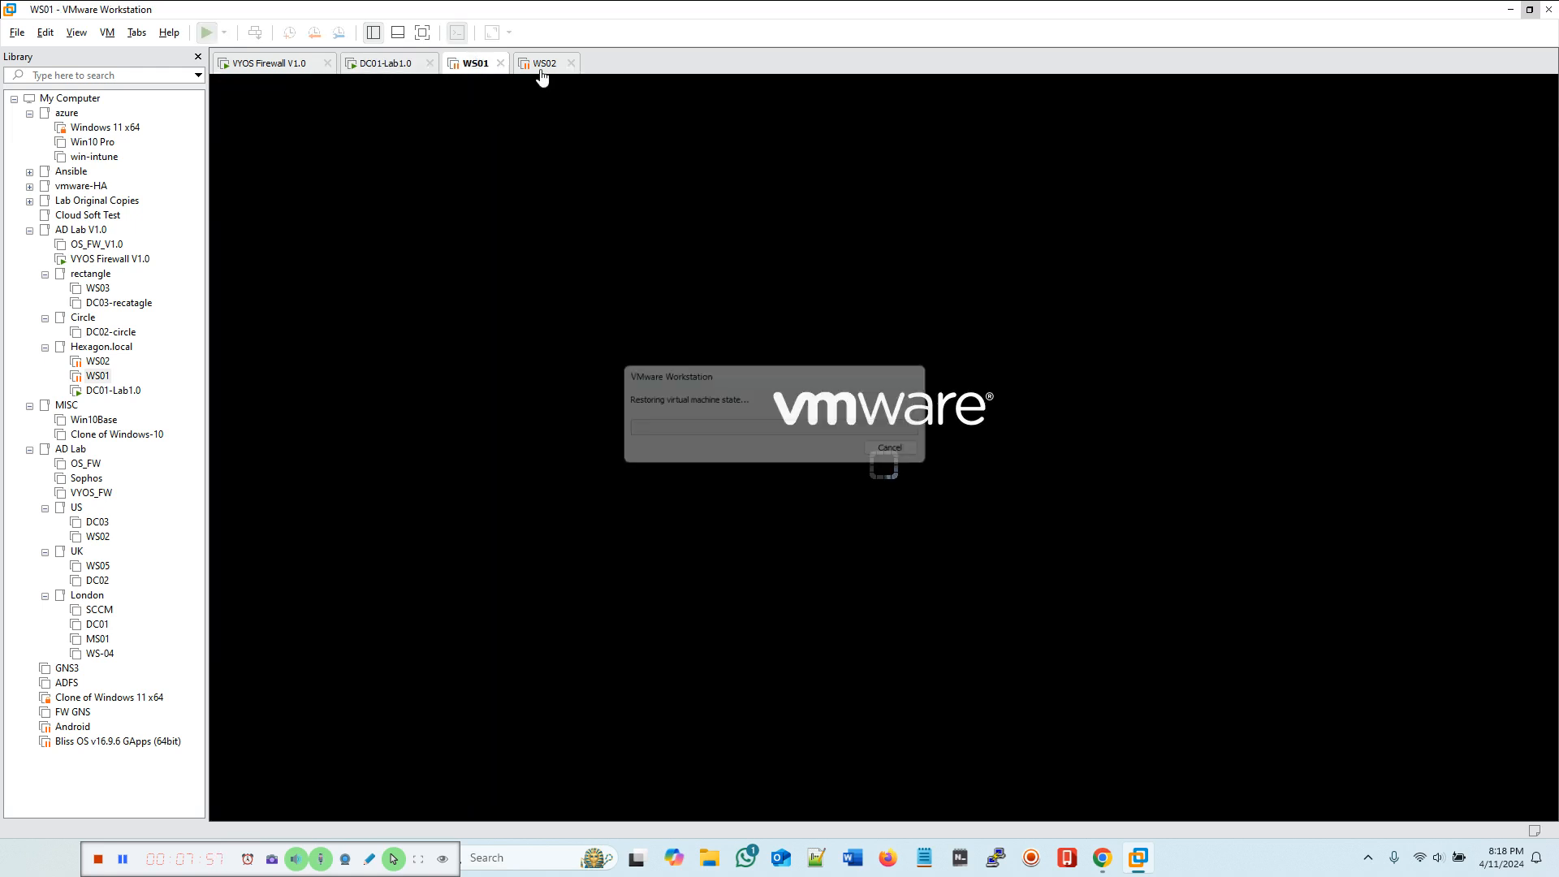
{"action": "left_click", "coordinate": [544, 68]}
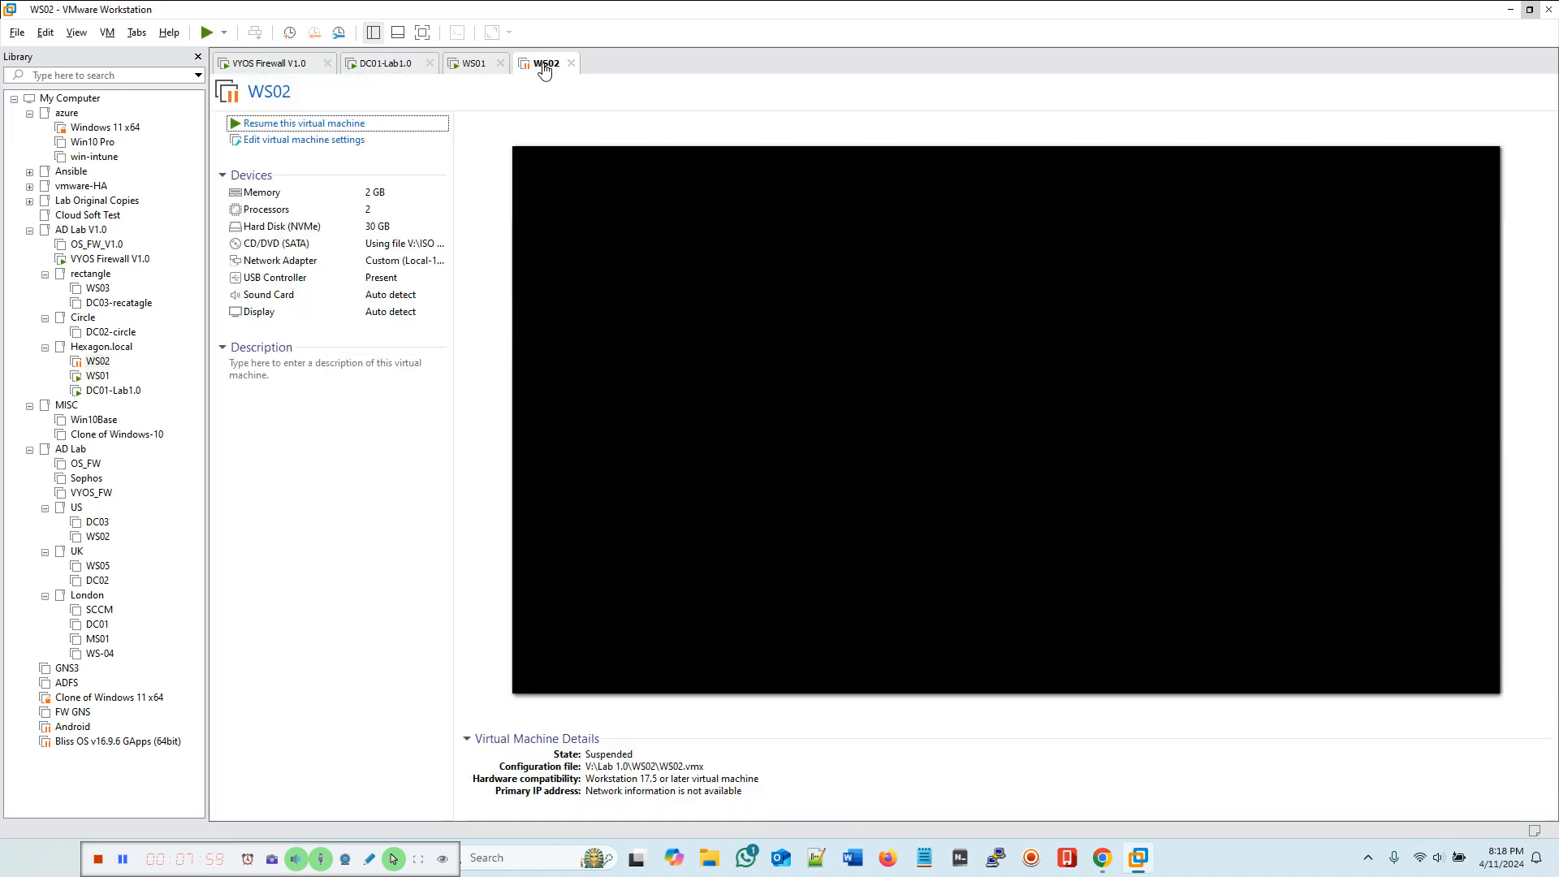
{"action": "left_click", "coordinate": [300, 124]}
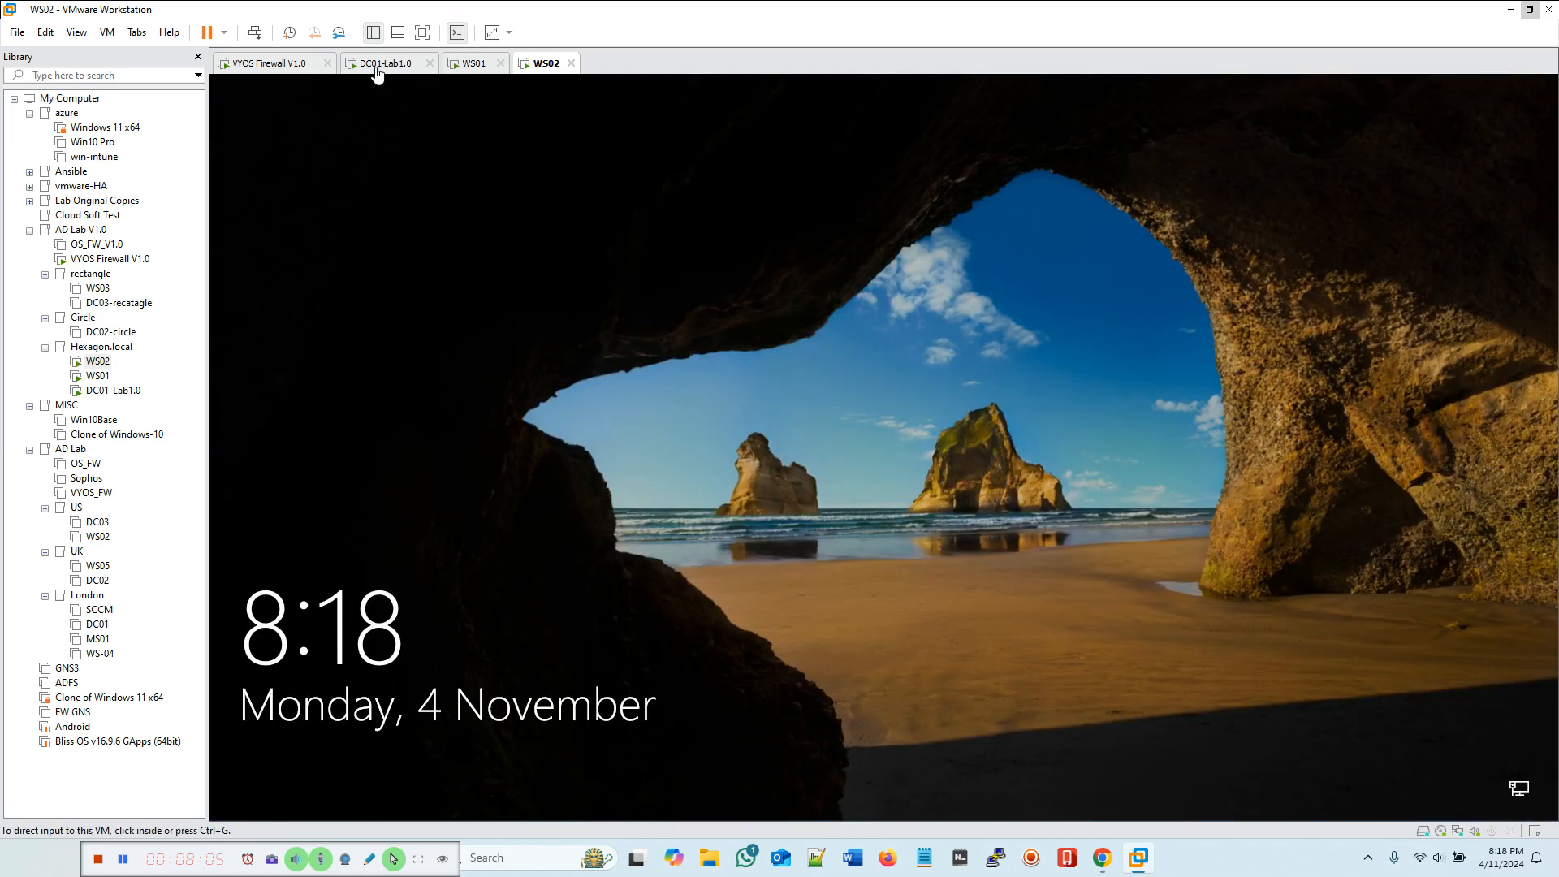
Step: Run gpupdate /force twice on DC01 and close the Command Prompt
{"action": "left_click", "coordinate": [378, 65]}
{"action": "left_click", "coordinate": [951, 363]}
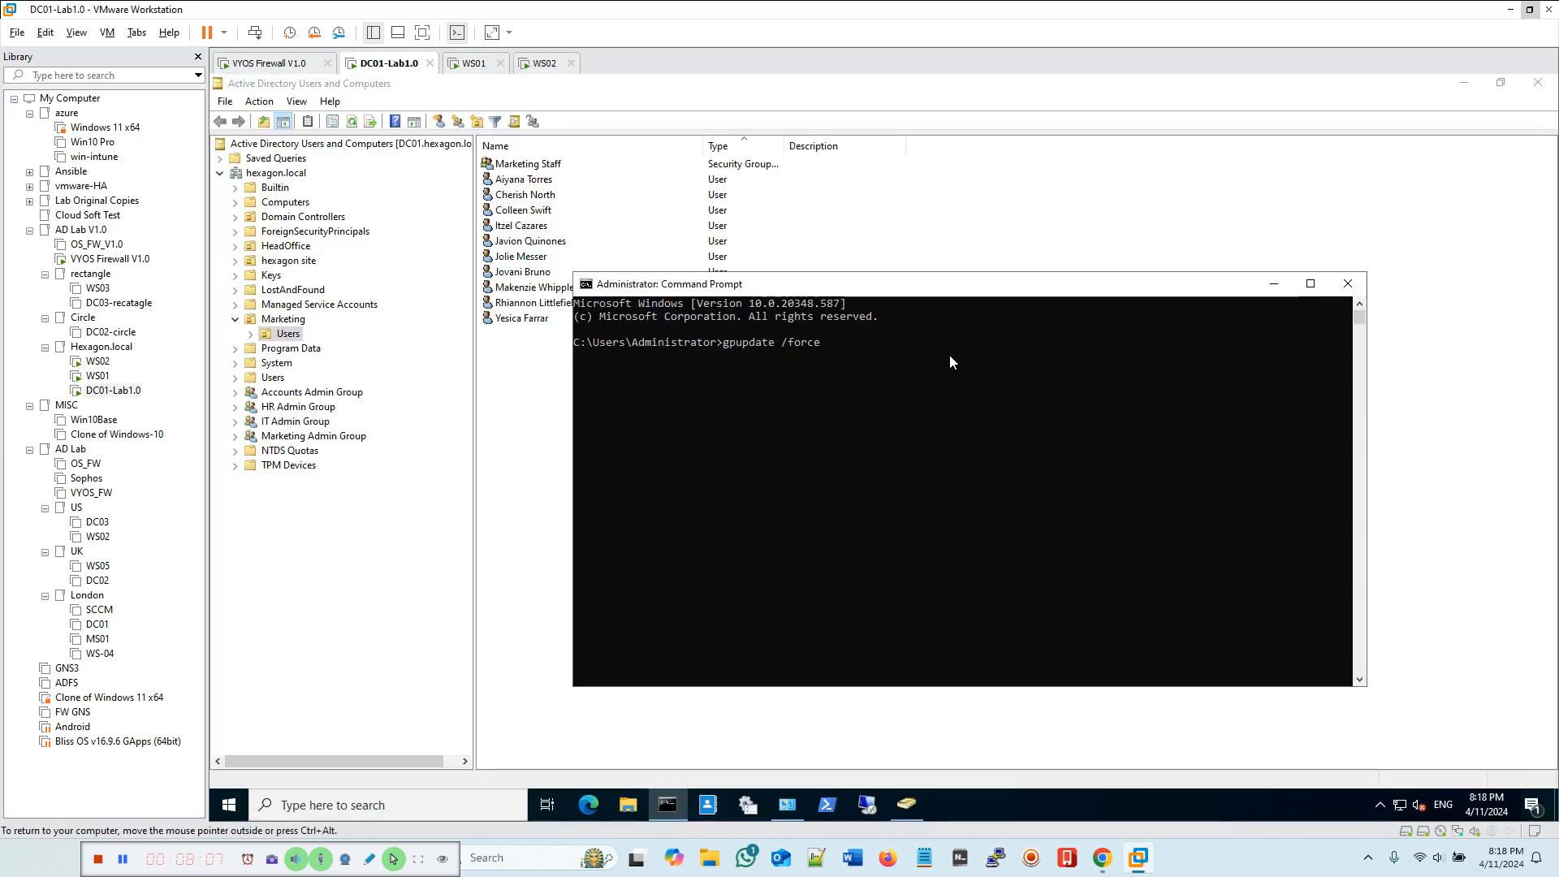
{"action": "key", "text": "Return"}
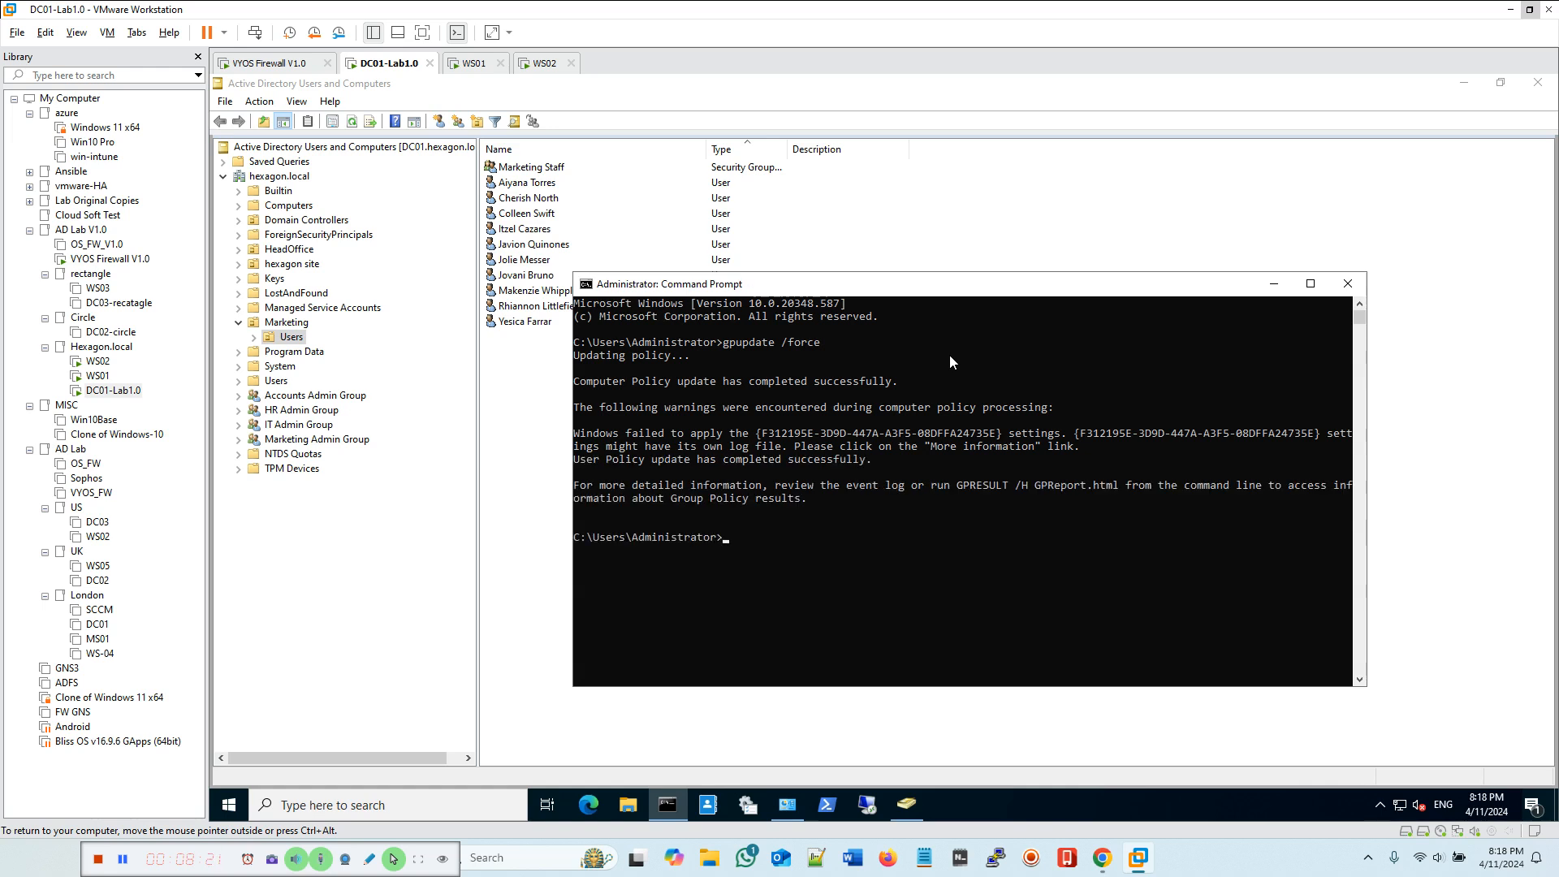
{"action": "key", "text": "Up"}
{"action": "key", "text": "Return"}
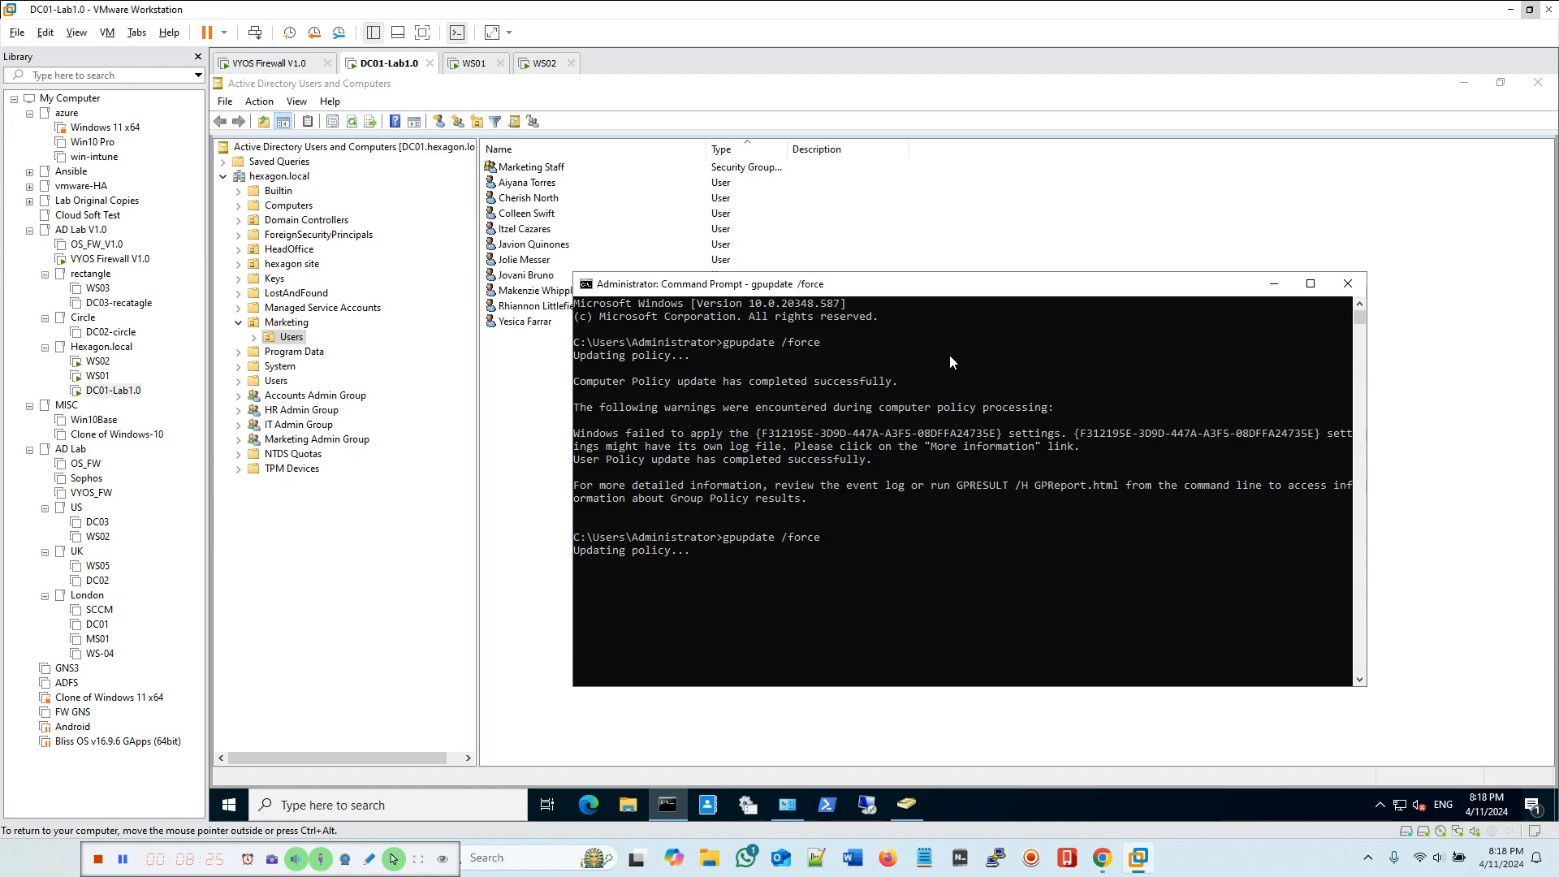
{"action": "left_click_drag", "start_coordinate": [913, 289], "coordinate": [791, 167]}
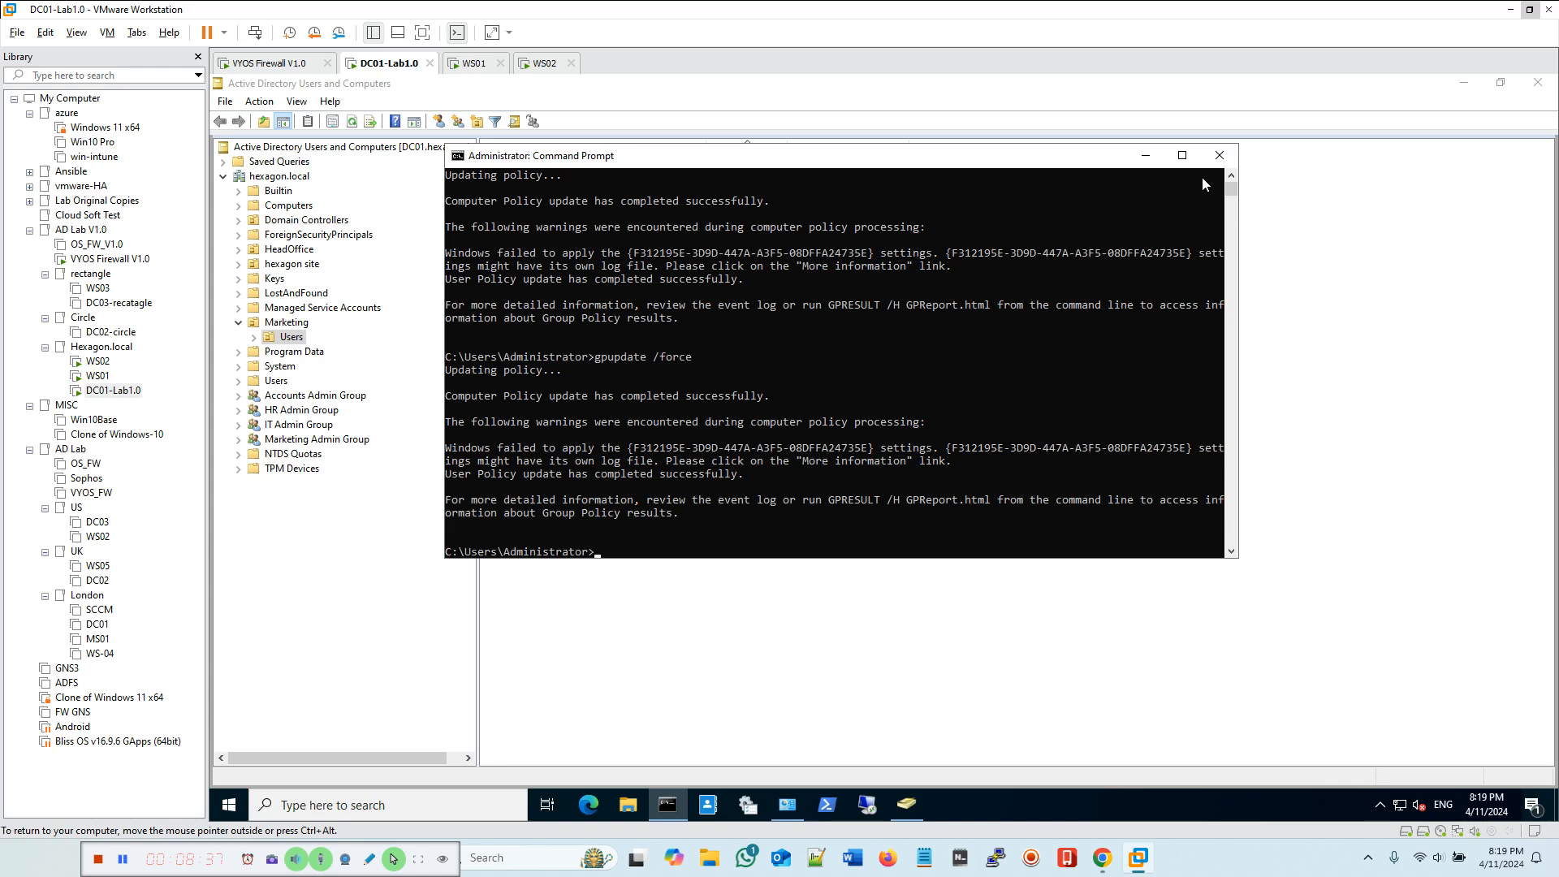
{"action": "left_click", "coordinate": [1219, 155]}
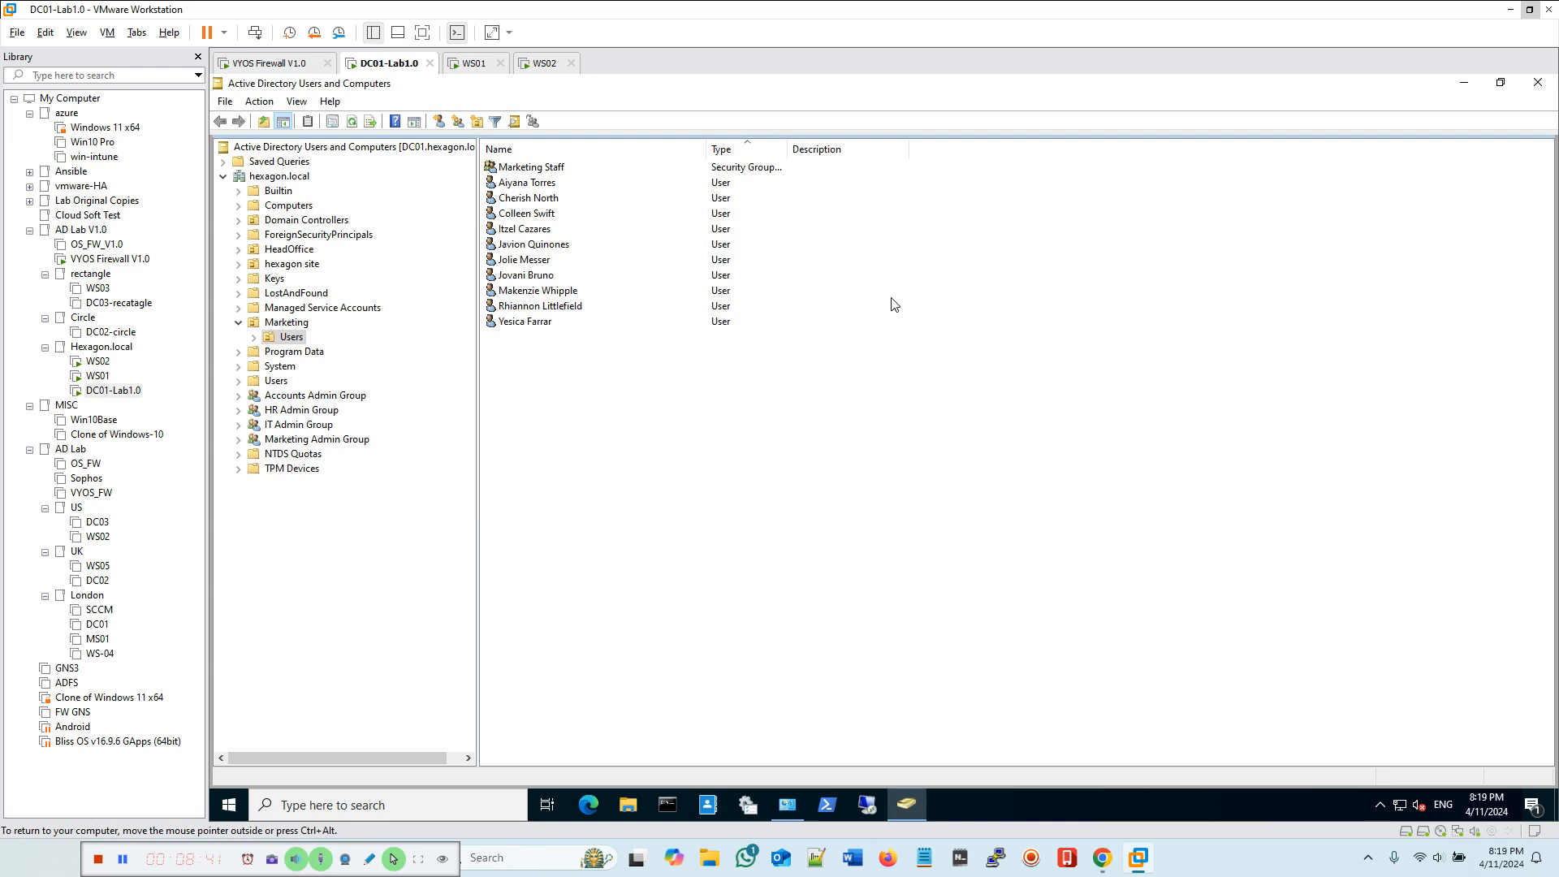
Step: Copy the top Marketing user's logon name from the account properties and cancel the dialog
{"action": "left_click", "coordinate": [541, 185]}
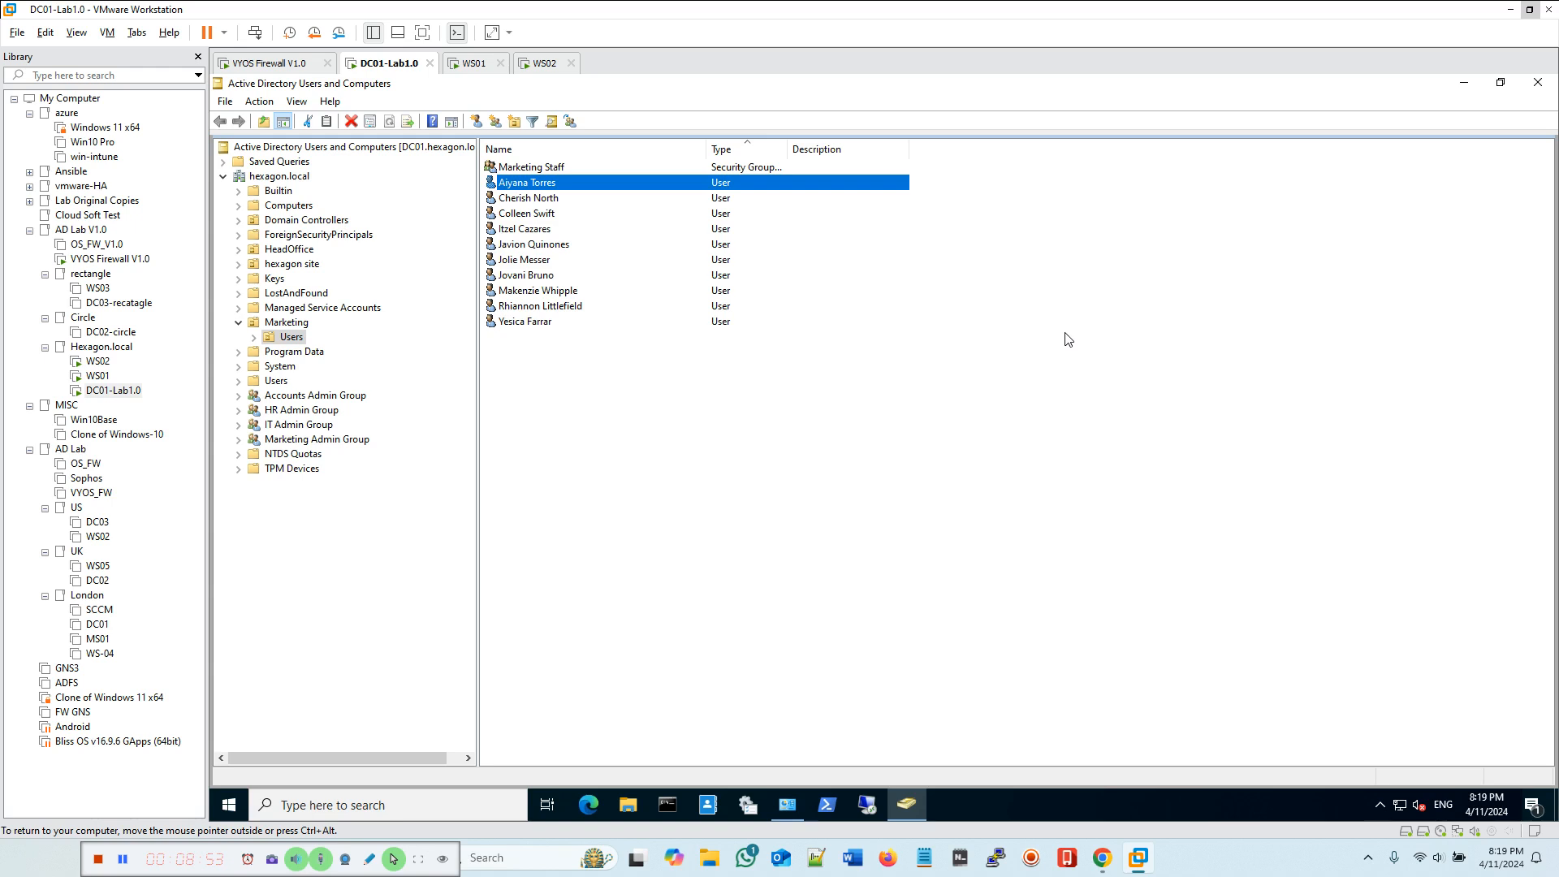
{"action": "right_click", "coordinate": [555, 186]}
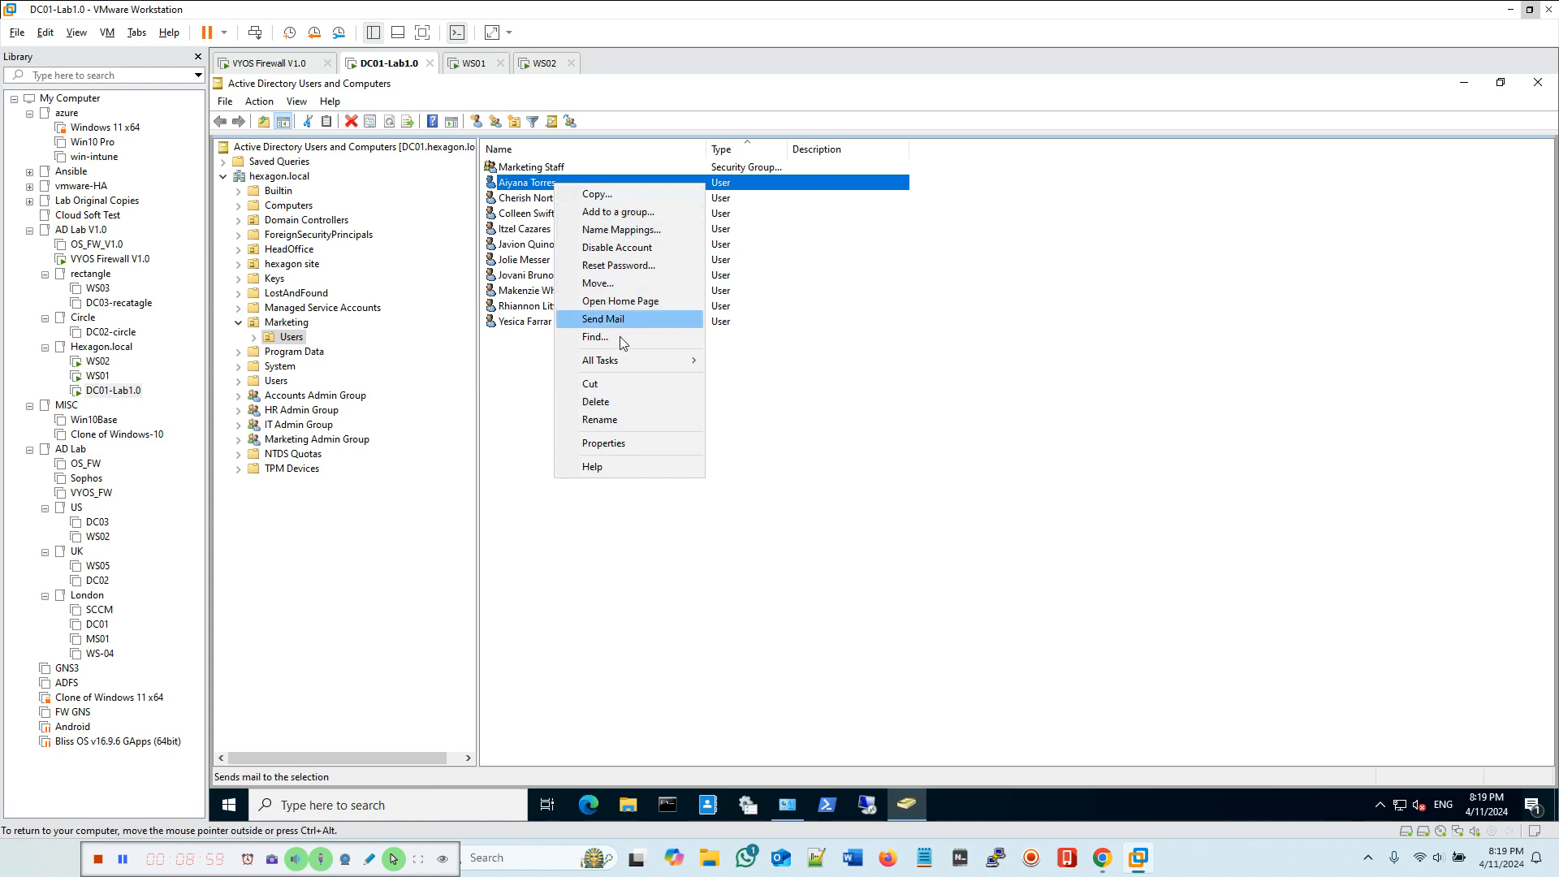
{"action": "left_click", "coordinate": [628, 442]}
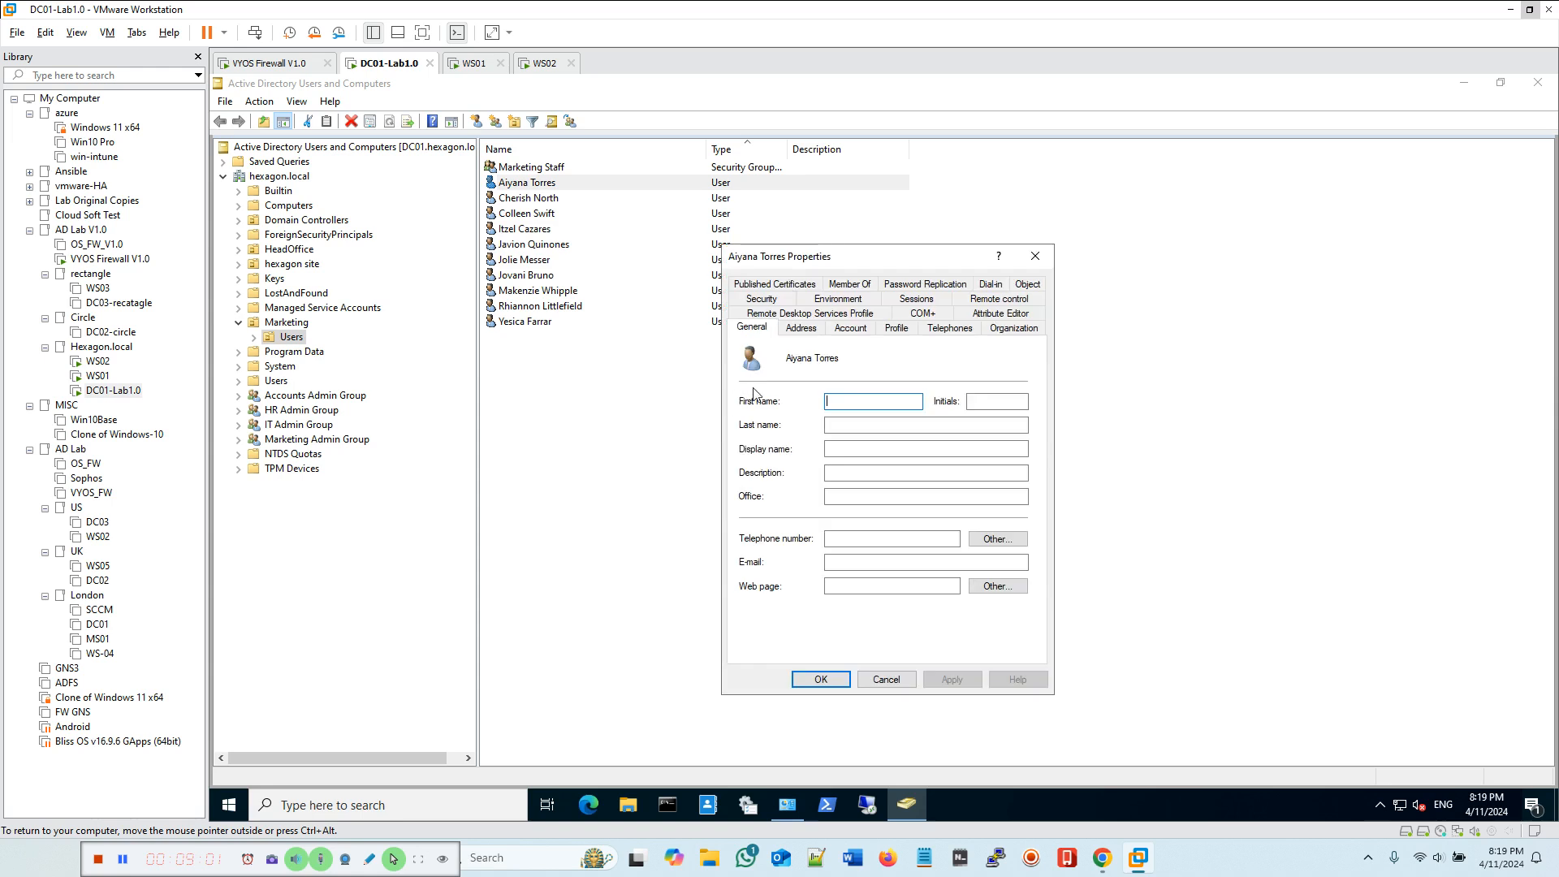
{"action": "left_click", "coordinate": [850, 329]}
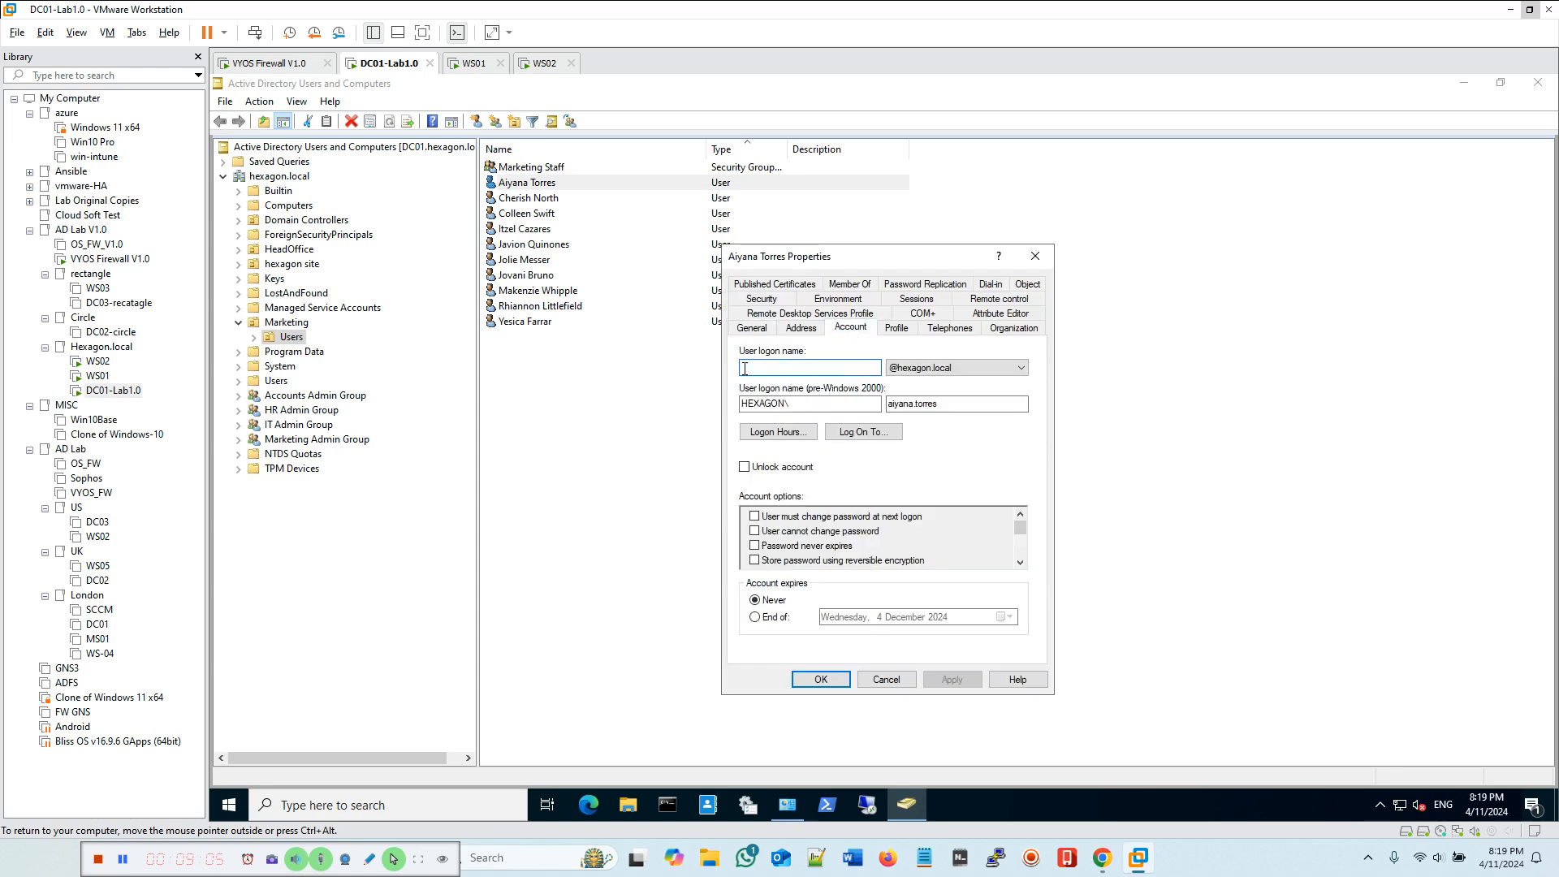
{"action": "right_click", "coordinate": [777, 369]}
{"action": "left_click", "coordinate": [815, 420]}
{"action": "left_click", "coordinate": [883, 682]}
Step: Paste the logon name into a host text editor and minimize the editor
{"action": "left_click", "coordinate": [959, 857]}
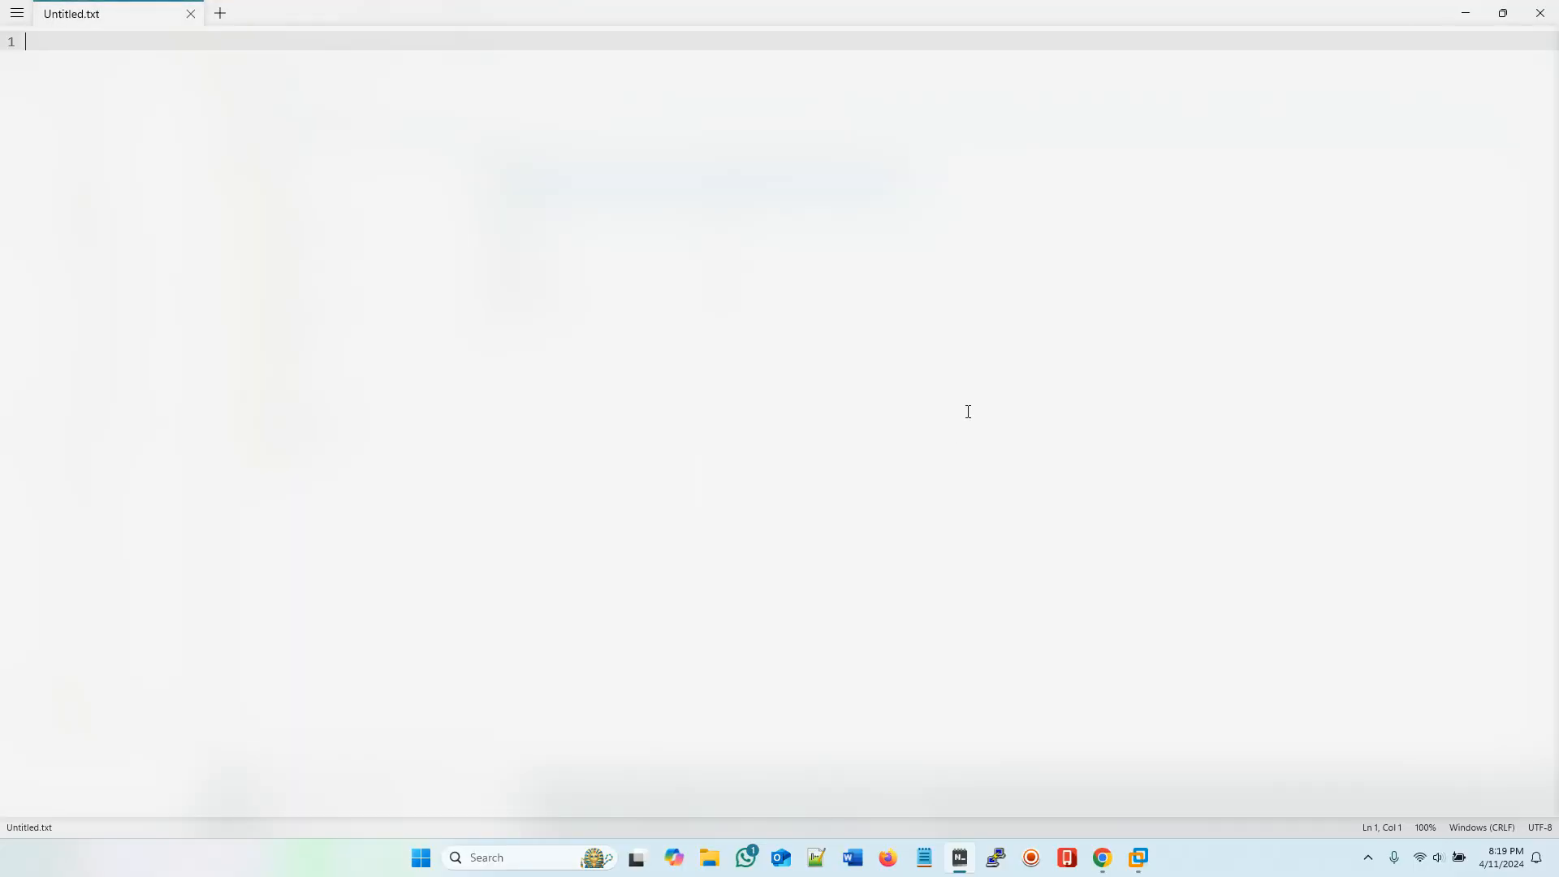
{"action": "right_click", "coordinate": [370, 125]}
{"action": "left_click", "coordinate": [409, 190]}
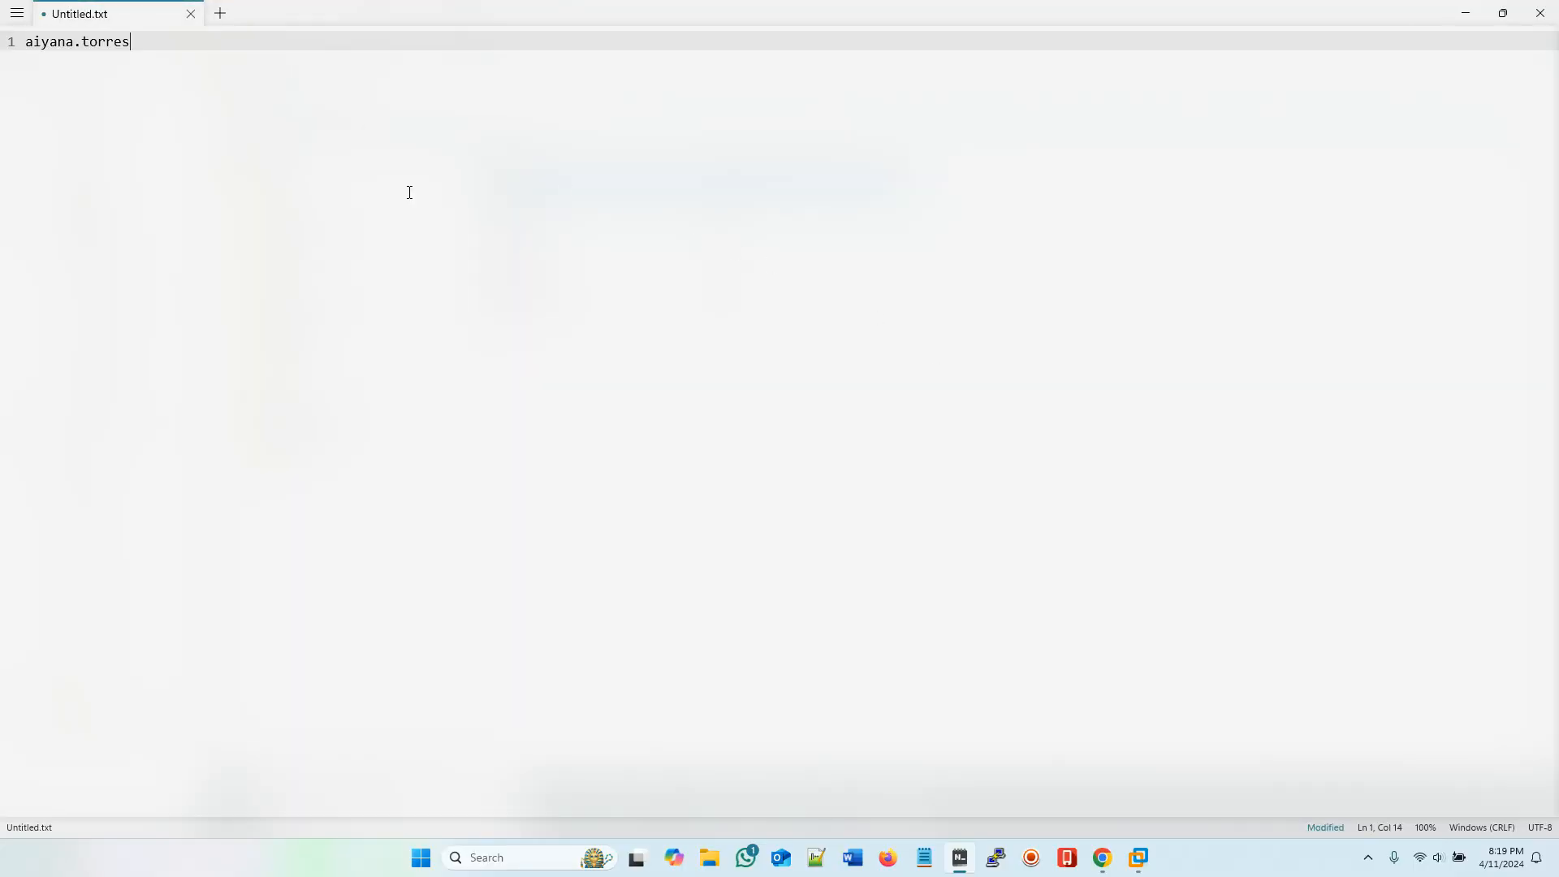
{"action": "left_click", "coordinate": [1465, 13]}
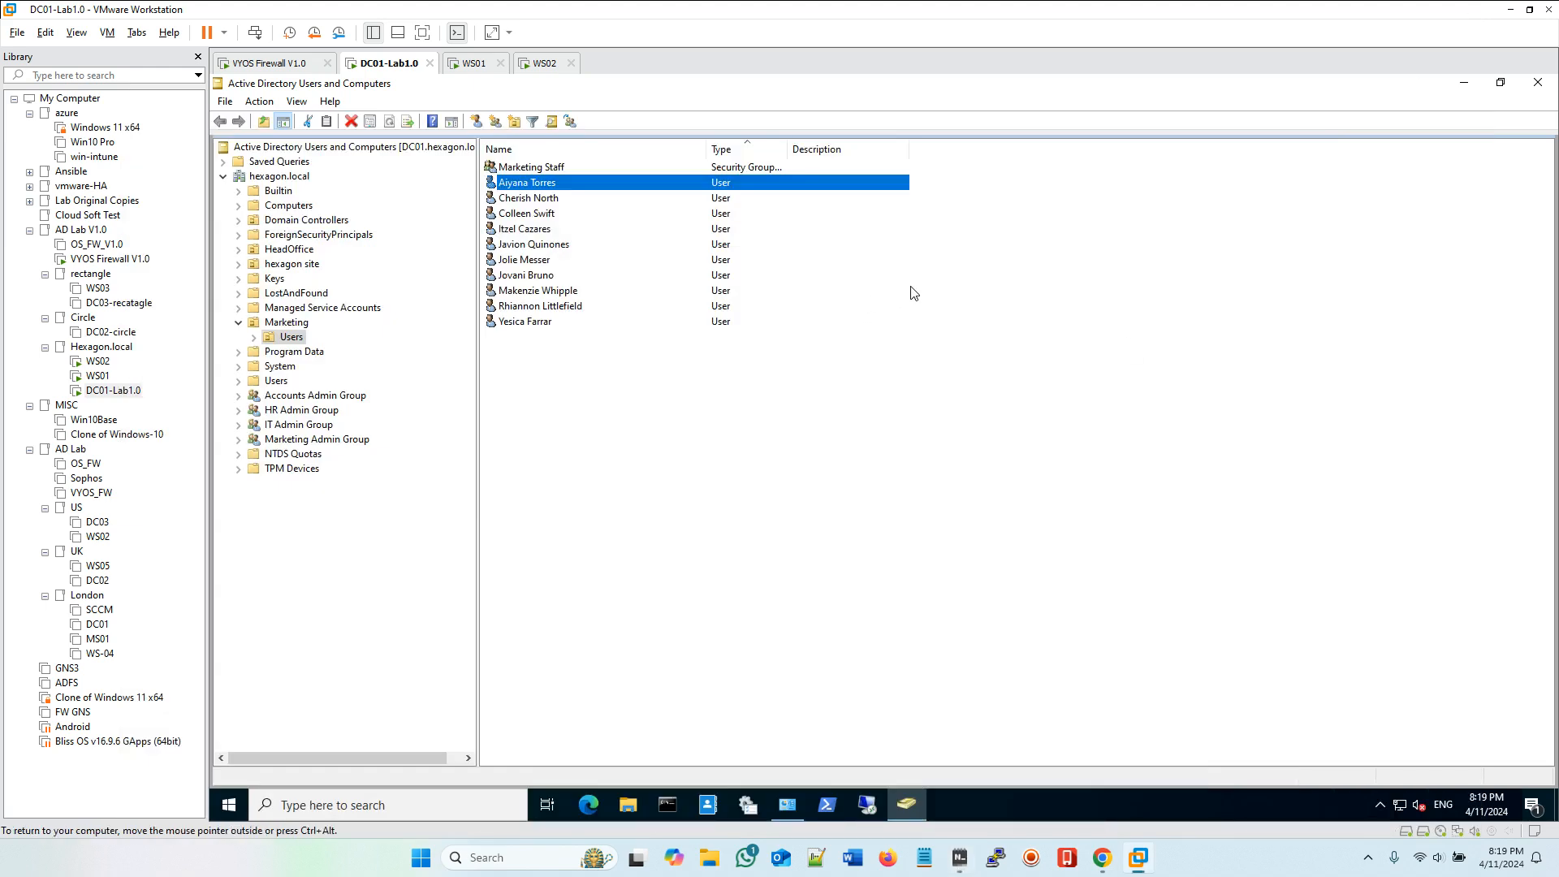
Step: Close Active Directory Users and Computers and choose Other user on the WS01 sign-in screen
{"action": "left_click", "coordinate": [1541, 86]}
{"action": "left_click", "coordinate": [1539, 86]}
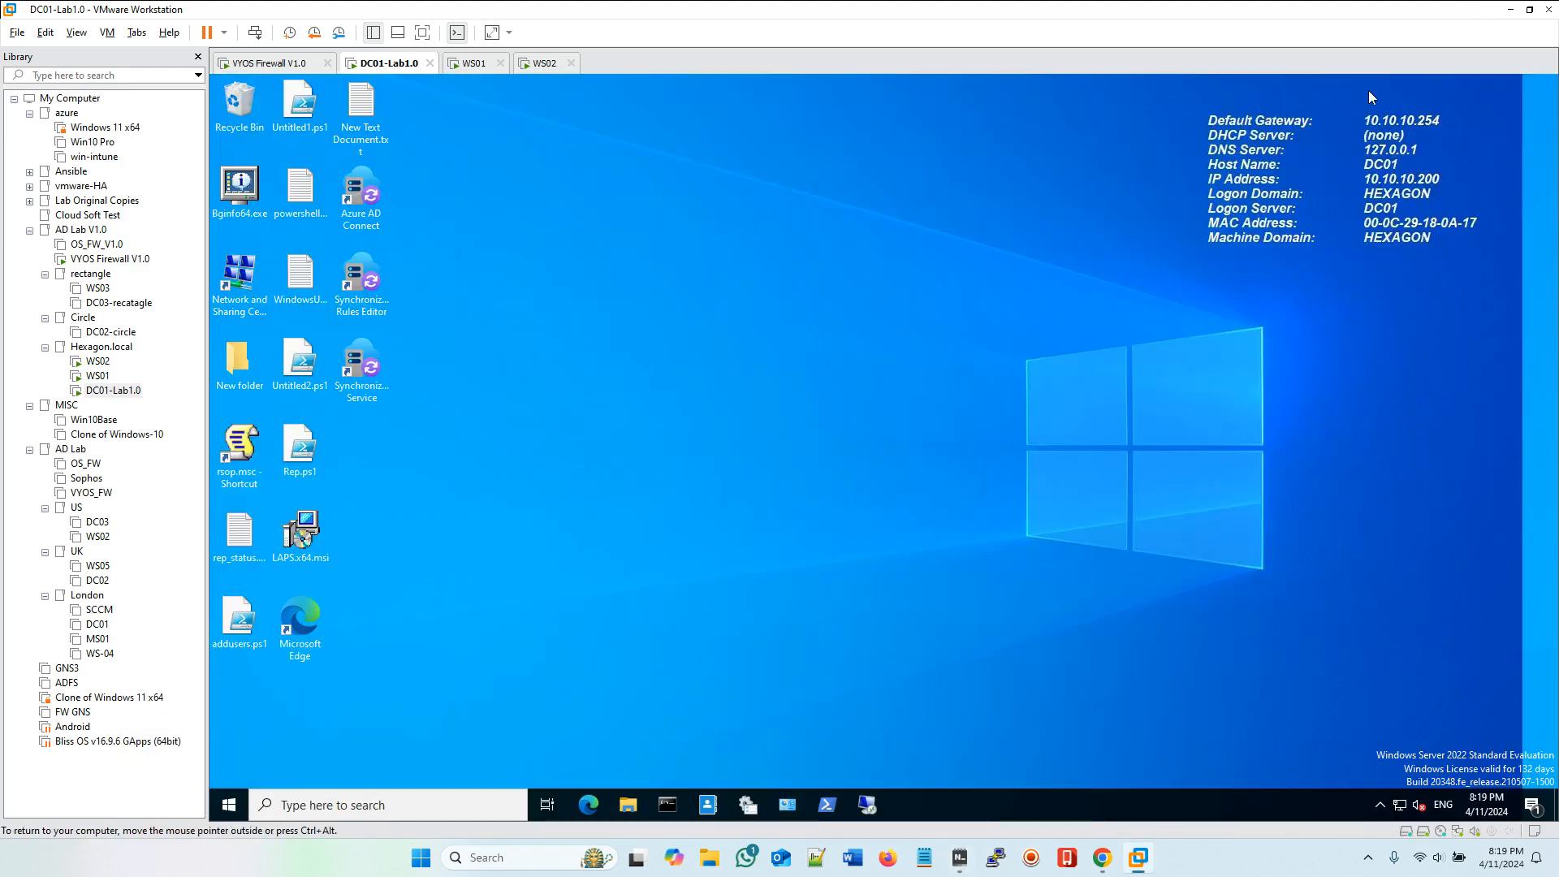
{"action": "left_click", "coordinate": [477, 64]}
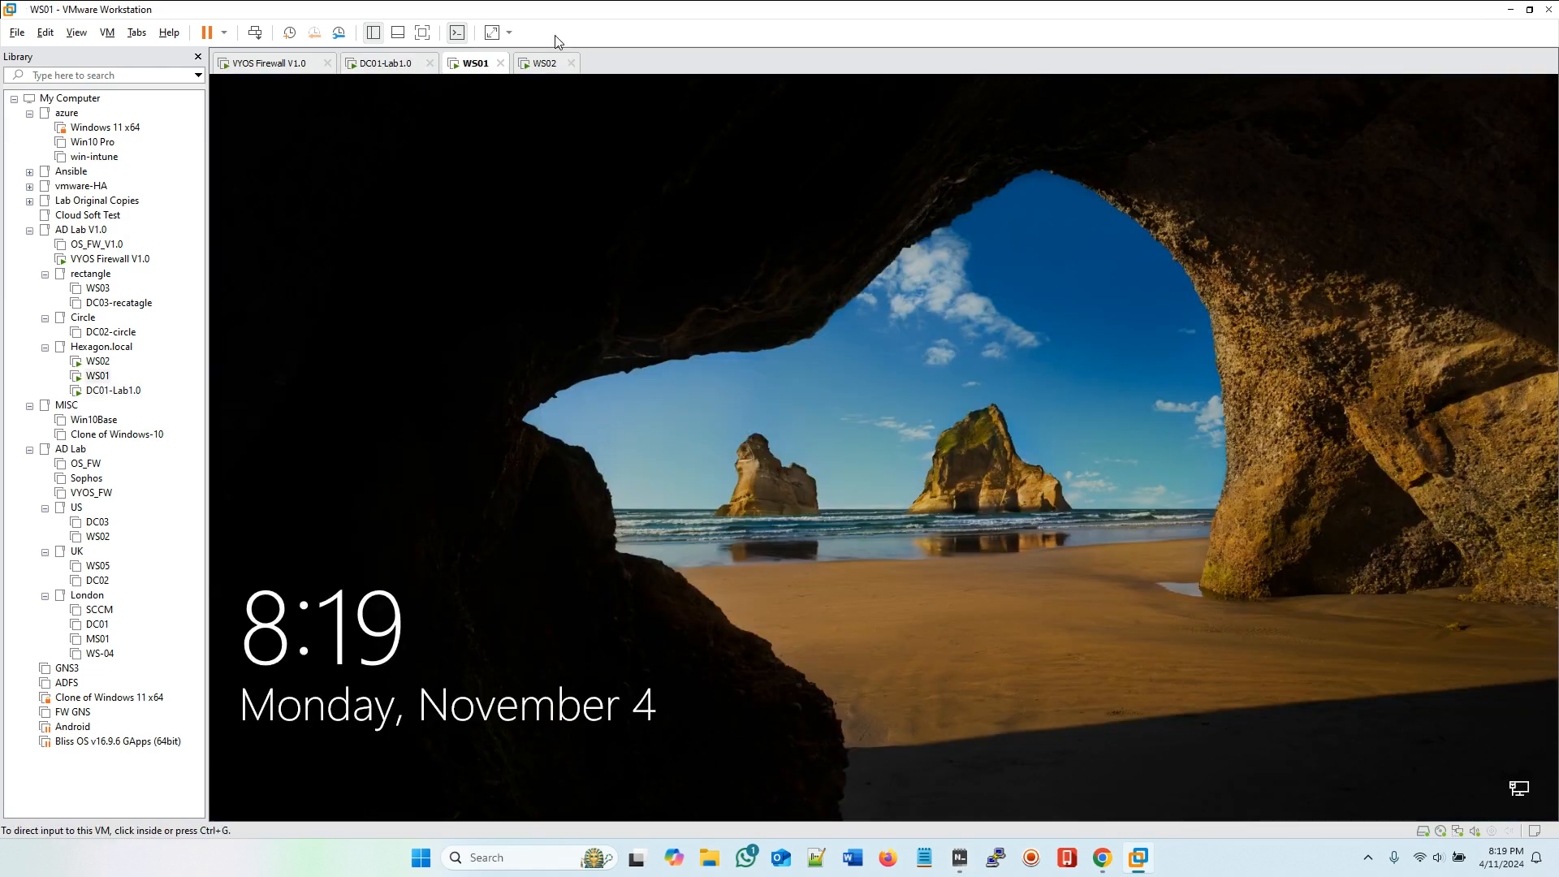
{"action": "left_click", "coordinate": [254, 32]}
{"action": "left_click", "coordinate": [835, 483]}
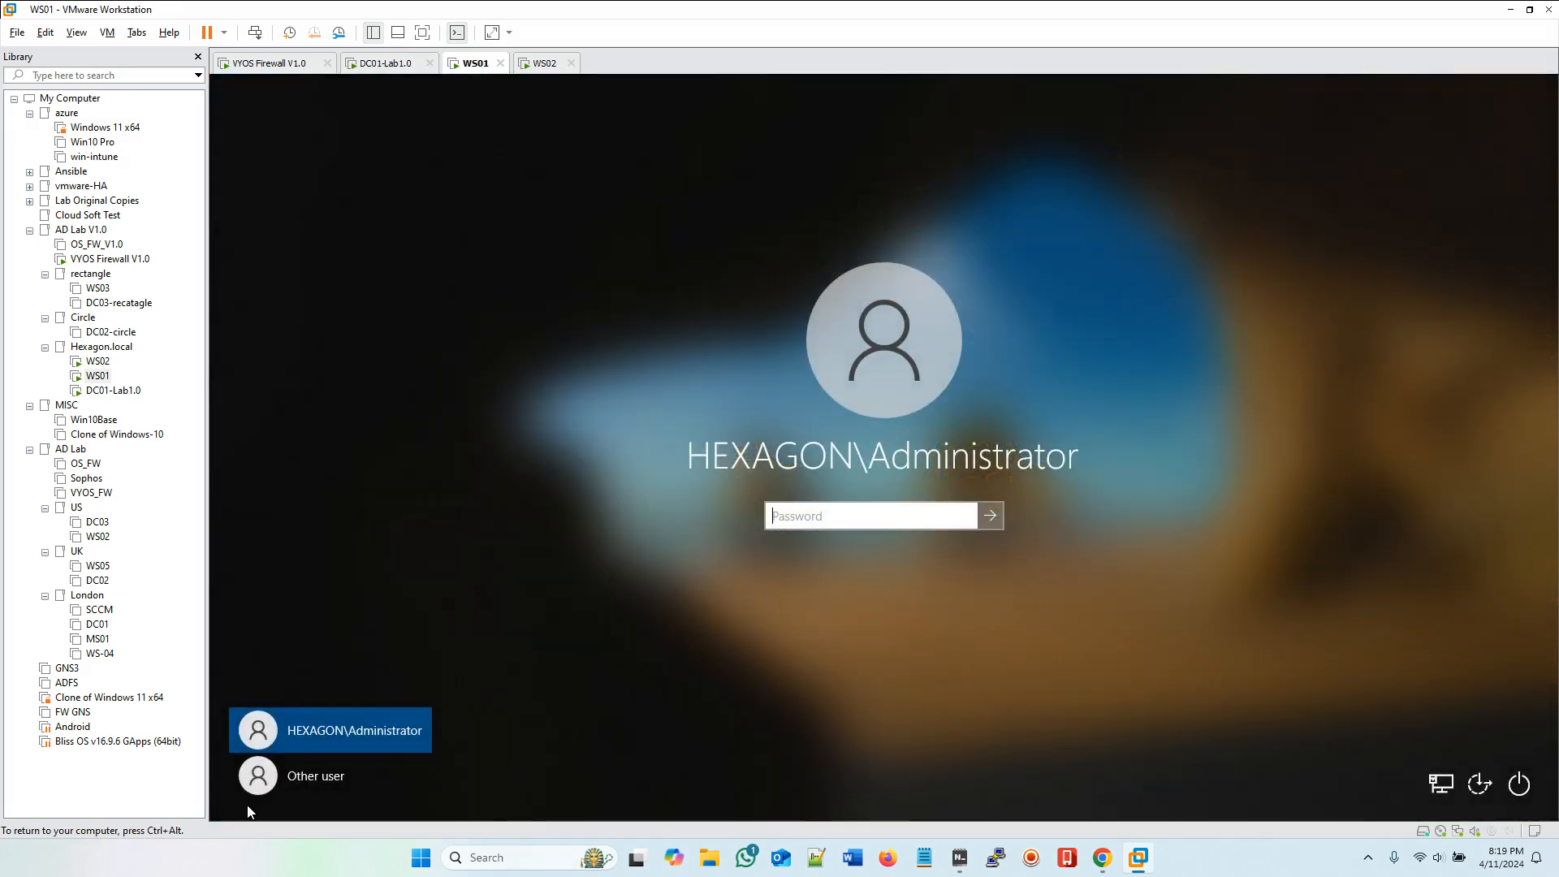
{"action": "left_click", "coordinate": [333, 777]}
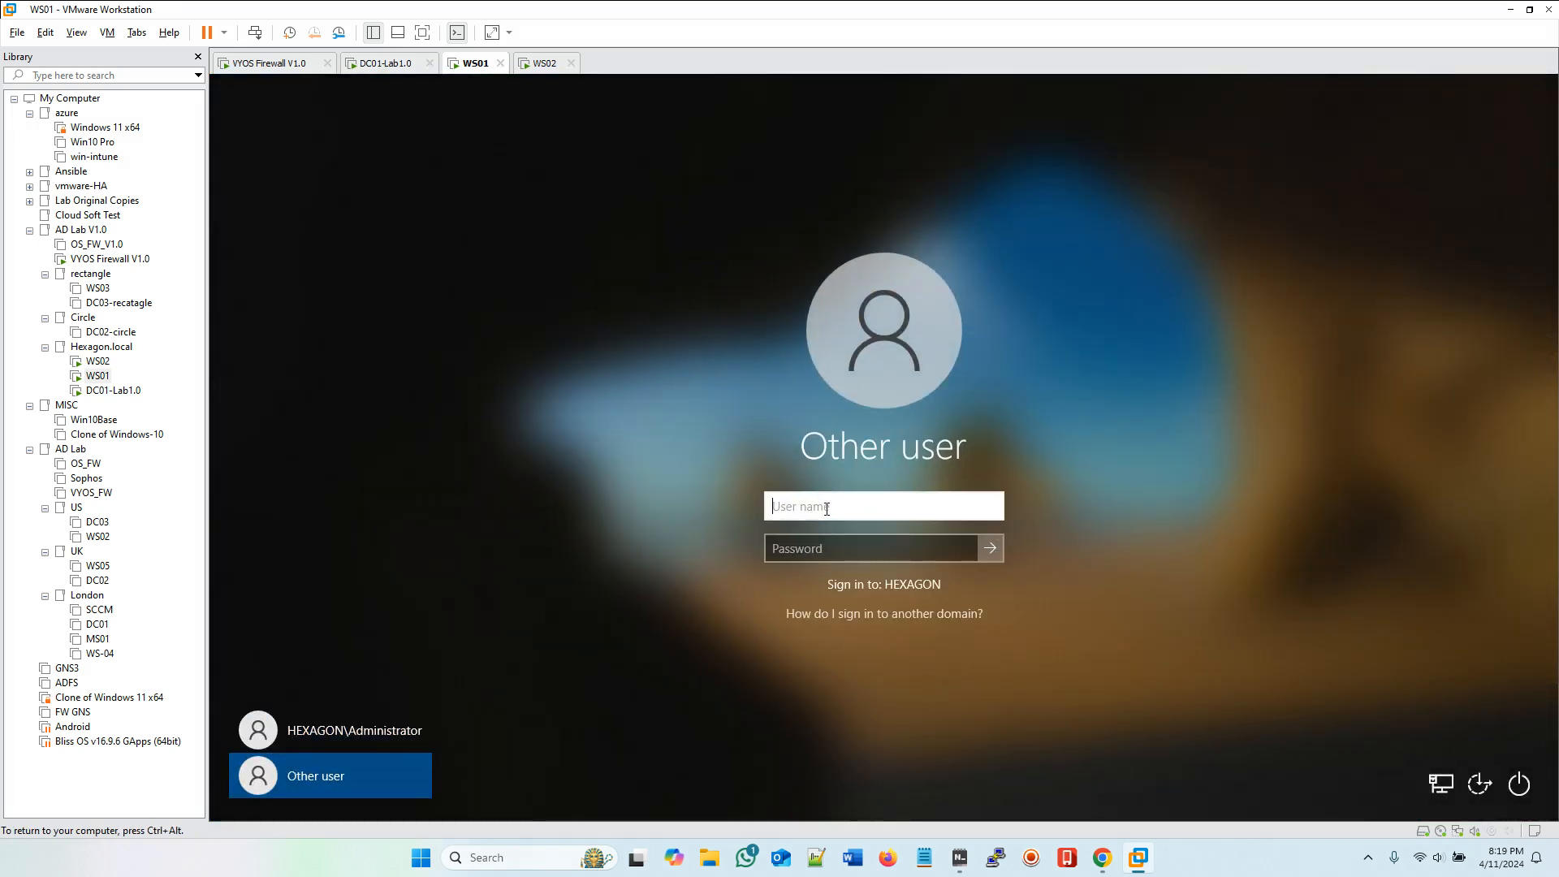
Step: Enter the Marketing user's logon name as the user name on the WS01 sign-in screen, checking it in the host editor
{"action": "left_click", "coordinate": [965, 864]}
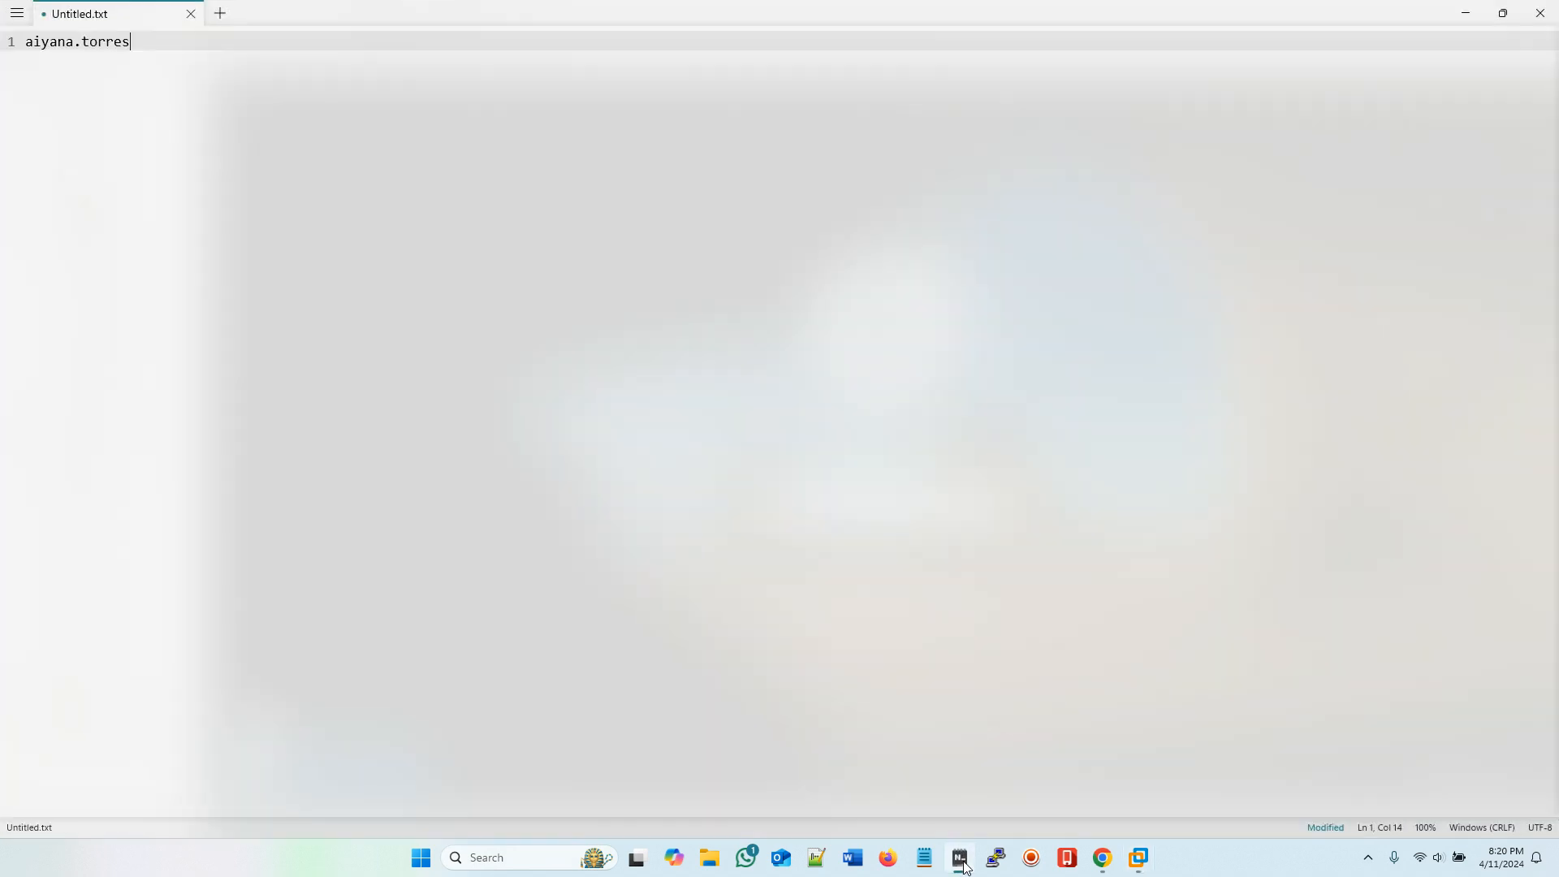
{"action": "left_click", "coordinate": [964, 867]}
{"action": "left_click", "coordinate": [840, 497]}
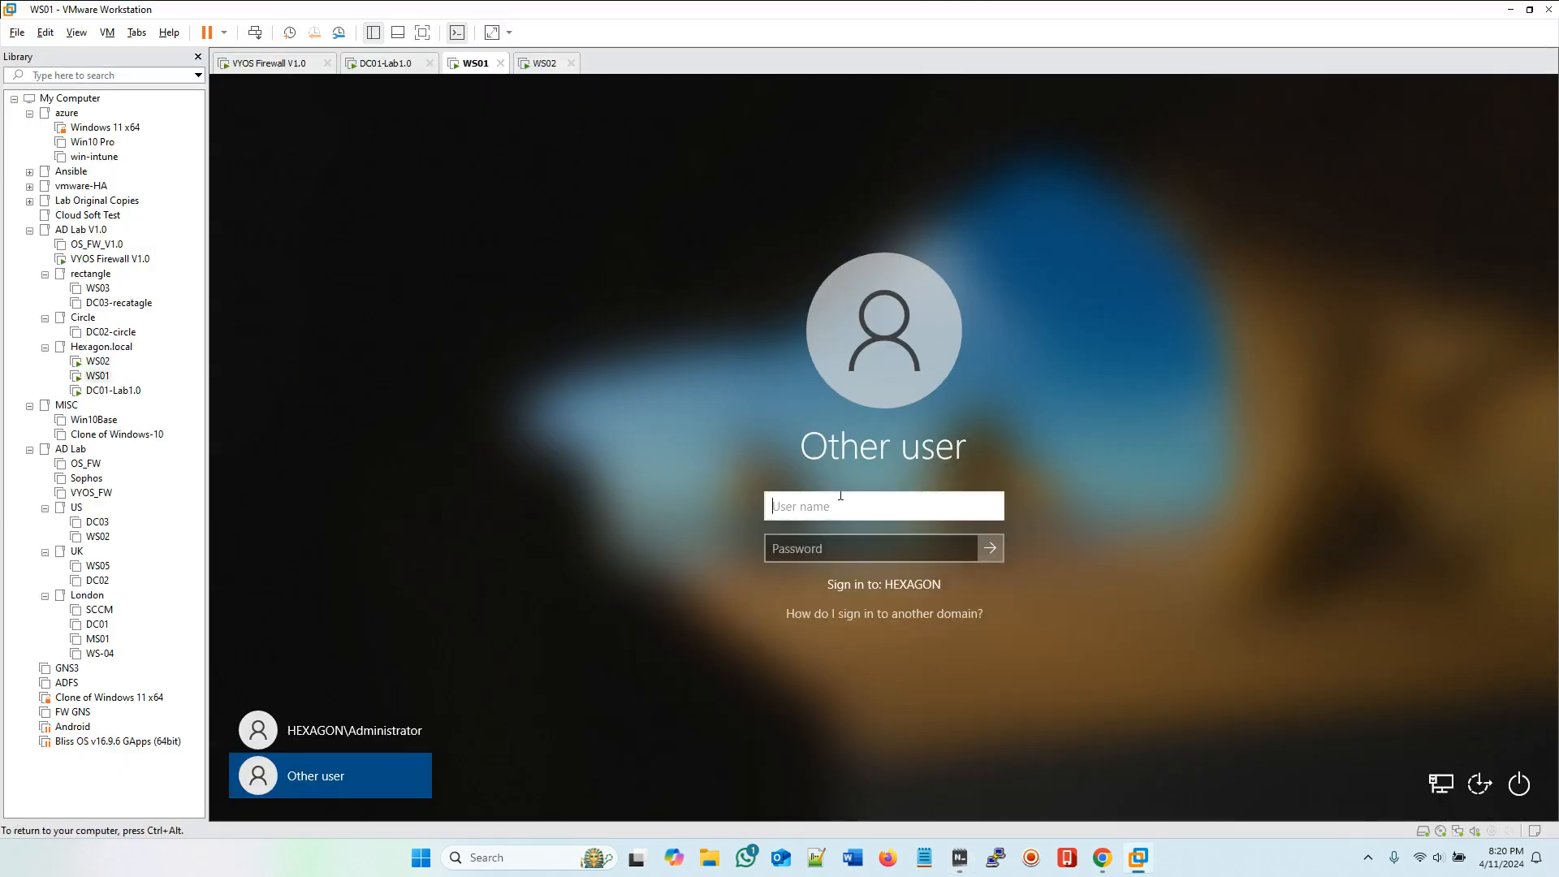
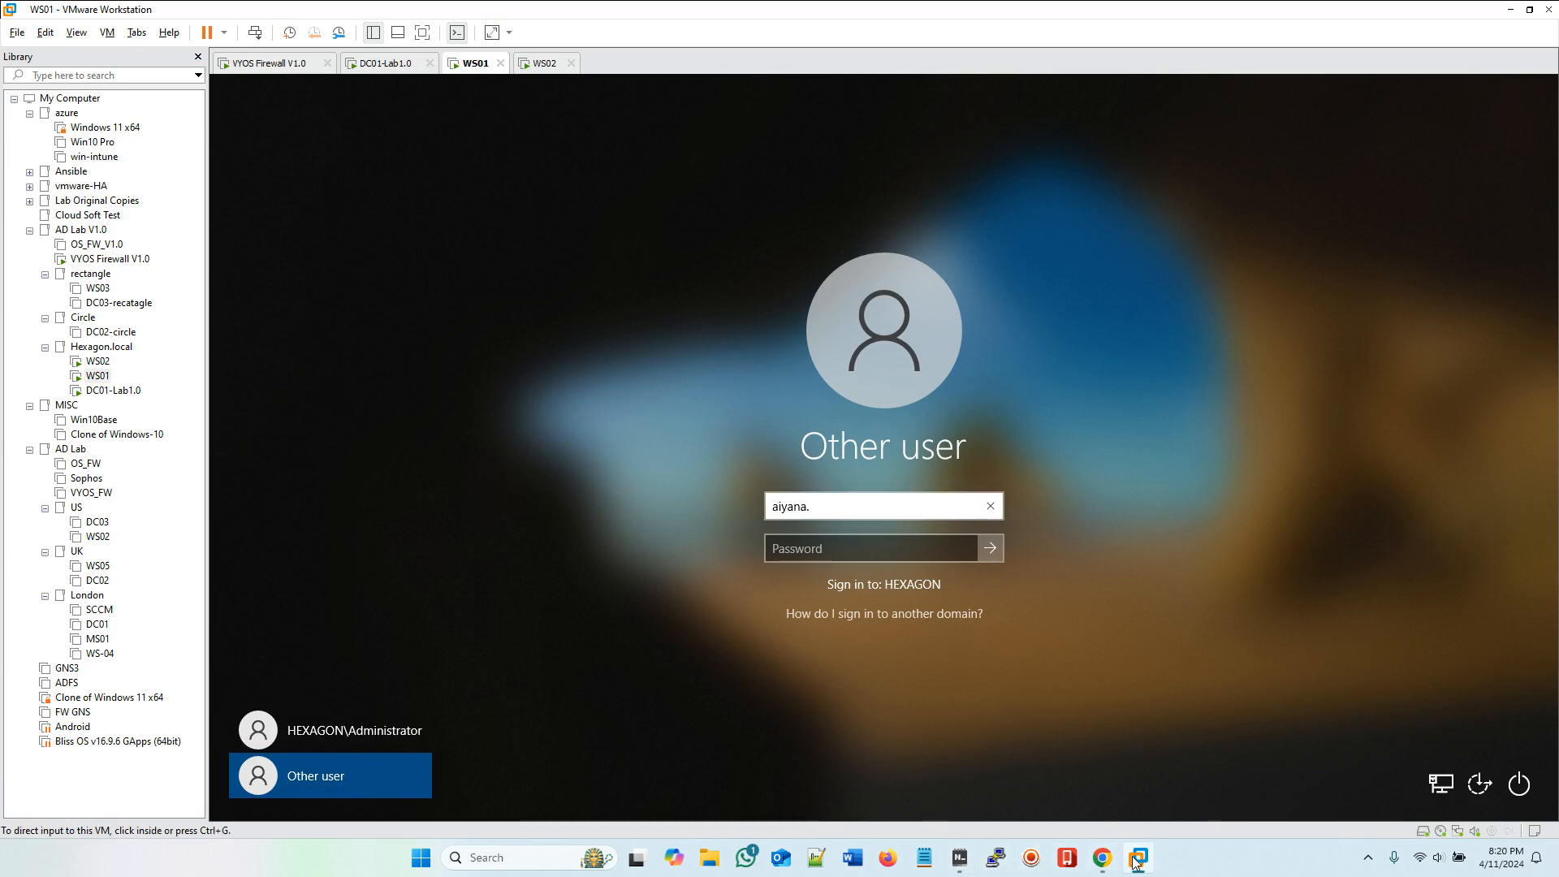
{"action": "mouse_move", "coordinate": [1137, 863]}
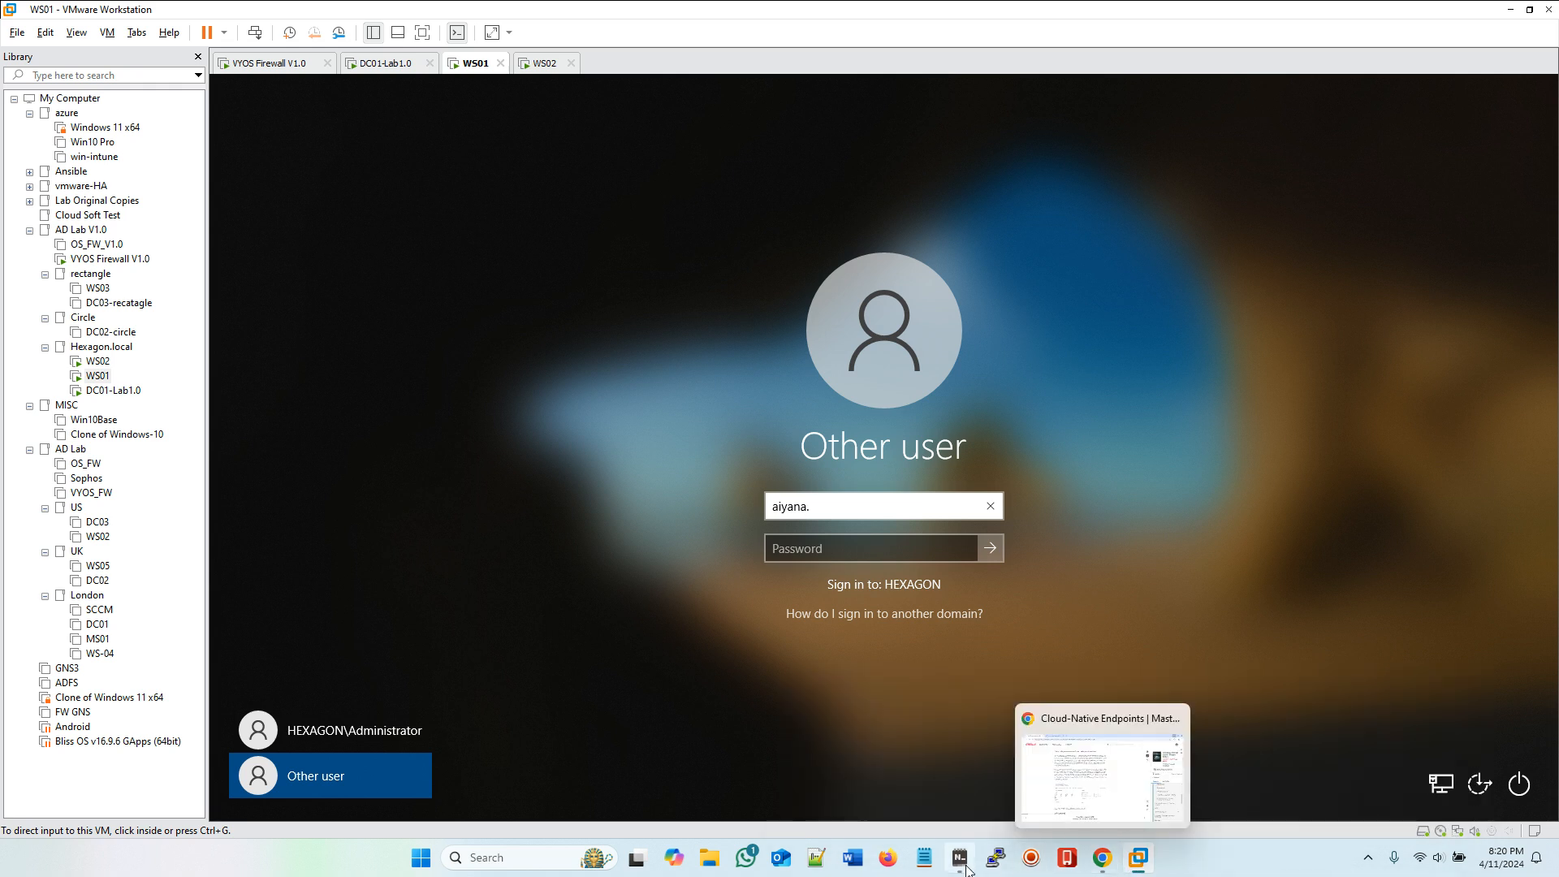
{"action": "left_click", "coordinate": [962, 864]}
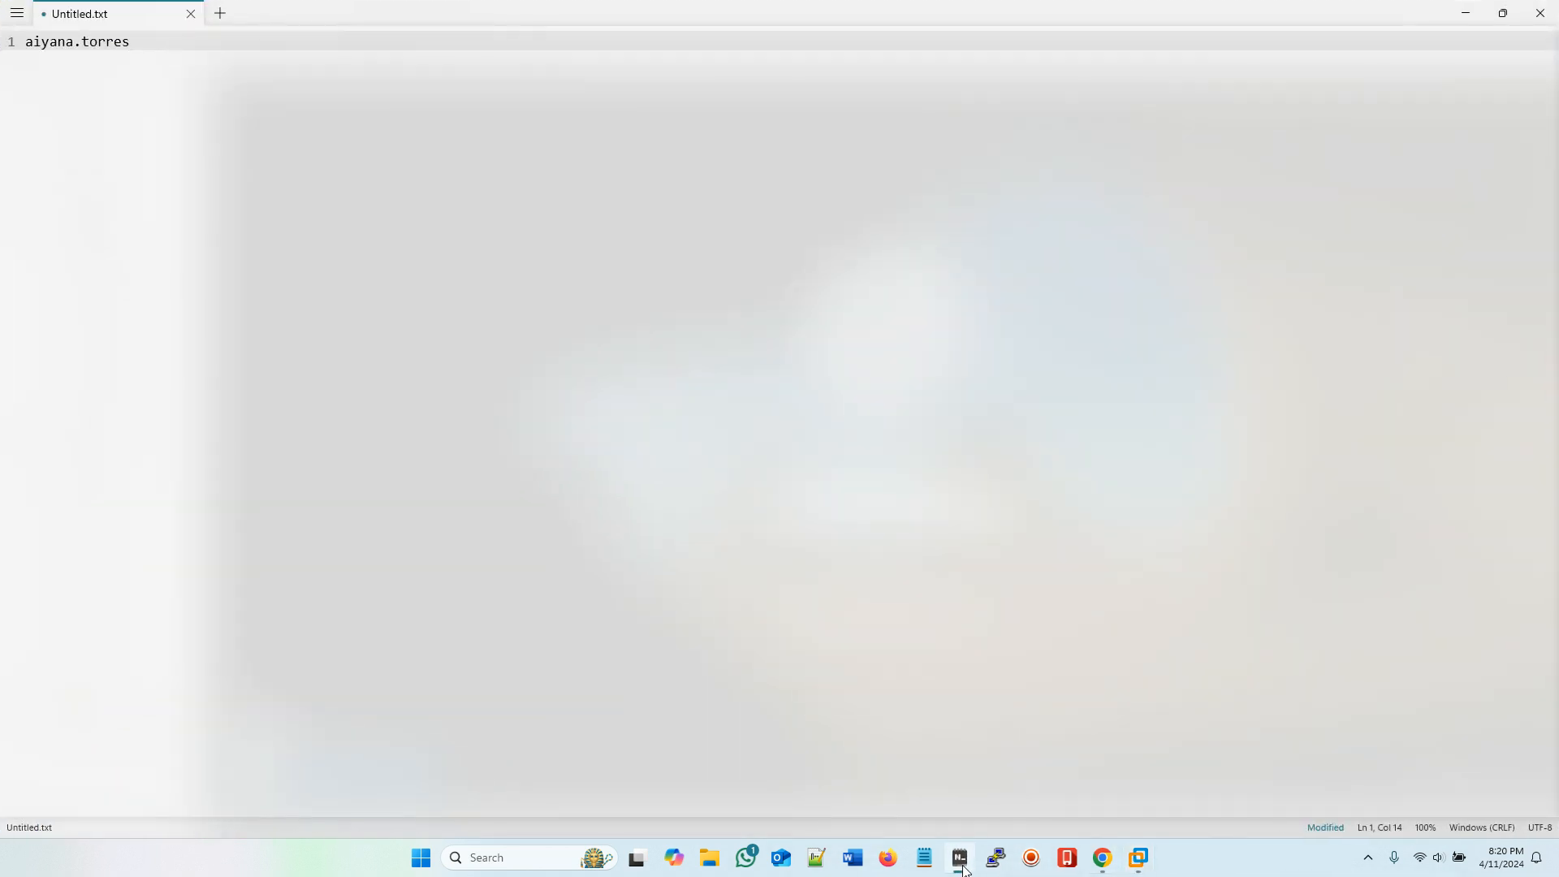
{"action": "left_click", "coordinate": [962, 864]}
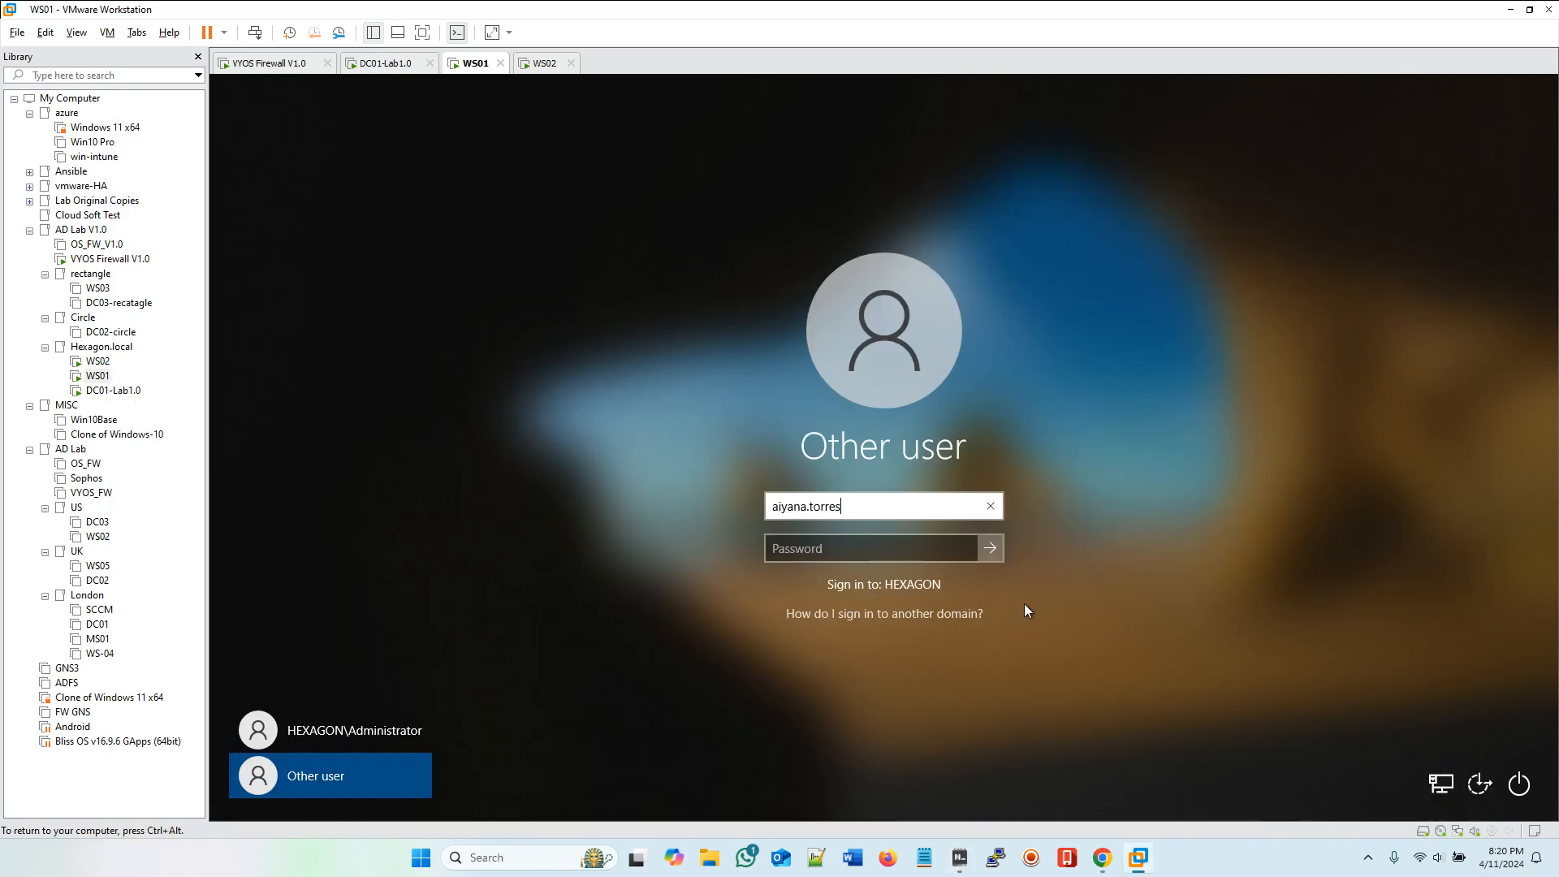
Step: Enter the Marketing user's account password and sign in to WS01
{"action": "left_click", "coordinate": [836, 546]}
{"action": "type", "text": "•••••"}
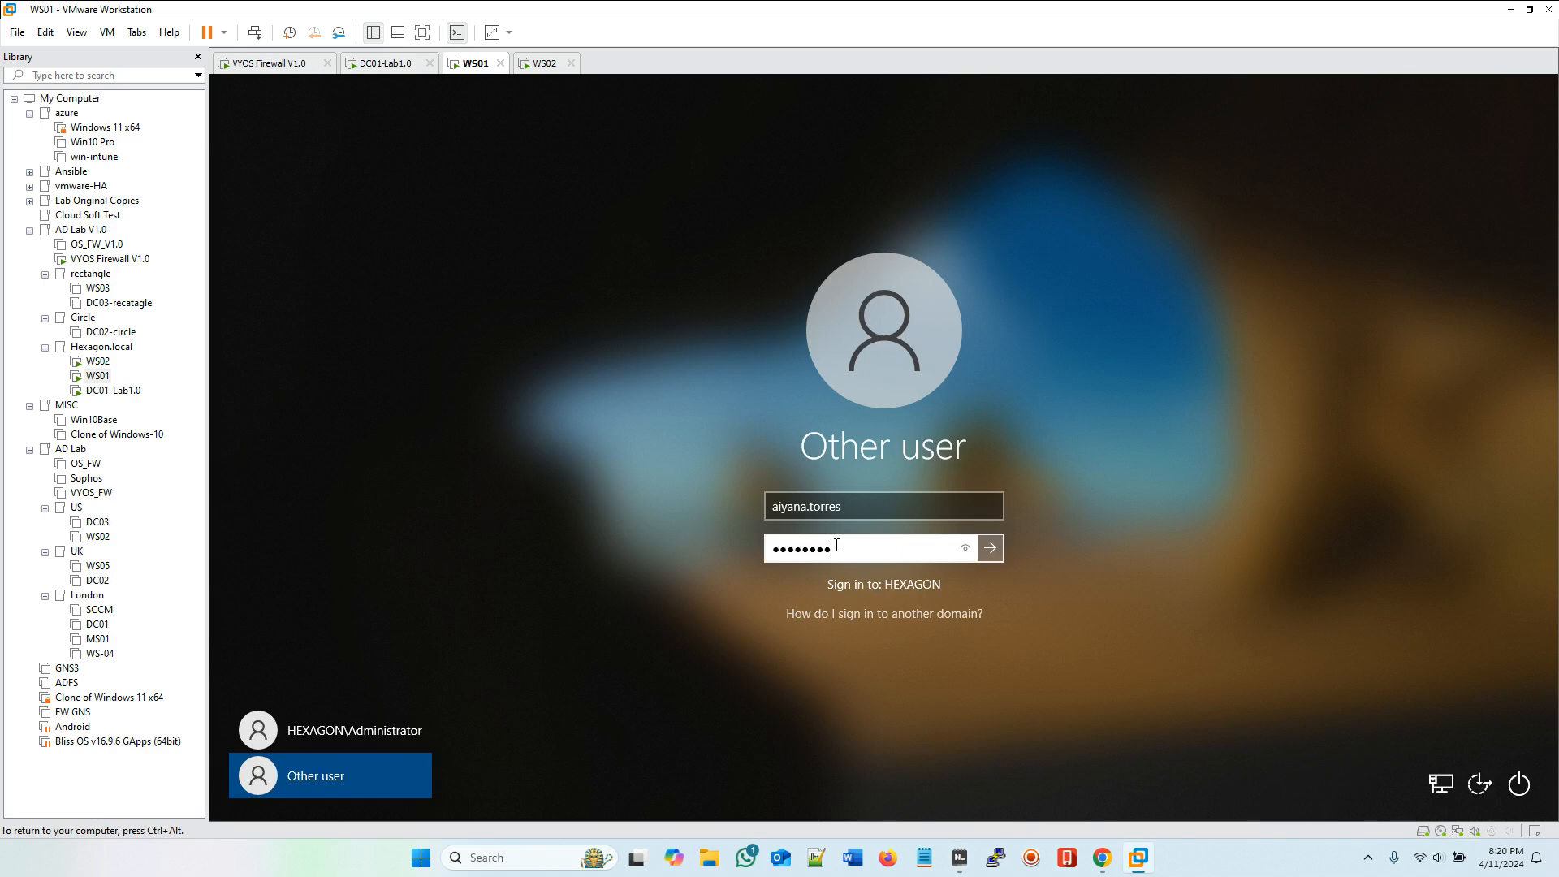
{"action": "key", "text": "Return"}
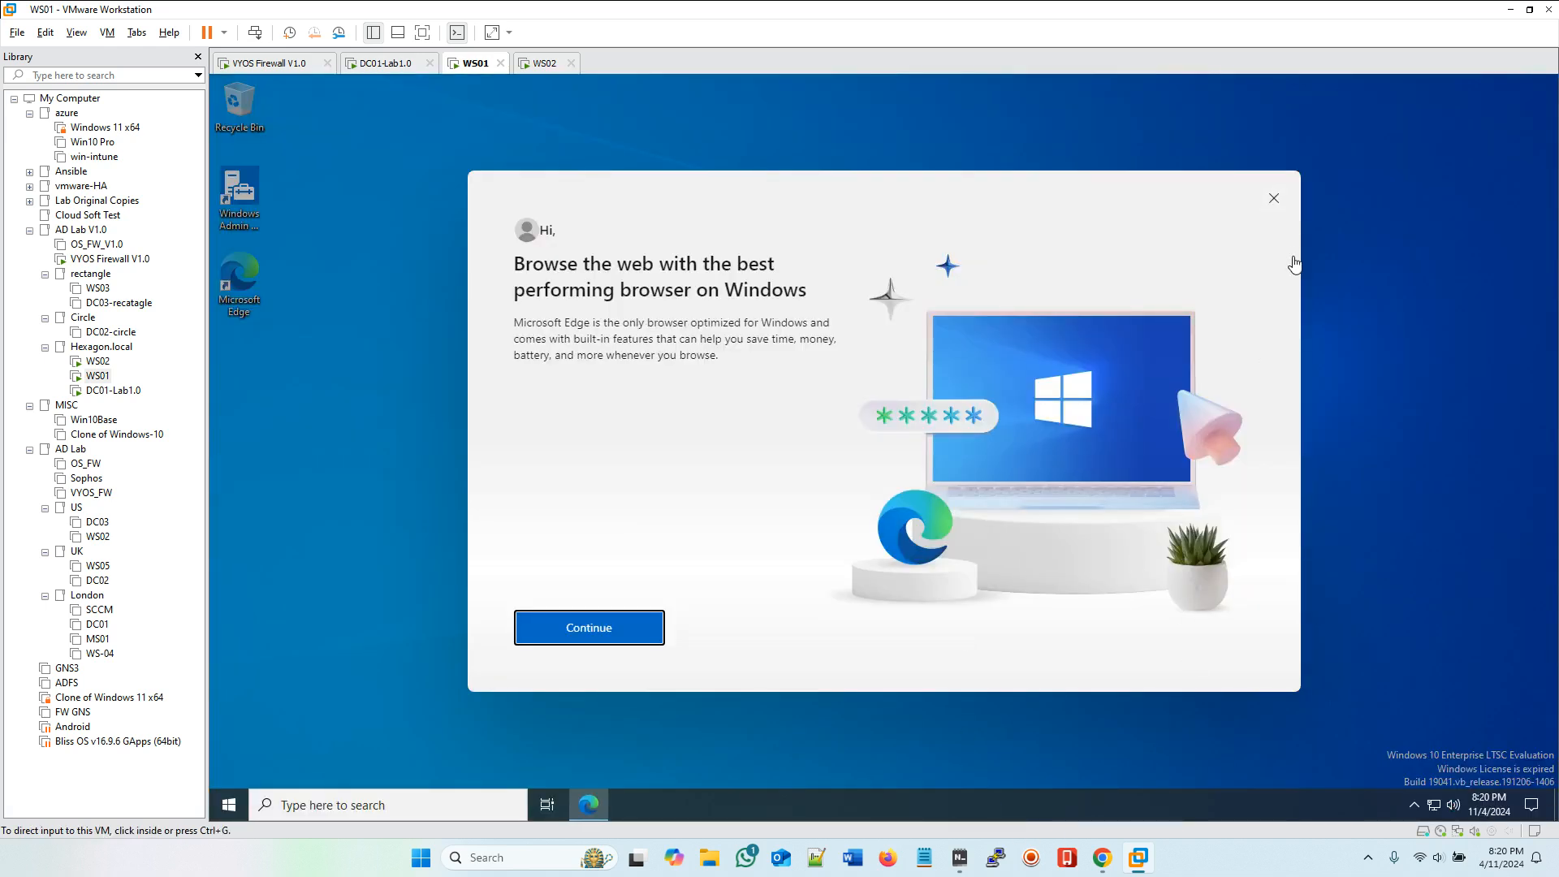
Step: Dismiss the Edge welcome dialog and check the signed-in account from the Start menu
{"action": "left_click", "coordinate": [1273, 200]}
{"action": "left_click", "coordinate": [1274, 201]}
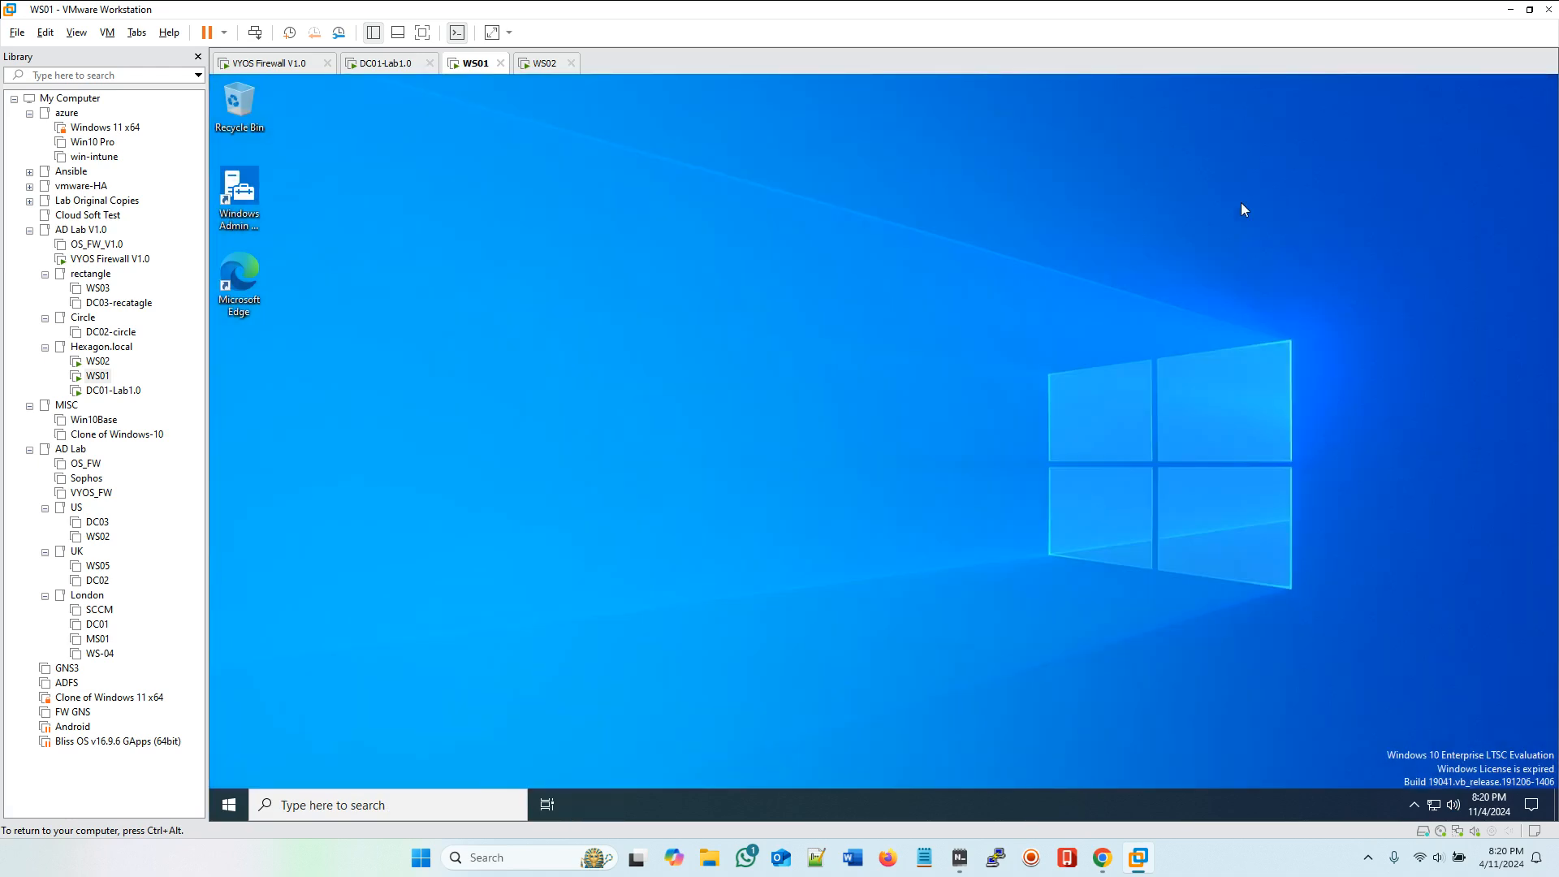
{"action": "left_click", "coordinate": [223, 804]}
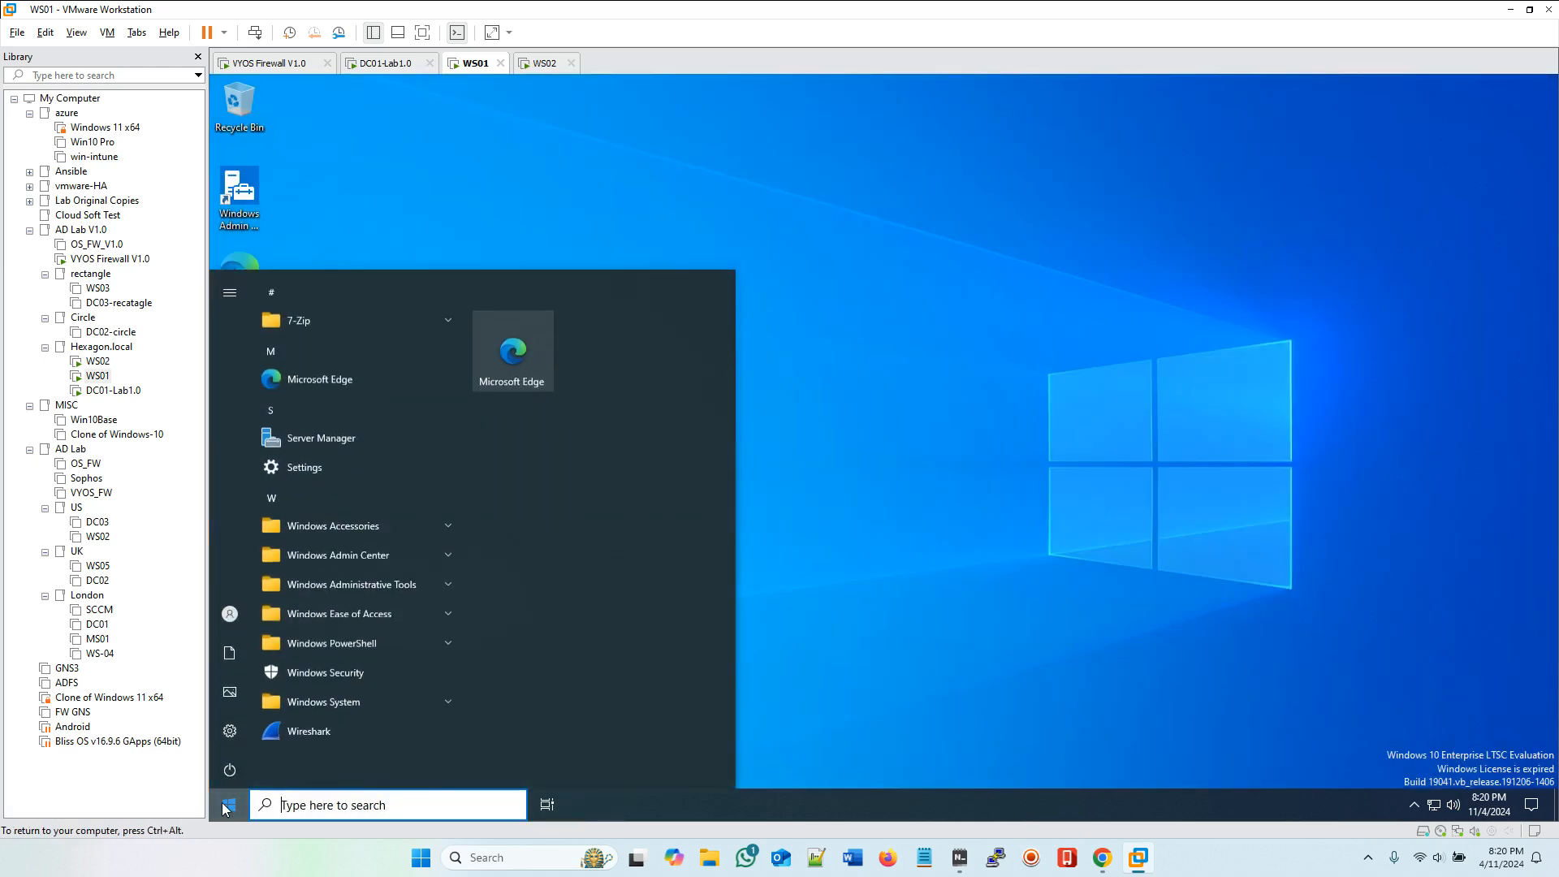
{"action": "left_click", "coordinate": [226, 617]}
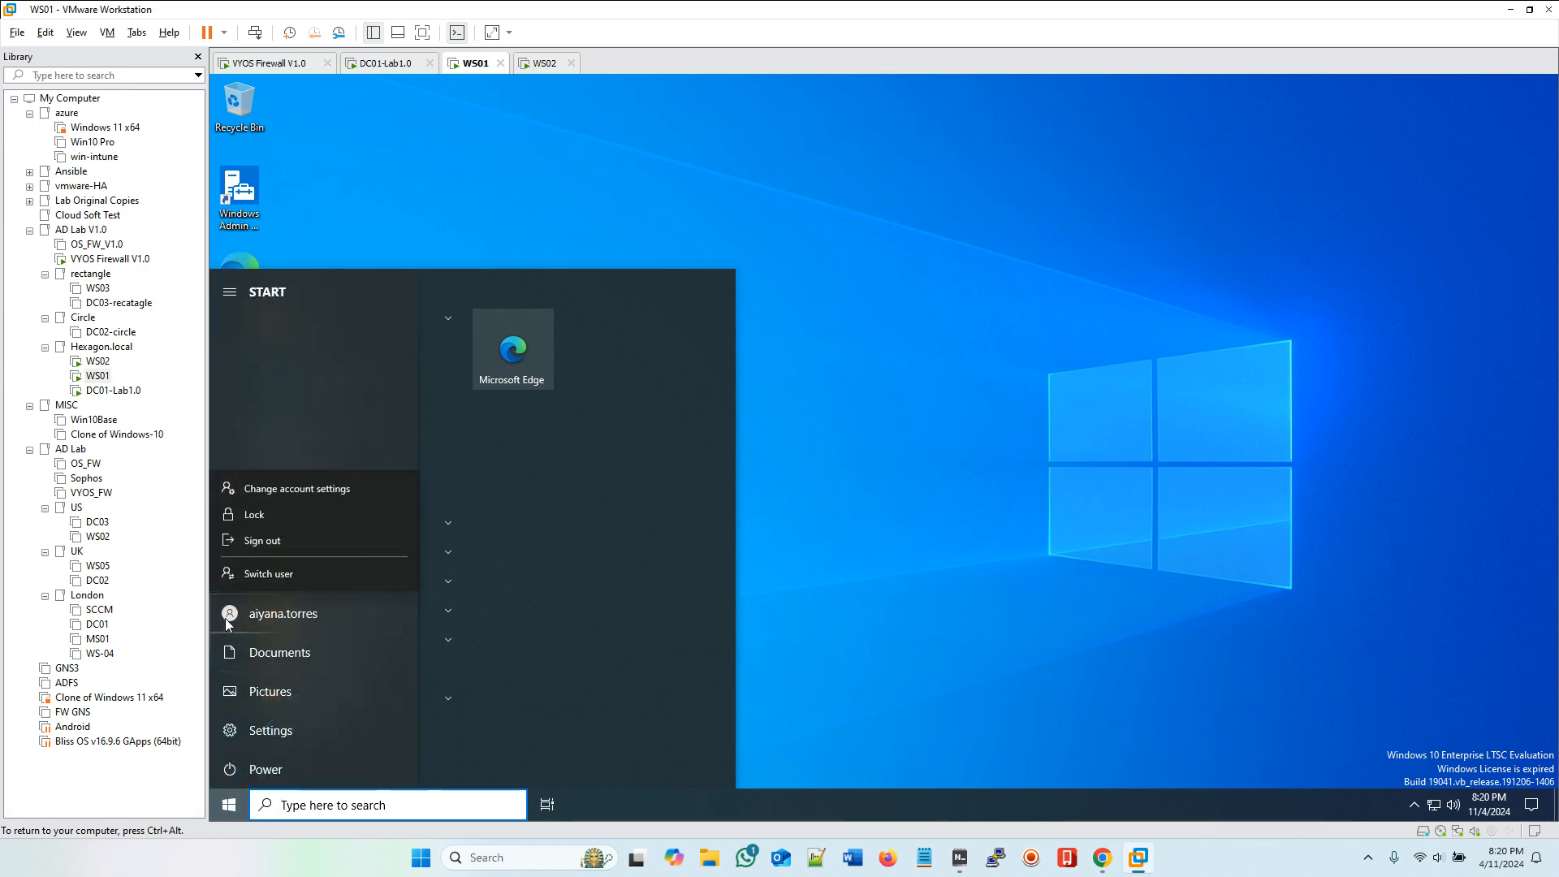
{"action": "key", "text": "Escape"}
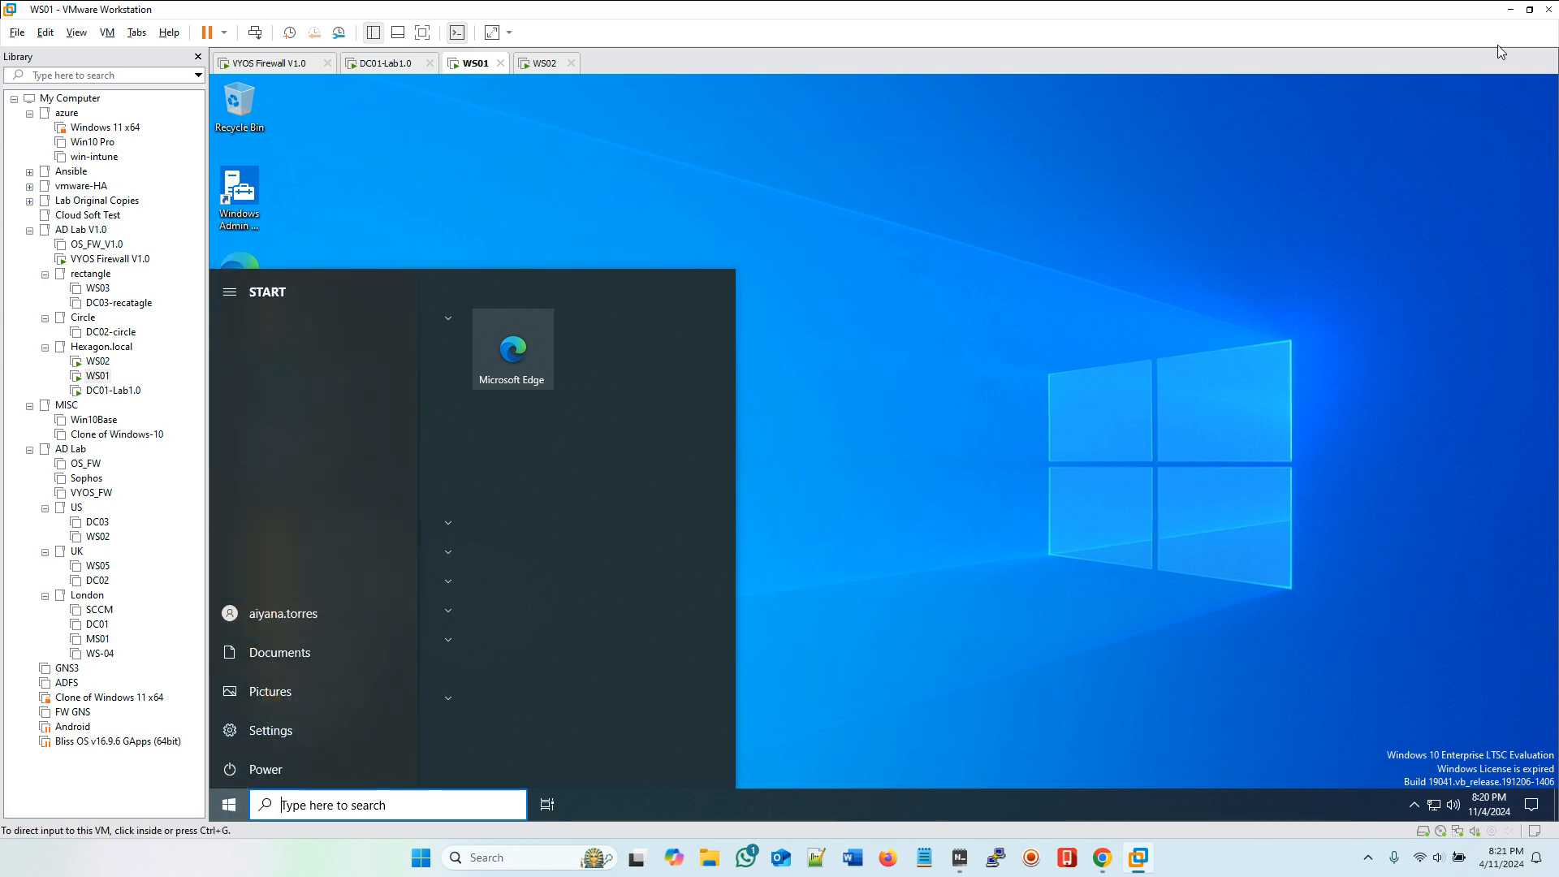
Step: Try to copy three spreadsheet files from the host desktop and paste them onto the WS01 desktop
{"action": "left_click", "coordinate": [1510, 9]}
{"action": "left_click_drag", "start_coordinate": [383, 37], "coordinate": [757, 273]}
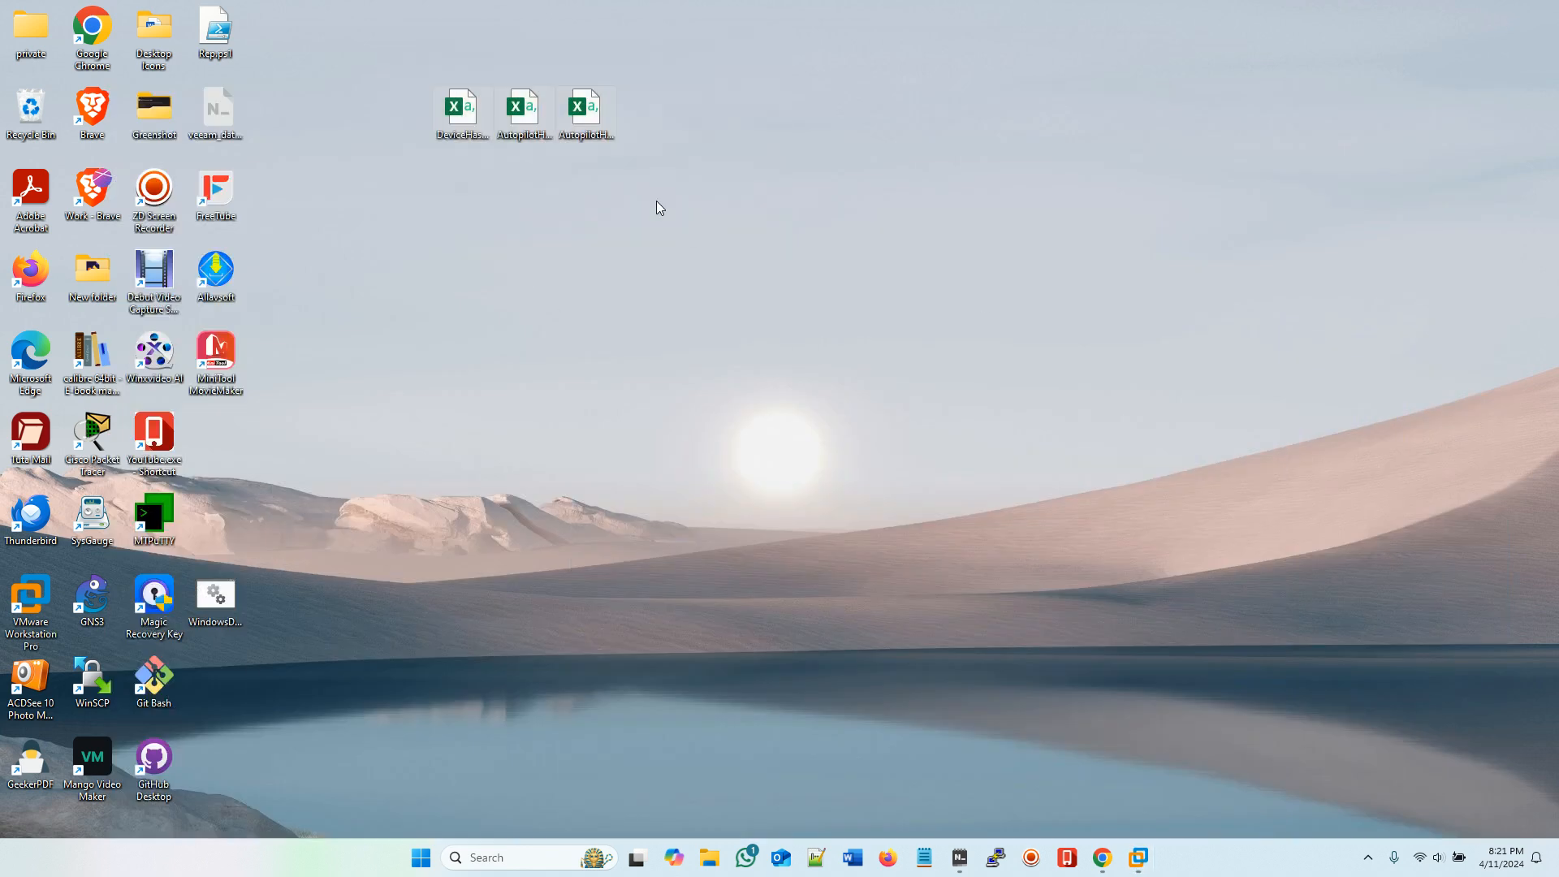
{"action": "right_click", "coordinate": [583, 120]}
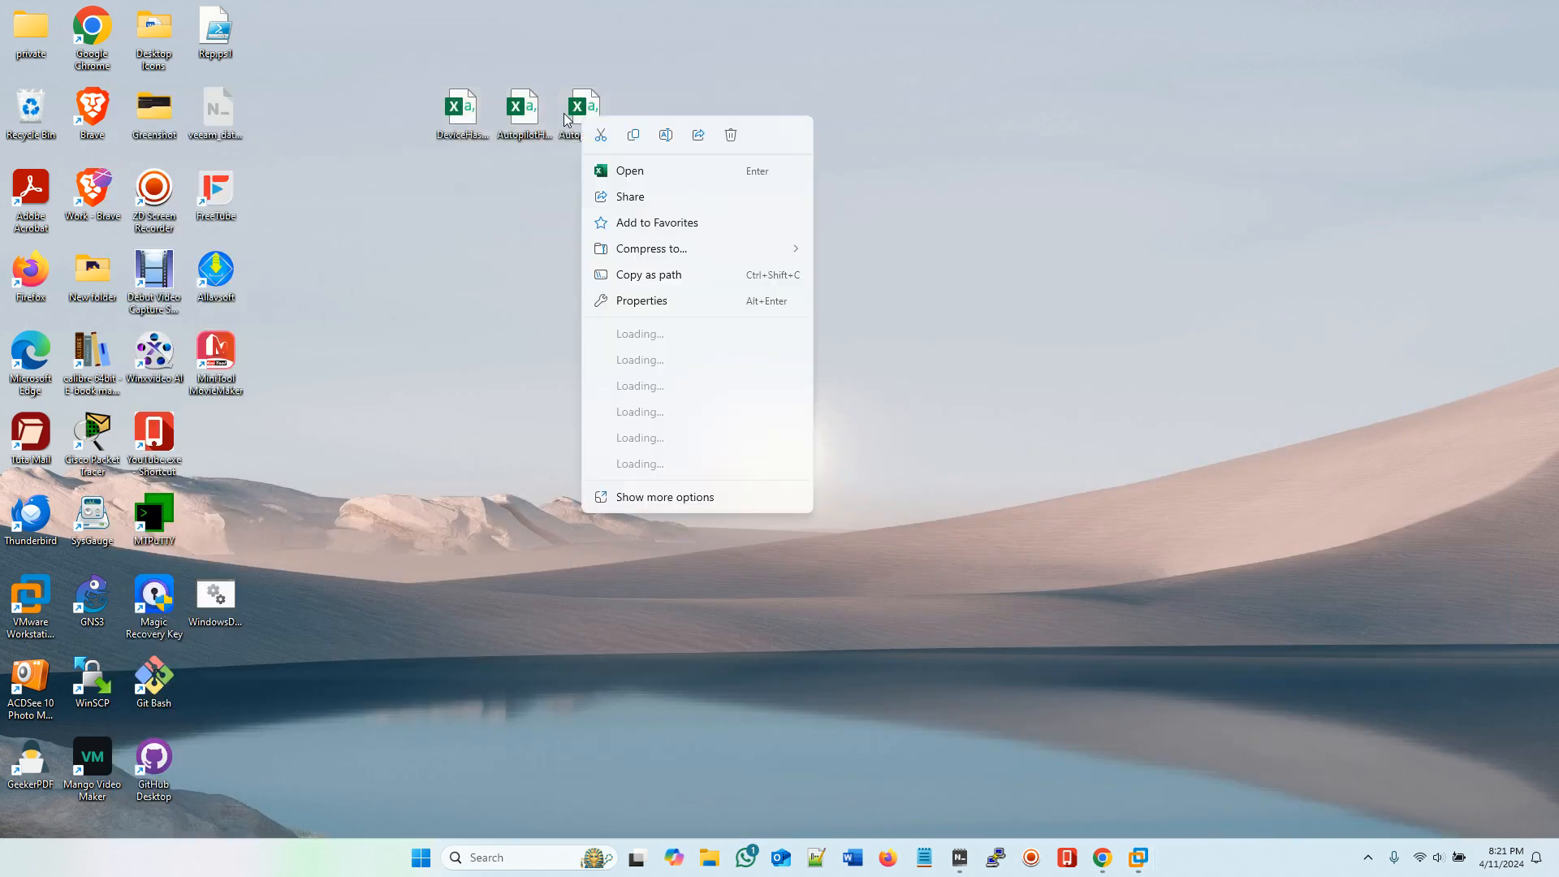
{"action": "left_click", "coordinate": [634, 136]}
{"action": "mouse_move", "coordinate": [1157, 853]}
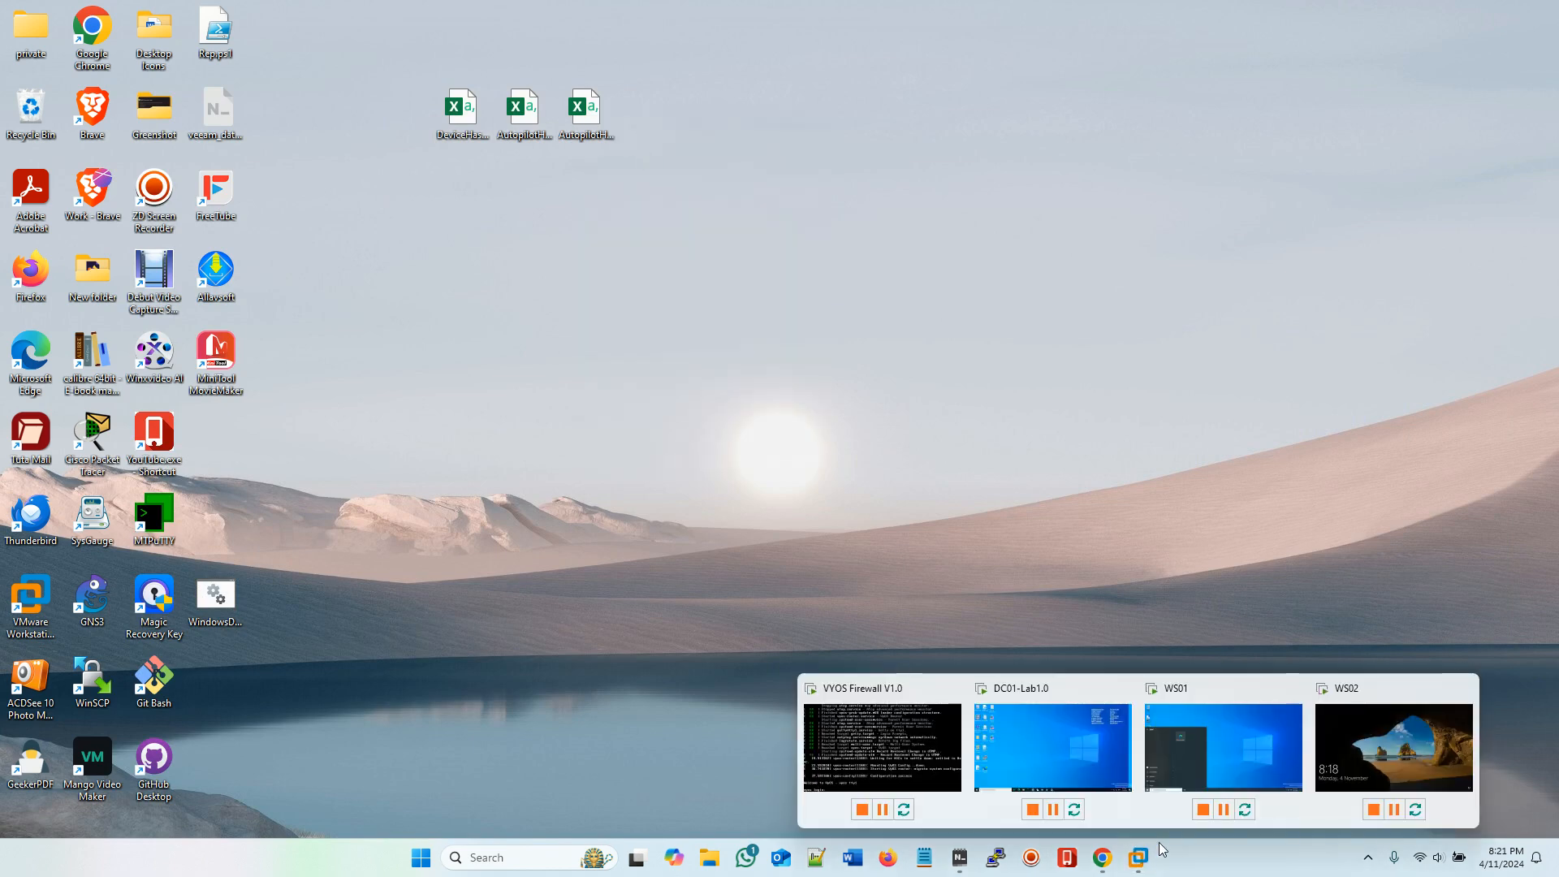
{"action": "left_click", "coordinate": [1265, 776]}
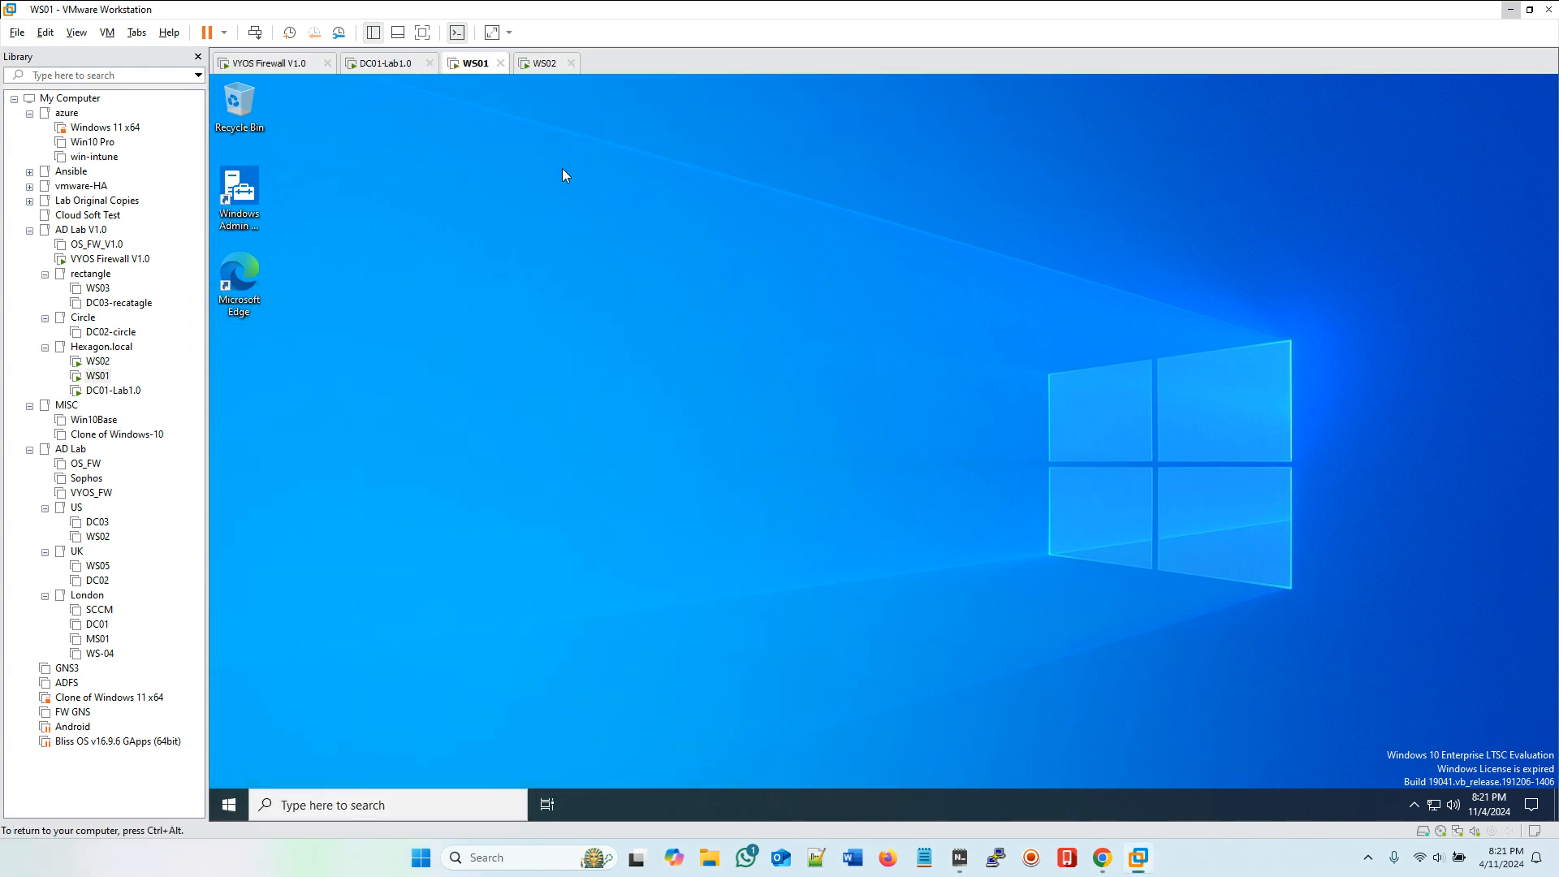
{"action": "right_click", "coordinate": [455, 314]}
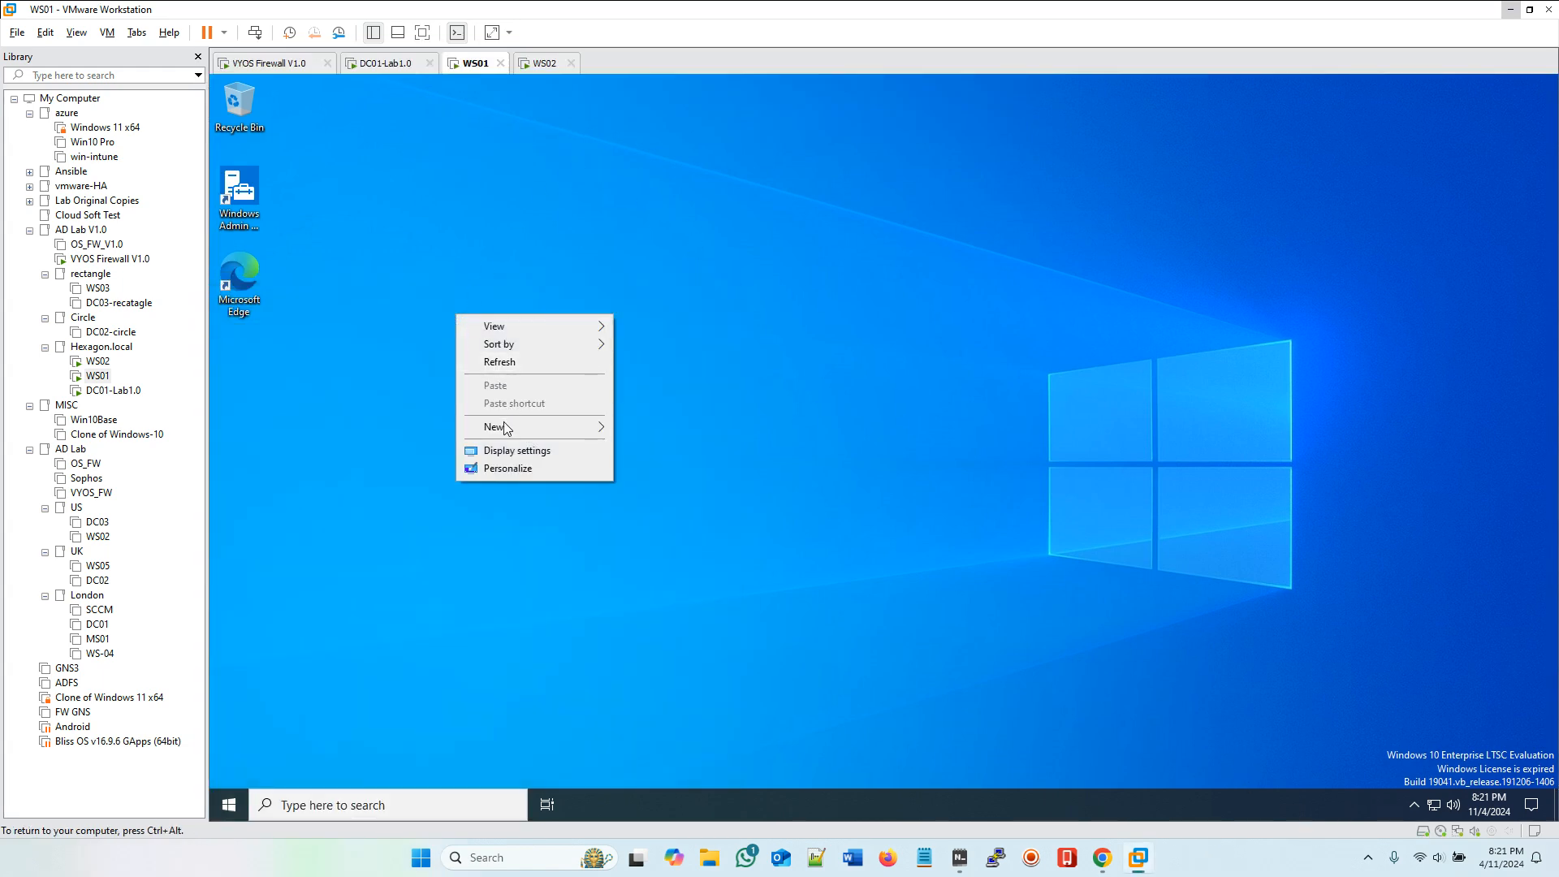
{"action": "right_click", "coordinate": [500, 235]}
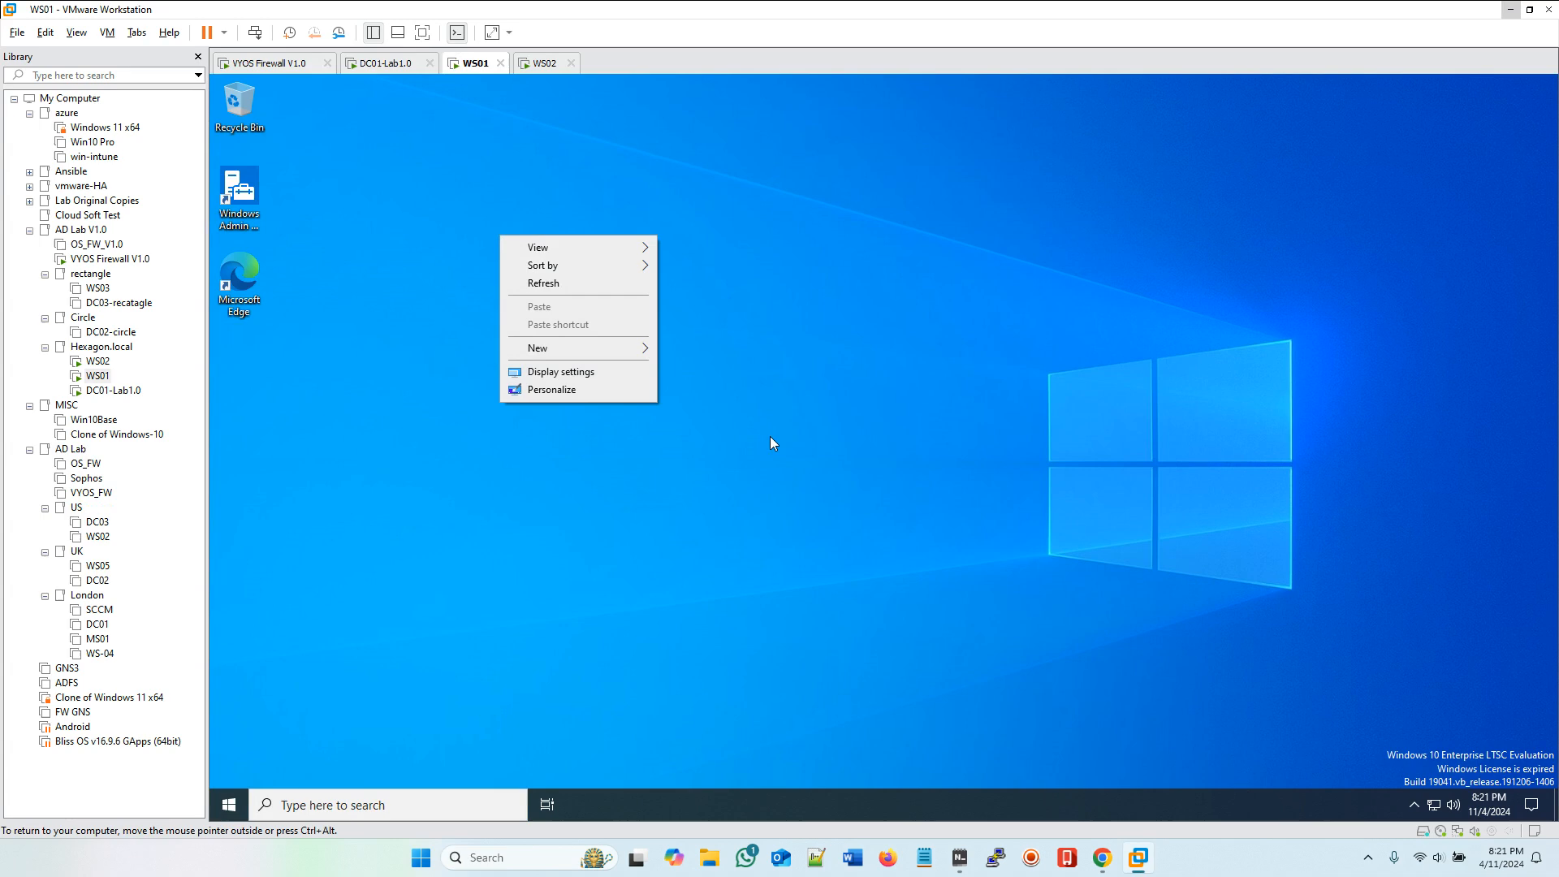
{"action": "left_click", "coordinate": [938, 721]}
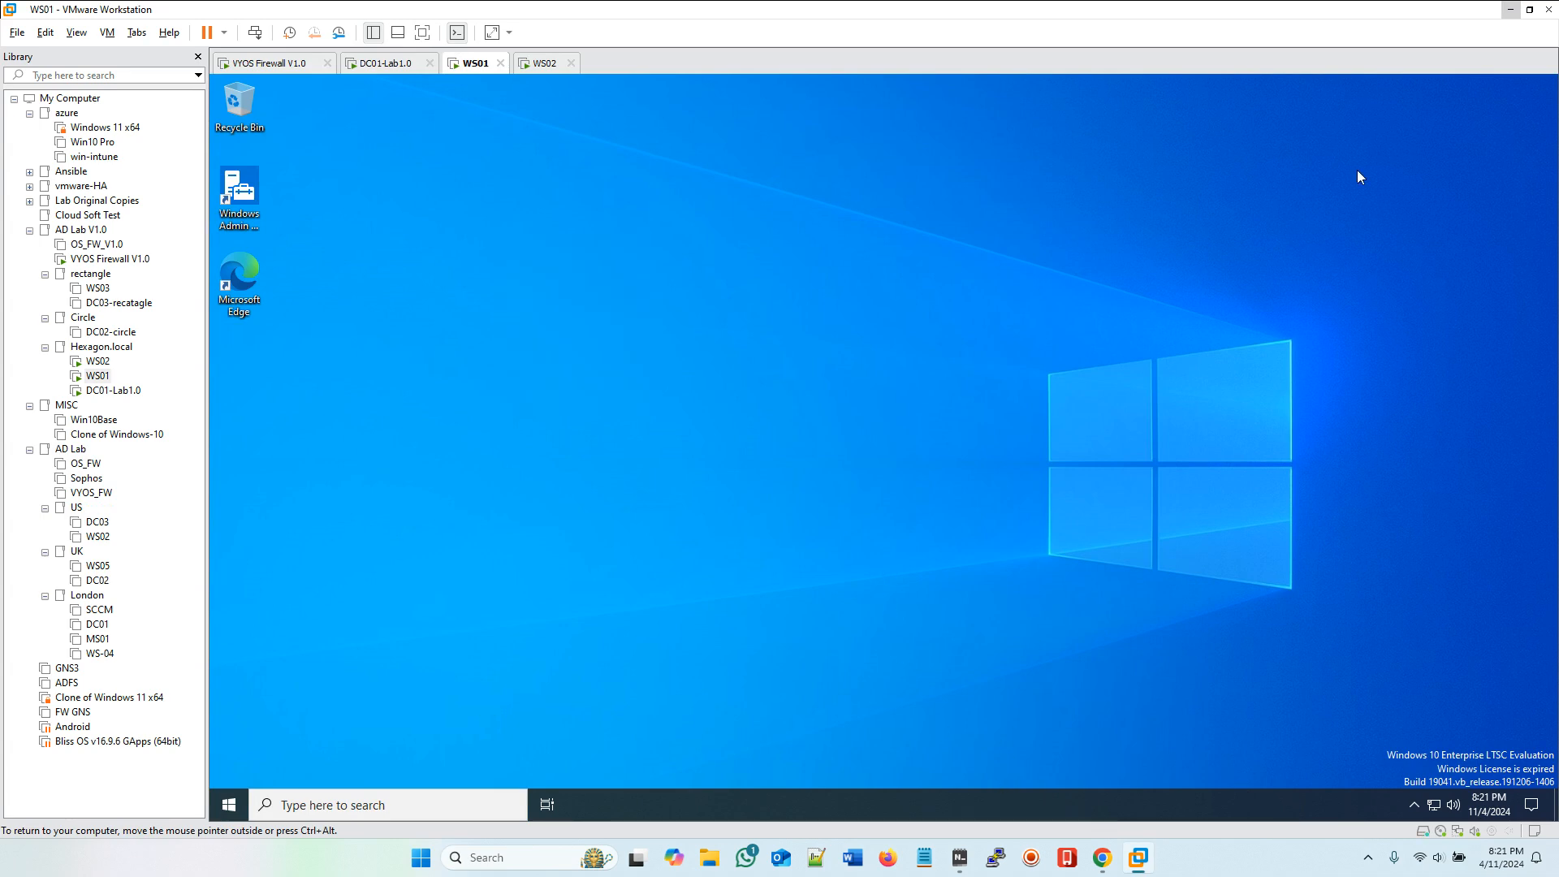
Step: Copy the three spreadsheet files from the host desktop again and paste them onto the WS01 desktop
{"action": "left_click", "coordinate": [1510, 10]}
{"action": "left_click_drag", "start_coordinate": [406, 52], "coordinate": [809, 226]}
{"action": "right_click", "coordinate": [517, 119]}
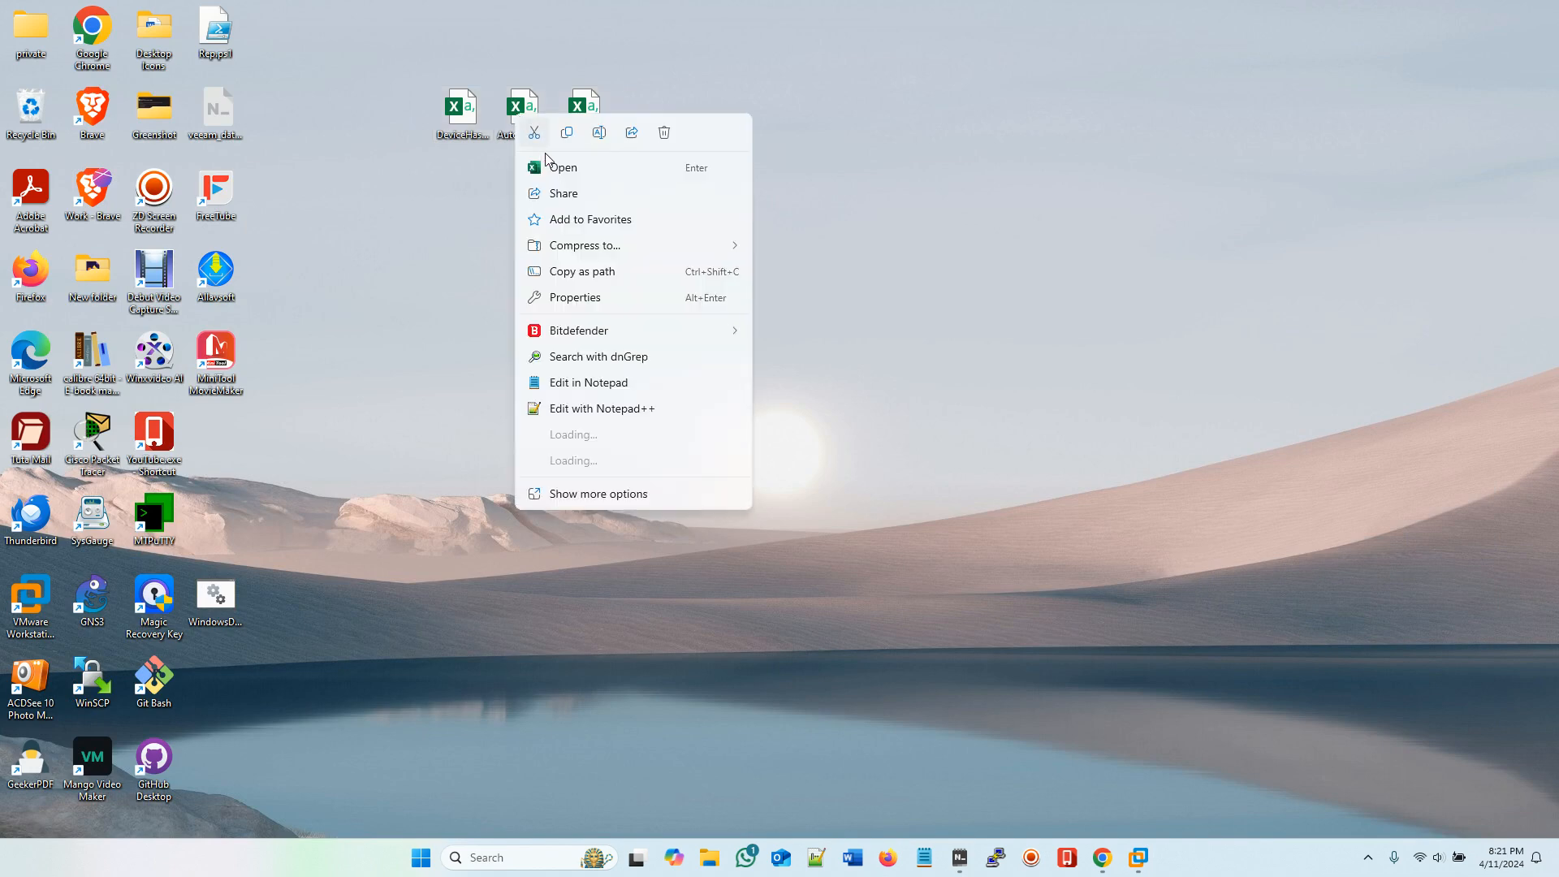
{"action": "left_click", "coordinate": [571, 136]}
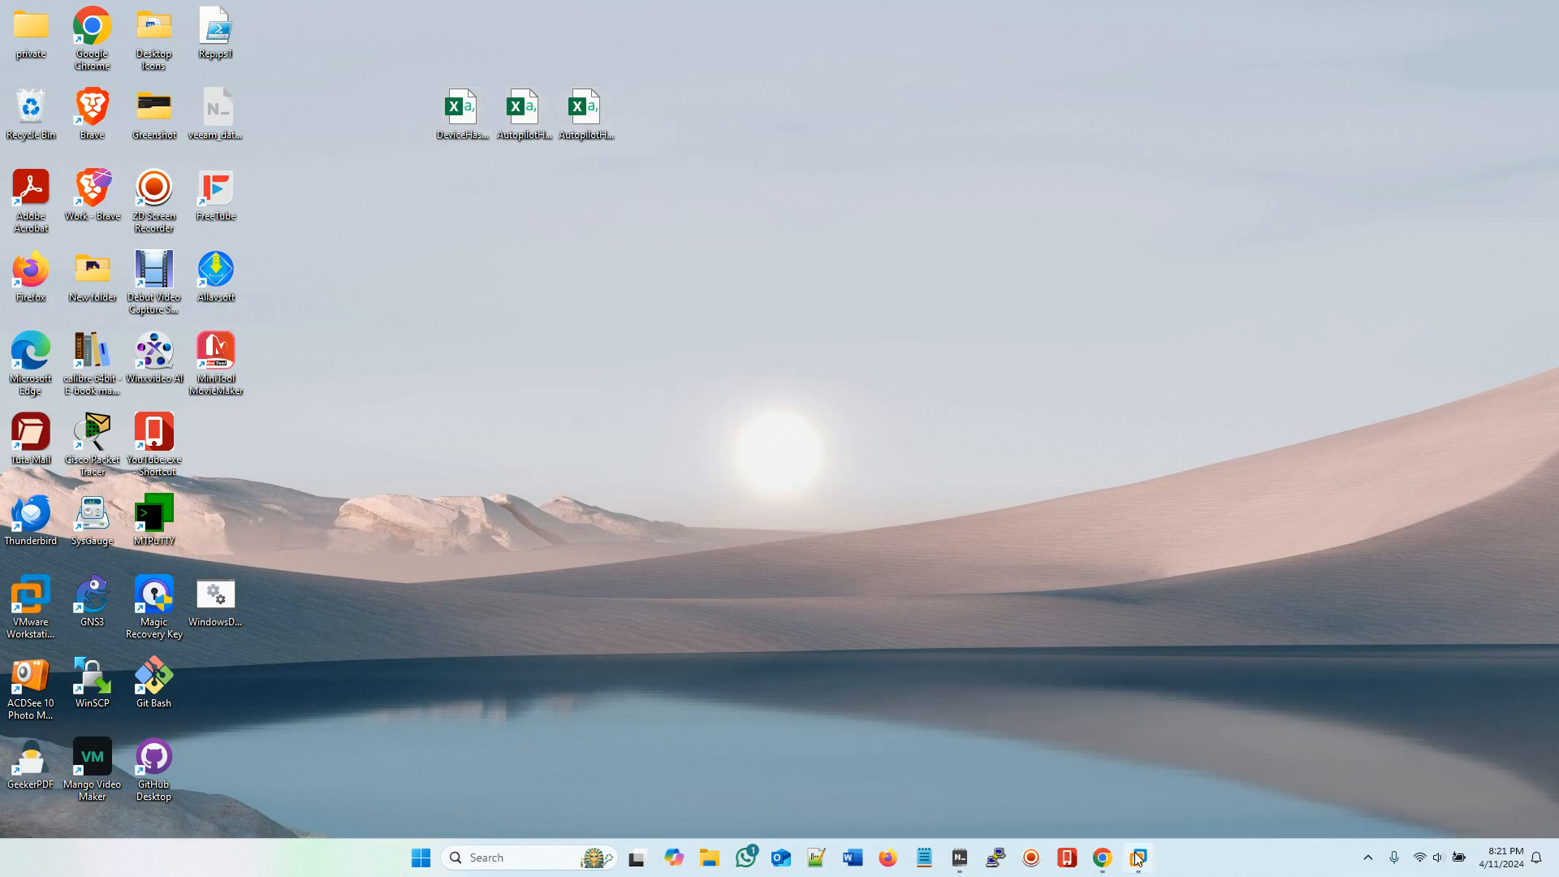
{"action": "mouse_move", "coordinate": [1137, 856]}
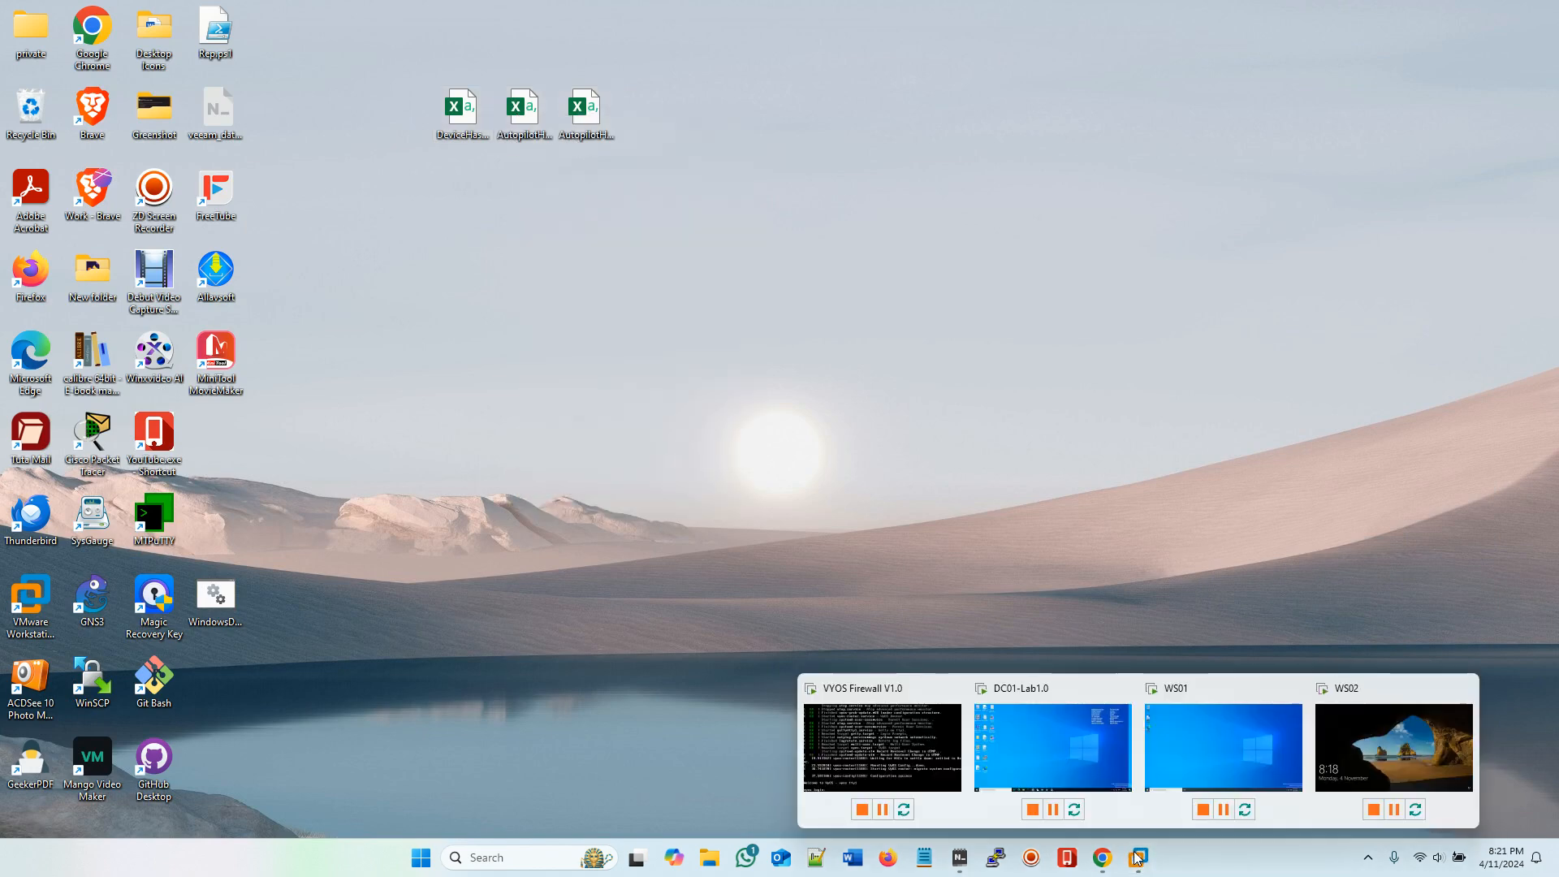
{"action": "left_click", "coordinate": [1253, 757]}
{"action": "right_click", "coordinate": [489, 196]}
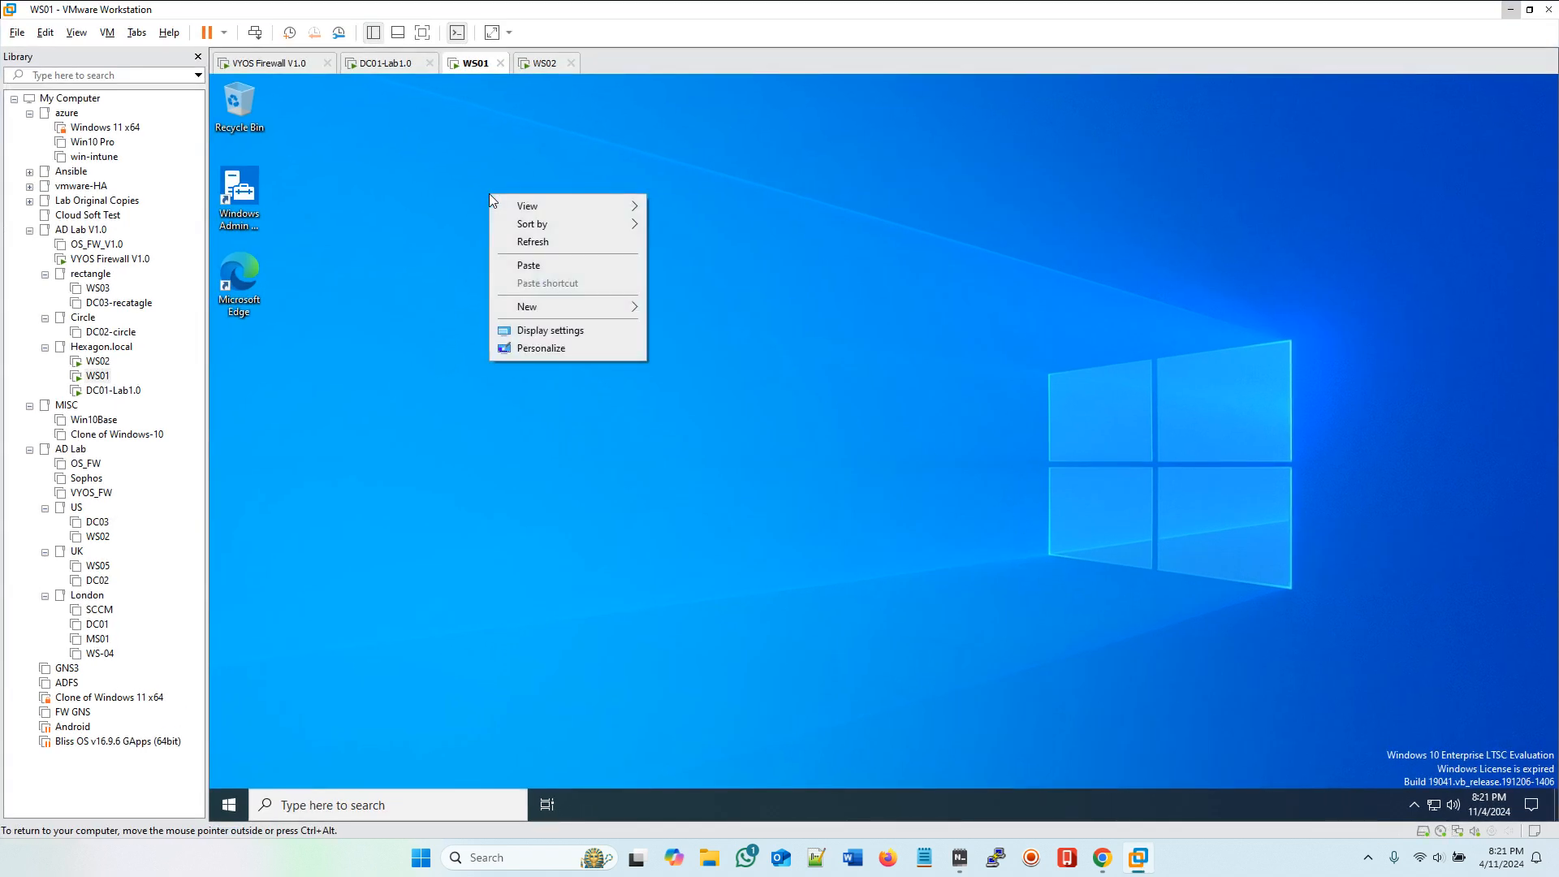
{"action": "left_click", "coordinate": [529, 266]}
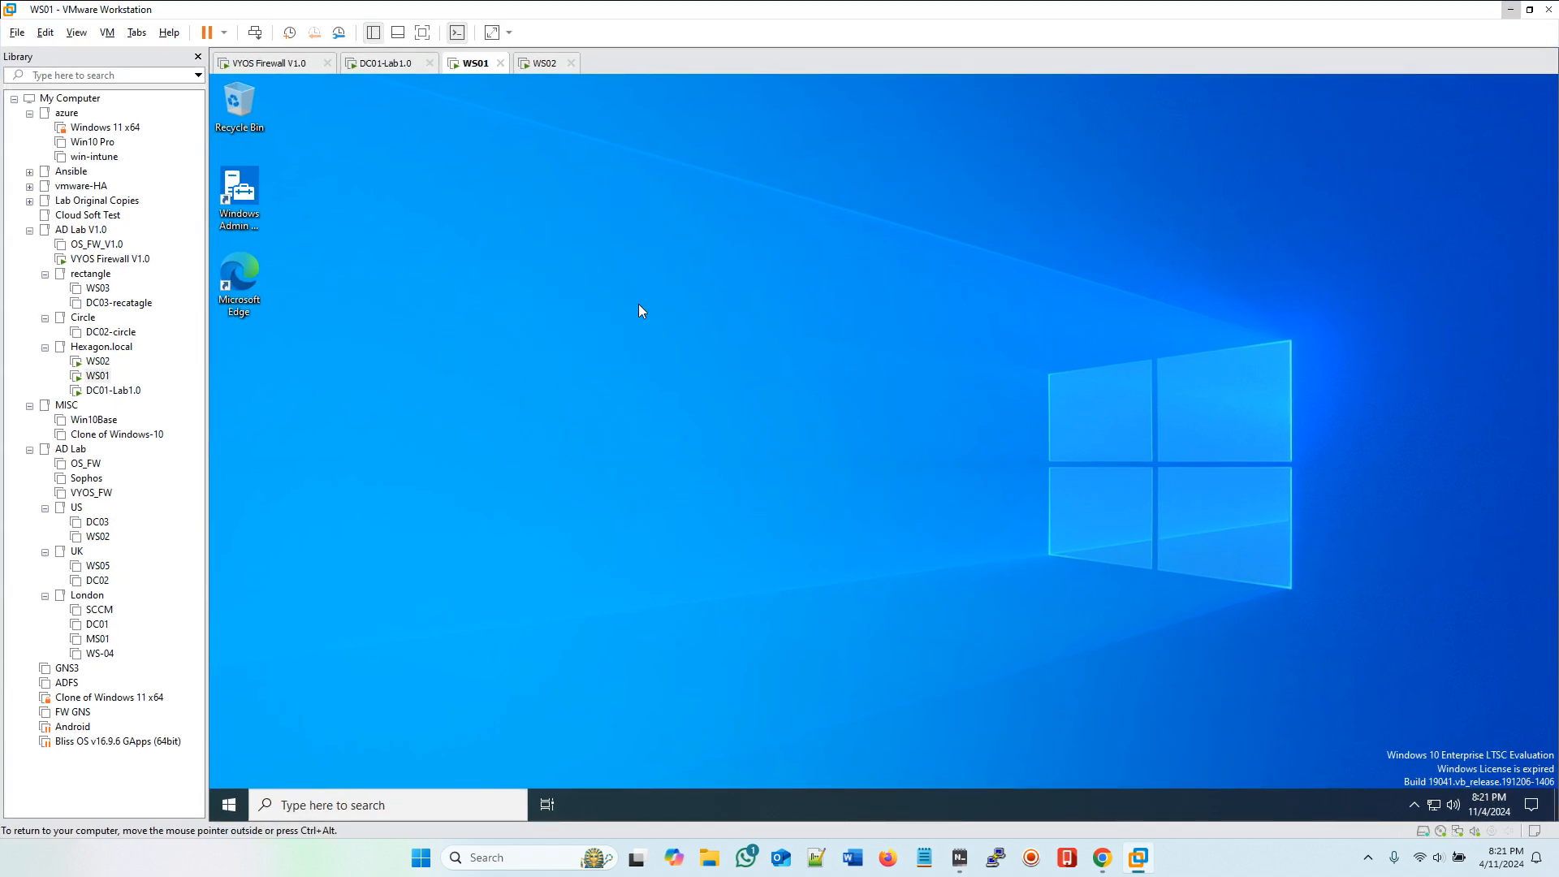
{"action": "left_click", "coordinate": [639, 306]}
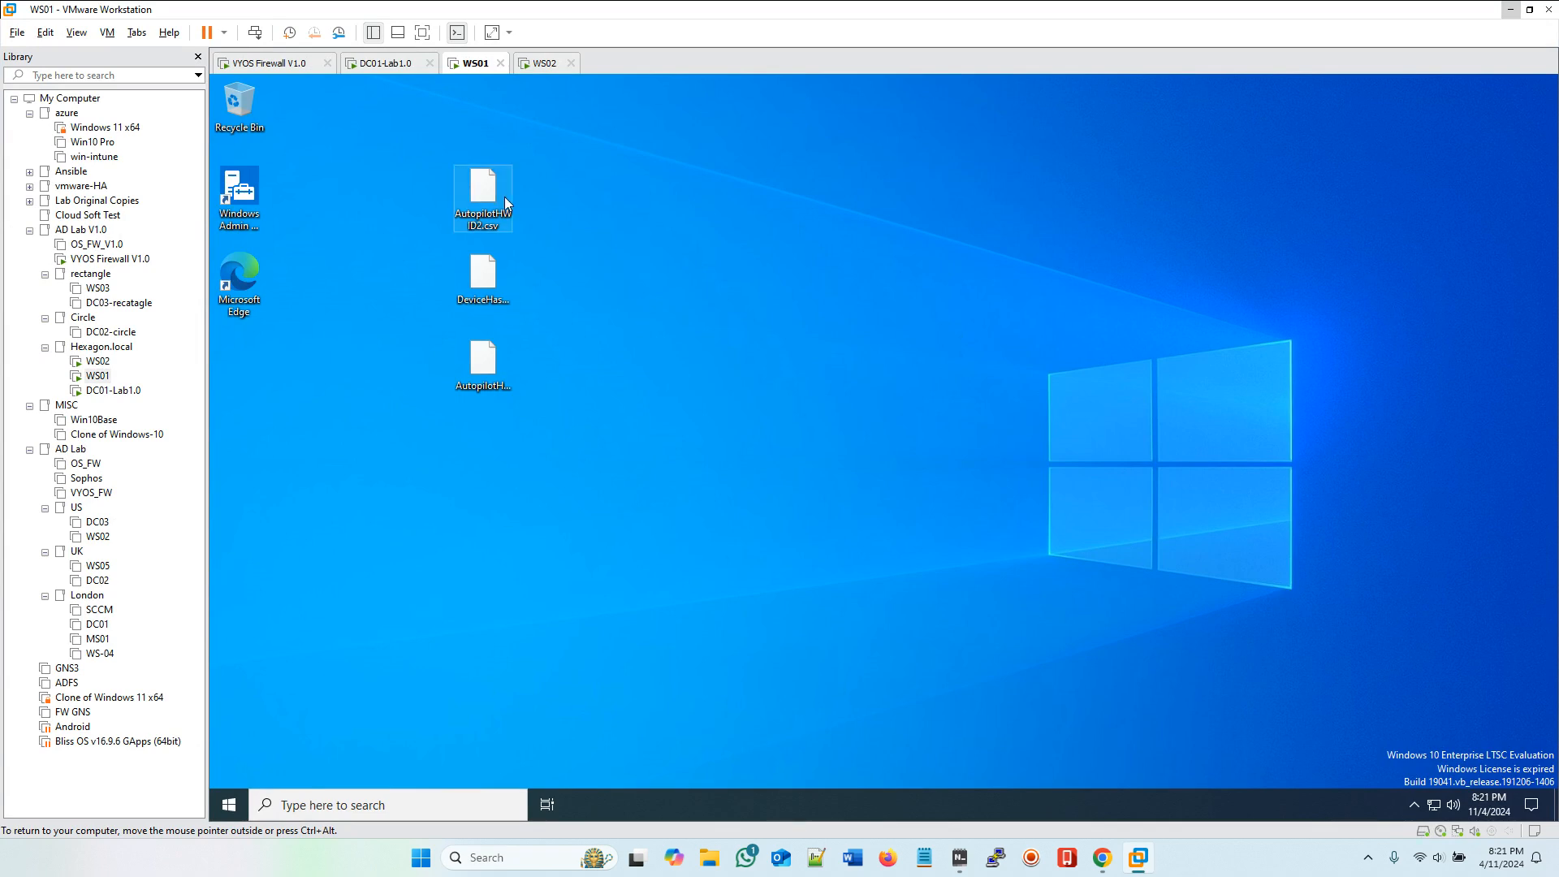
Step: Move the three pasted files slightly left on the WS01 desktop
{"action": "left_click_drag", "start_coordinate": [485, 195], "coordinate": [426, 193]}
{"action": "left_click_drag", "start_coordinate": [489, 284], "coordinate": [424, 277]}
{"action": "left_click_drag", "start_coordinate": [484, 375], "coordinate": [435, 376]}
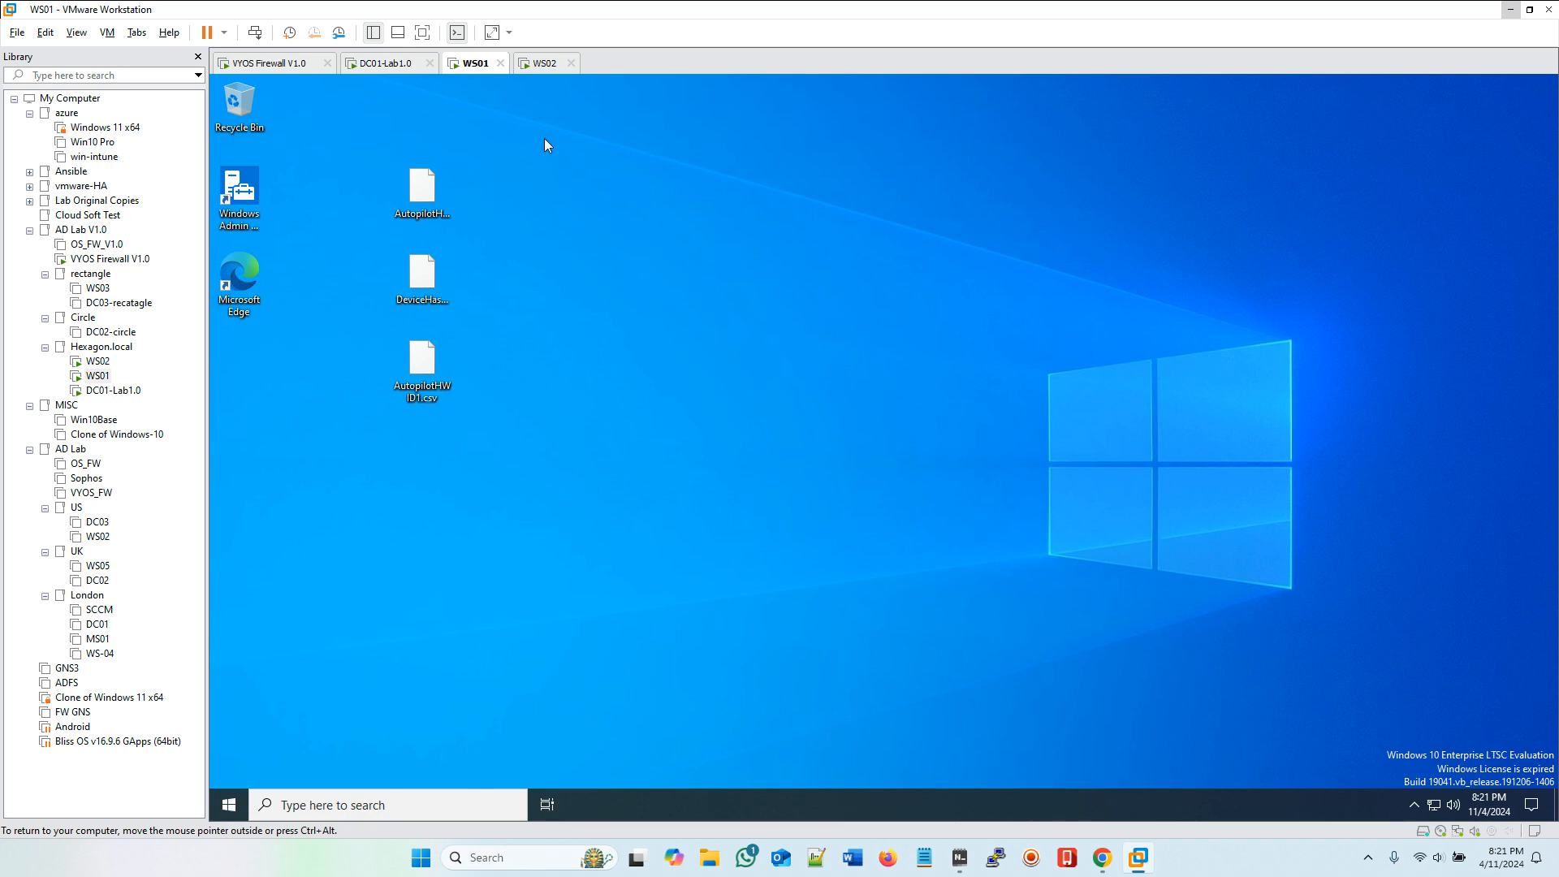
Step: Sign the Marketing user out of WS01 through the Ctrl+Alt+Del screen
{"action": "left_click", "coordinate": [537, 64]}
{"action": "left_click", "coordinate": [475, 65]}
{"action": "left_click", "coordinate": [254, 32]}
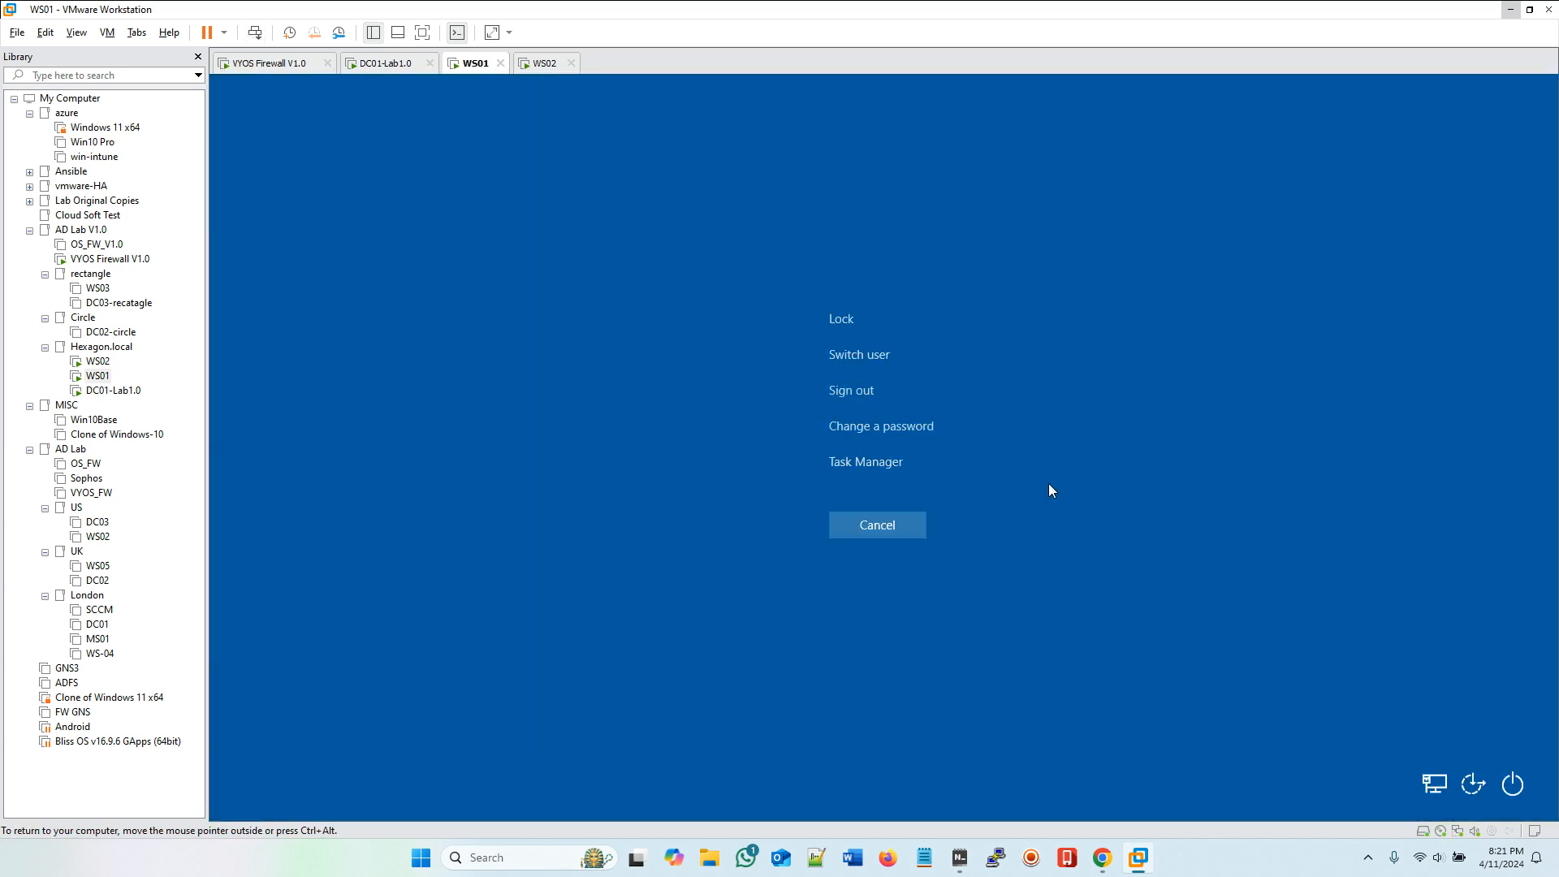
{"action": "left_click", "coordinate": [855, 393]}
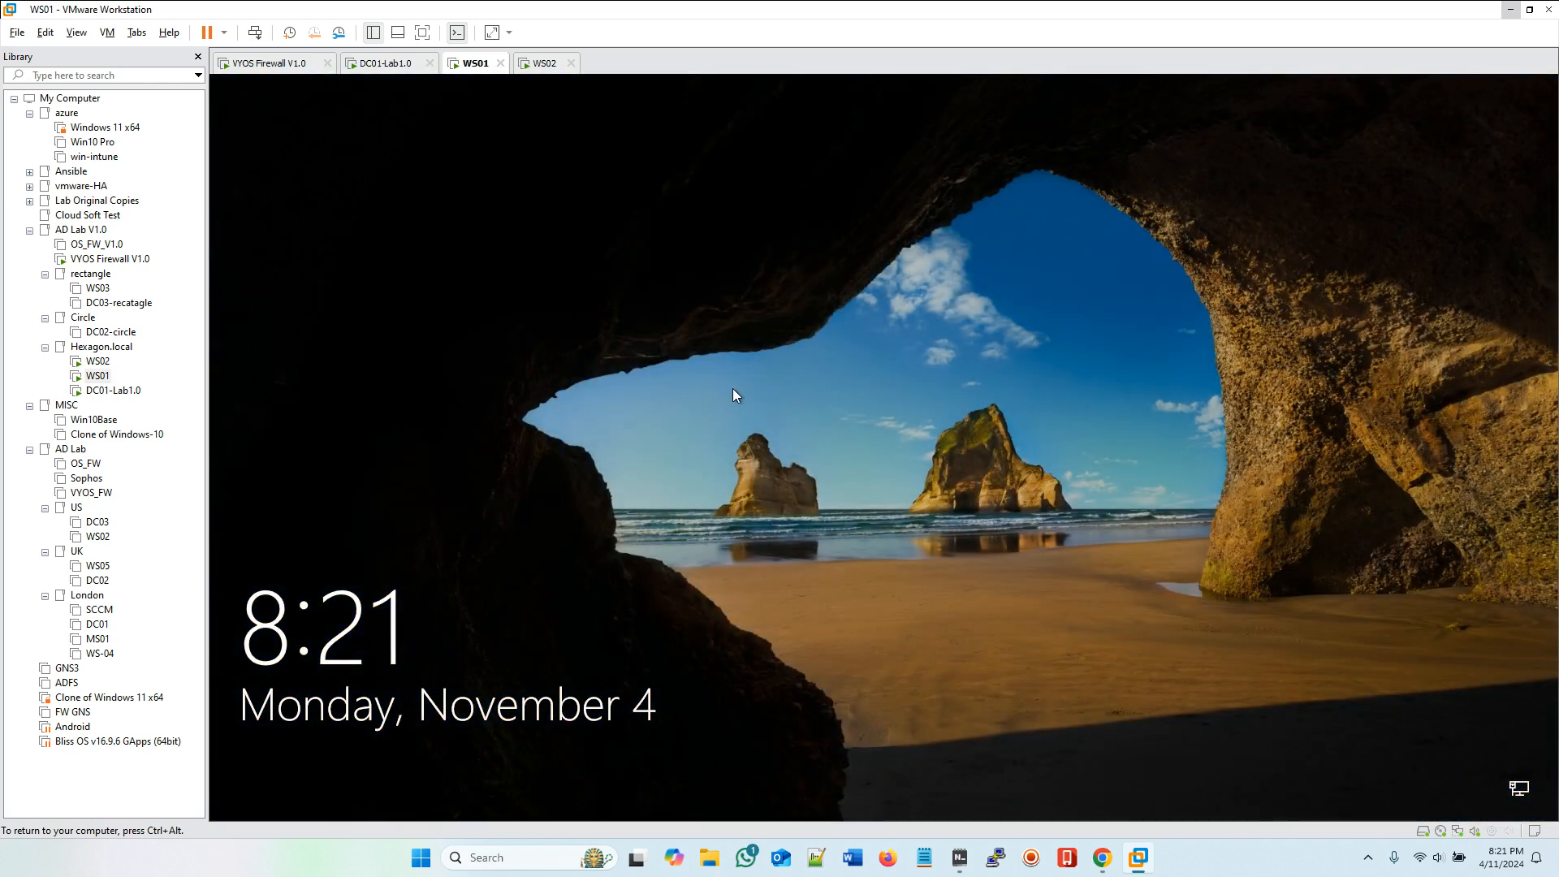
{"action": "left_click", "coordinate": [732, 390]}
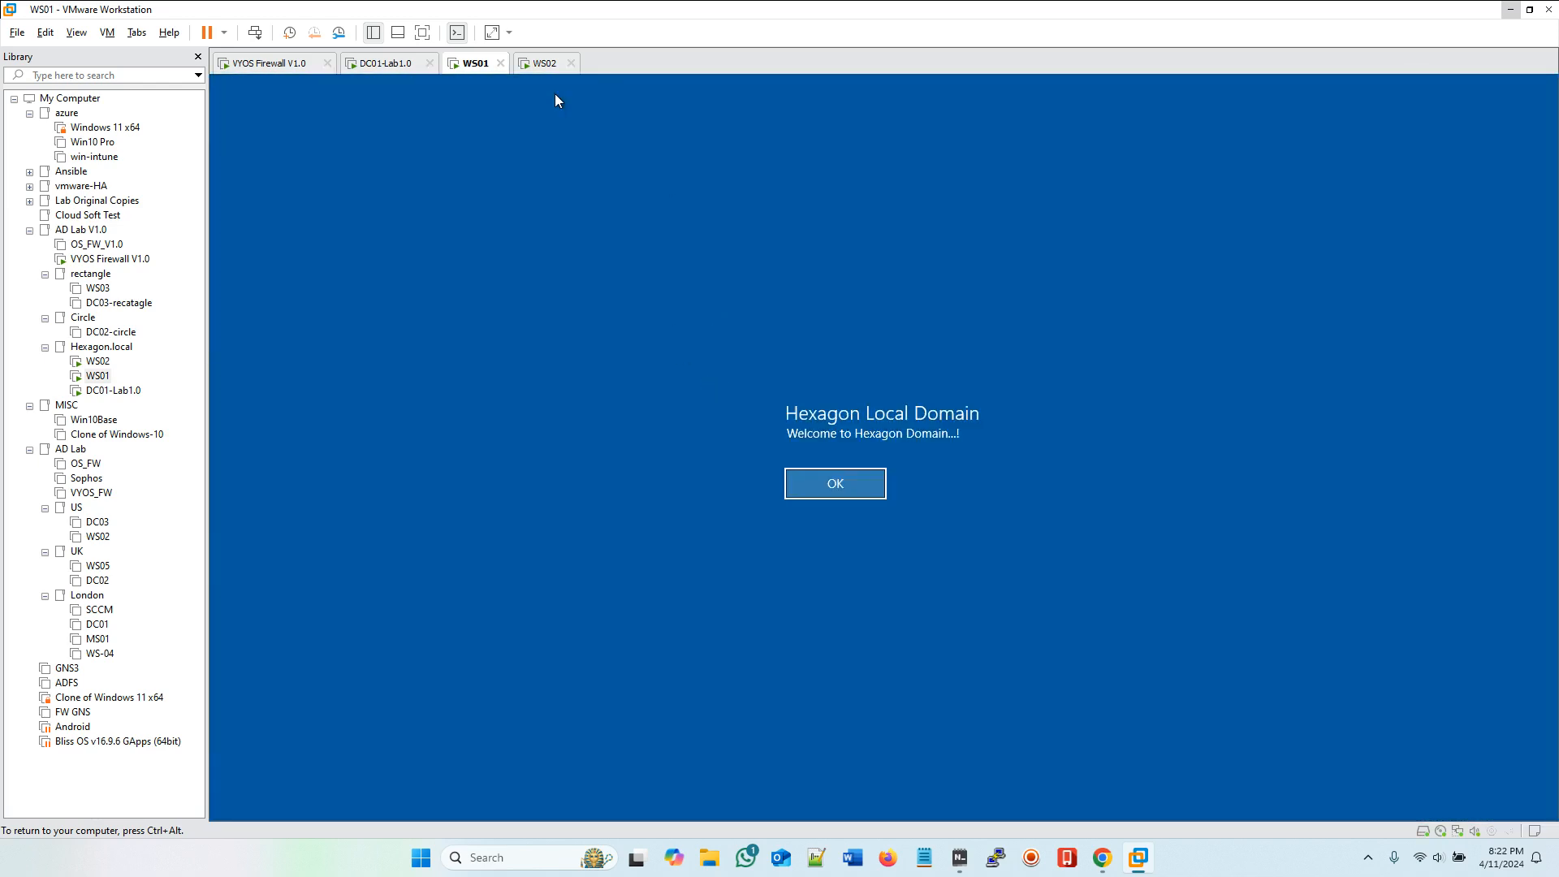
Step: Switch to WS02, acknowledge the Hexagon Local Domain logon notice, and choose Other user
{"action": "left_click", "coordinate": [551, 63]}
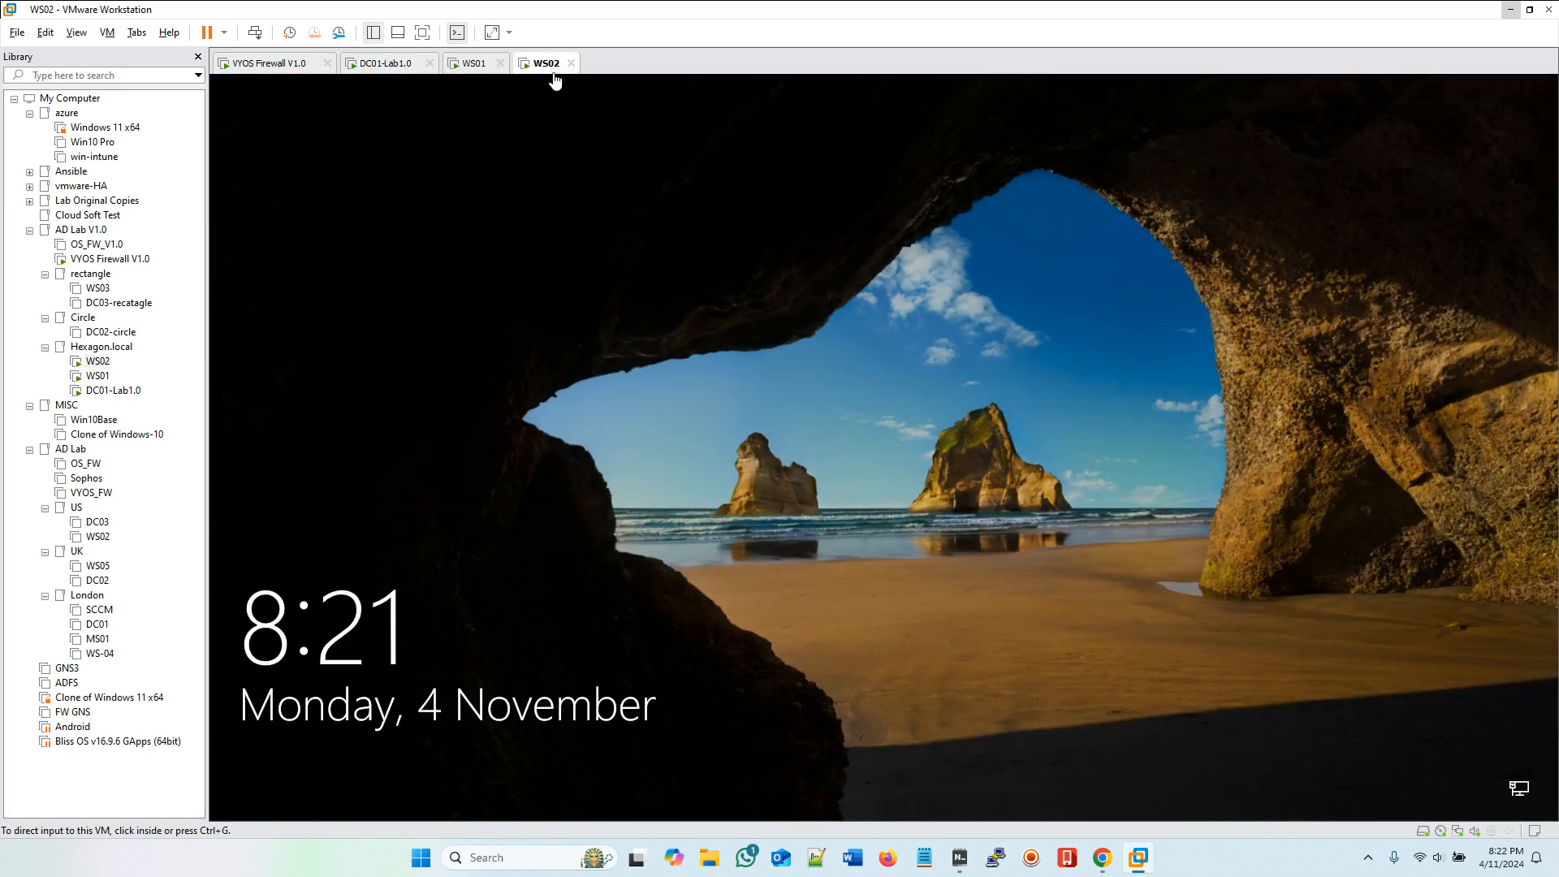
{"action": "left_click", "coordinate": [254, 33]}
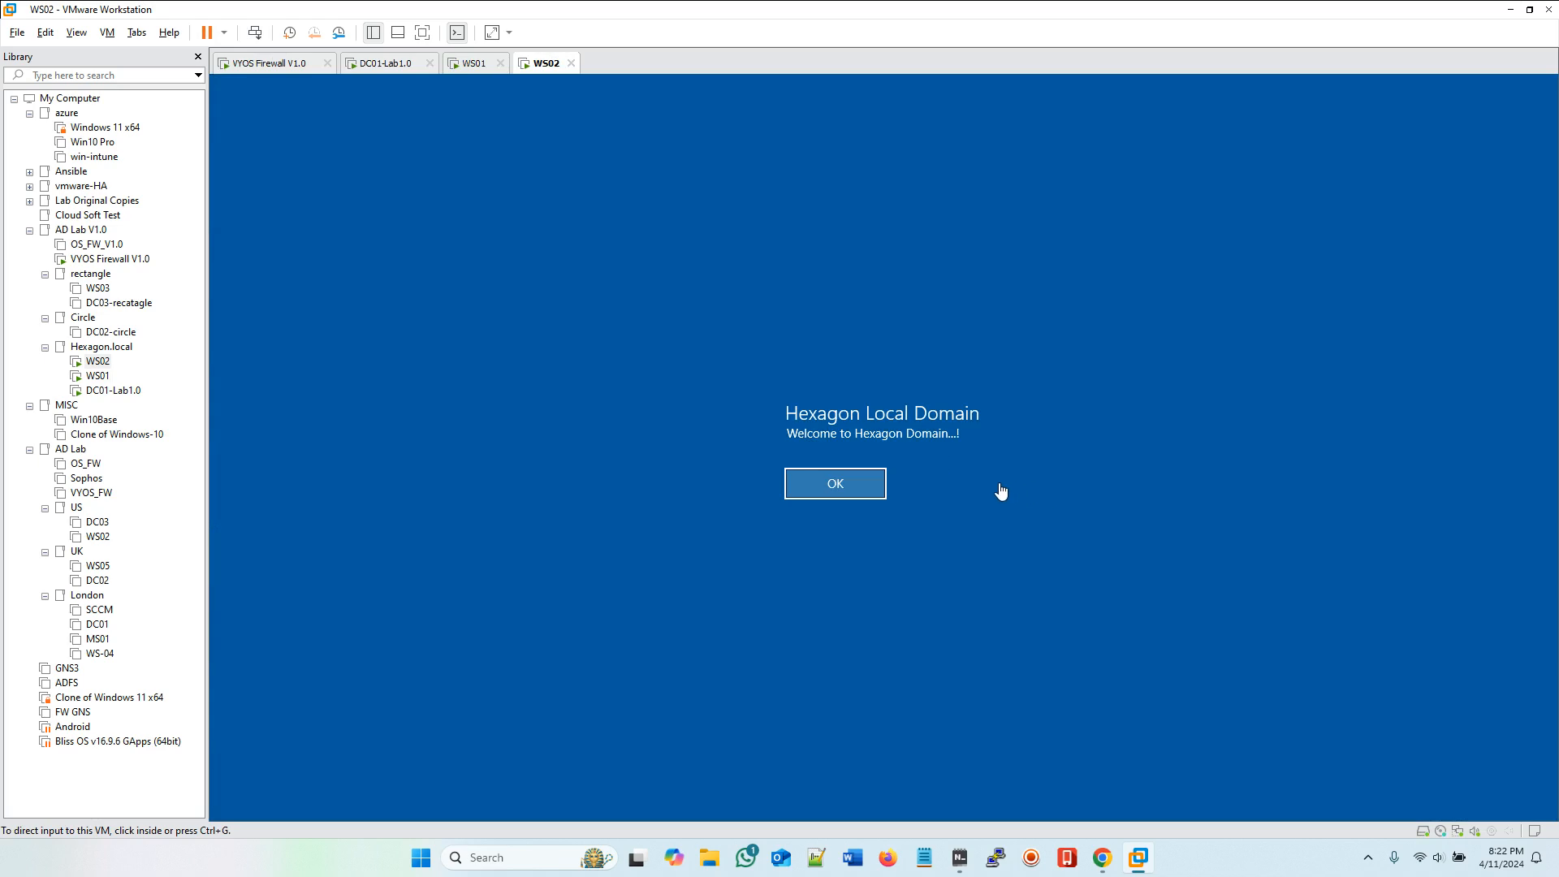
{"action": "left_click", "coordinate": [826, 489]}
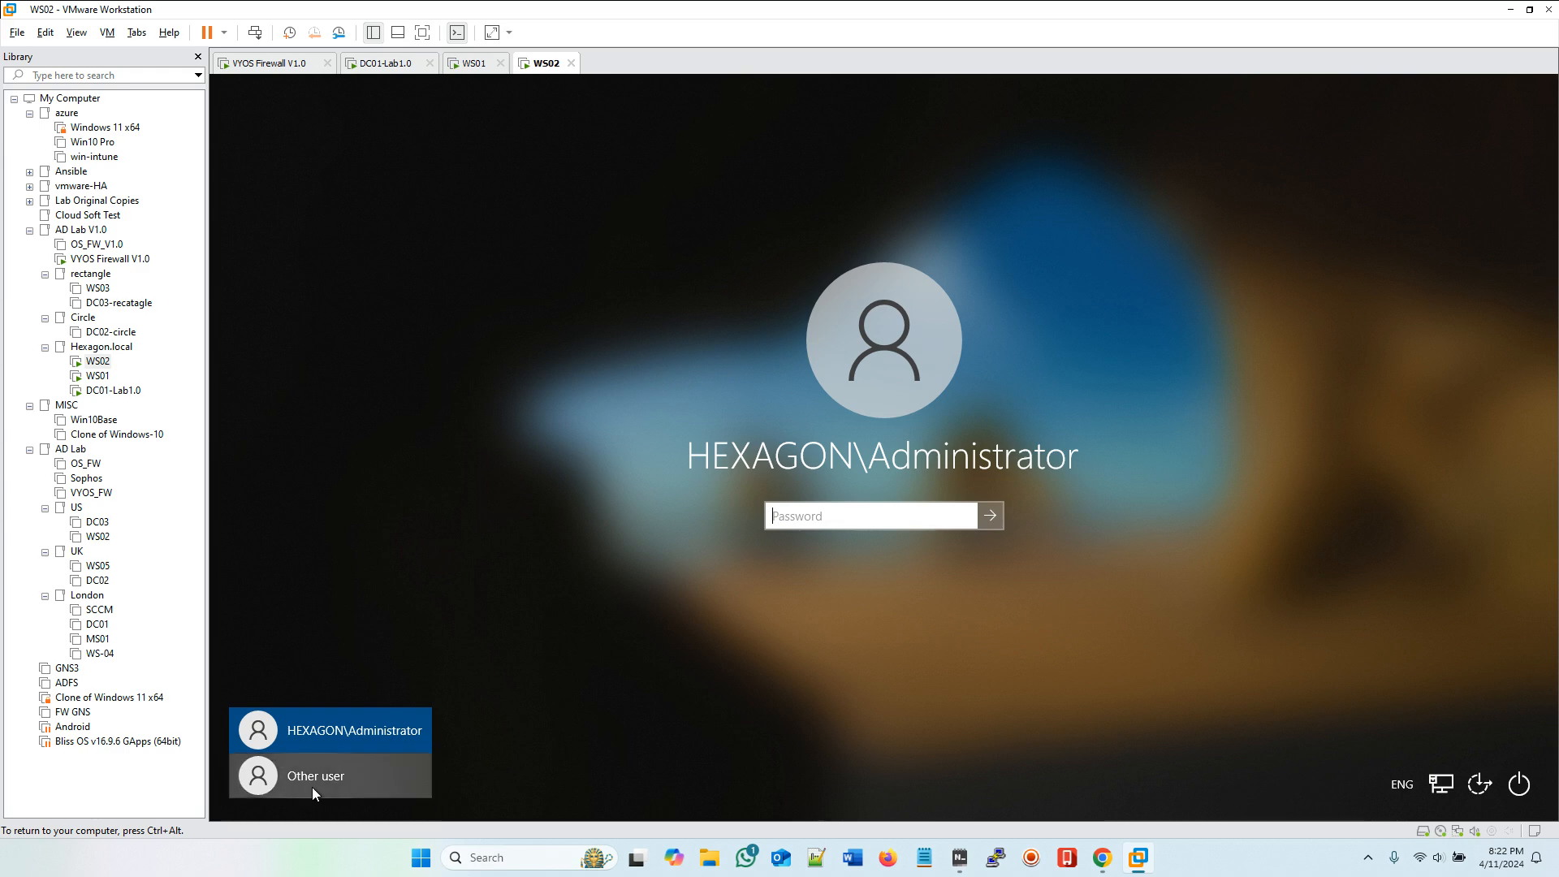
{"action": "left_click", "coordinate": [312, 791]}
Step: Sign in to WS02 as the first Marketing user, entering the domain user name and the account password
{"action": "left_click", "coordinate": [960, 858]}
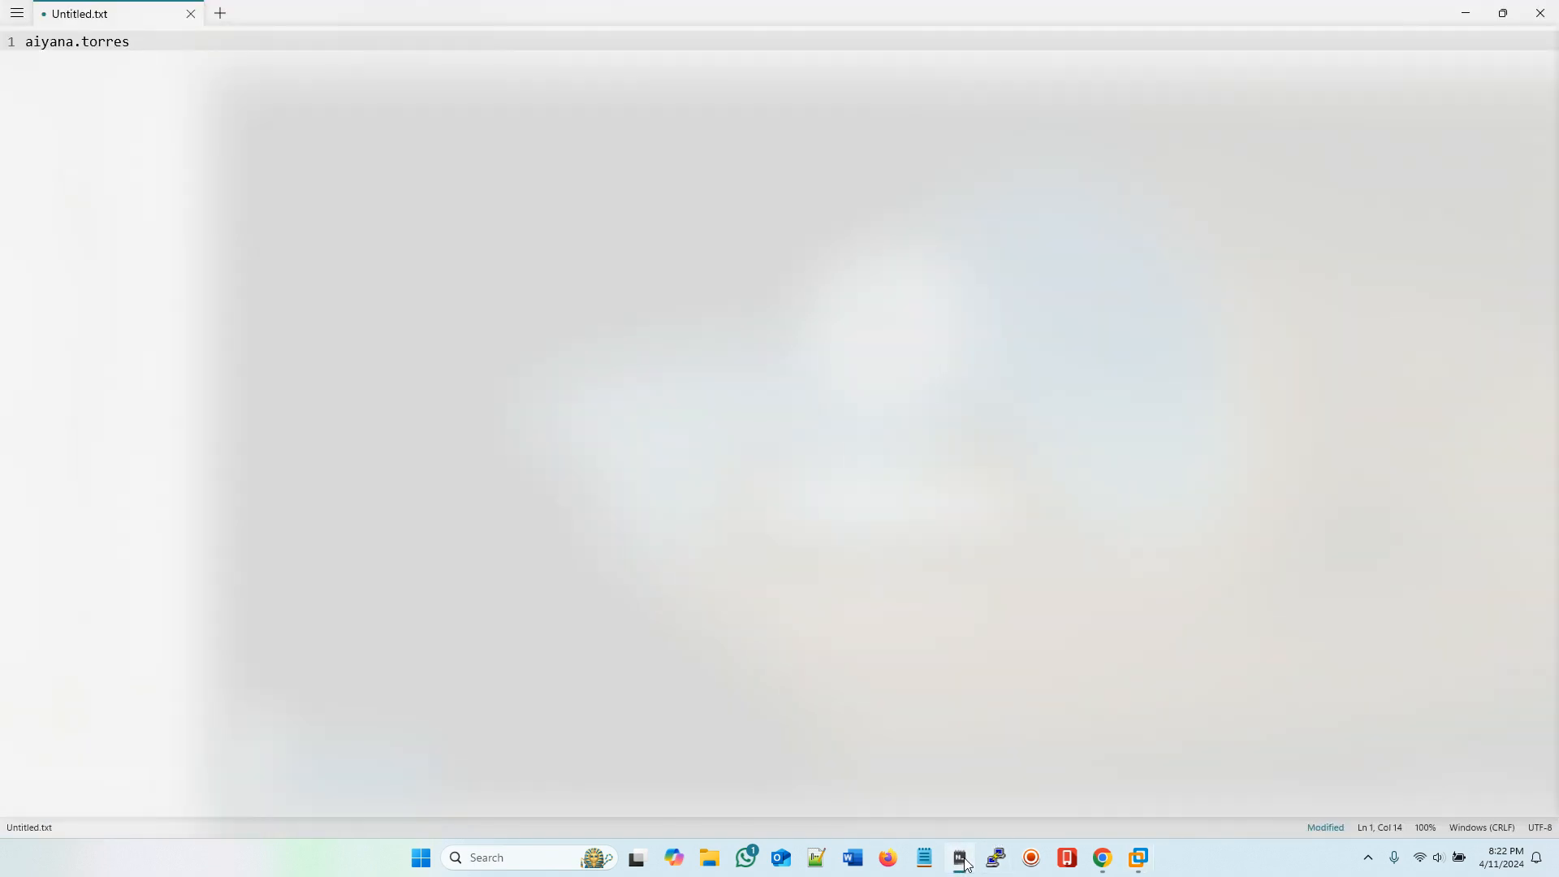
{"action": "left_click", "coordinate": [962, 861]}
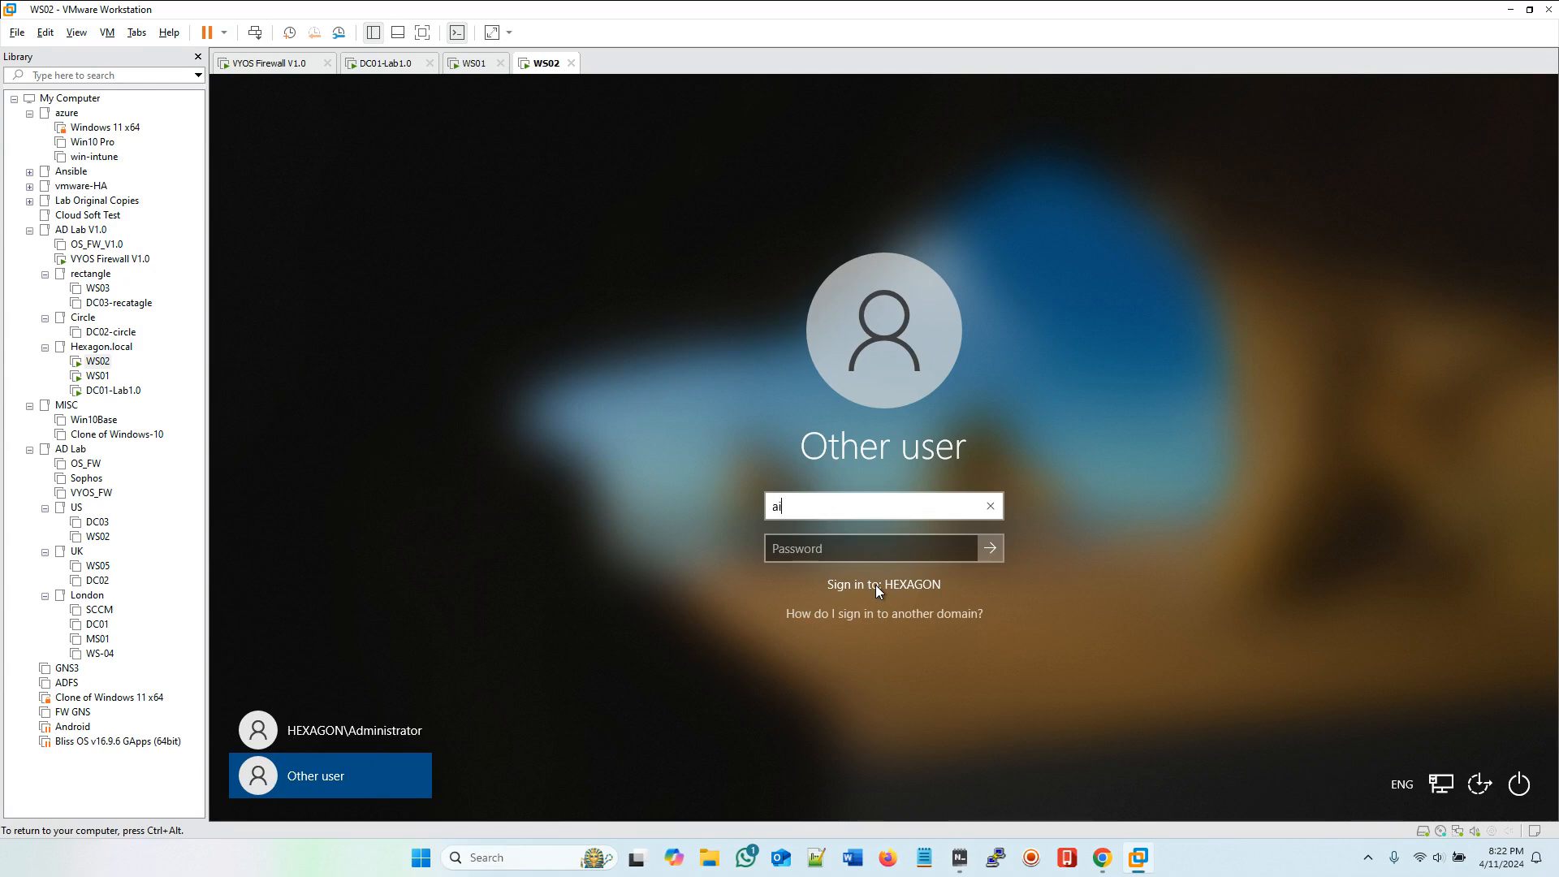
{"action": "left_click", "coordinate": [958, 864]}
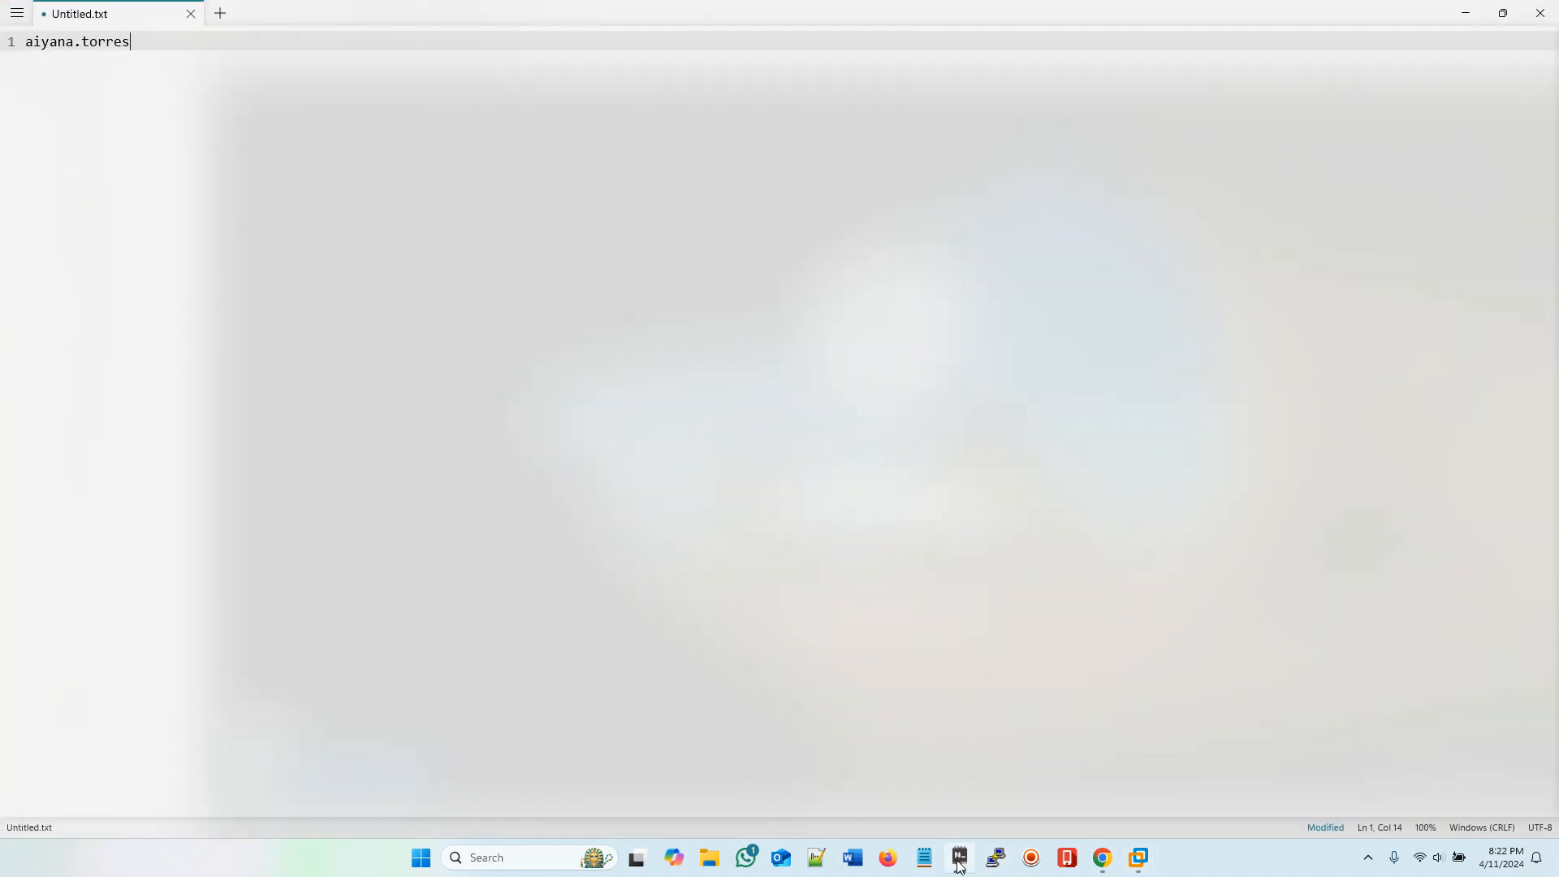
{"action": "left_click", "coordinate": [958, 863]}
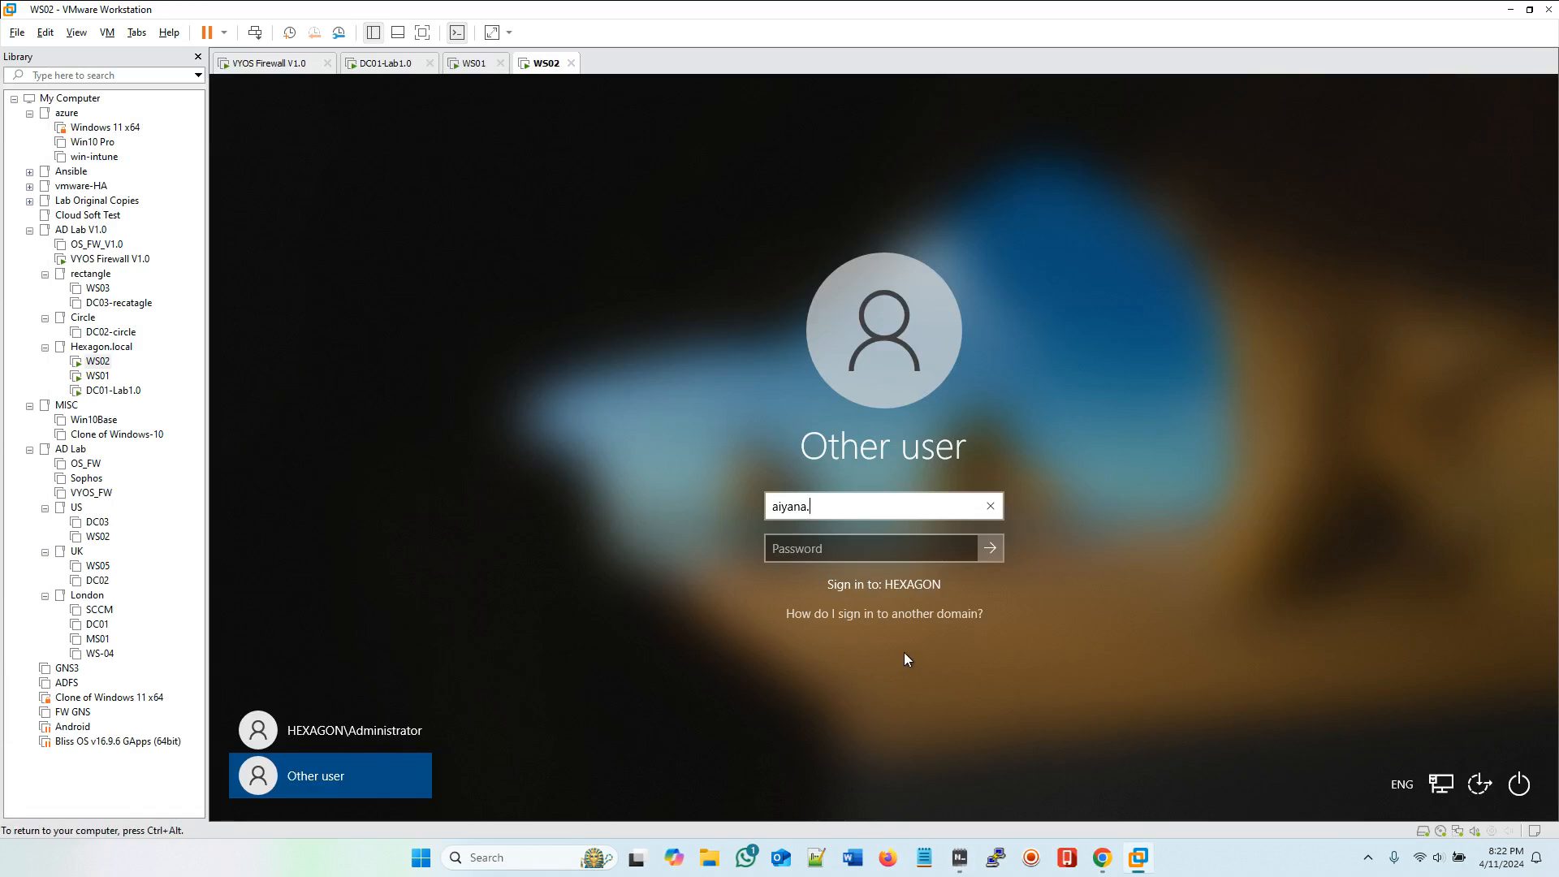
{"action": "left_click", "coordinate": [815, 548]}
{"action": "type", "text": "•••••"}
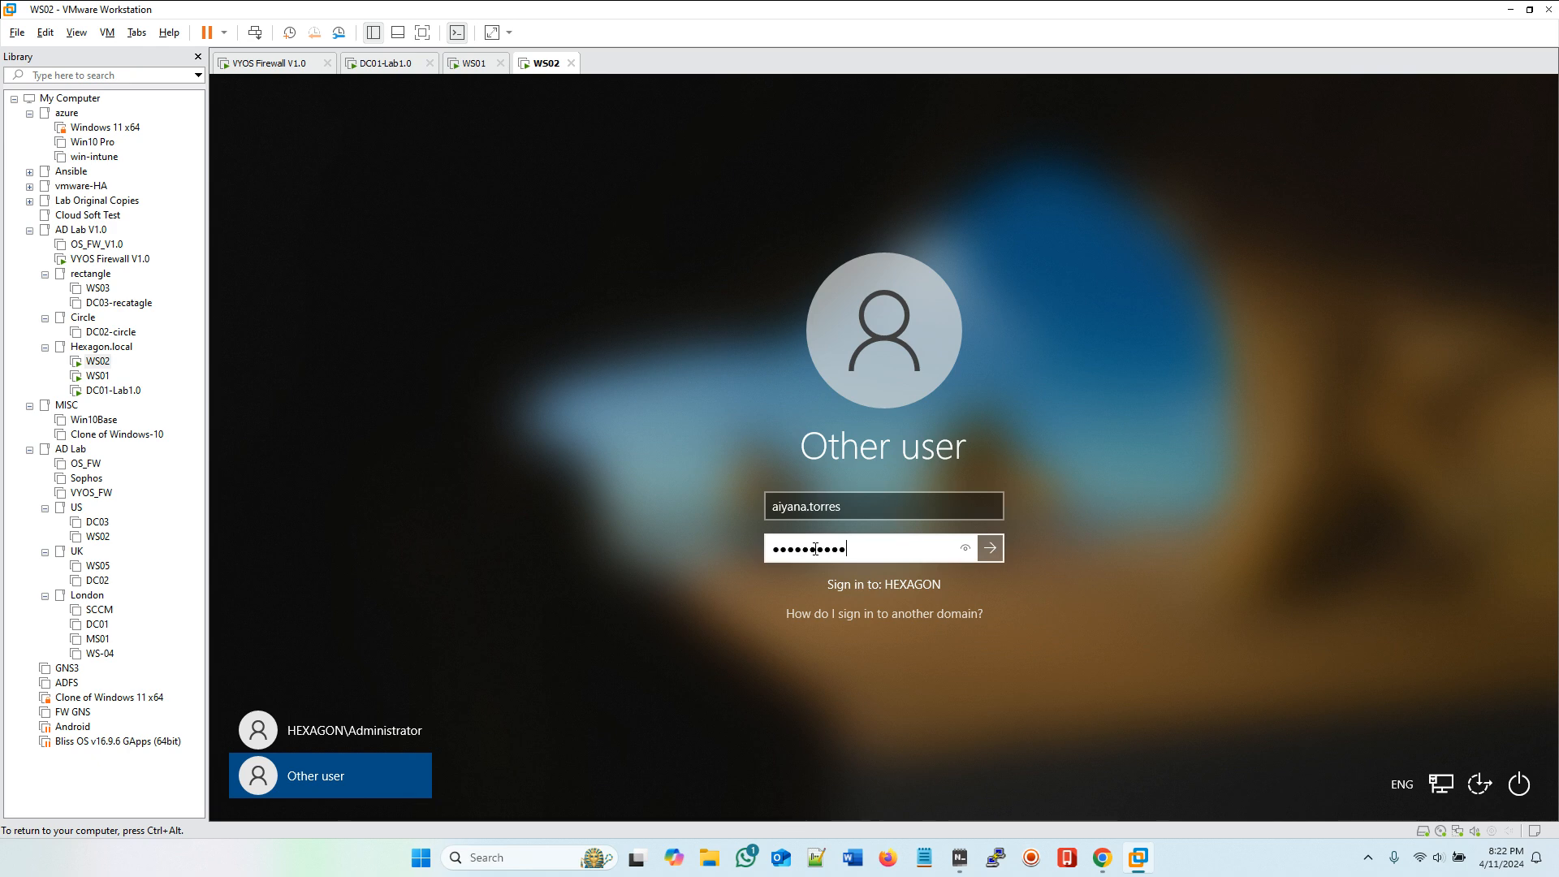
{"action": "type", "text": "•••••••"}
{"action": "key", "text": "Return"}
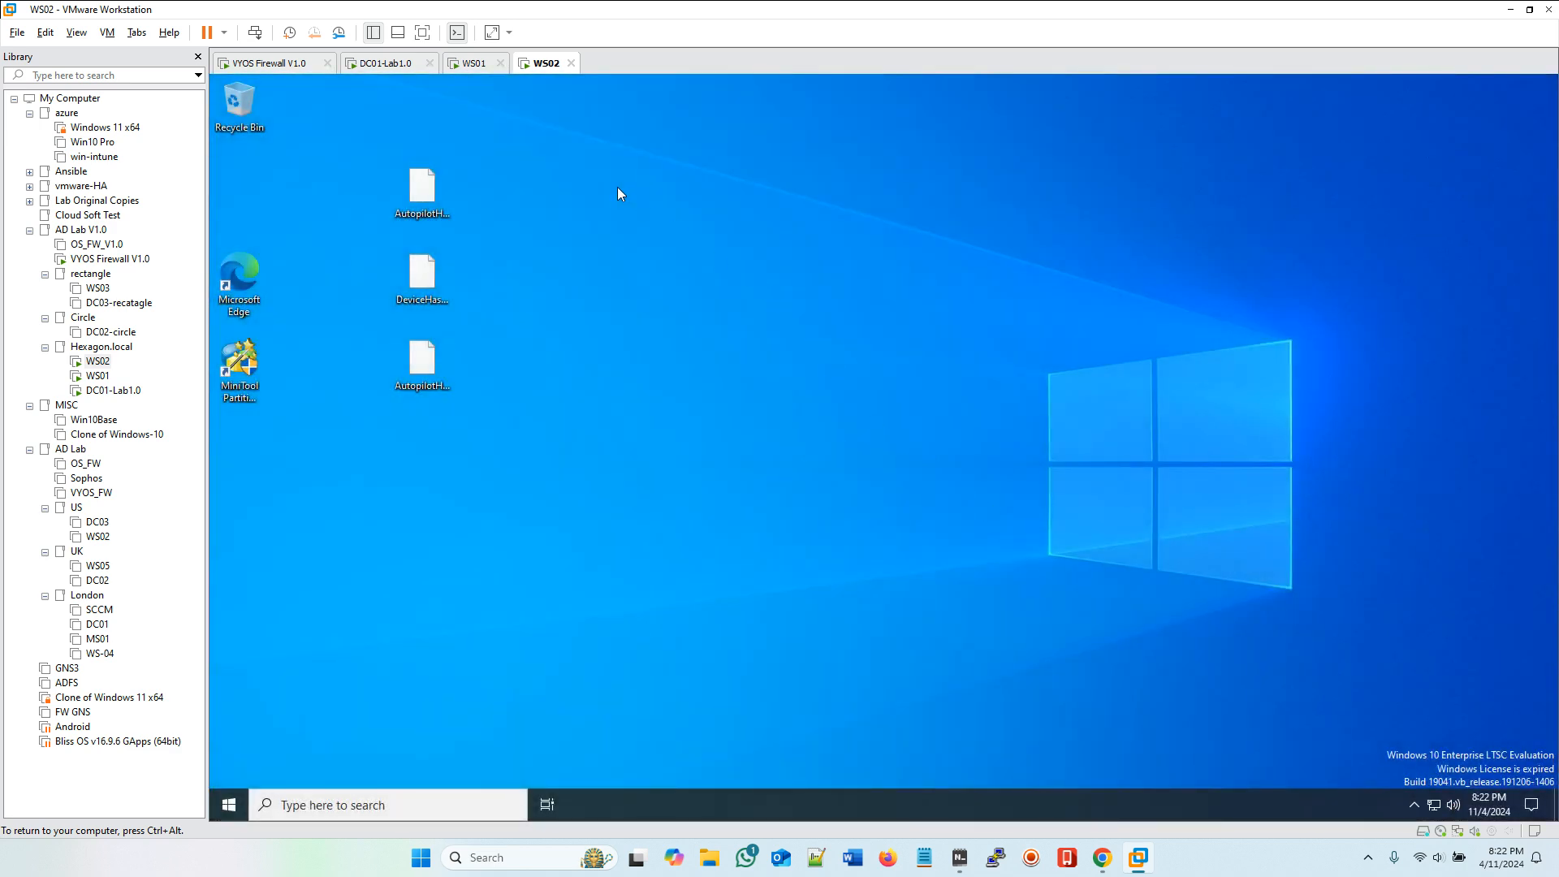
Step: Select the three roamed spreadsheet files on the WS02 desktop to check they arrived
{"action": "left_click_drag", "start_coordinate": [565, 148], "coordinate": [351, 544]}
{"action": "left_click", "coordinate": [586, 244]}
{"action": "left_click_drag", "start_coordinate": [534, 135], "coordinate": [357, 523]}
{"action": "left_click", "coordinate": [639, 443]}
{"action": "left_click_drag", "start_coordinate": [509, 158], "coordinate": [362, 577]}
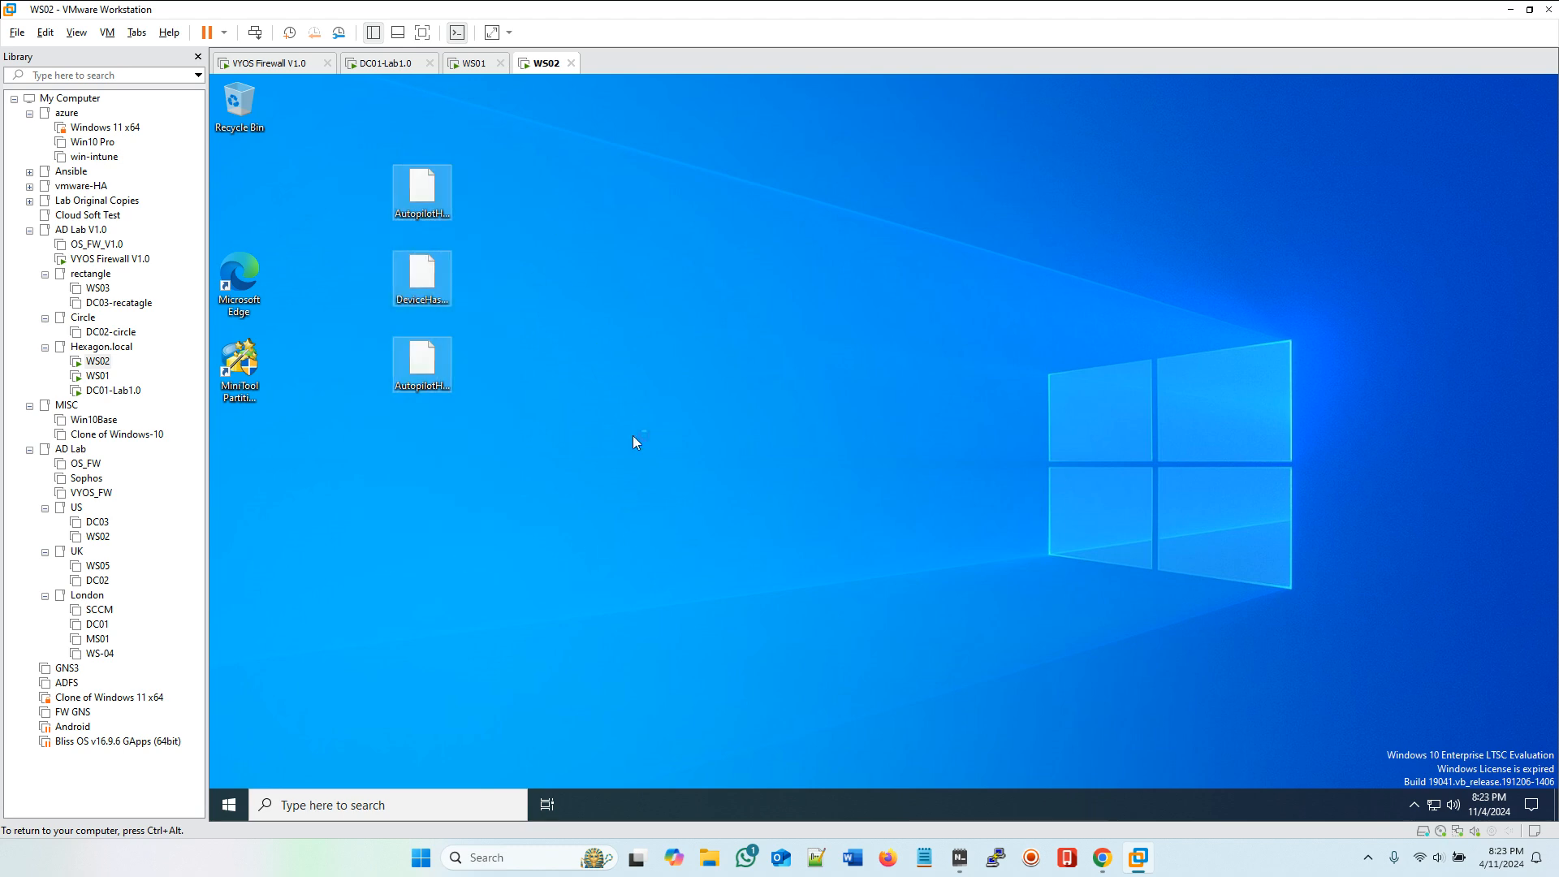
Step: On DC01, open the rprofiles folder on data (E:) and grant permanent access to the Marketing user's .V6 profile folder
{"action": "left_click", "coordinate": [378, 65]}
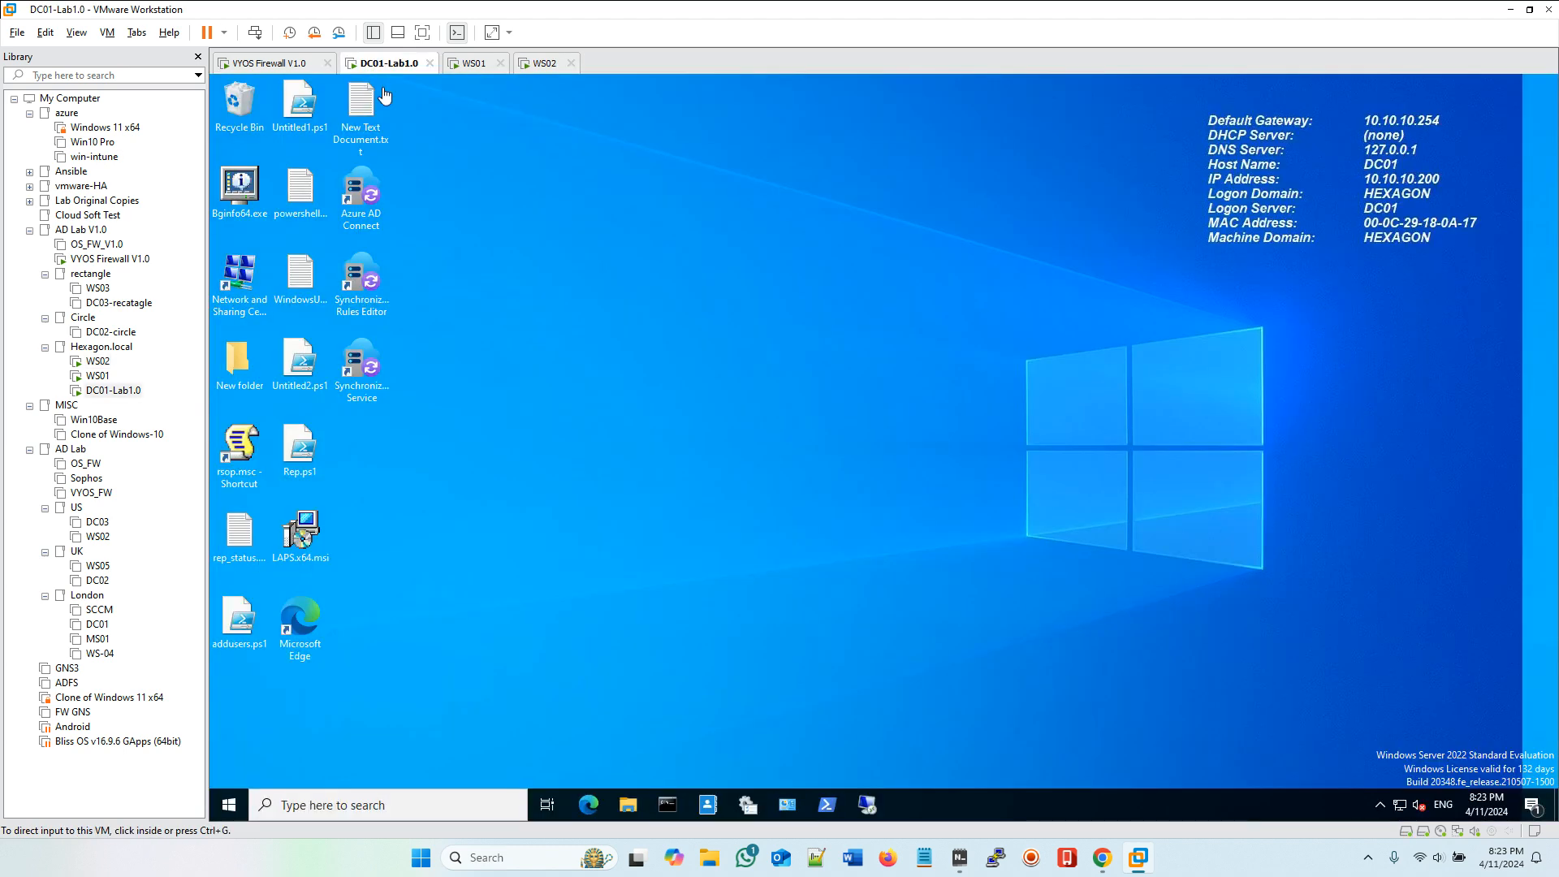
{"action": "left_click", "coordinate": [627, 805]}
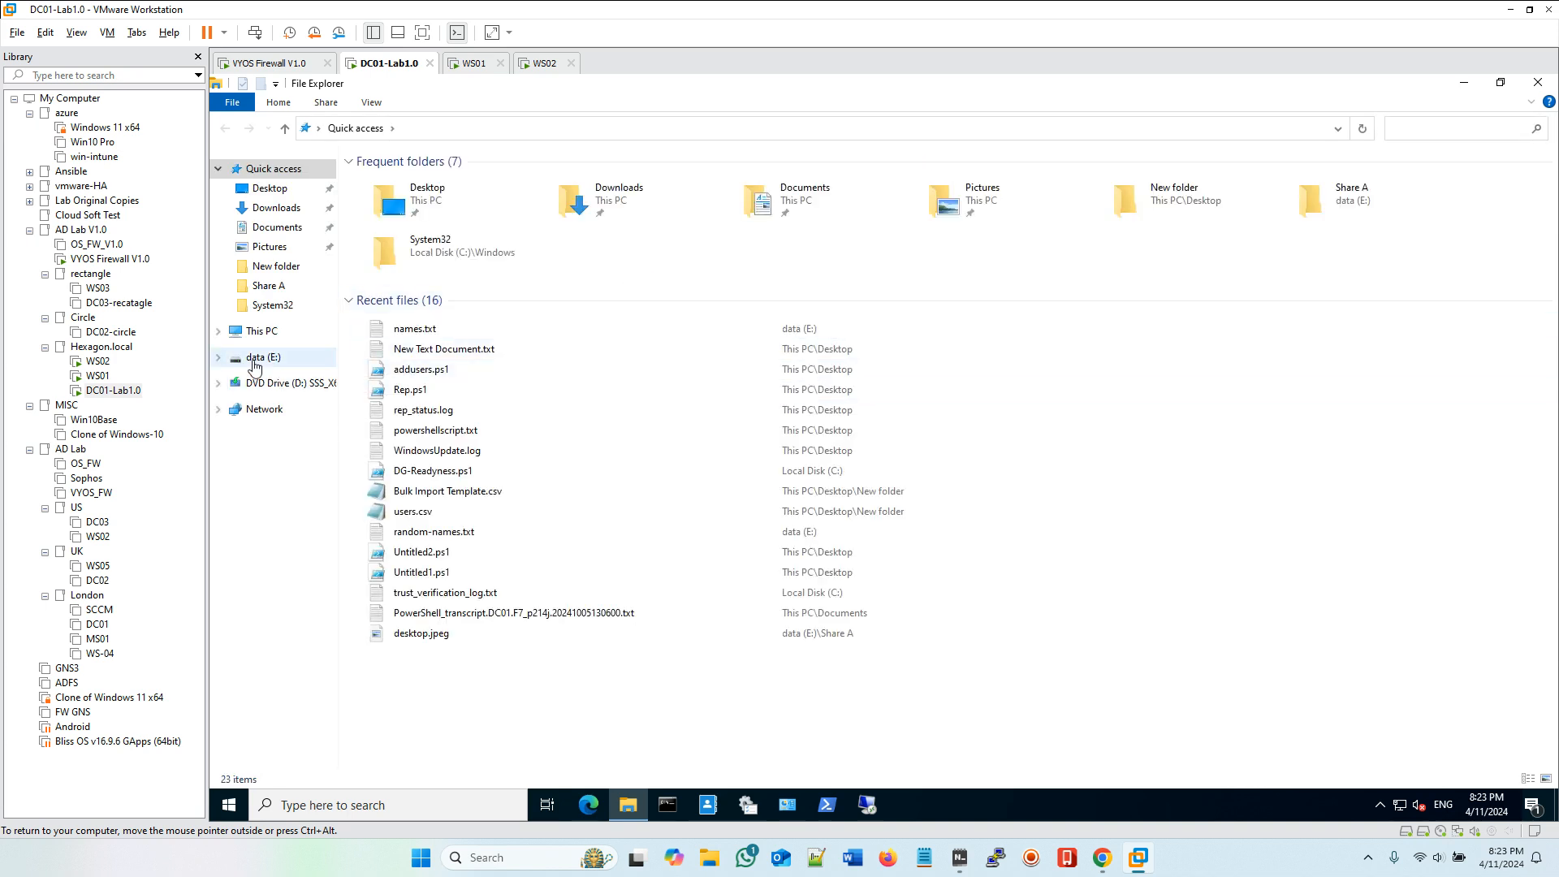
{"action": "left_click", "coordinate": [254, 363]}
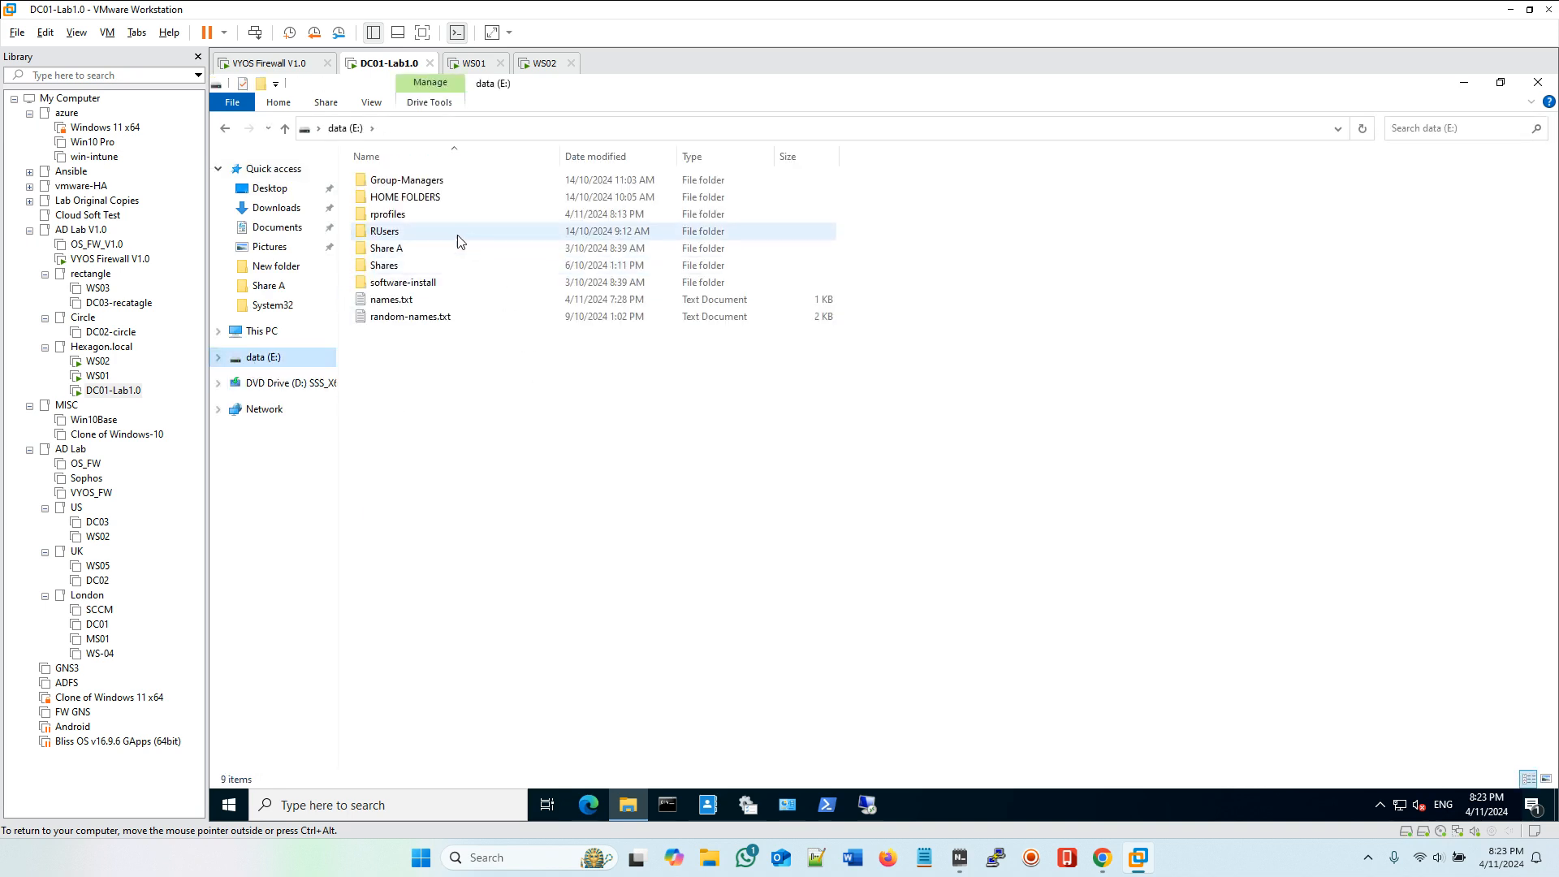
{"action": "double_click", "coordinate": [397, 218]}
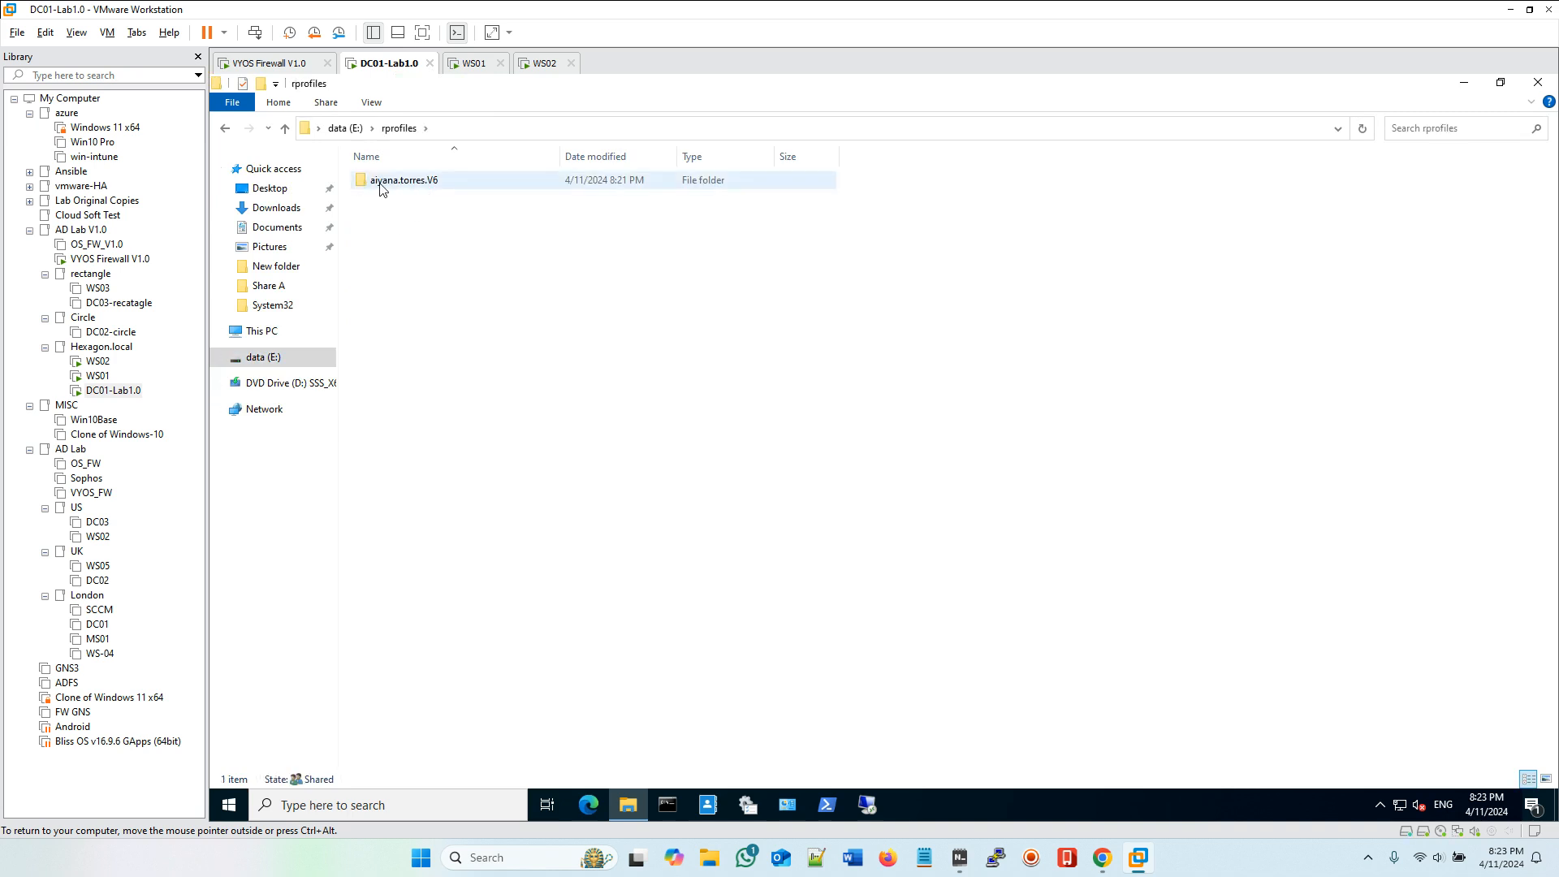
{"action": "double_click", "coordinate": [433, 182]}
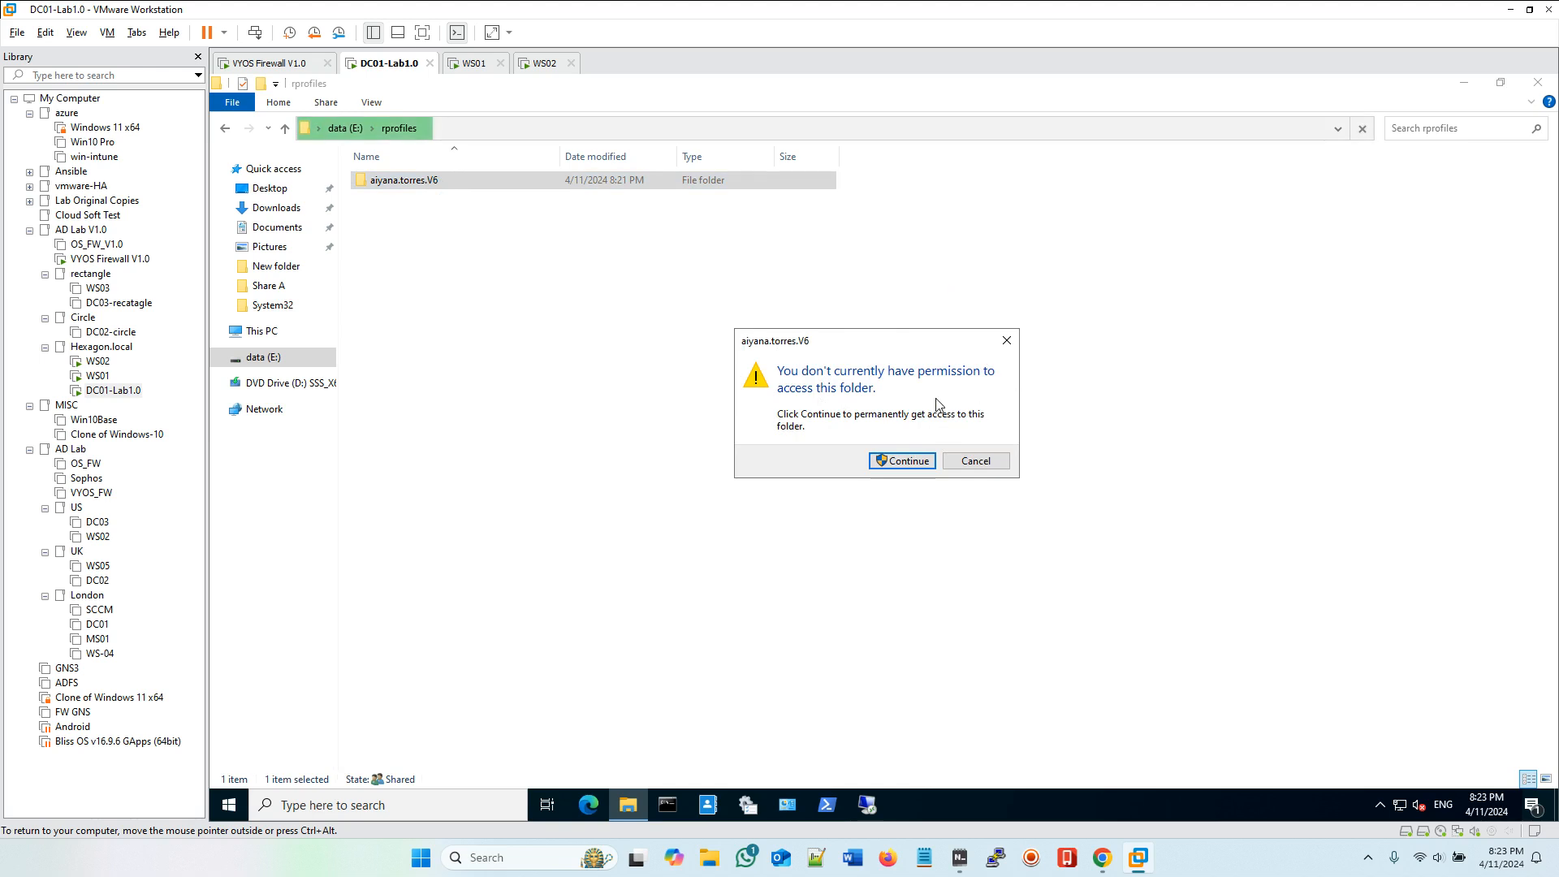
{"action": "left_click", "coordinate": [995, 461]}
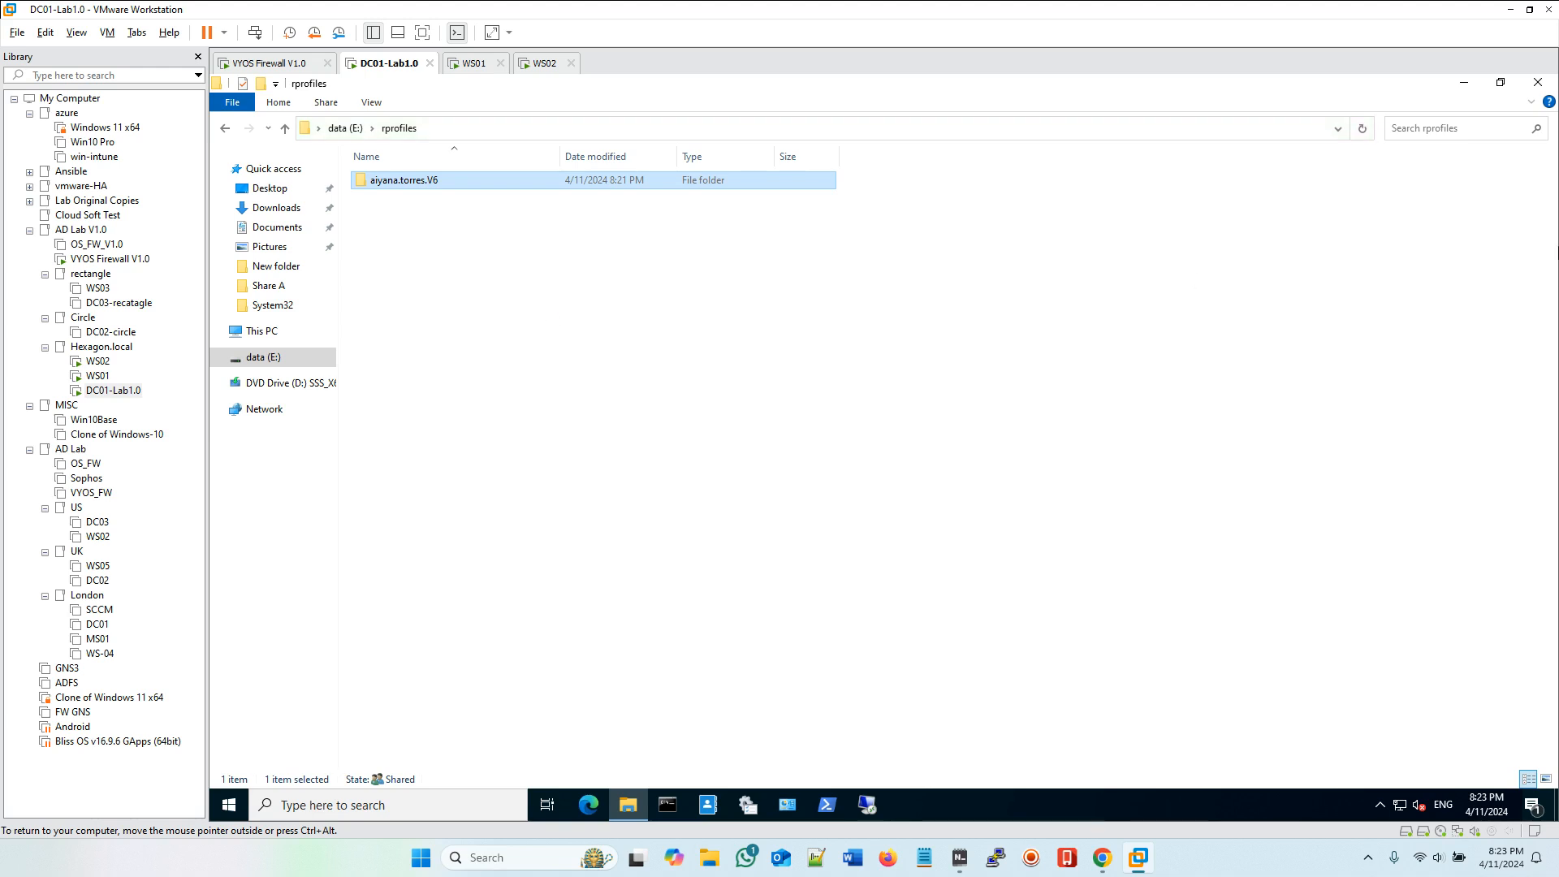
{"action": "left_click", "coordinate": [1537, 82]}
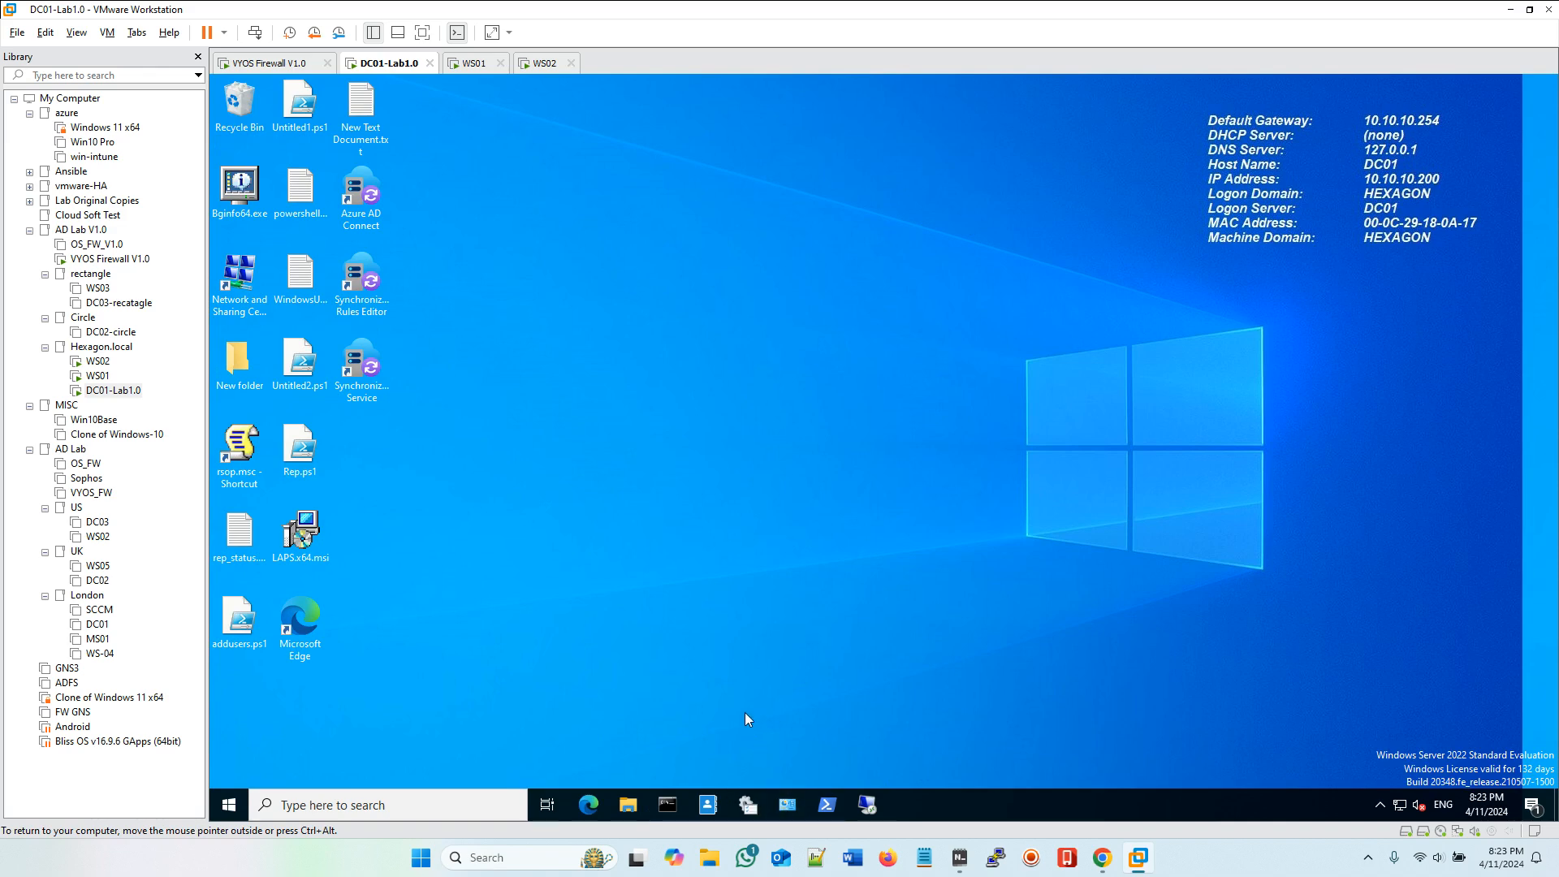
Step: Copy the second Marketing user's name from Active Directory Users and Computers and paste it into the host notepad
{"action": "left_click", "coordinate": [748, 807]}
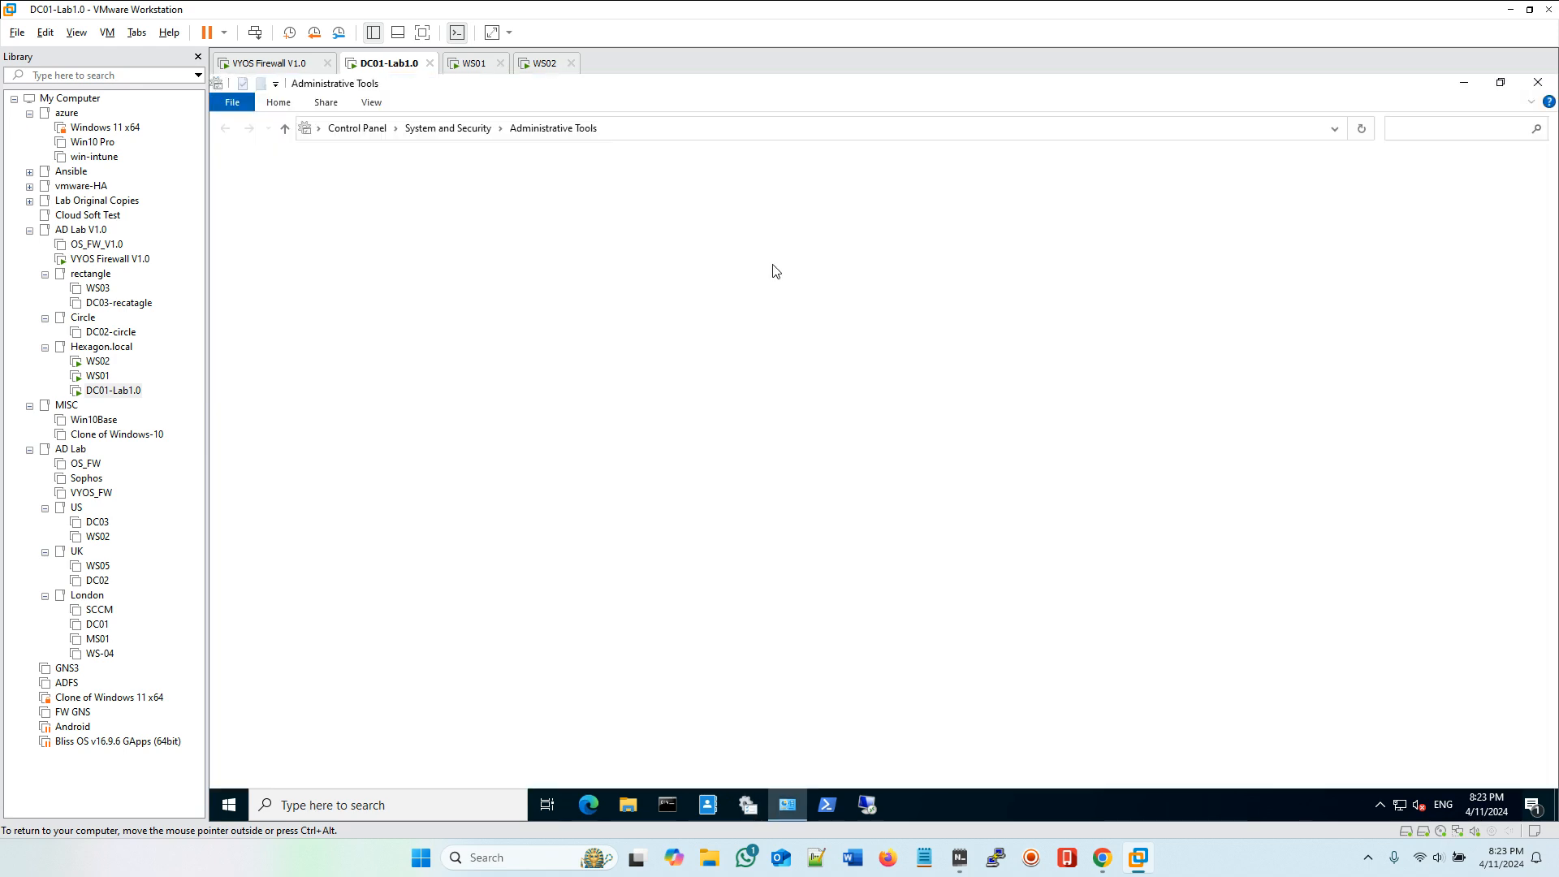
{"action": "left_click", "coordinate": [443, 198]}
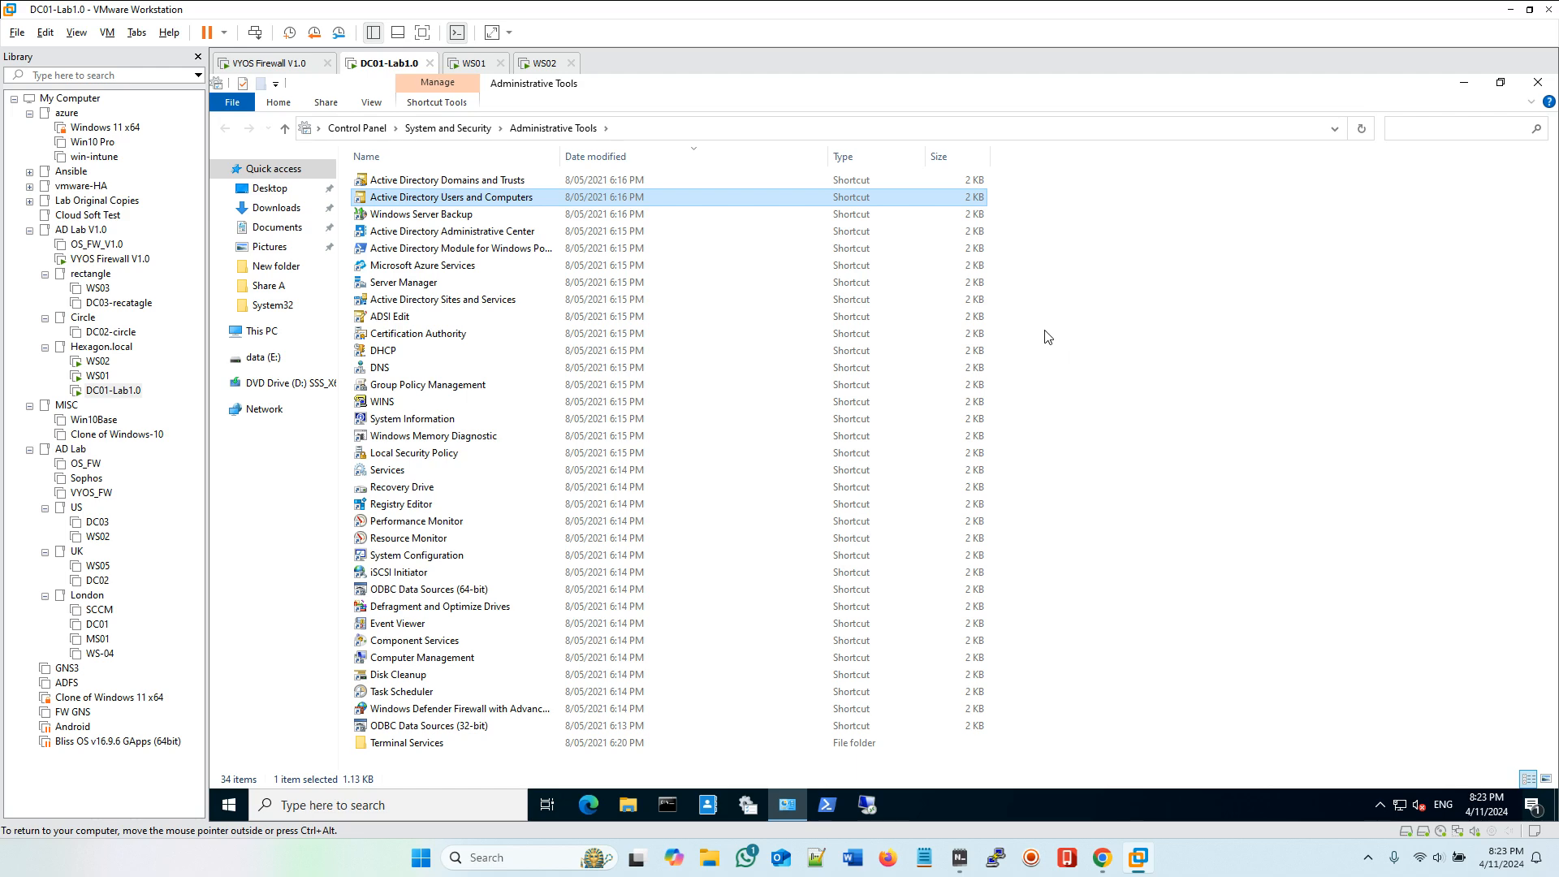
{"action": "key", "text": "Return"}
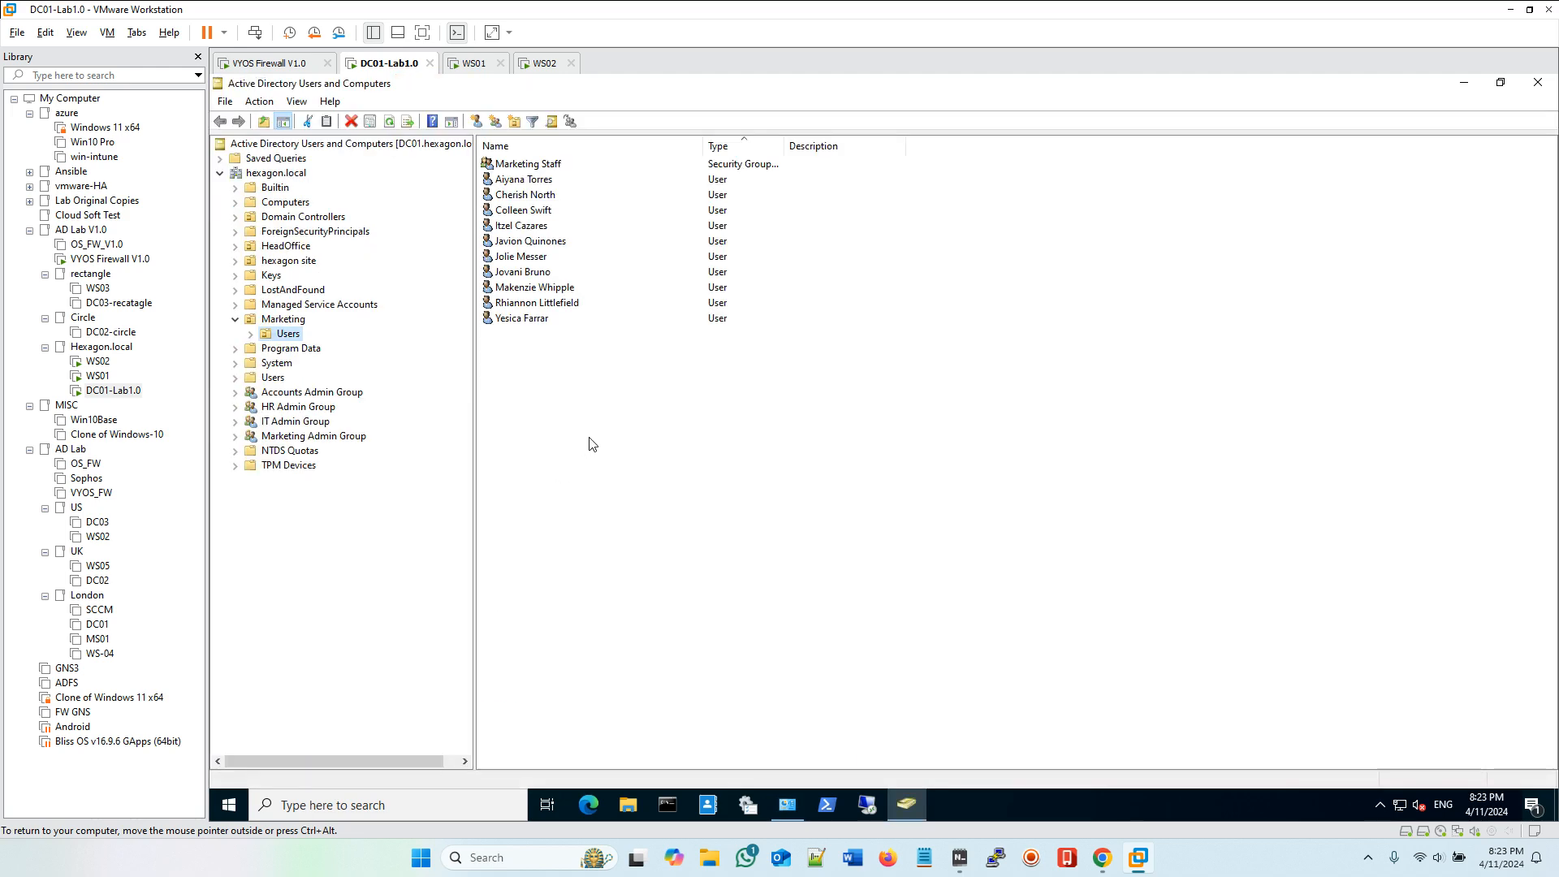
{"action": "left_click", "coordinate": [518, 197]}
{"action": "left_click", "coordinate": [553, 194]}
{"action": "right_click", "coordinate": [548, 197]}
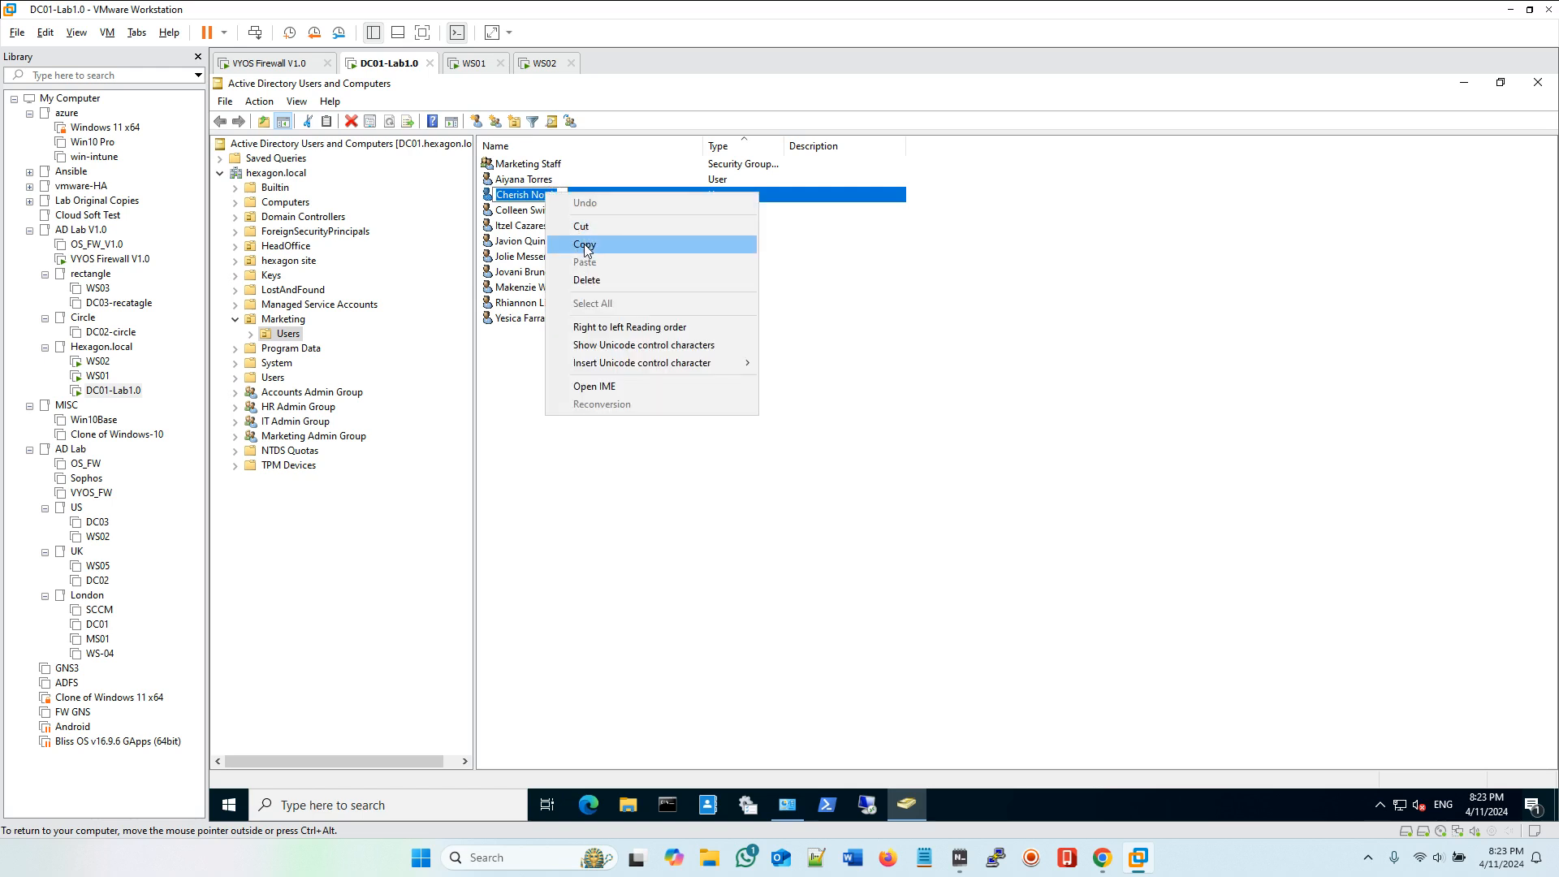
{"action": "left_click", "coordinate": [586, 242]}
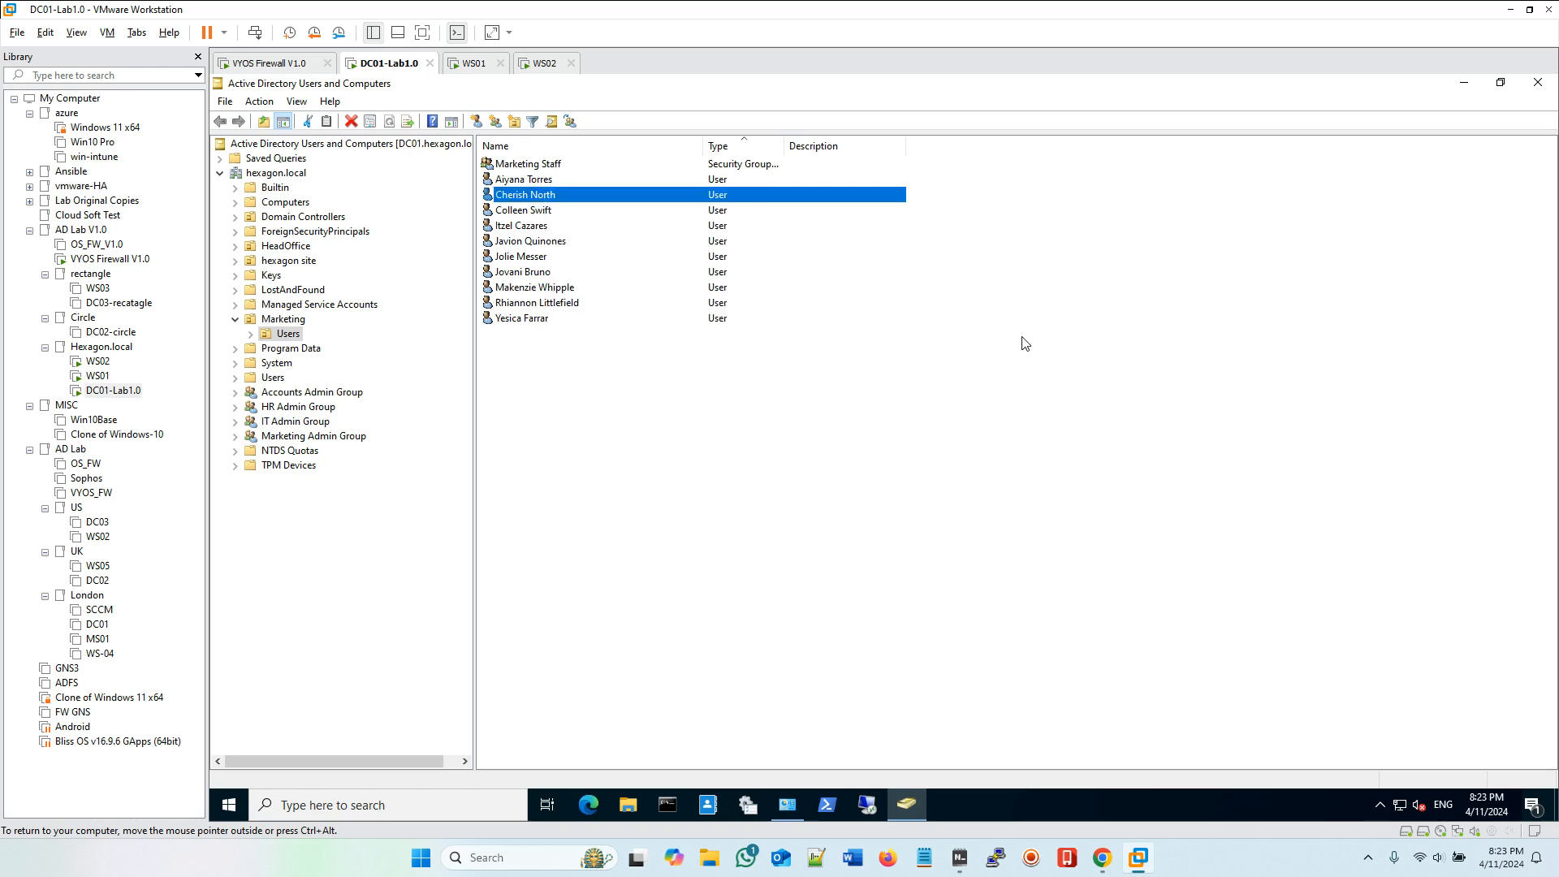
{"action": "left_click", "coordinate": [1537, 82]}
{"action": "left_click", "coordinate": [960, 858]}
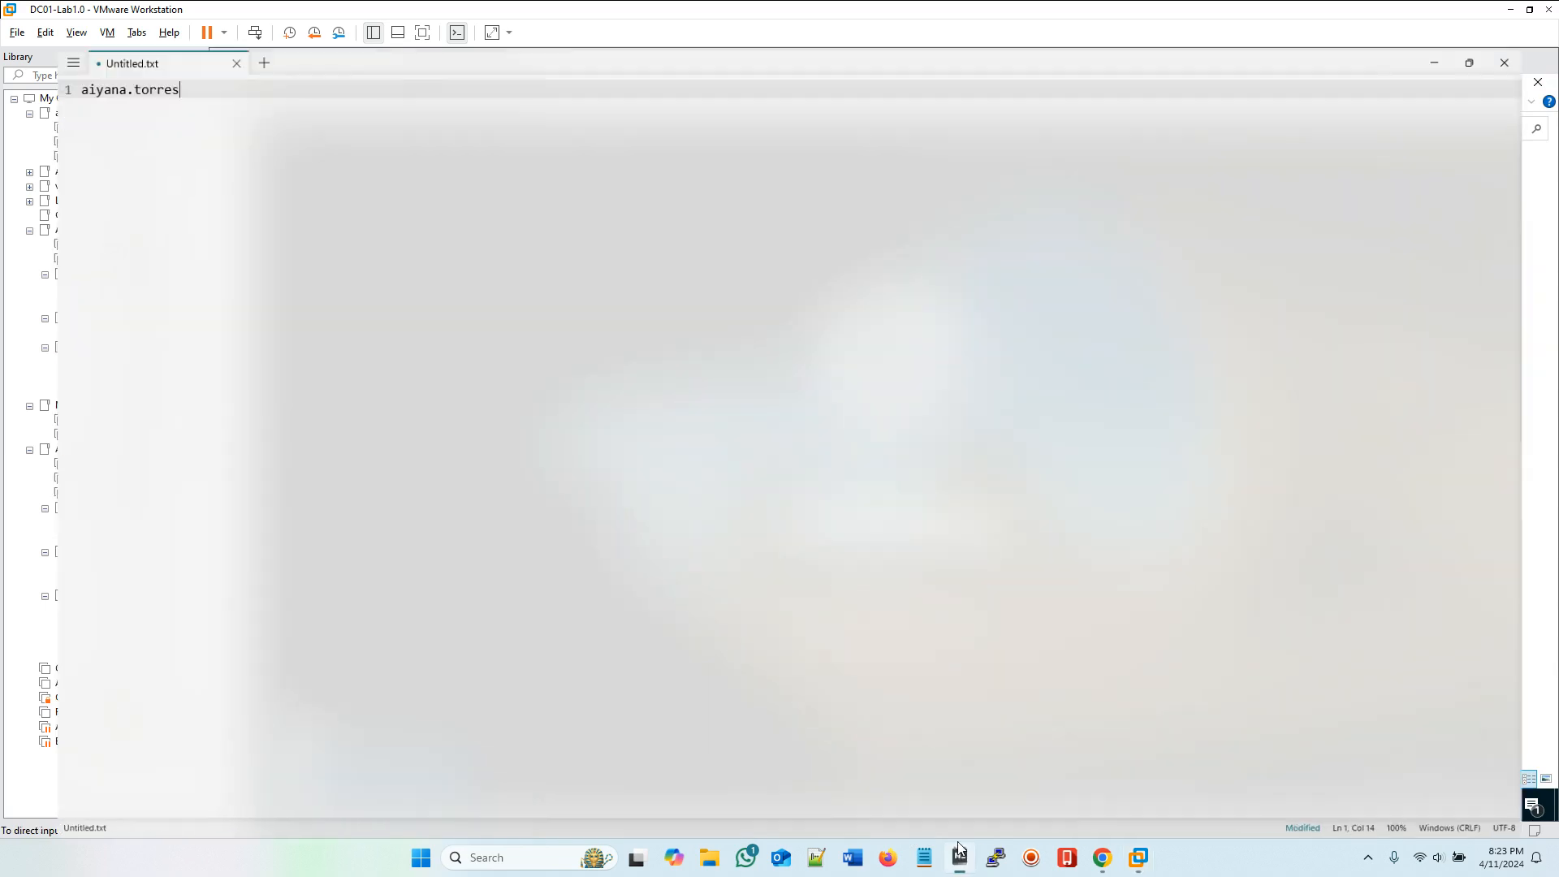
{"action": "left_click_drag", "start_coordinate": [93, 51], "coordinate": [23, 42]}
{"action": "right_click", "coordinate": [71, 42]}
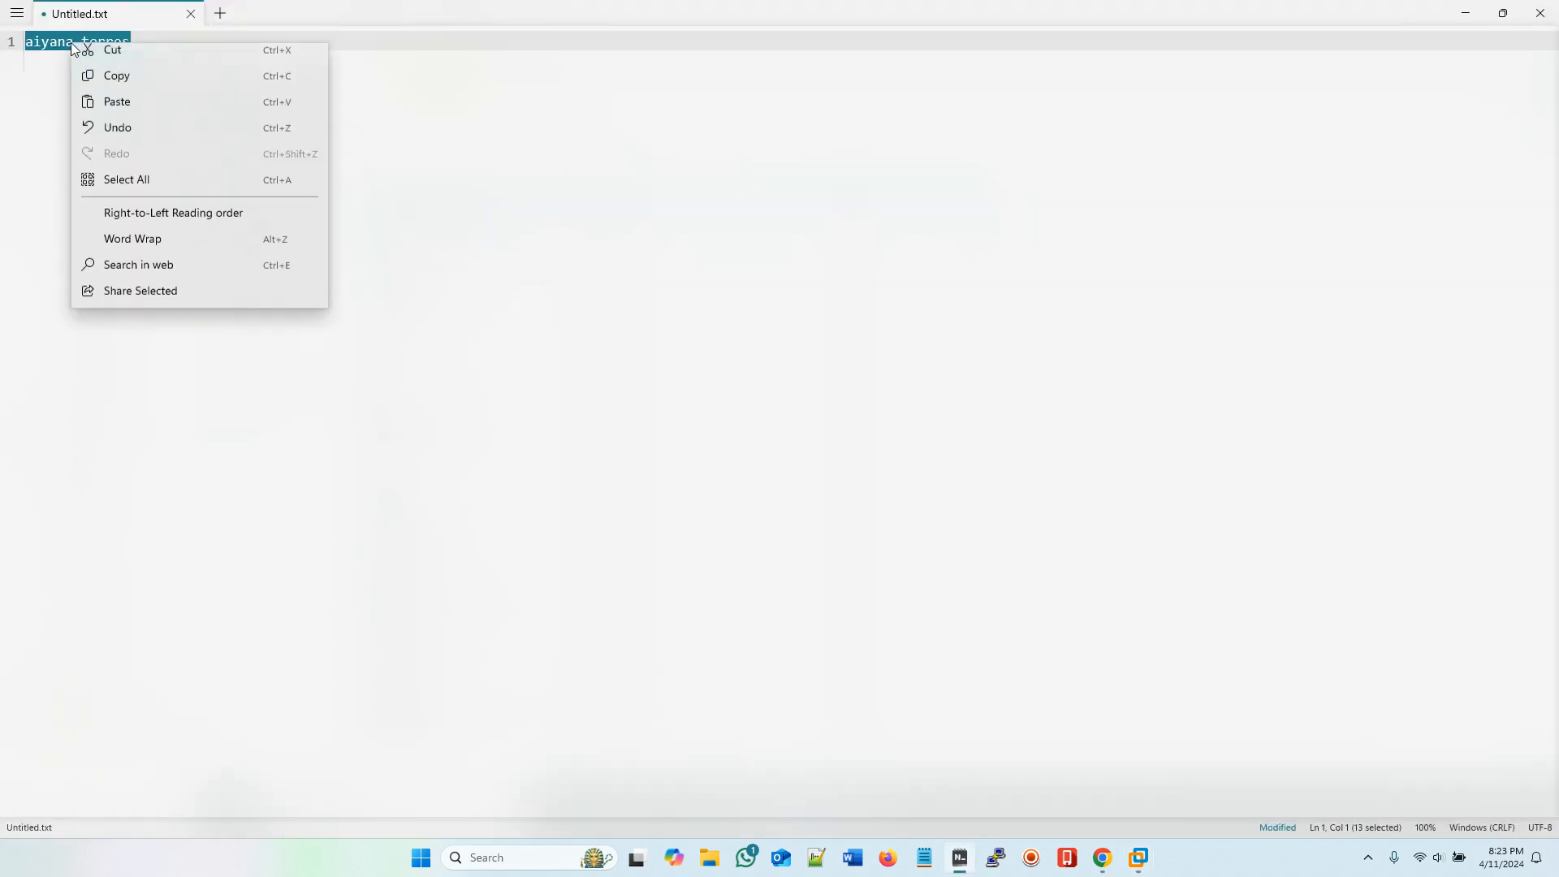
{"action": "left_click", "coordinate": [139, 109]}
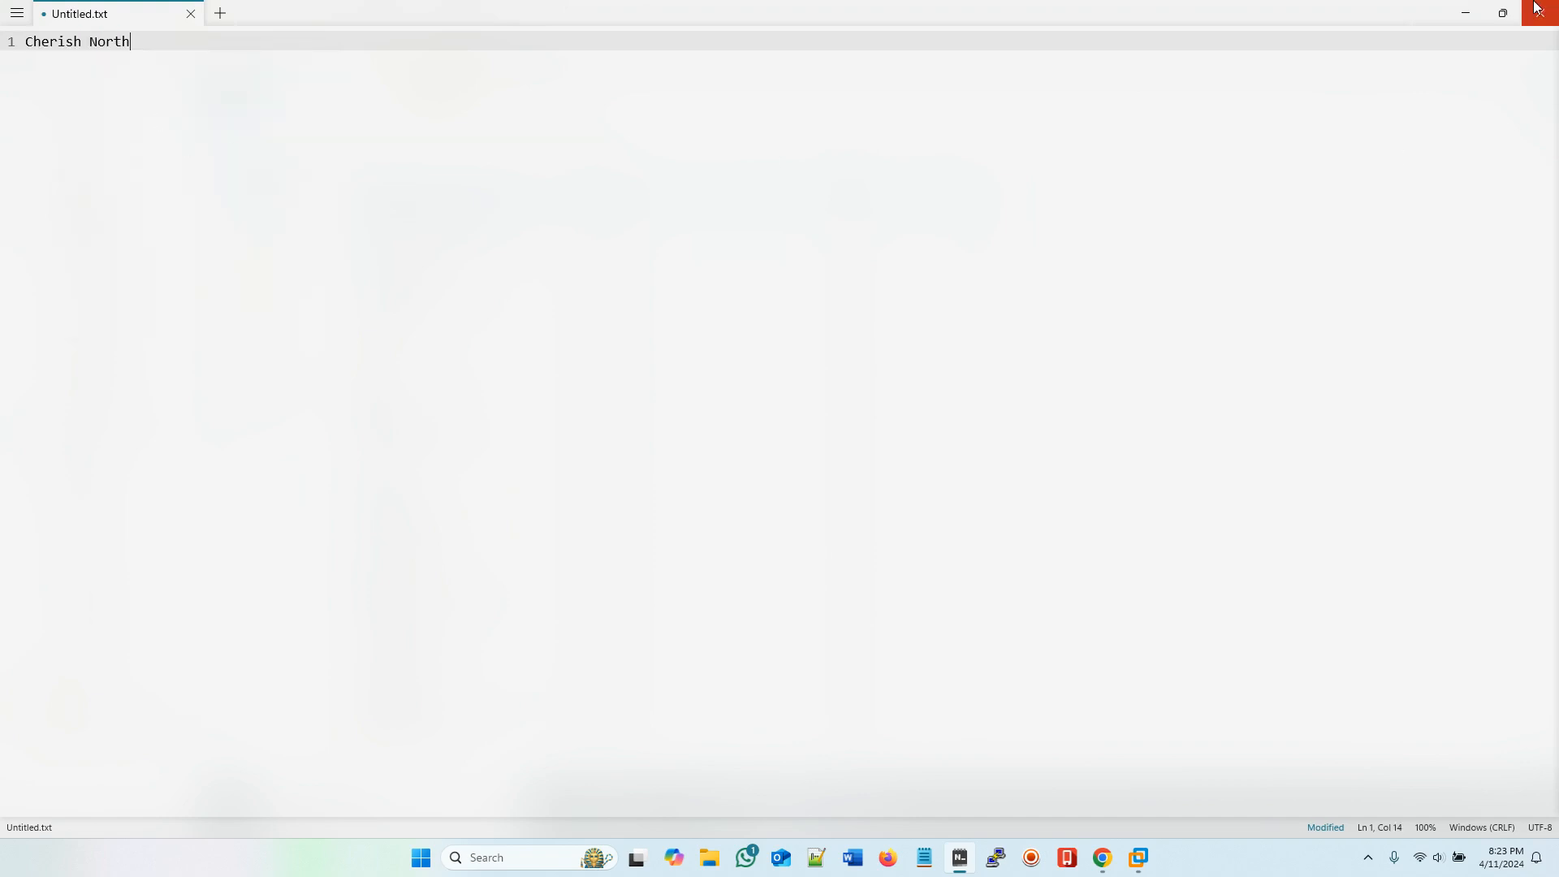
{"action": "left_click", "coordinate": [1465, 13]}
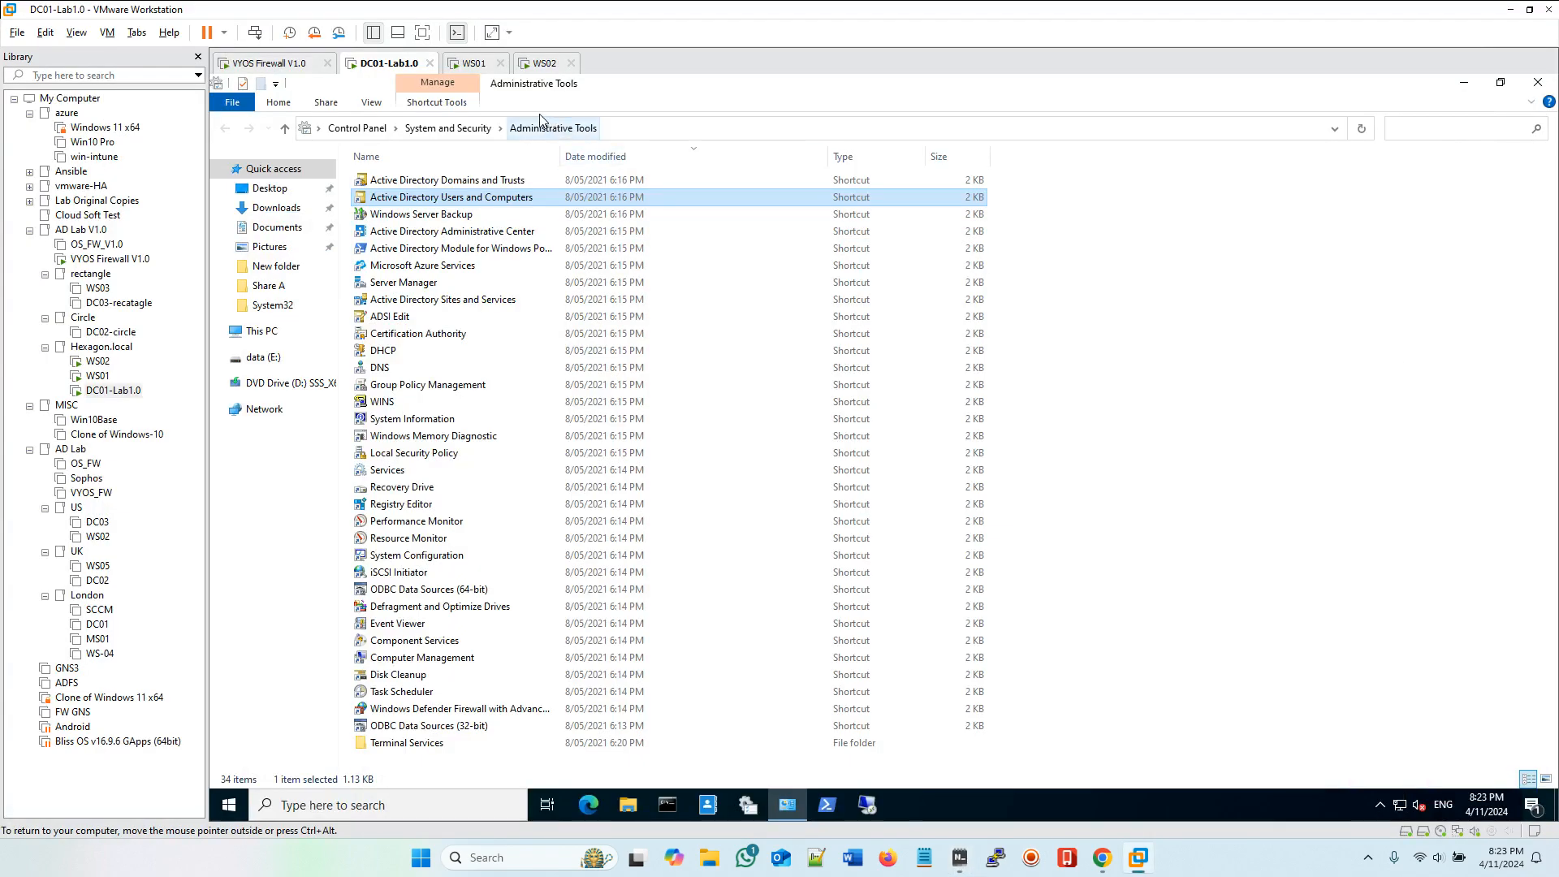
Step: Switch to WS01 and acknowledge the Hexagon Local Domain welcome notice
{"action": "left_click", "coordinate": [475, 64]}
{"action": "left_click", "coordinate": [844, 484]}
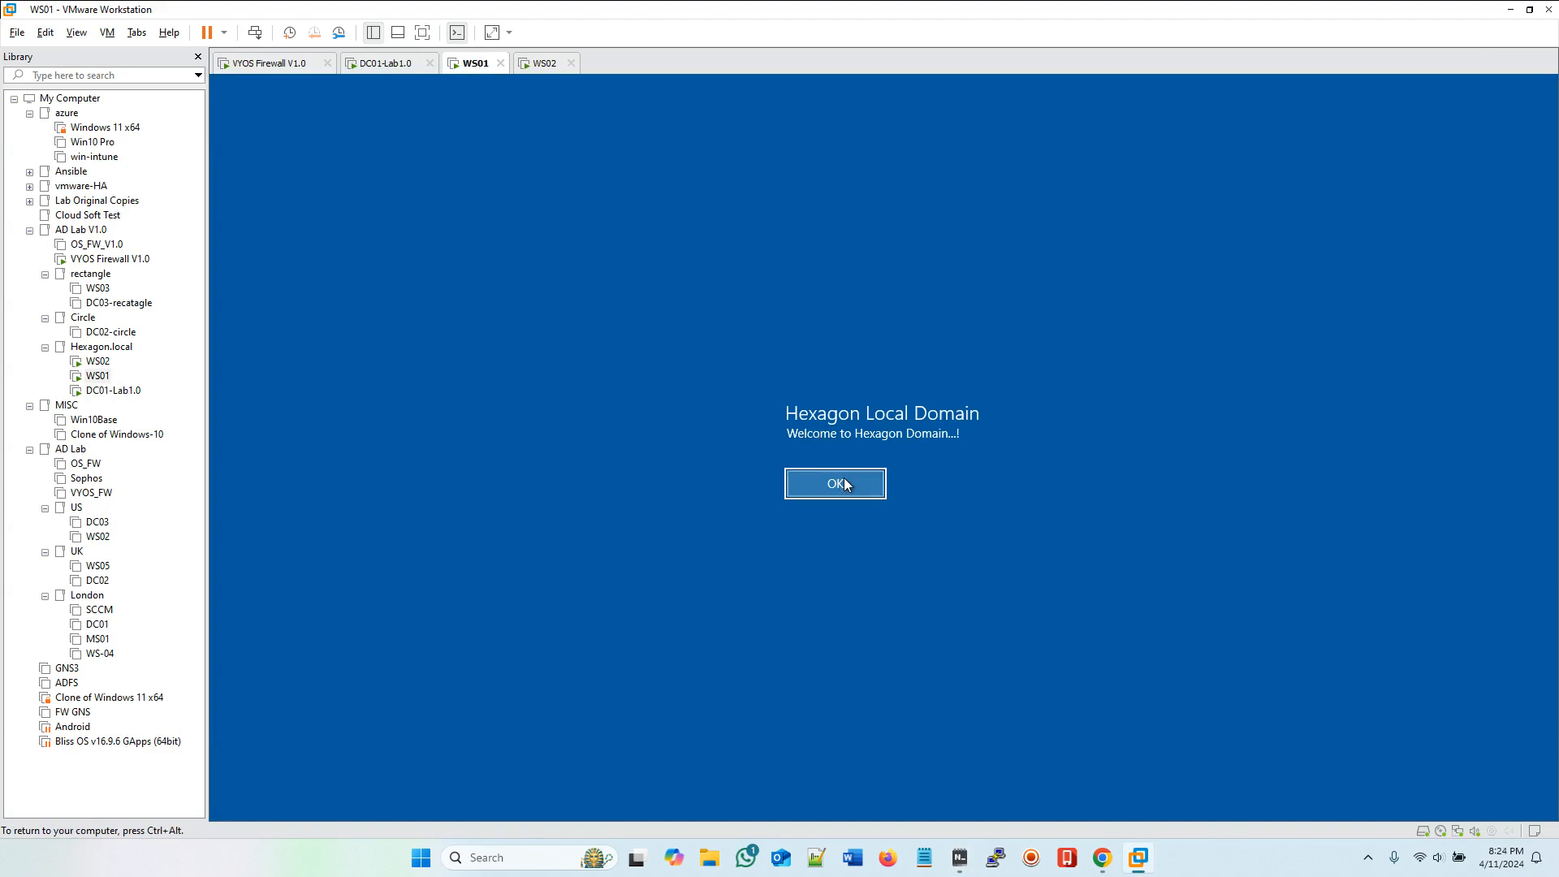
{"action": "left_click", "coordinate": [841, 489]}
Step: Switch to WS02 and sign the Marketing user out through the Ctrl+Alt+Del screen
{"action": "left_click", "coordinate": [546, 64]}
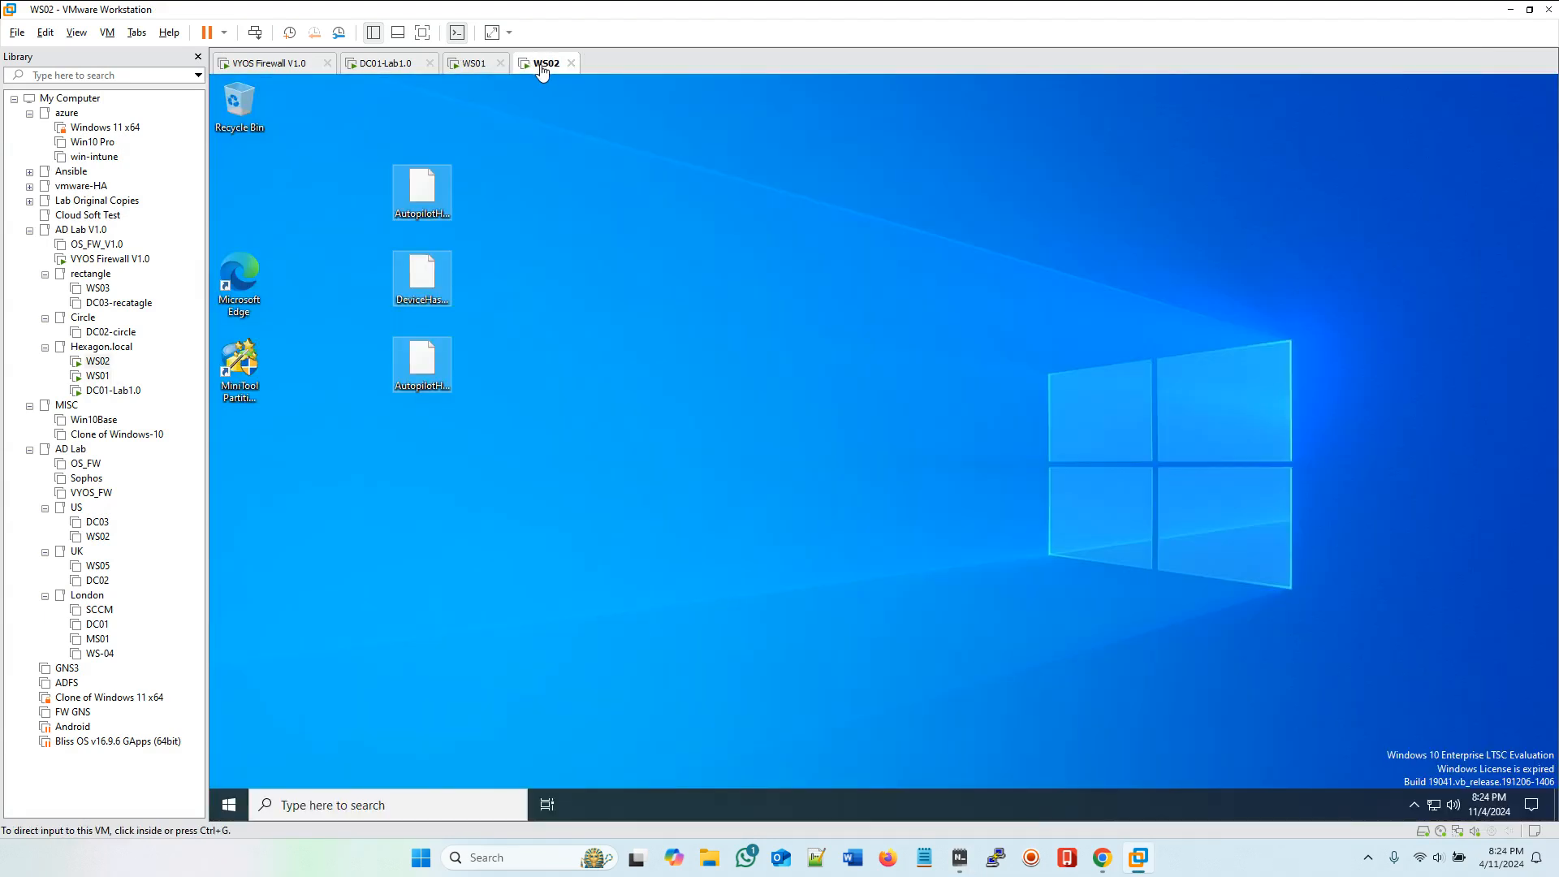
{"action": "left_click", "coordinate": [254, 32]}
{"action": "left_click", "coordinate": [851, 392]}
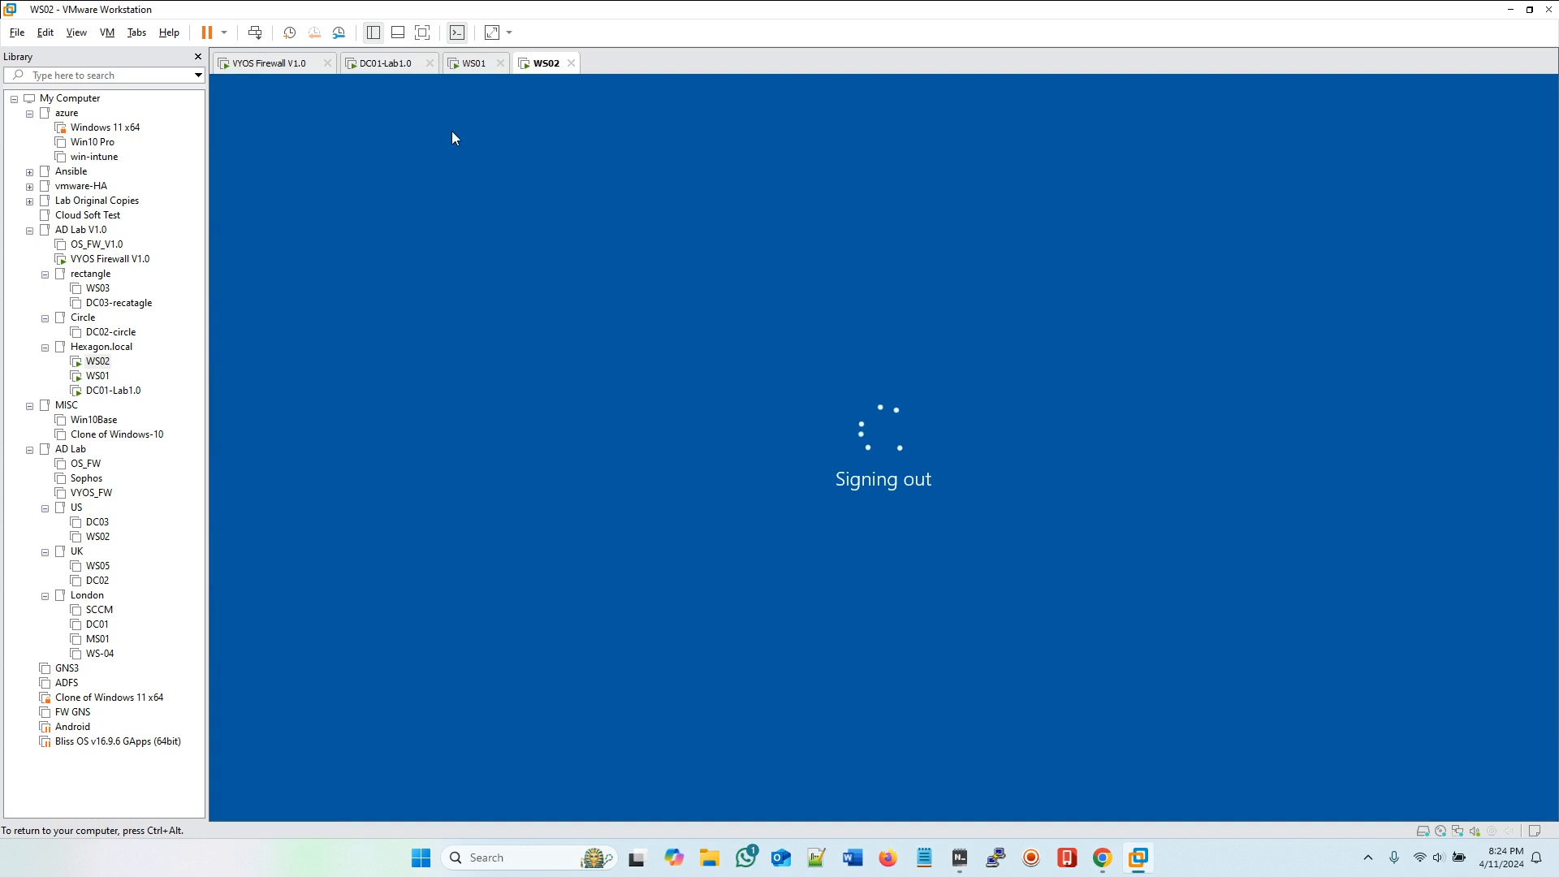
Step: On WS01, choose Other user and sign in as the second Marketing user with the domain user name and account password
{"action": "left_click", "coordinate": [473, 64]}
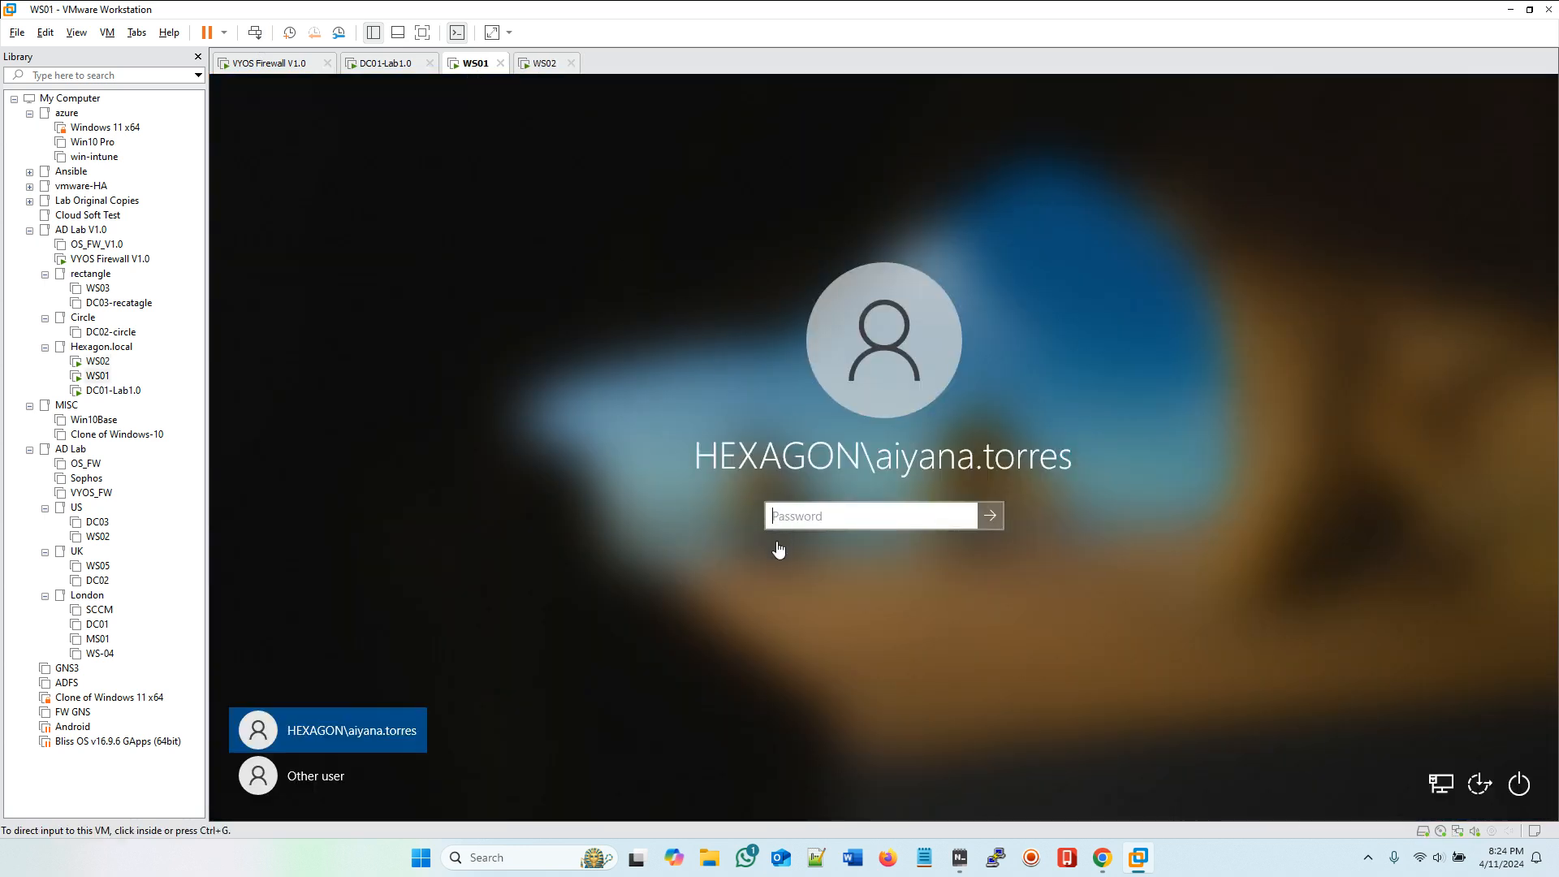
{"action": "left_click", "coordinate": [304, 783]}
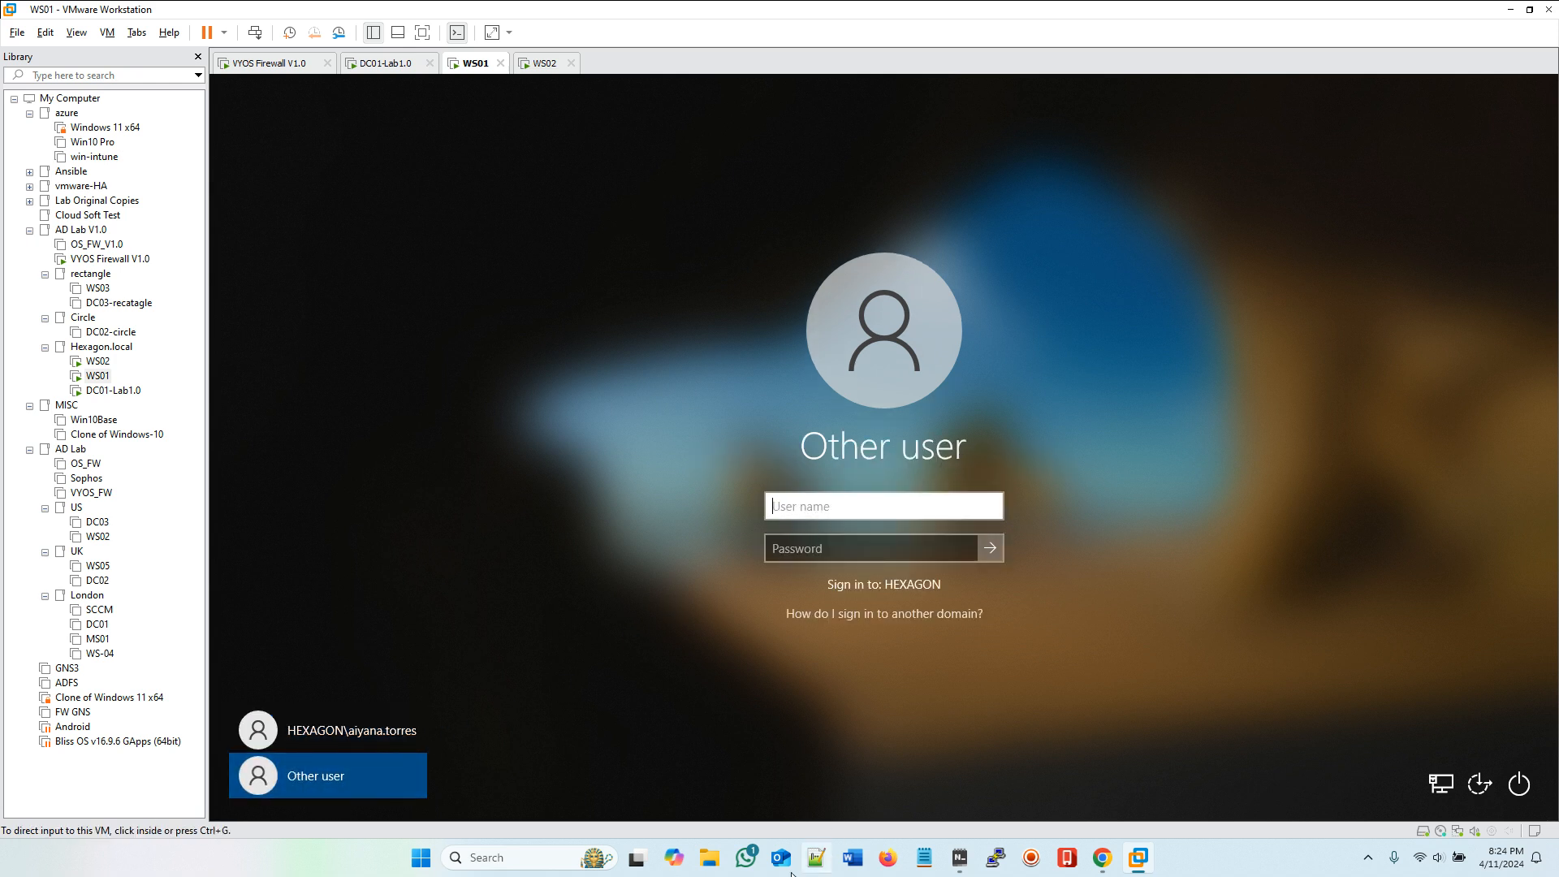
{"action": "left_click", "coordinate": [959, 859]}
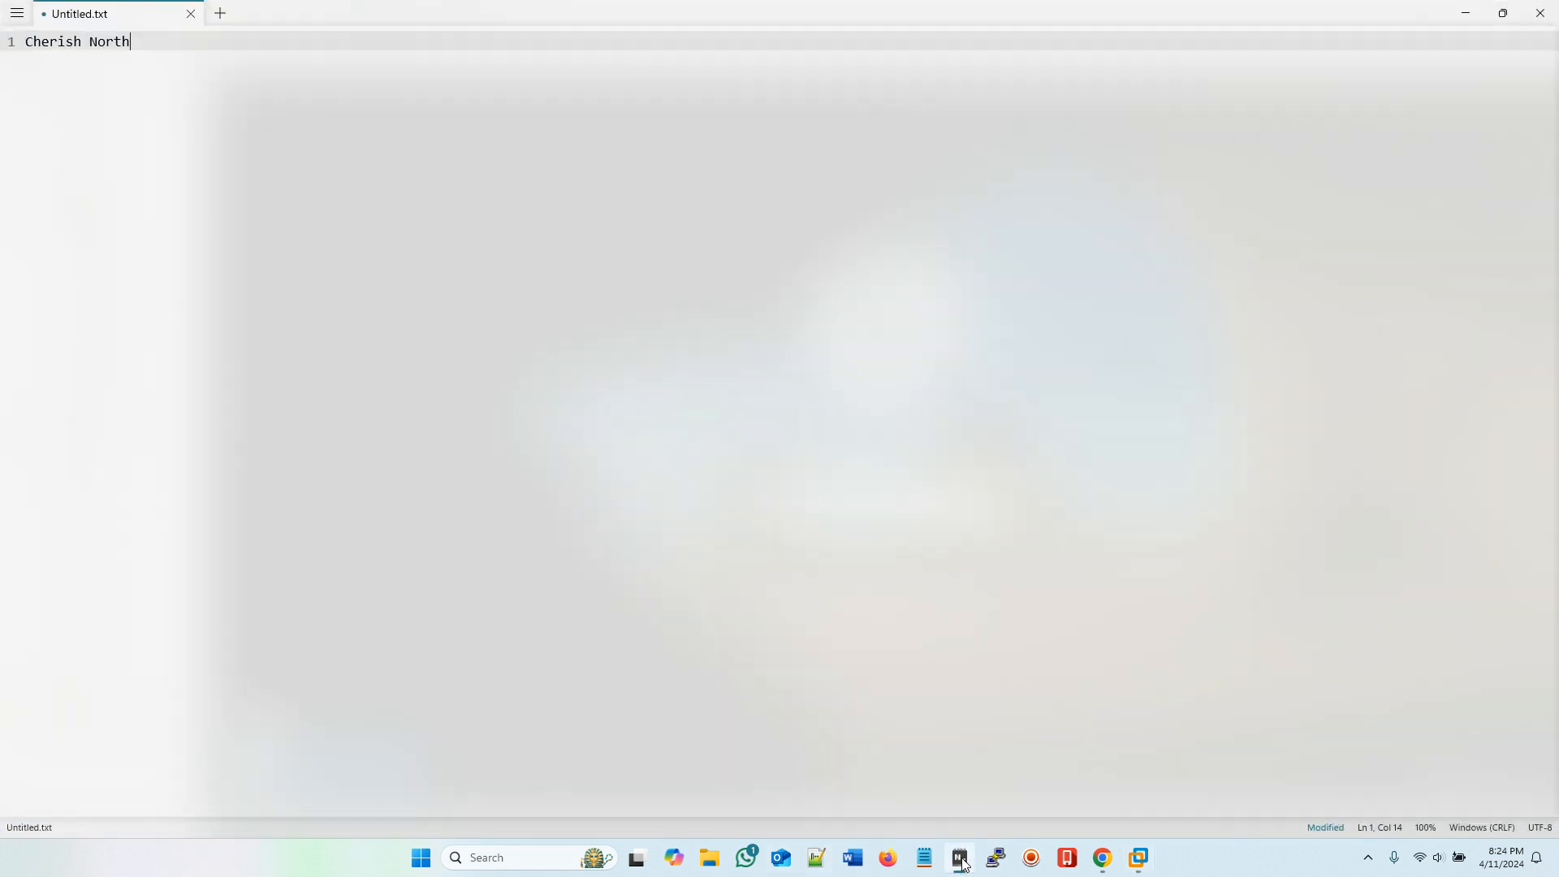
{"action": "left_click", "coordinate": [963, 864]}
{"action": "left_click", "coordinate": [853, 556]}
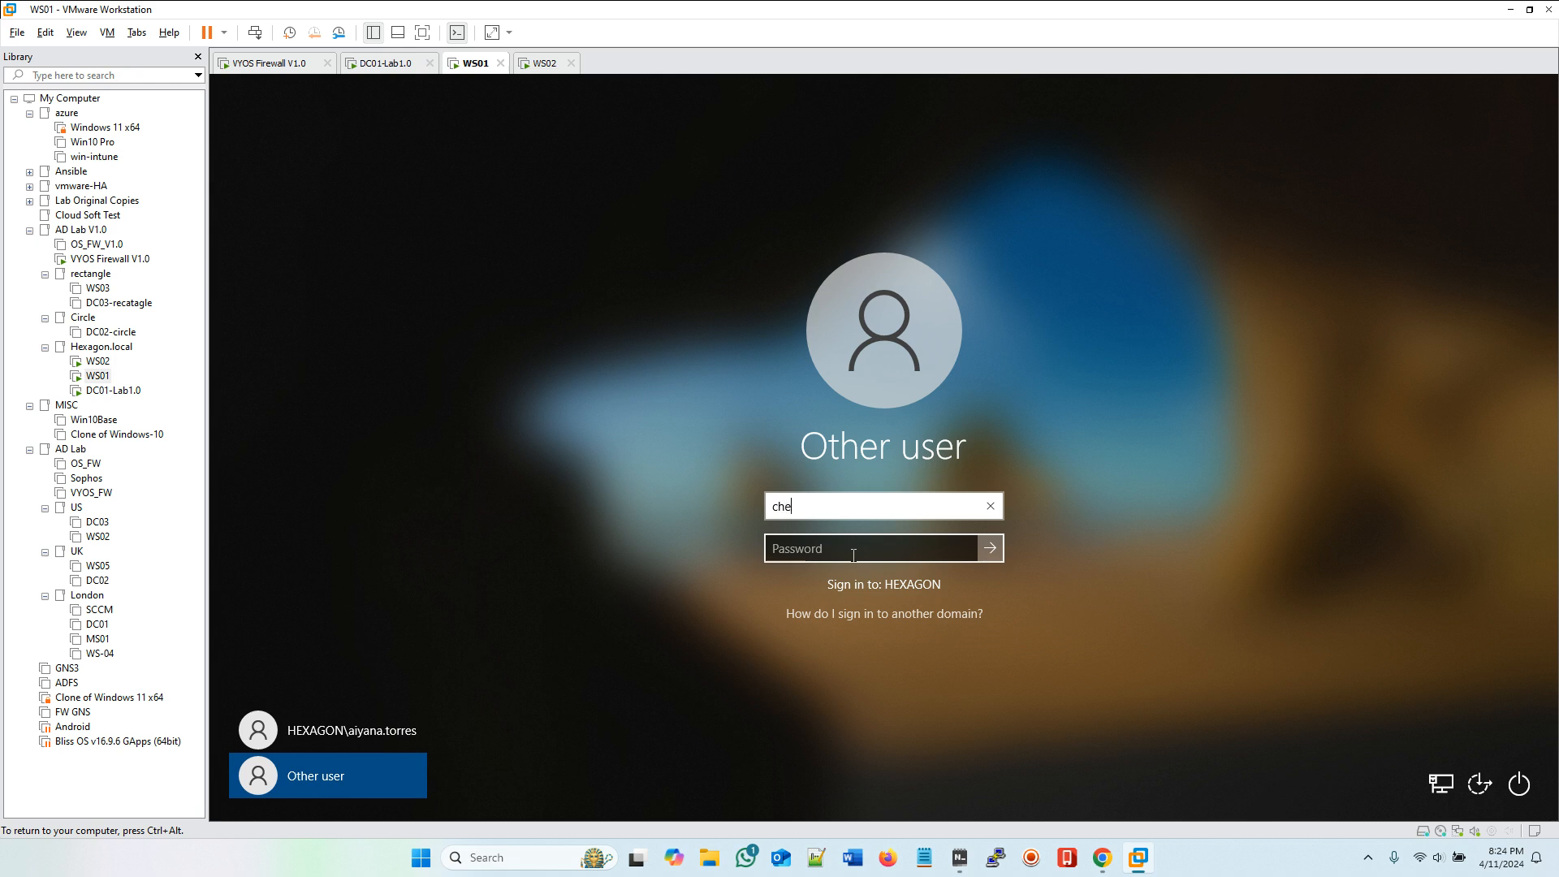
{"action": "left_click", "coordinate": [822, 547]}
{"action": "type", "text": "•••••"}
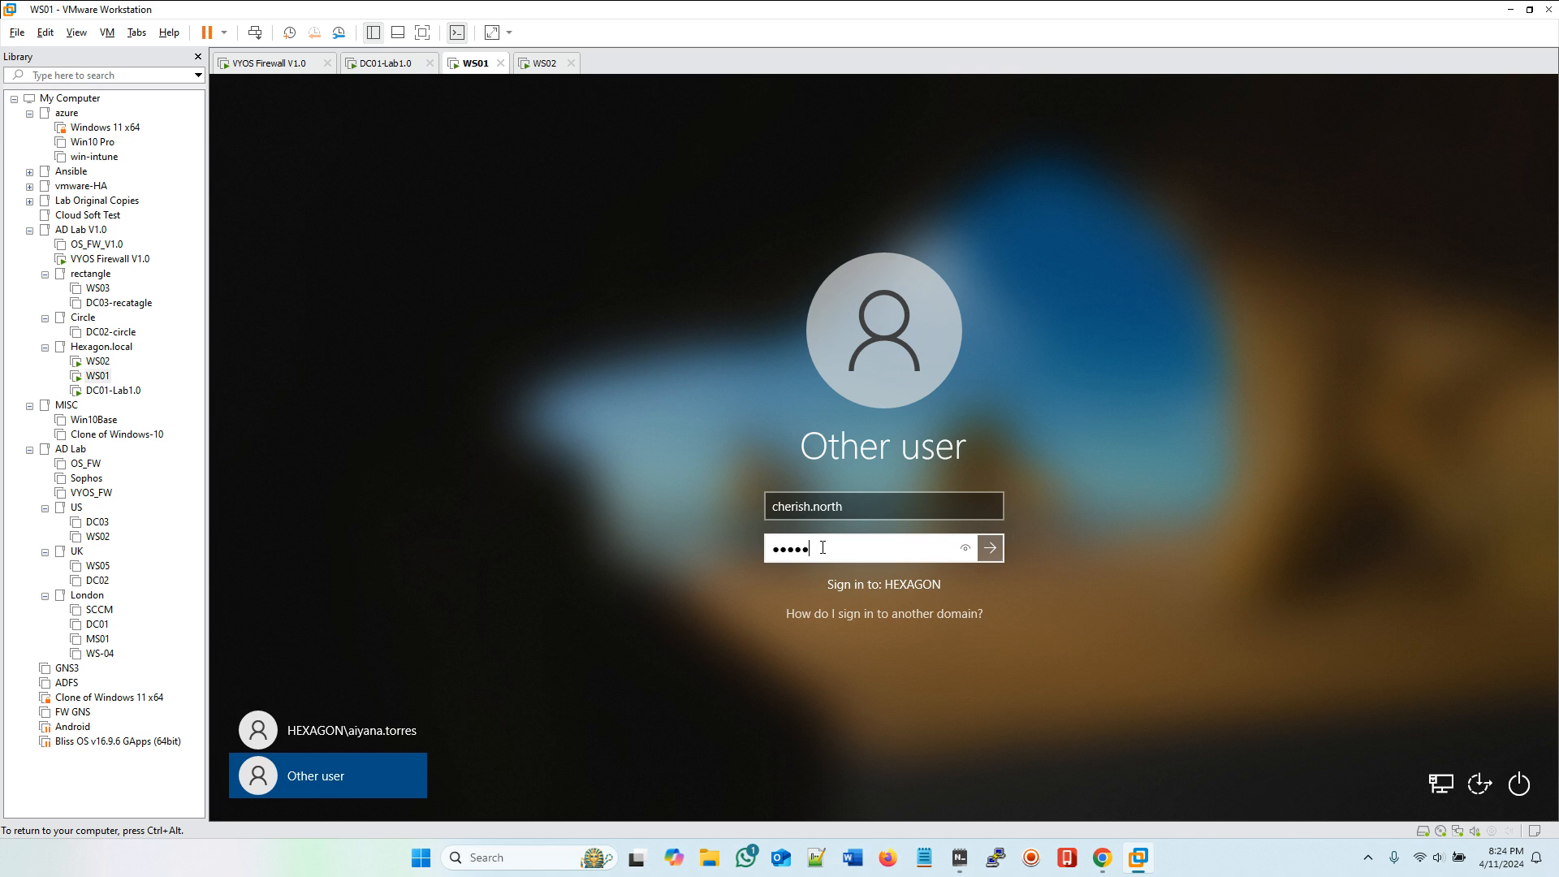
{"action": "key", "text": "BackSpace"}
{"action": "key", "text": "BackSpace"}
{"action": "key", "text": "BackSpace"}
{"action": "key", "text": "BackSpace"}
{"action": "key", "text": "BackSpace"}
{"action": "type", "text": "•••••••••••"}
{"action": "key", "text": "Return"}
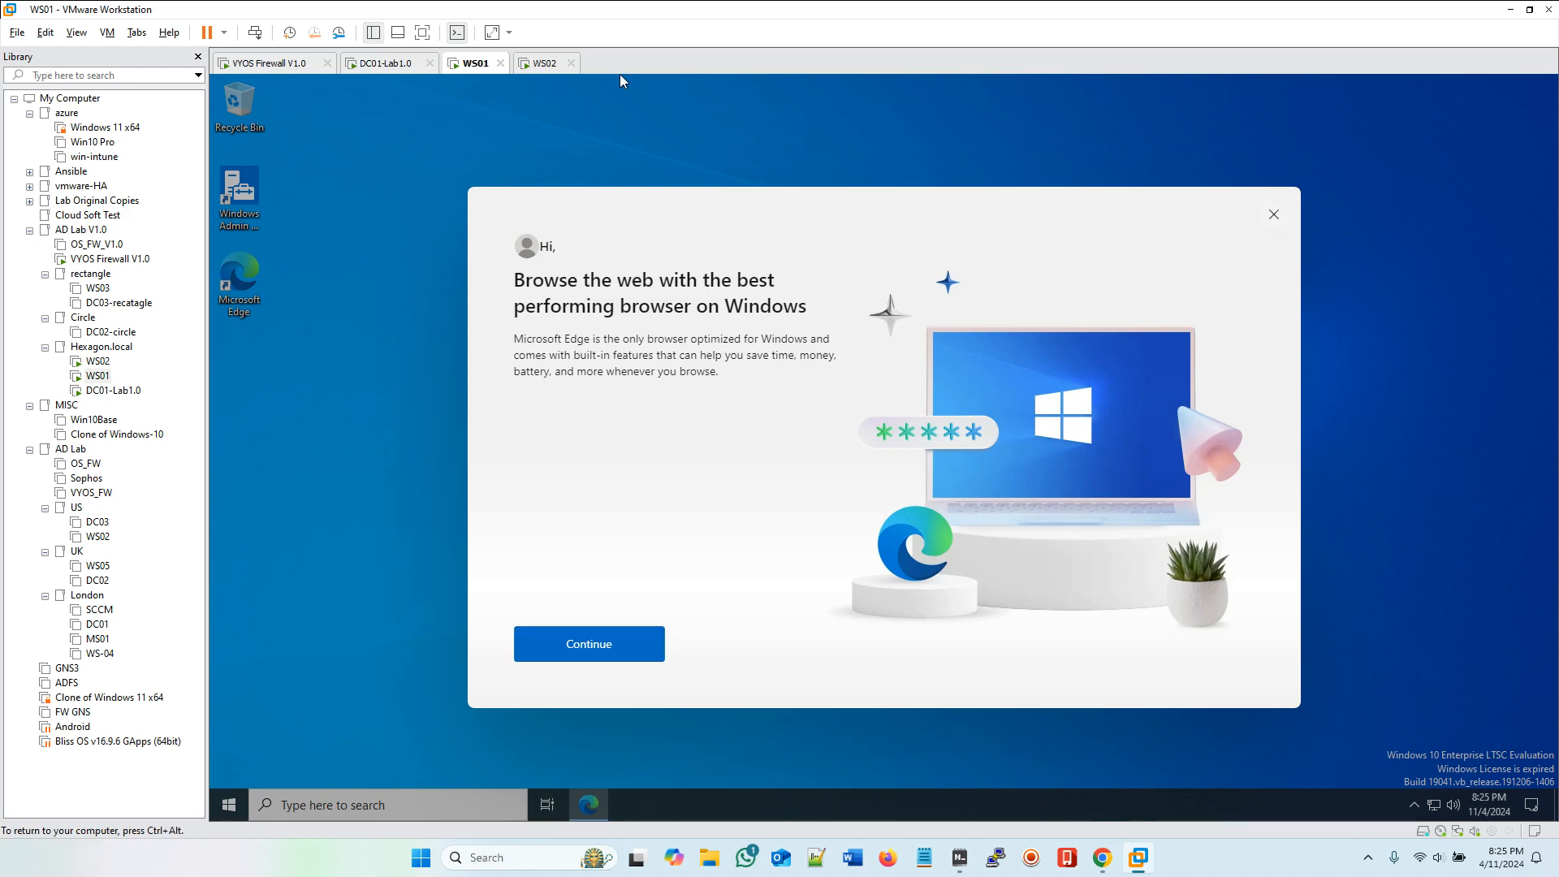
Step: Dismiss the Edge welcome prompt on WS01 and create a new text document on the desktop named Test1
{"action": "left_click", "coordinate": [1273, 214]}
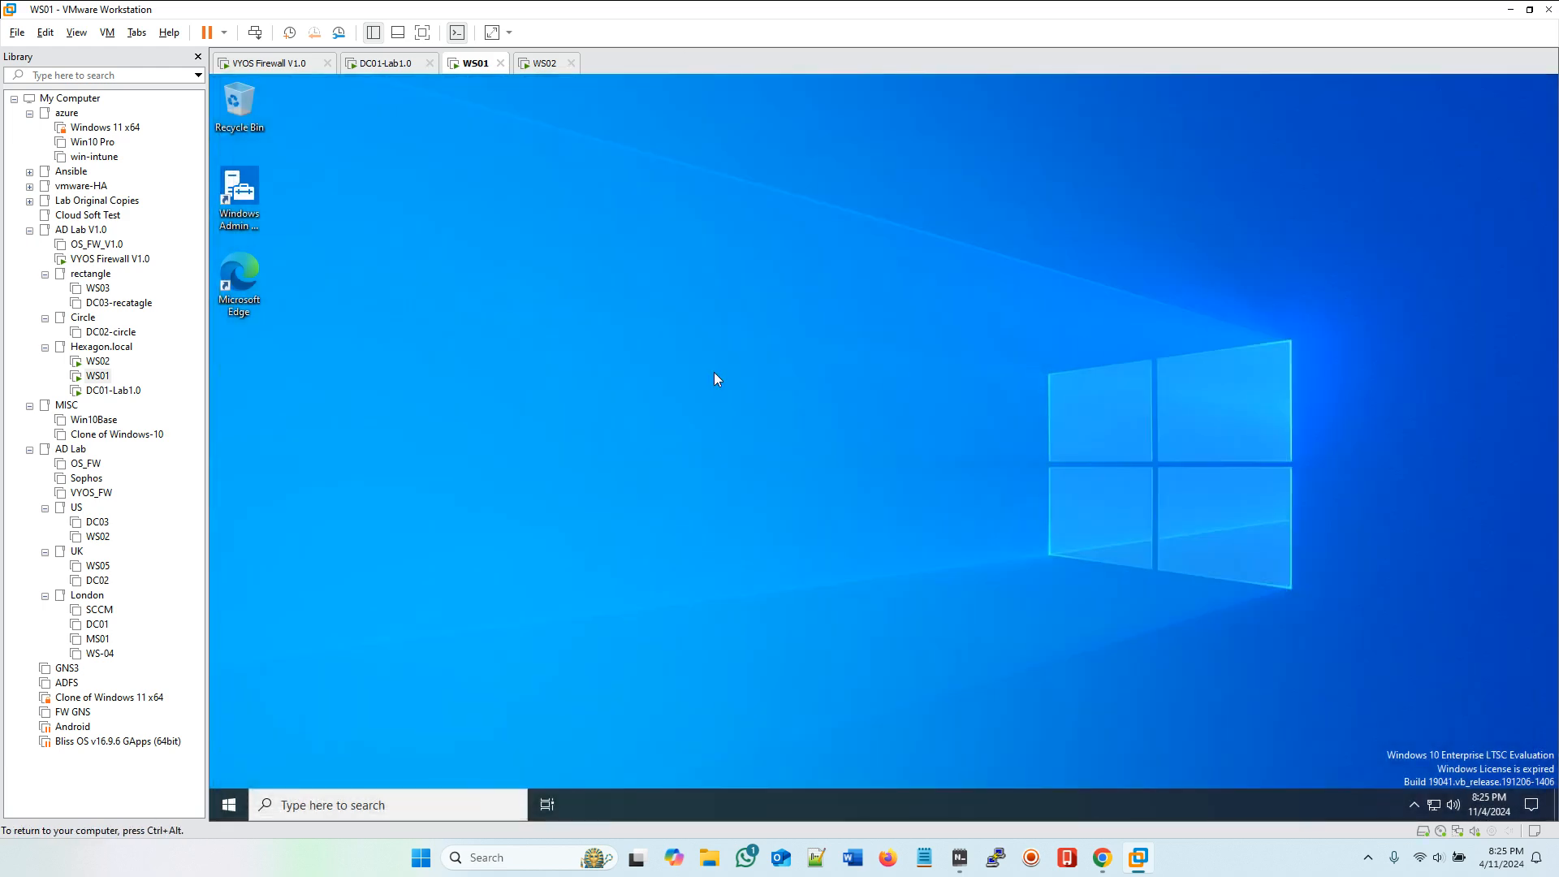
{"action": "right_click", "coordinate": [402, 279]}
{"action": "mouse_move", "coordinate": [446, 397]}
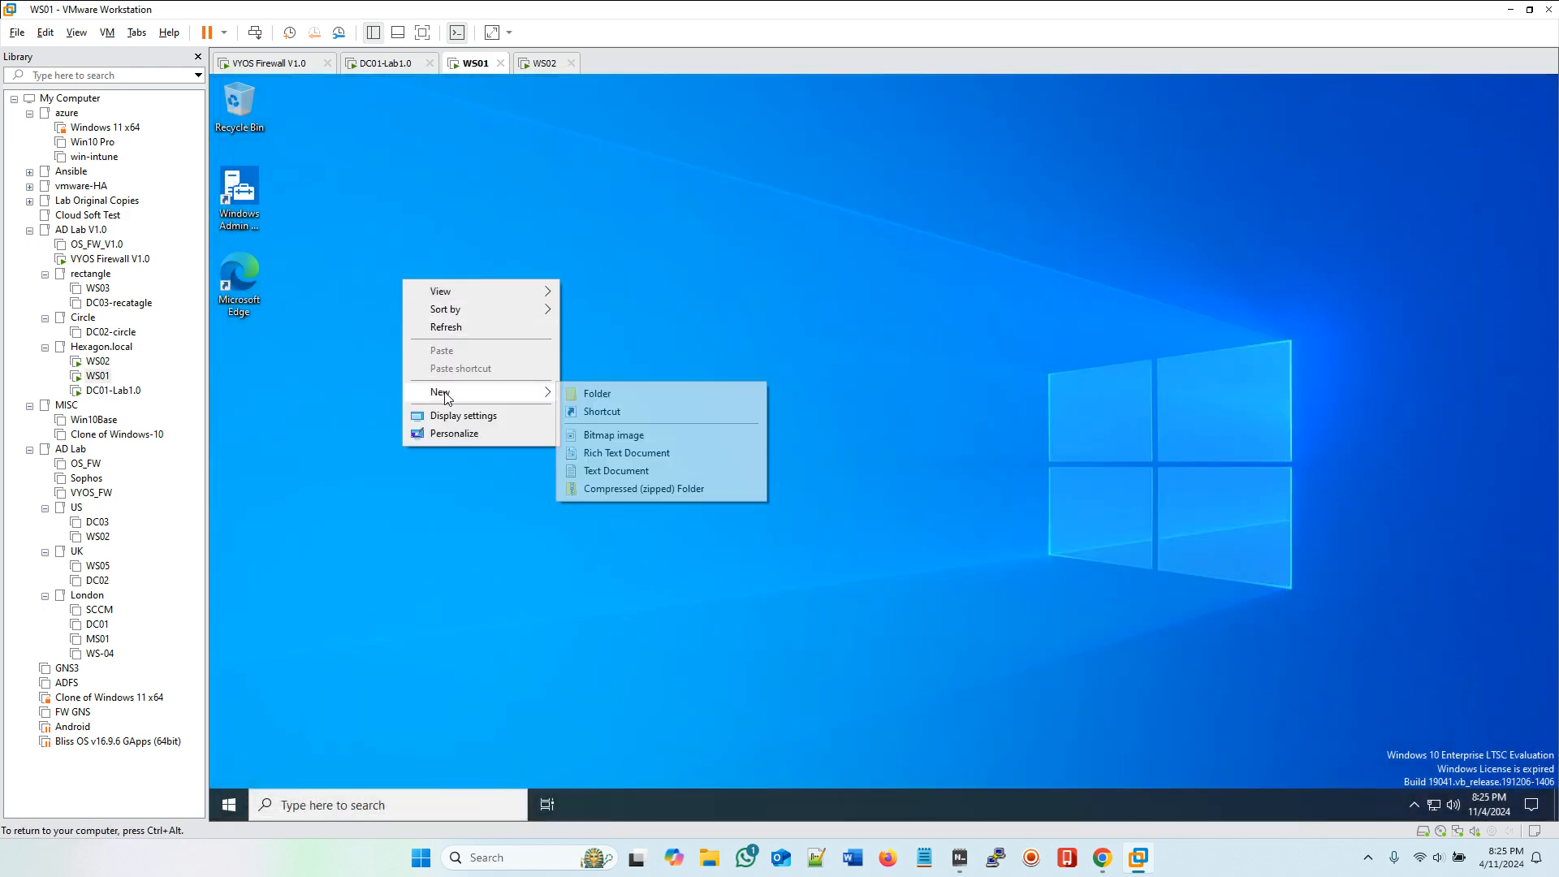
{"action": "left_click", "coordinate": [635, 471]}
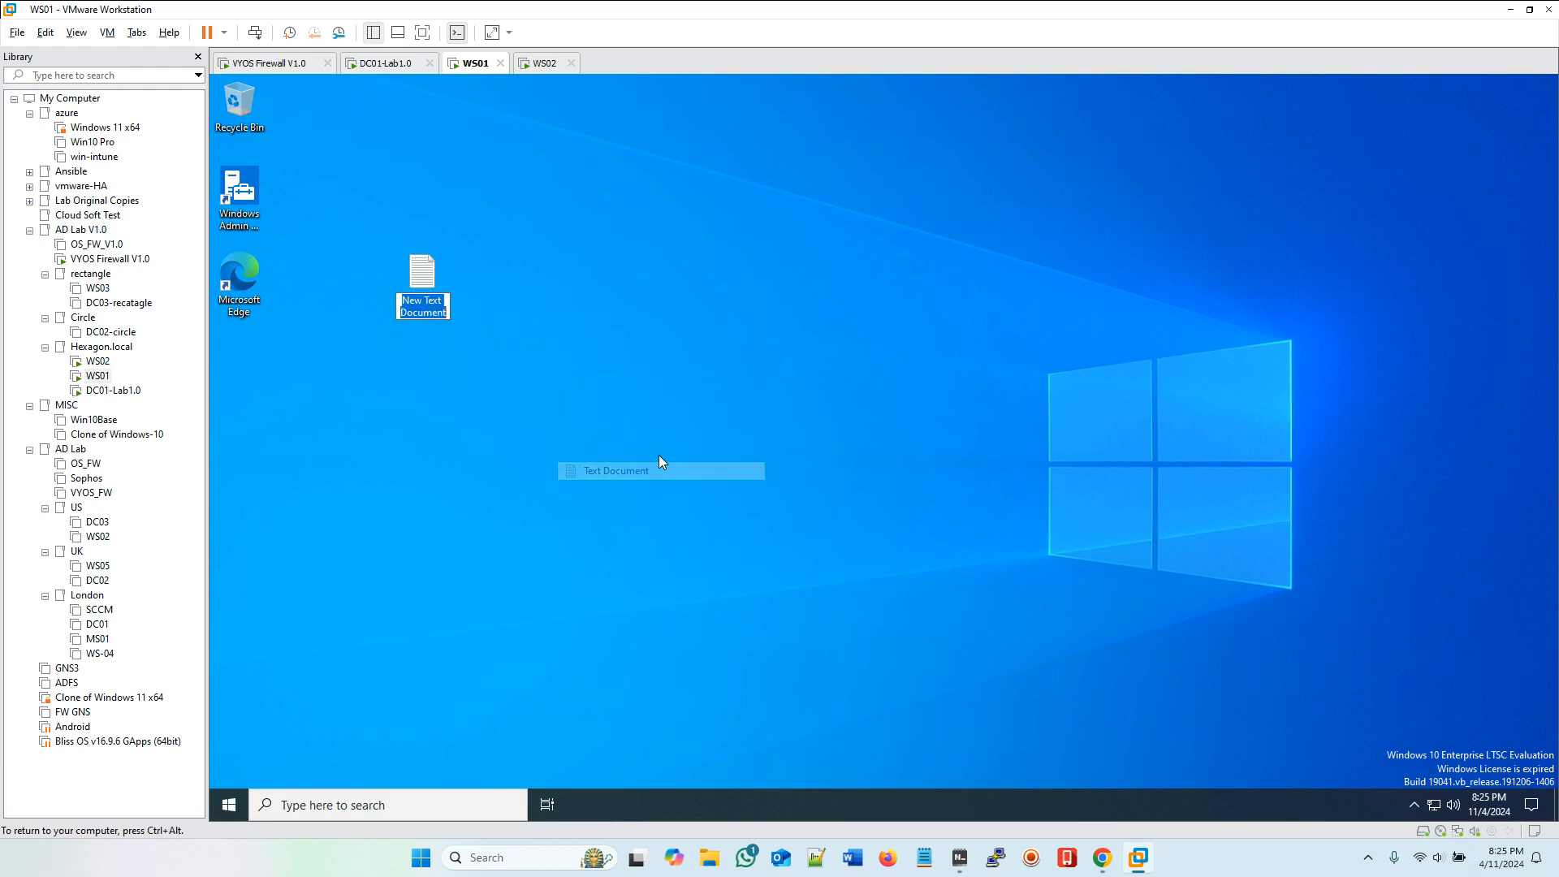
{"action": "left_click", "coordinate": [626, 343]}
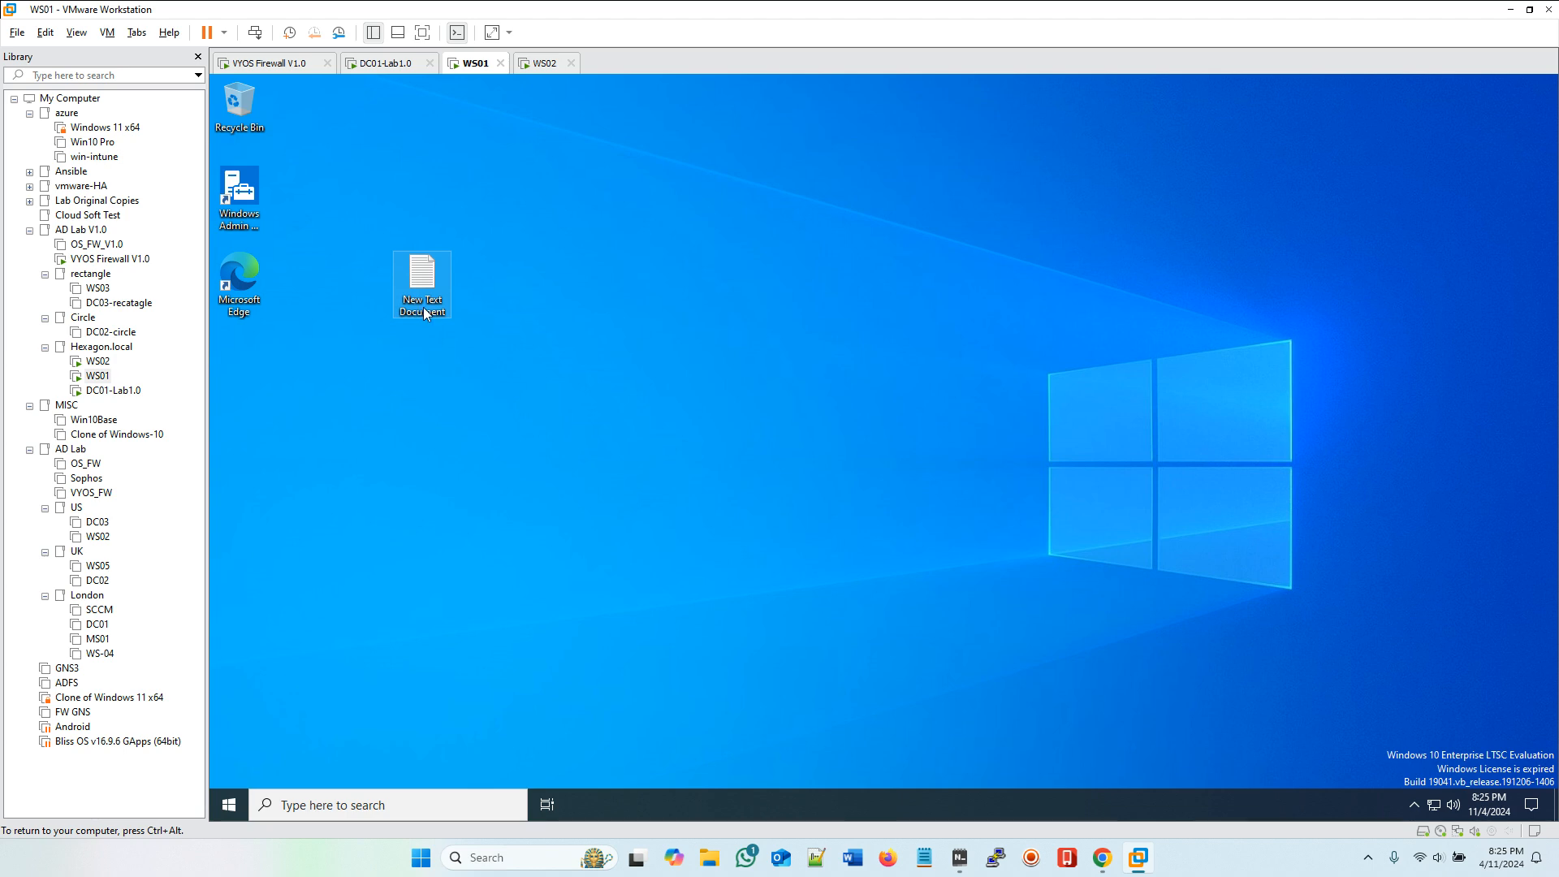
{"action": "key", "text": "Left"}
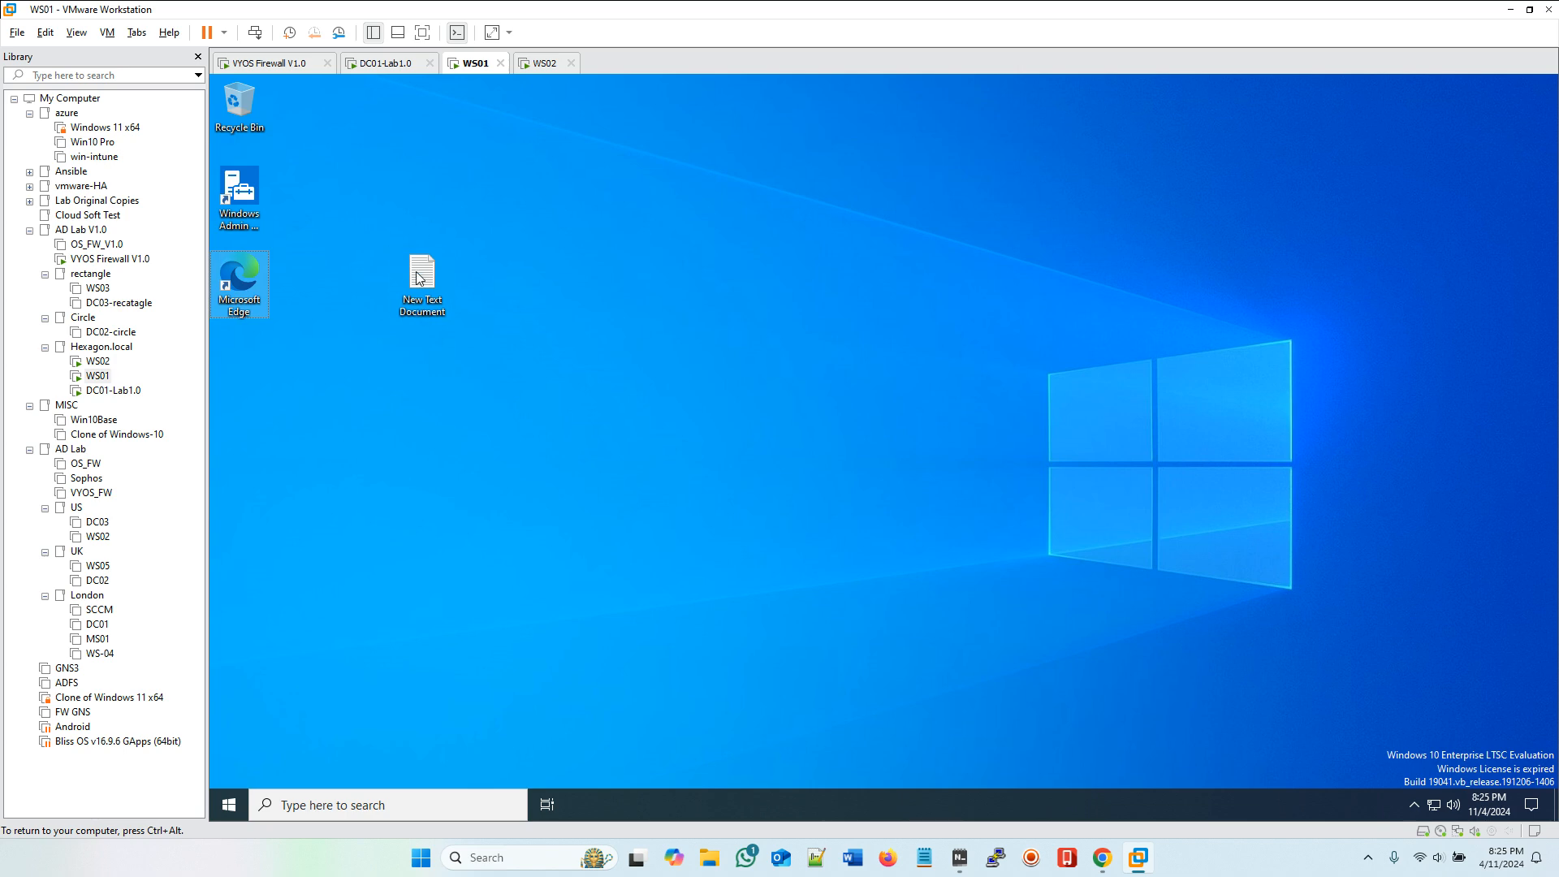
{"action": "left_click", "coordinate": [422, 307]}
{"action": "left_click", "coordinate": [424, 309]}
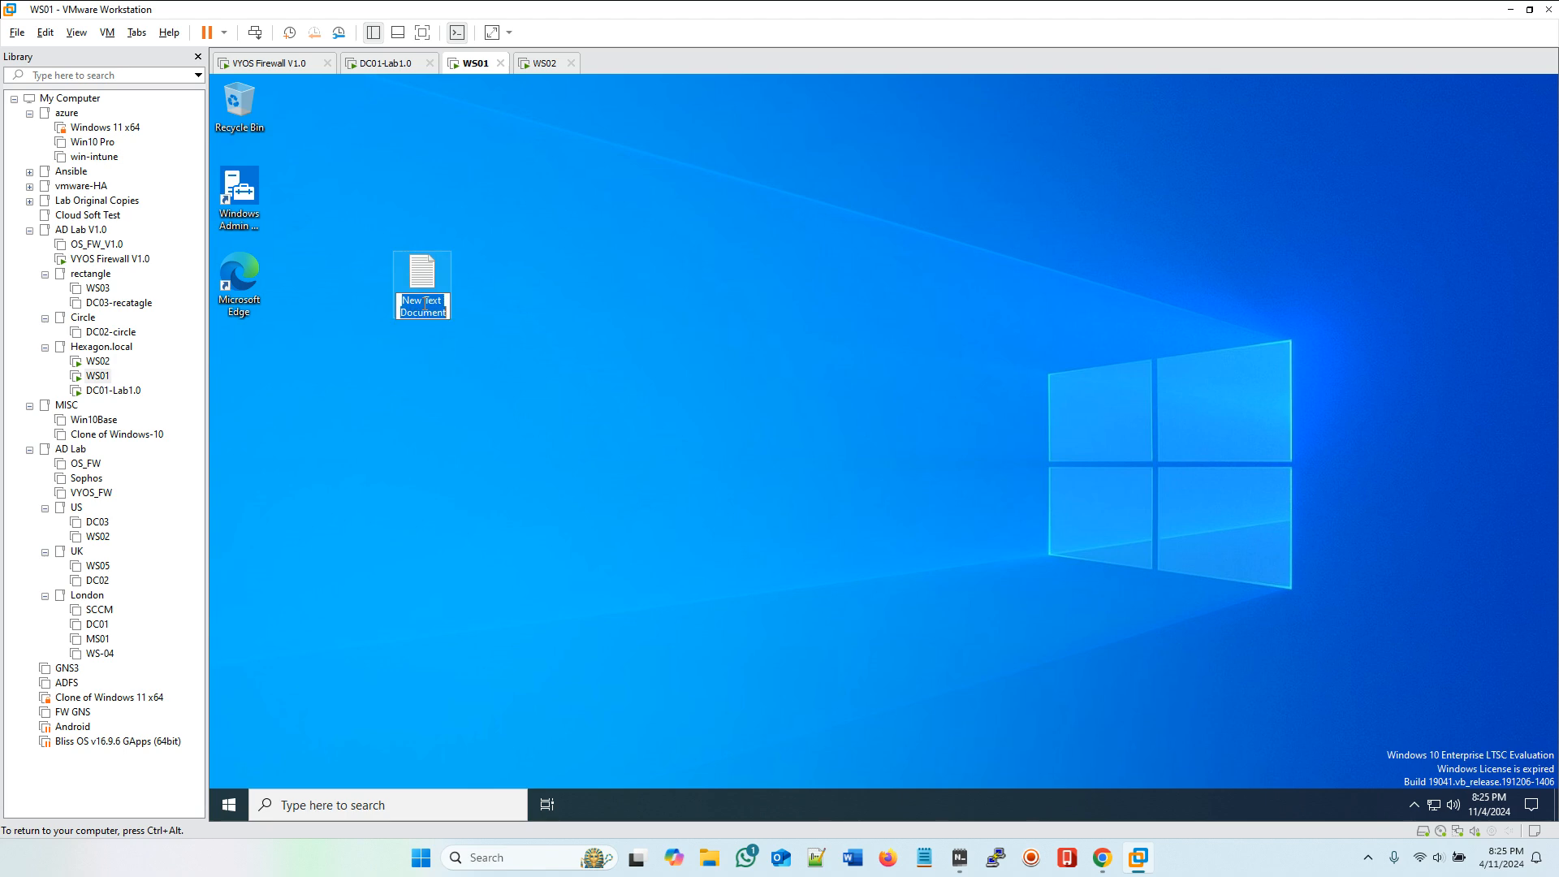
{"action": "type", "text": "Test1"}
{"action": "key", "text": "Return"}
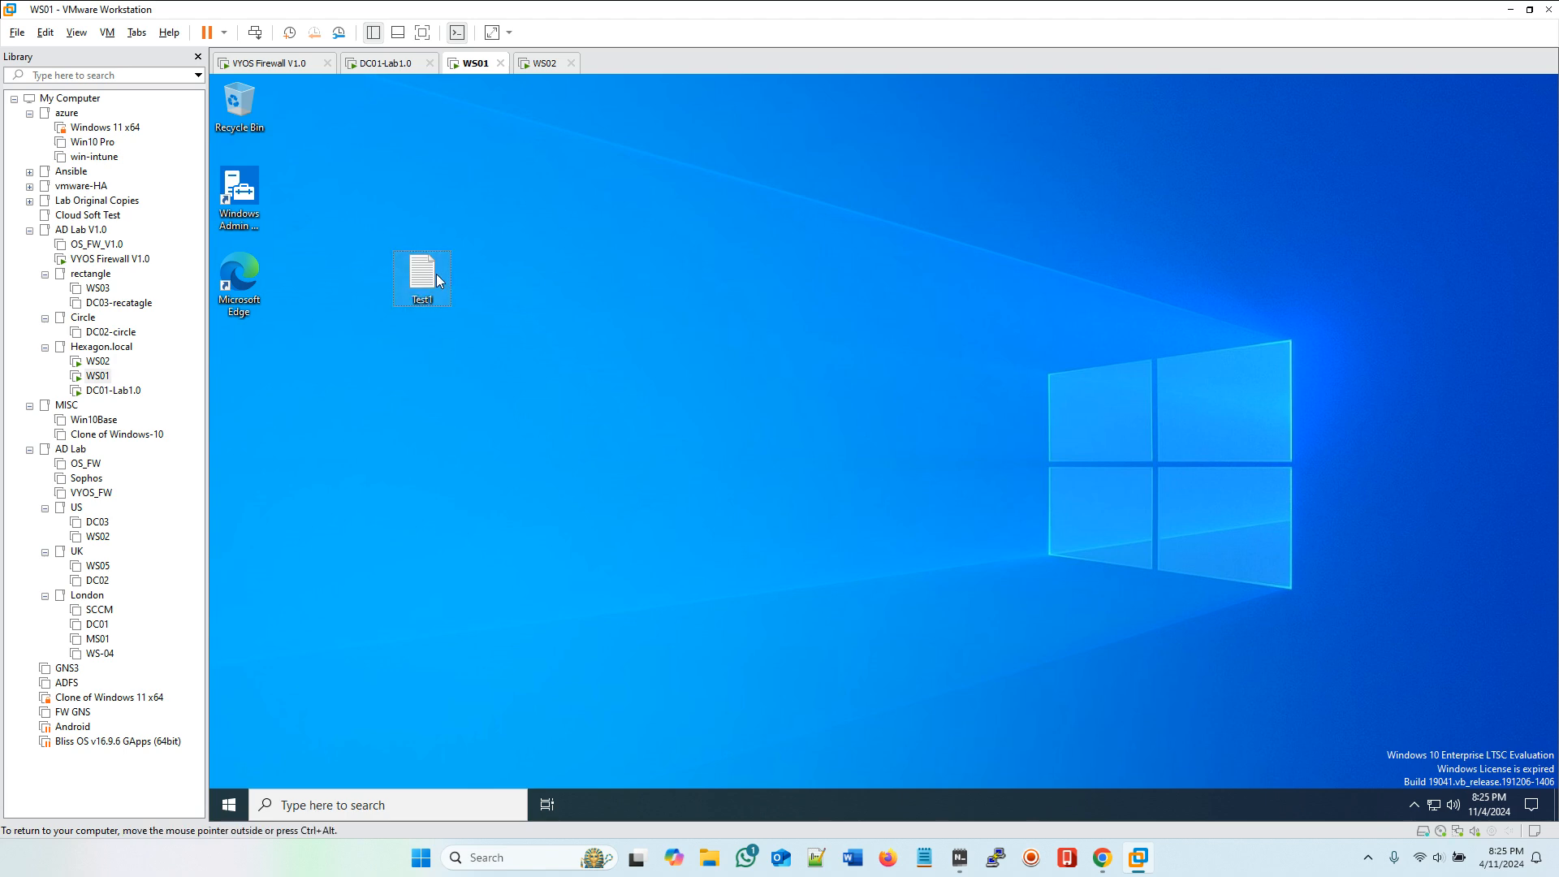
Step: Open Test1, enter the text 'this is a Test documnet...!' and save the changes when closing it
{"action": "double_click", "coordinate": [436, 274]}
{"action": "right_click", "coordinate": [483, 258]}
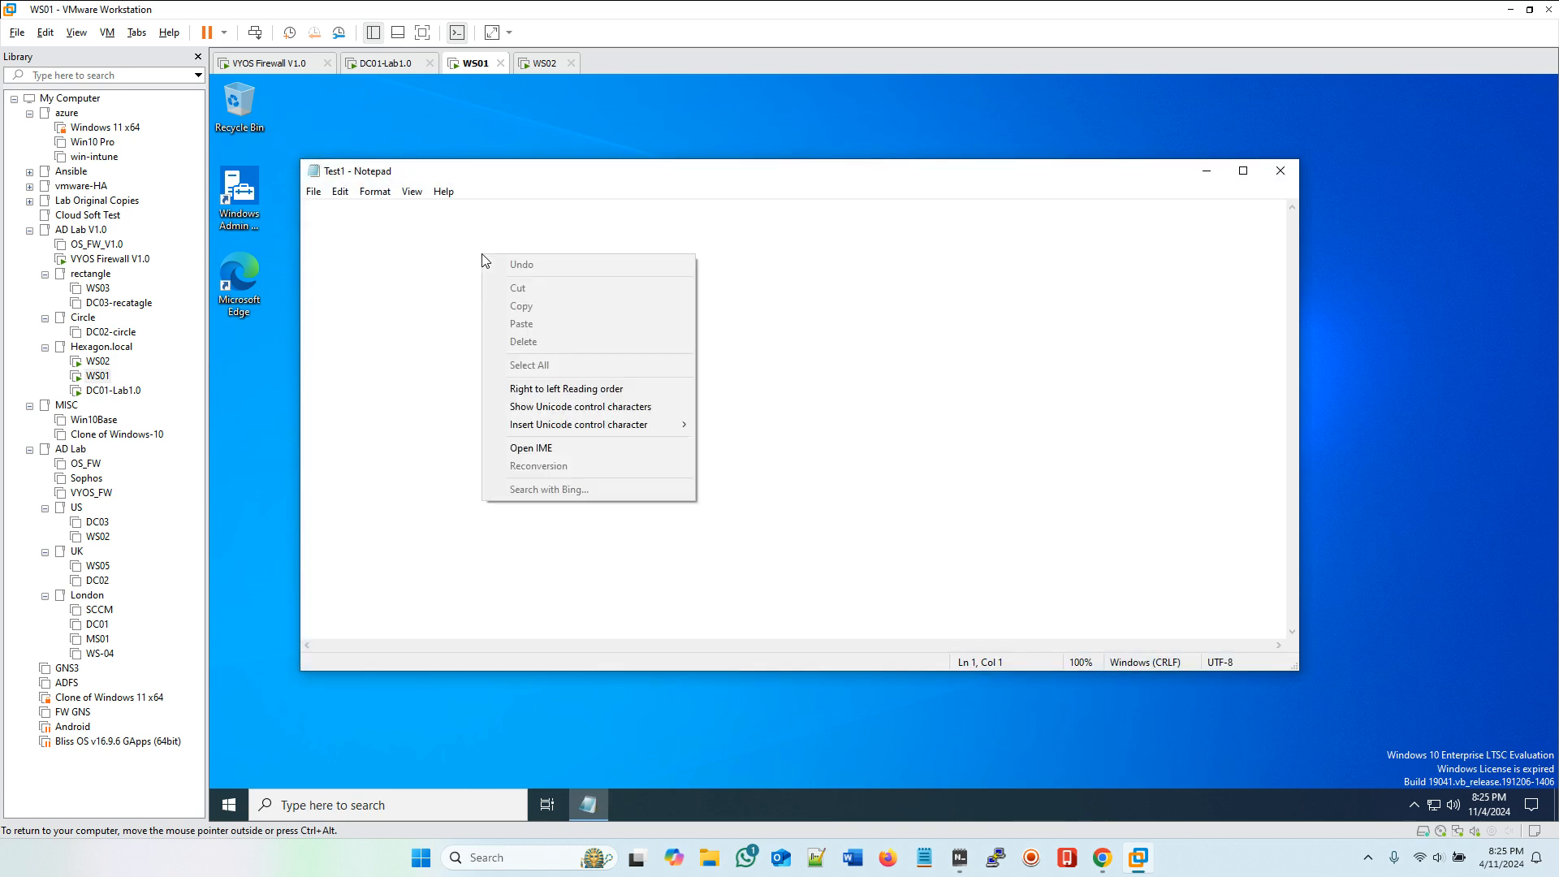
{"action": "left_click", "coordinate": [800, 285]}
{"action": "type", "text": "th"}
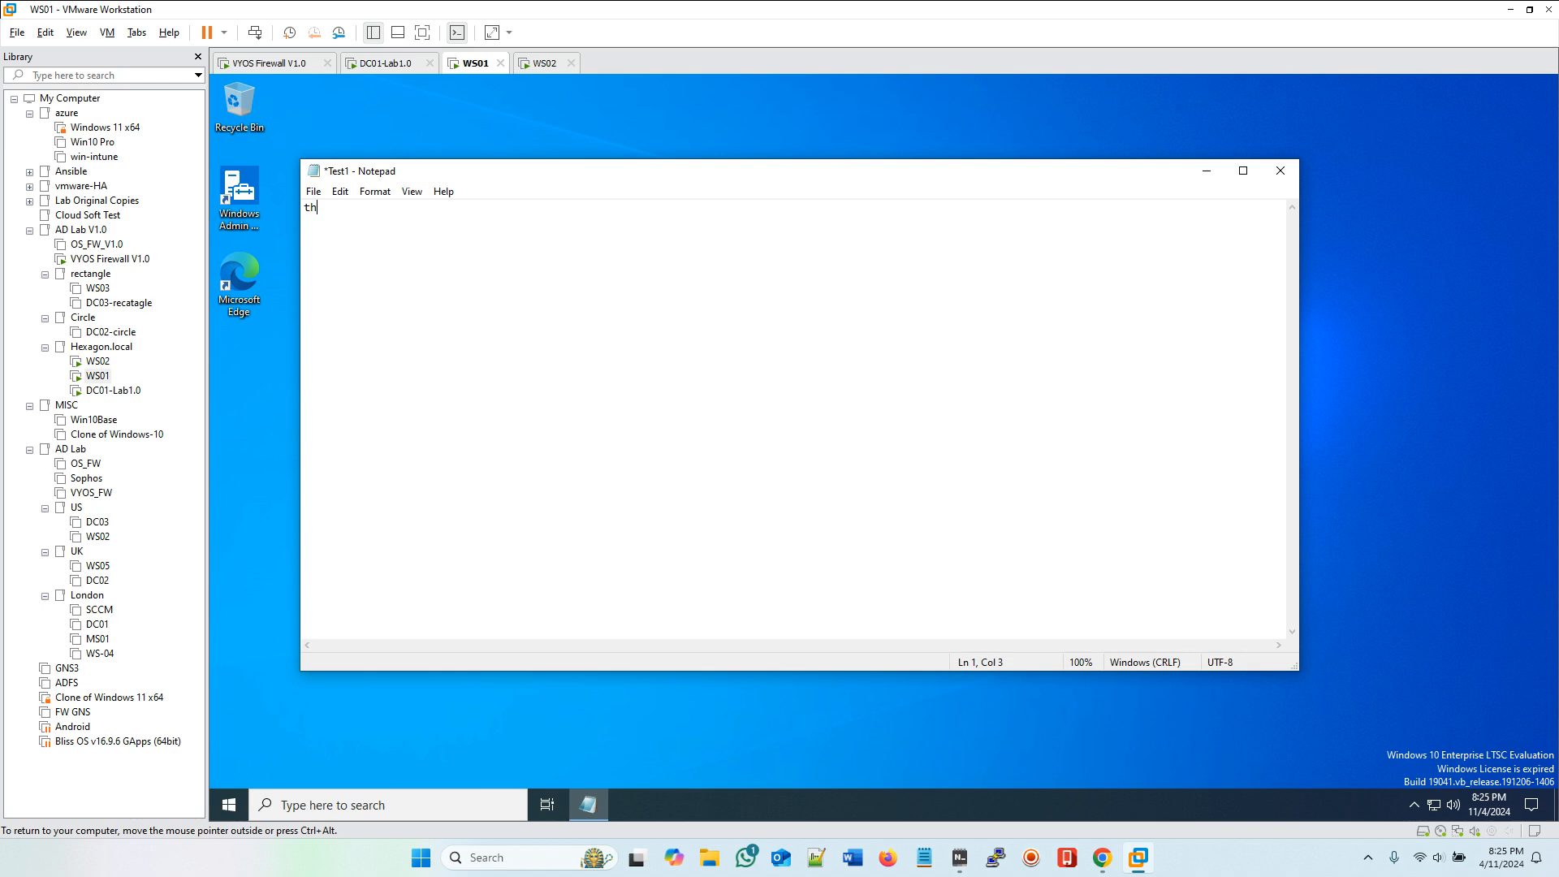
{"action": "type", "text": "is is a Test documnet...!"}
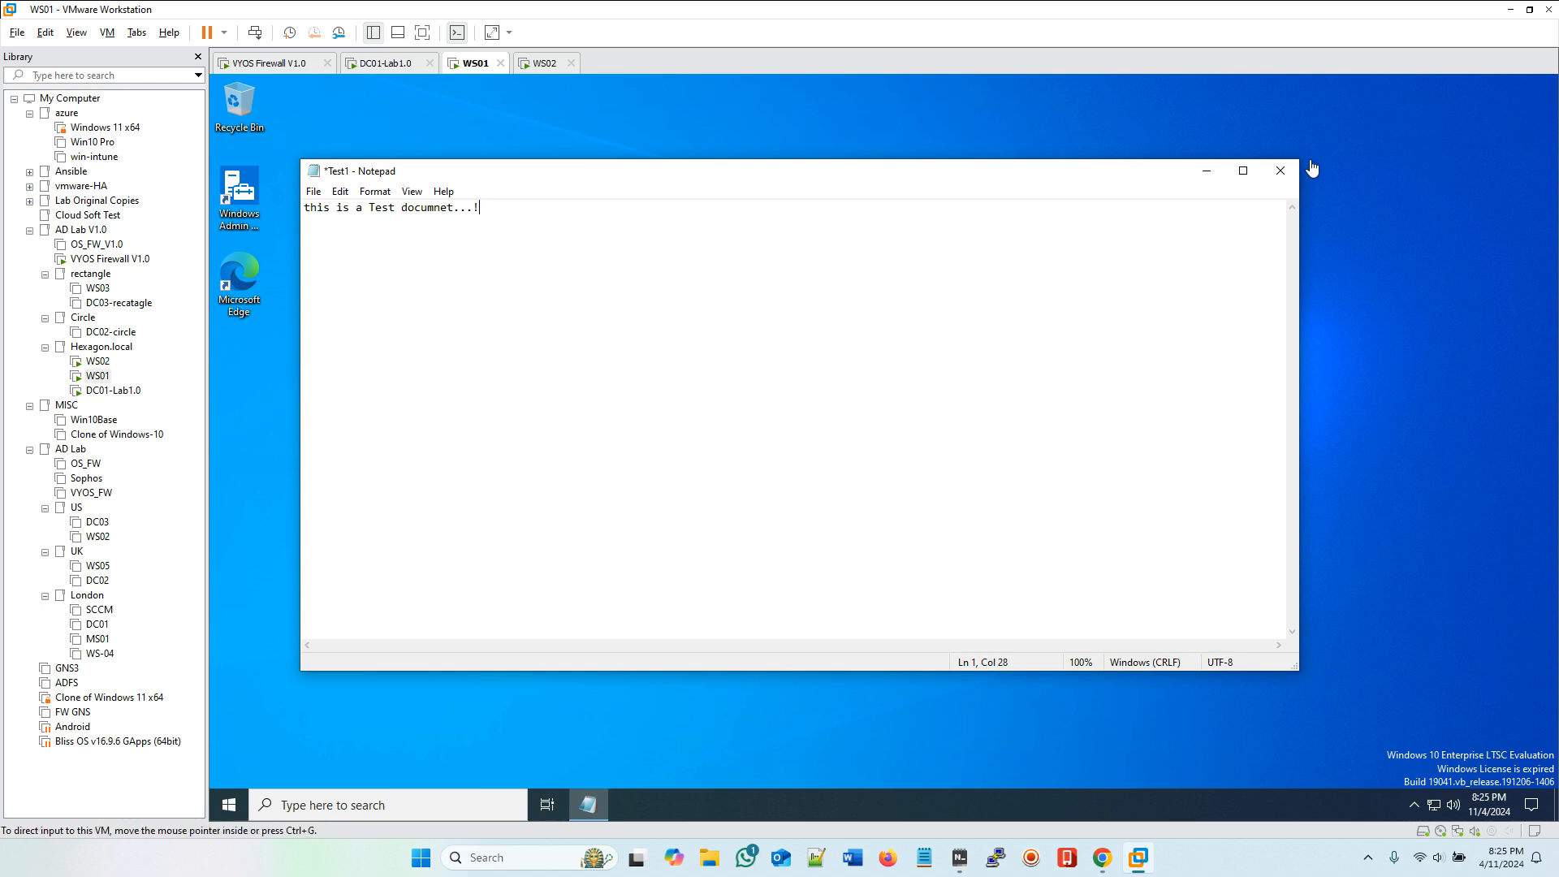
{"action": "left_click", "coordinate": [1280, 170]}
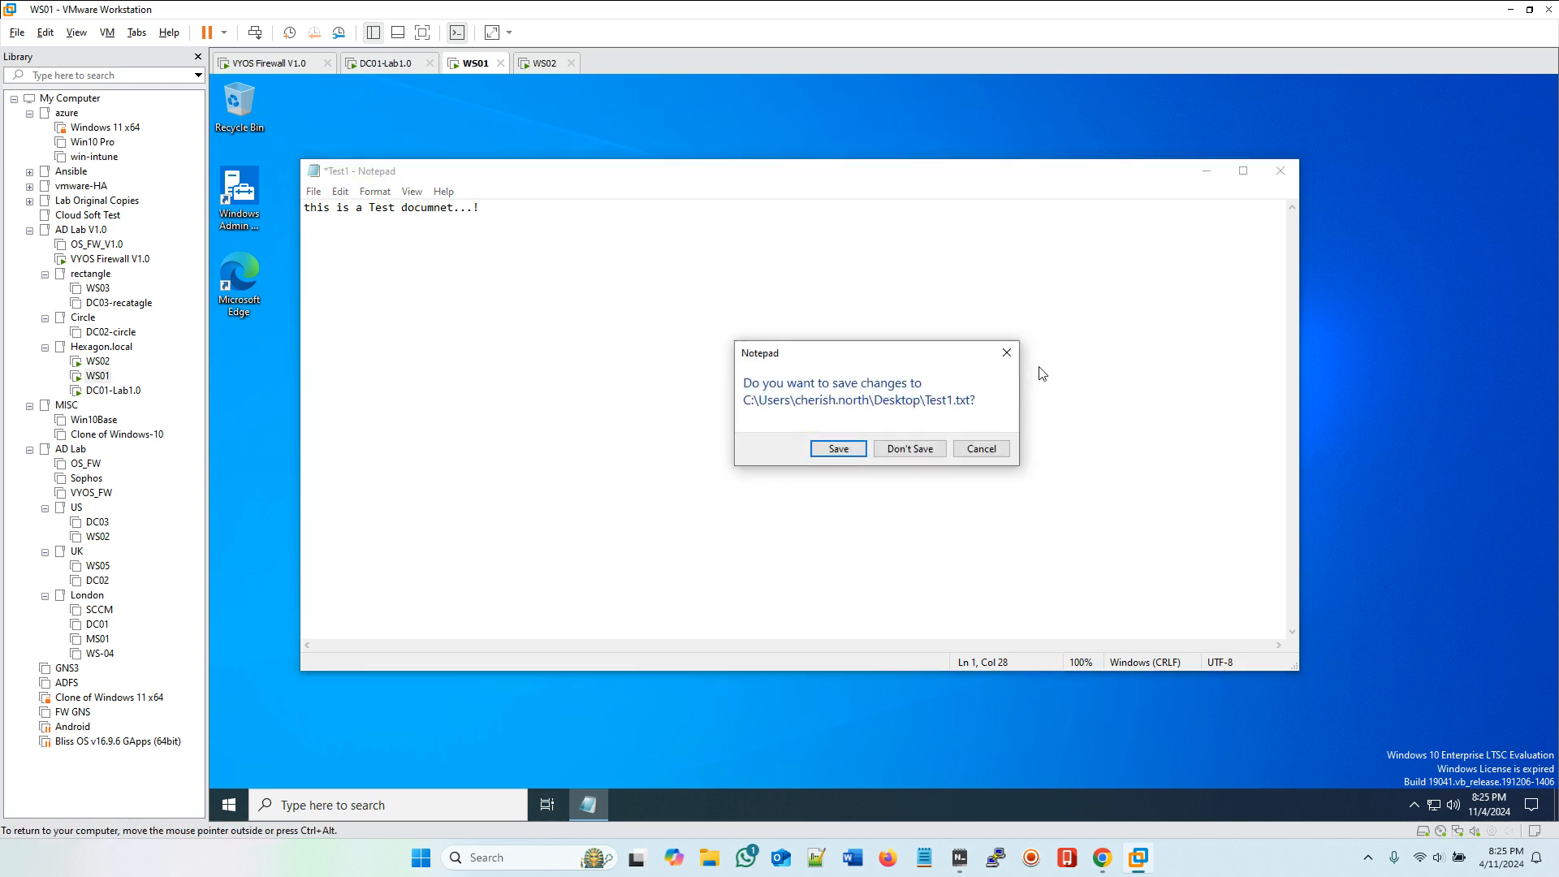
{"action": "left_click", "coordinate": [837, 449]}
{"action": "left_click", "coordinate": [826, 451]}
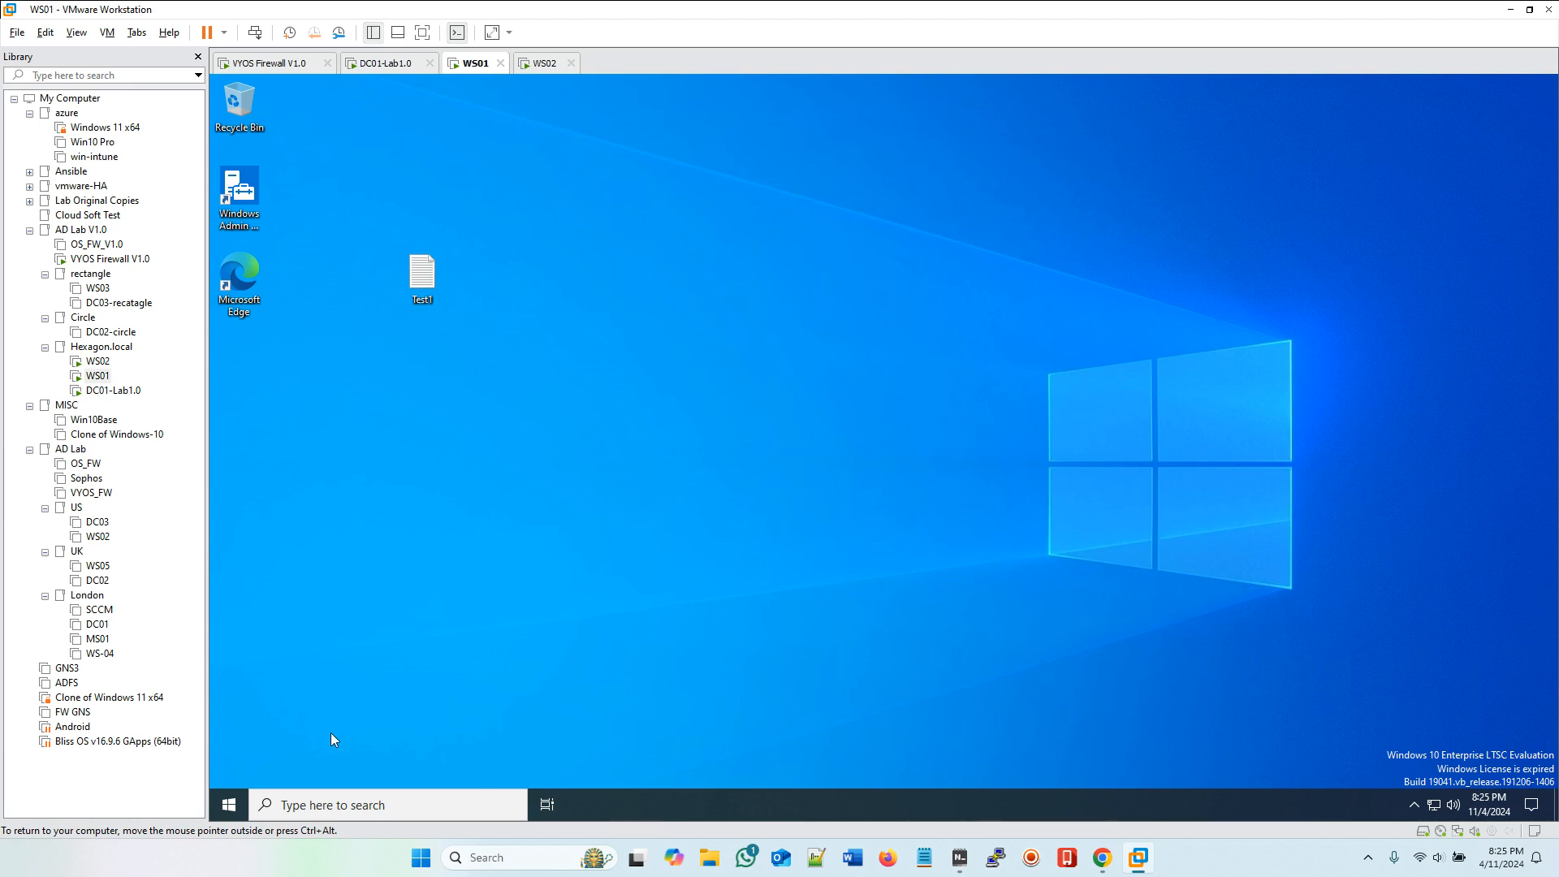
Step: Sign out of WS01 through the Ctrl+Alt+Del screen and switch to WS02
{"action": "left_click", "coordinate": [255, 32]}
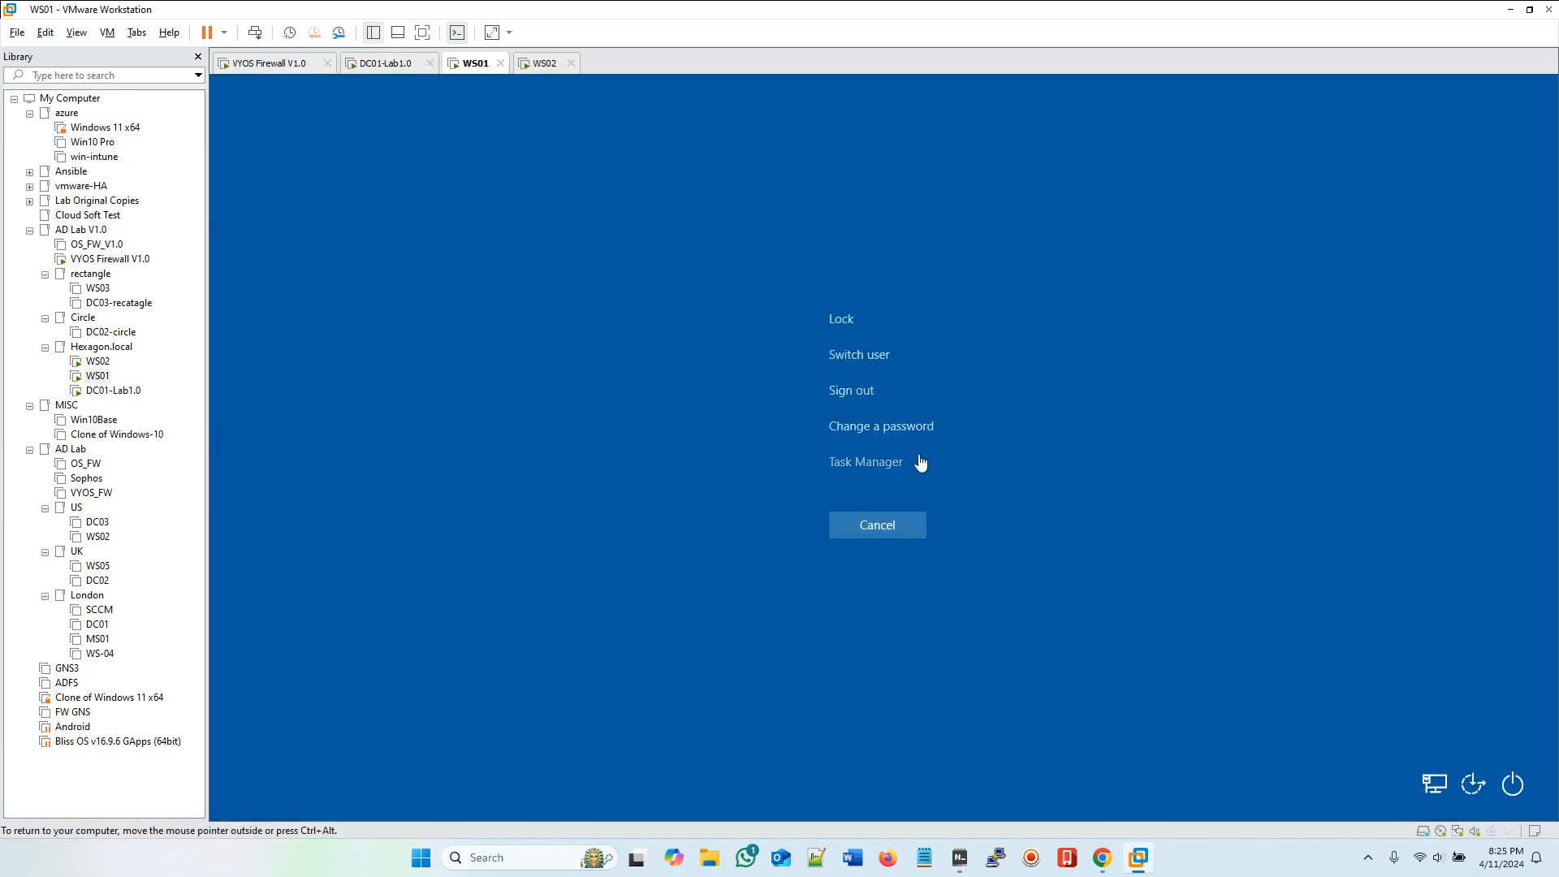
{"action": "left_click", "coordinate": [872, 401]}
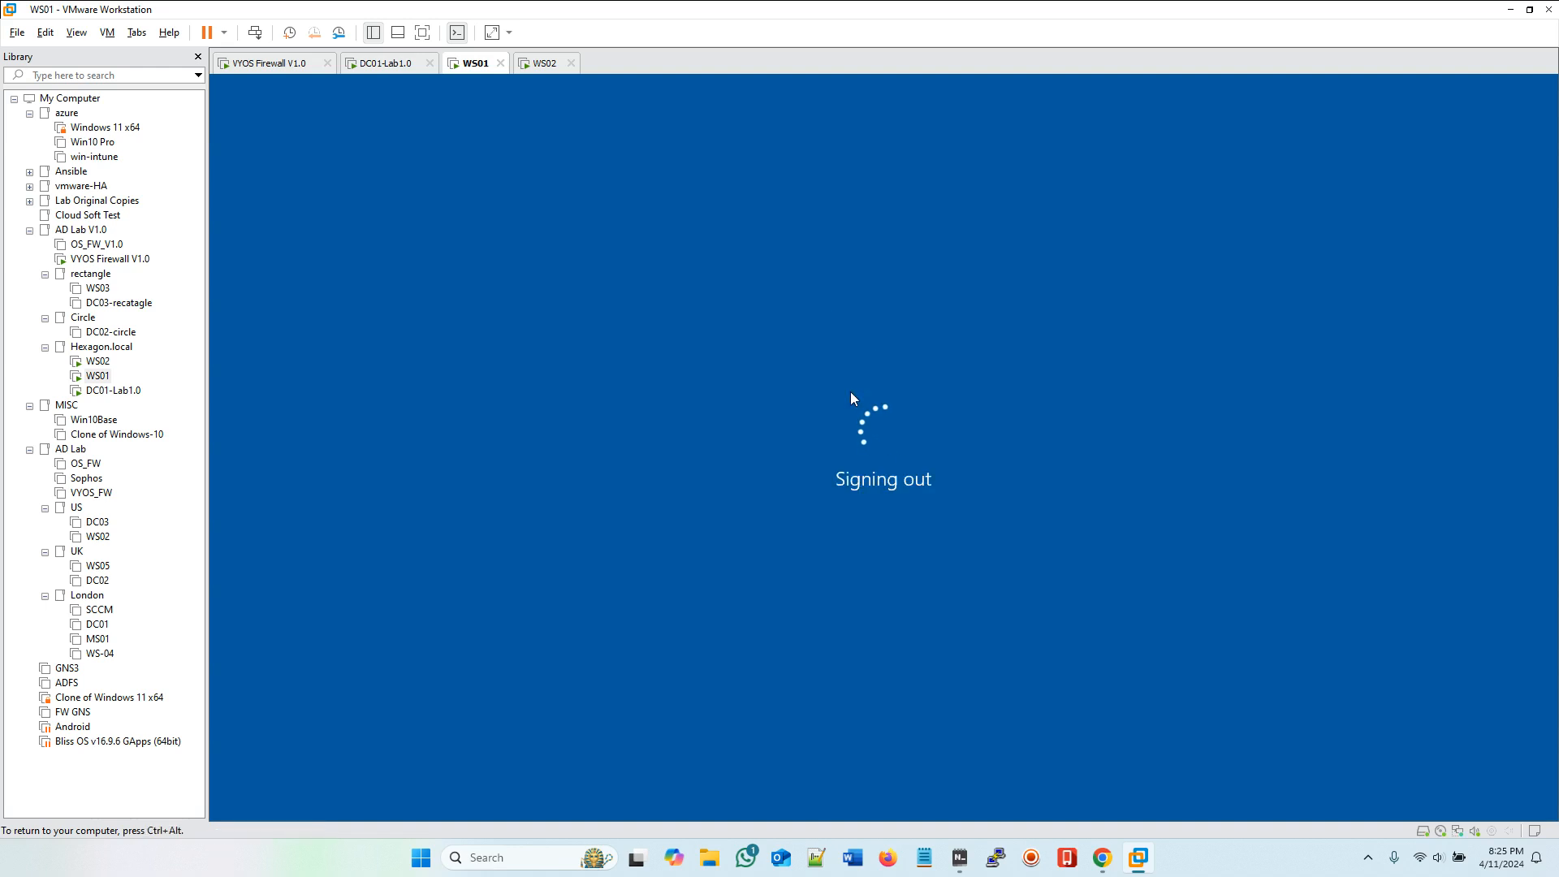
{"action": "left_click", "coordinate": [539, 65]}
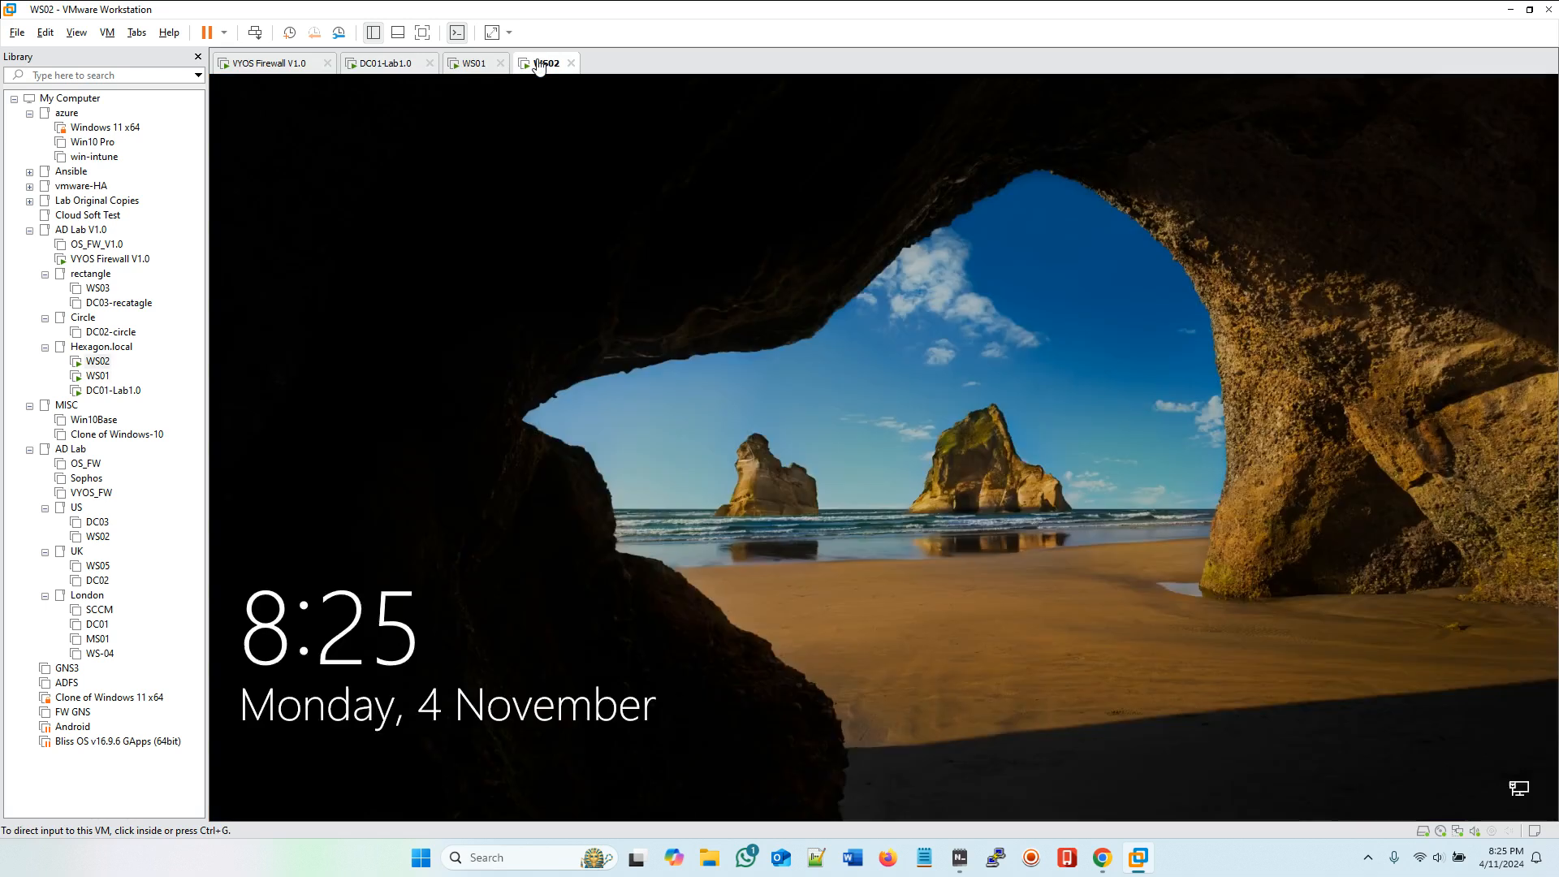
Step: On WS02, acknowledge the Hexagon Local Domain notice, choose Other user and sign in as the second Marketing user with the account password
{"action": "left_click", "coordinate": [254, 33]}
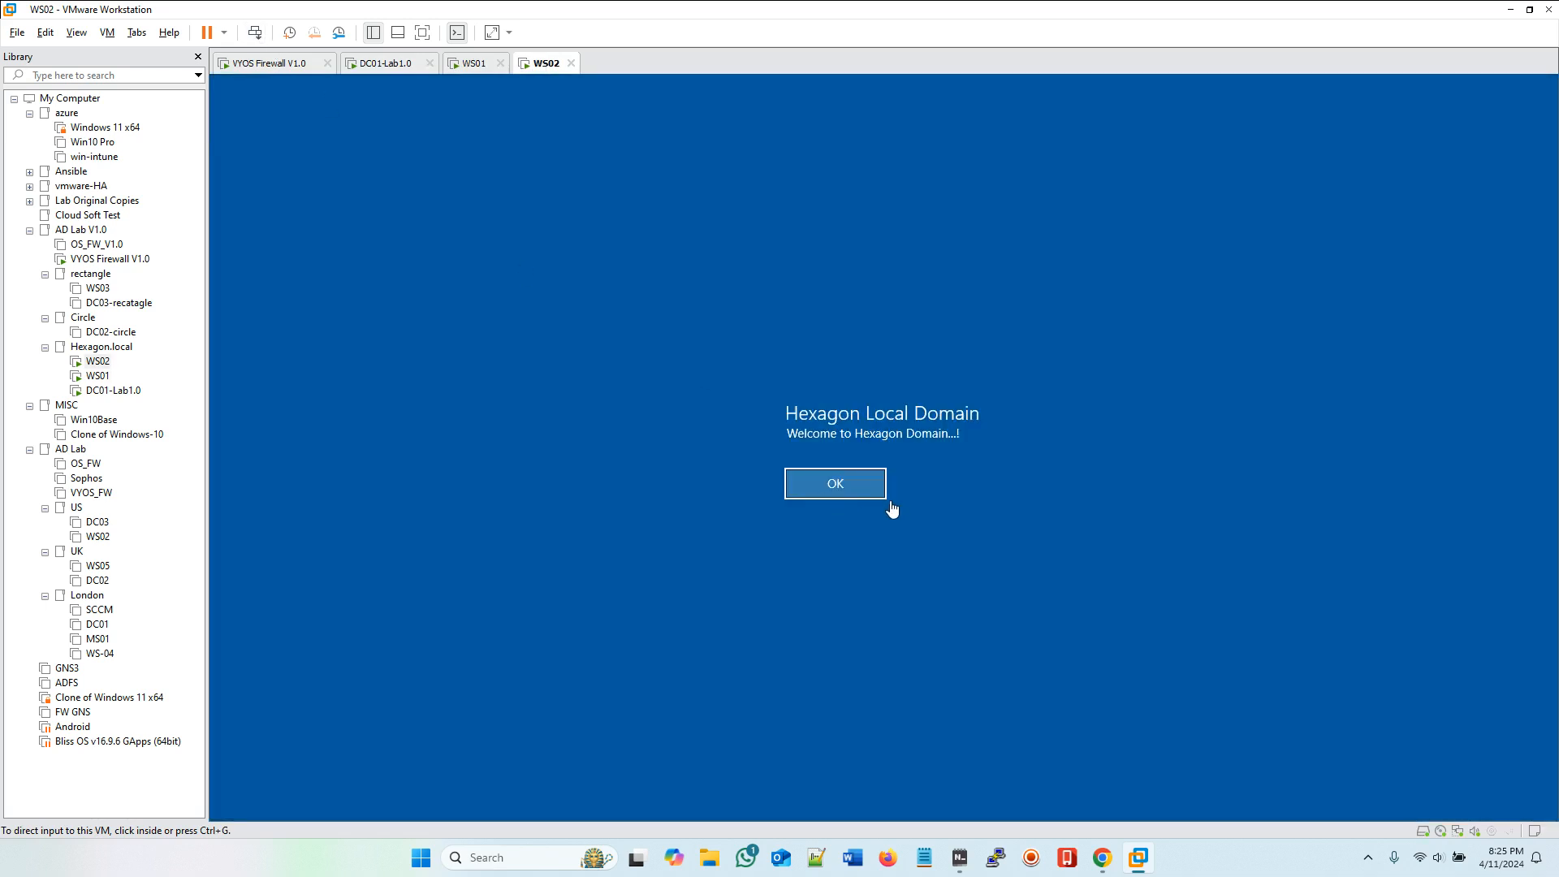
{"action": "left_click", "coordinate": [837, 487]}
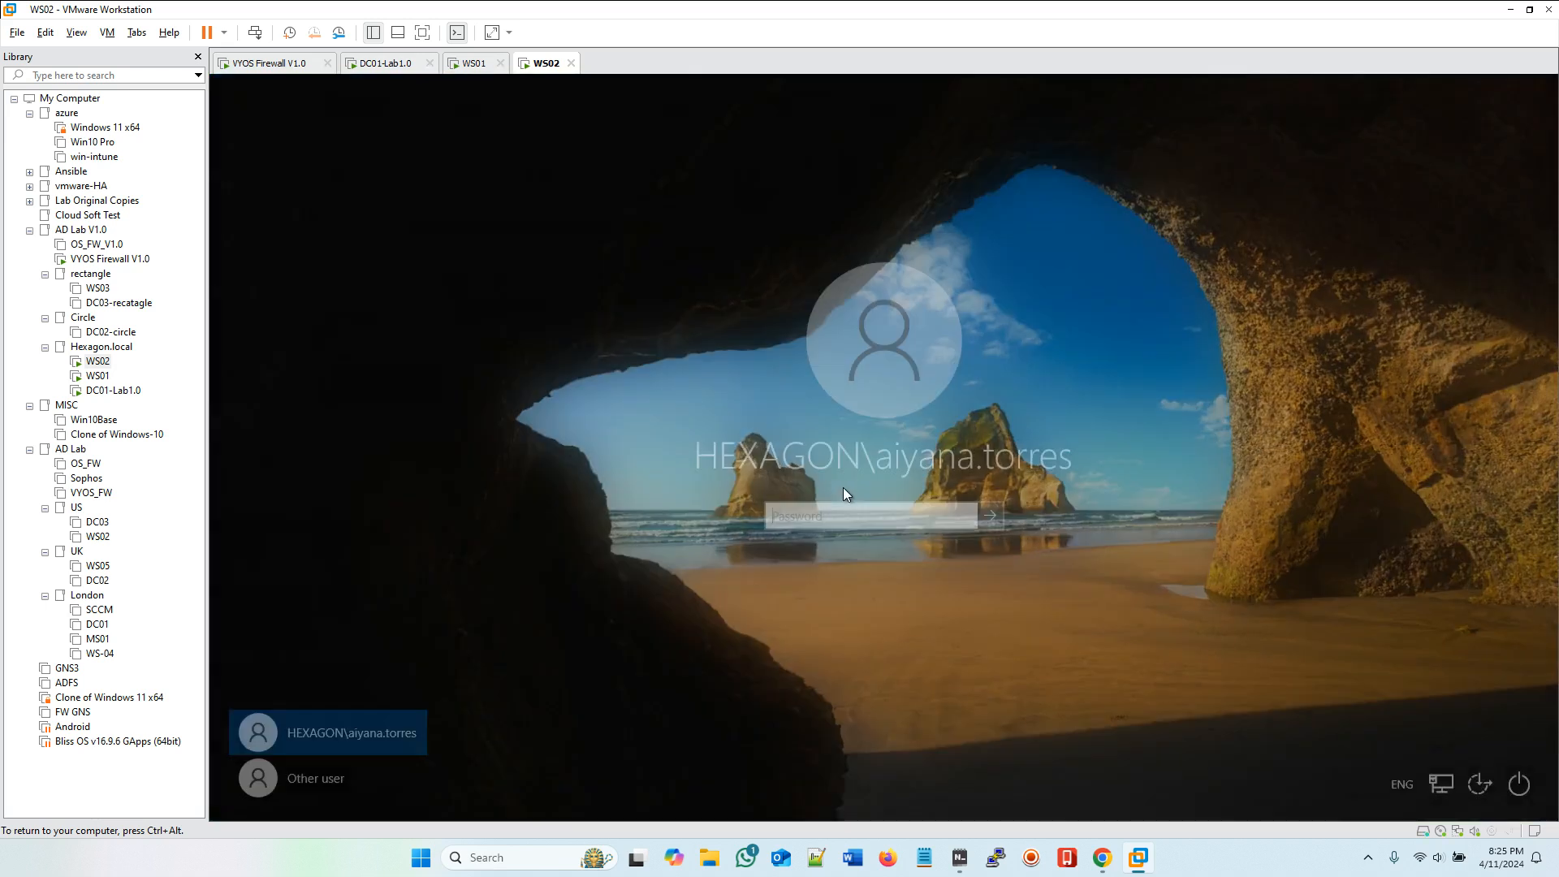
{"action": "left_click", "coordinate": [324, 777]}
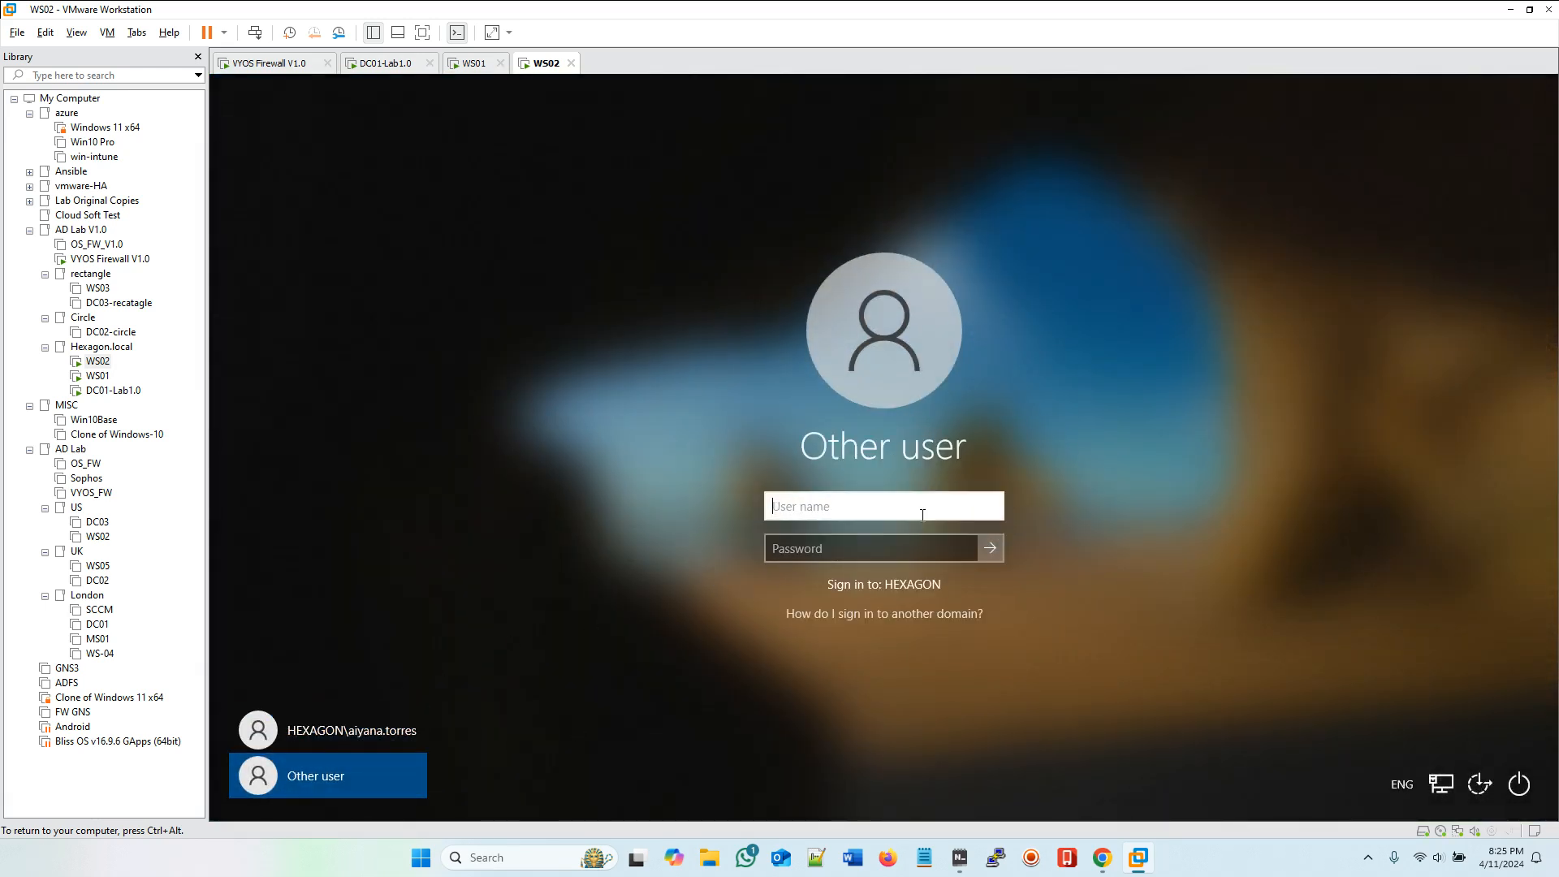
{"action": "left_click", "coordinate": [832, 542]}
{"action": "type", "text": "••••••••"}
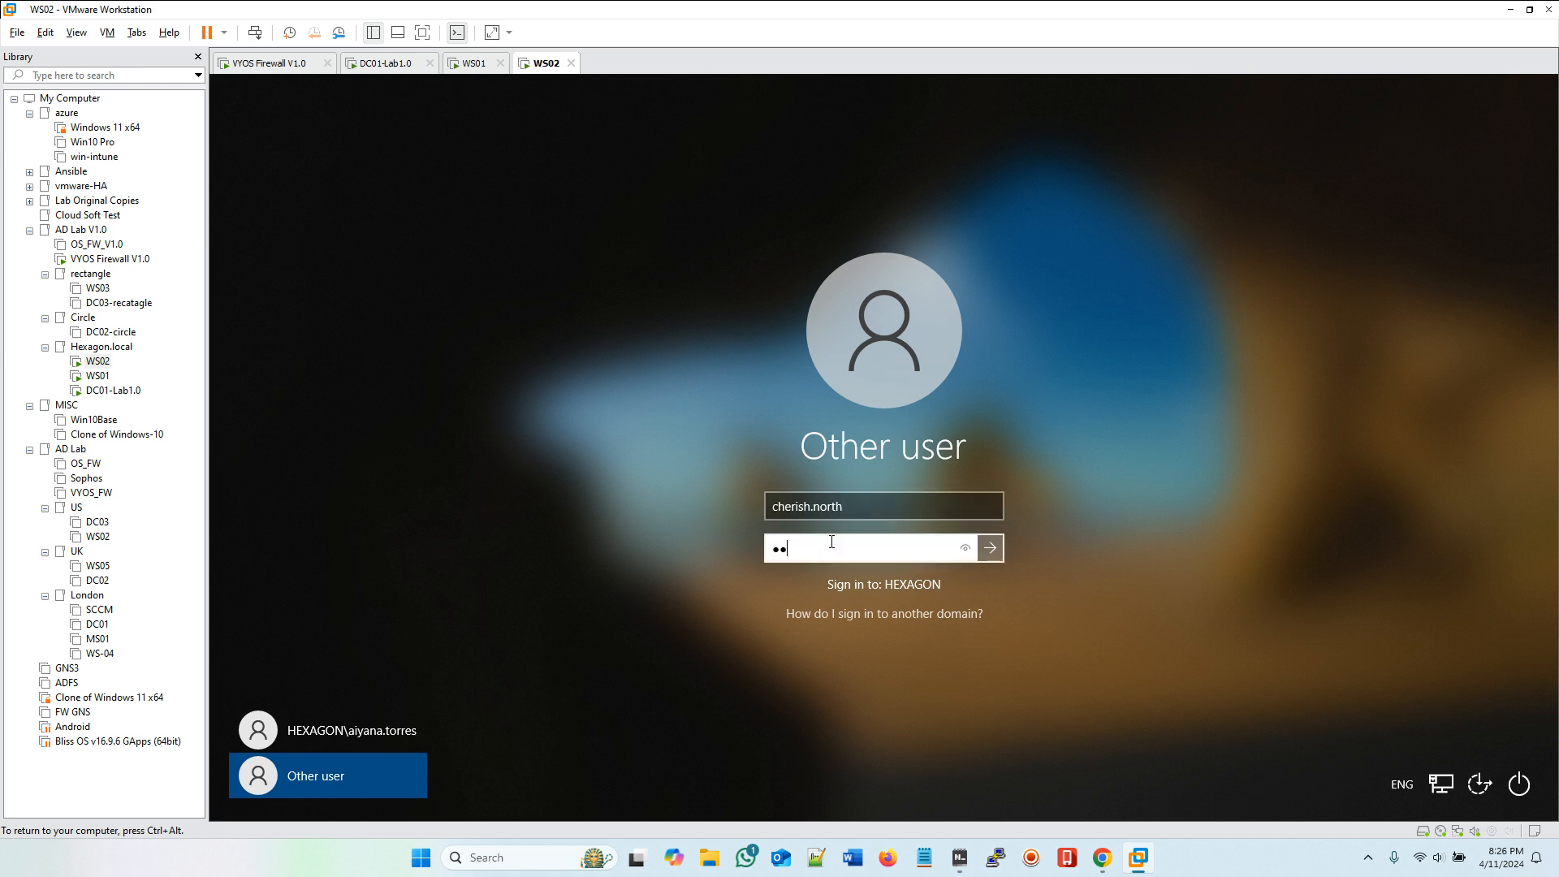
{"action": "type", "text": "••••"}
{"action": "left_click", "coordinate": [992, 551]}
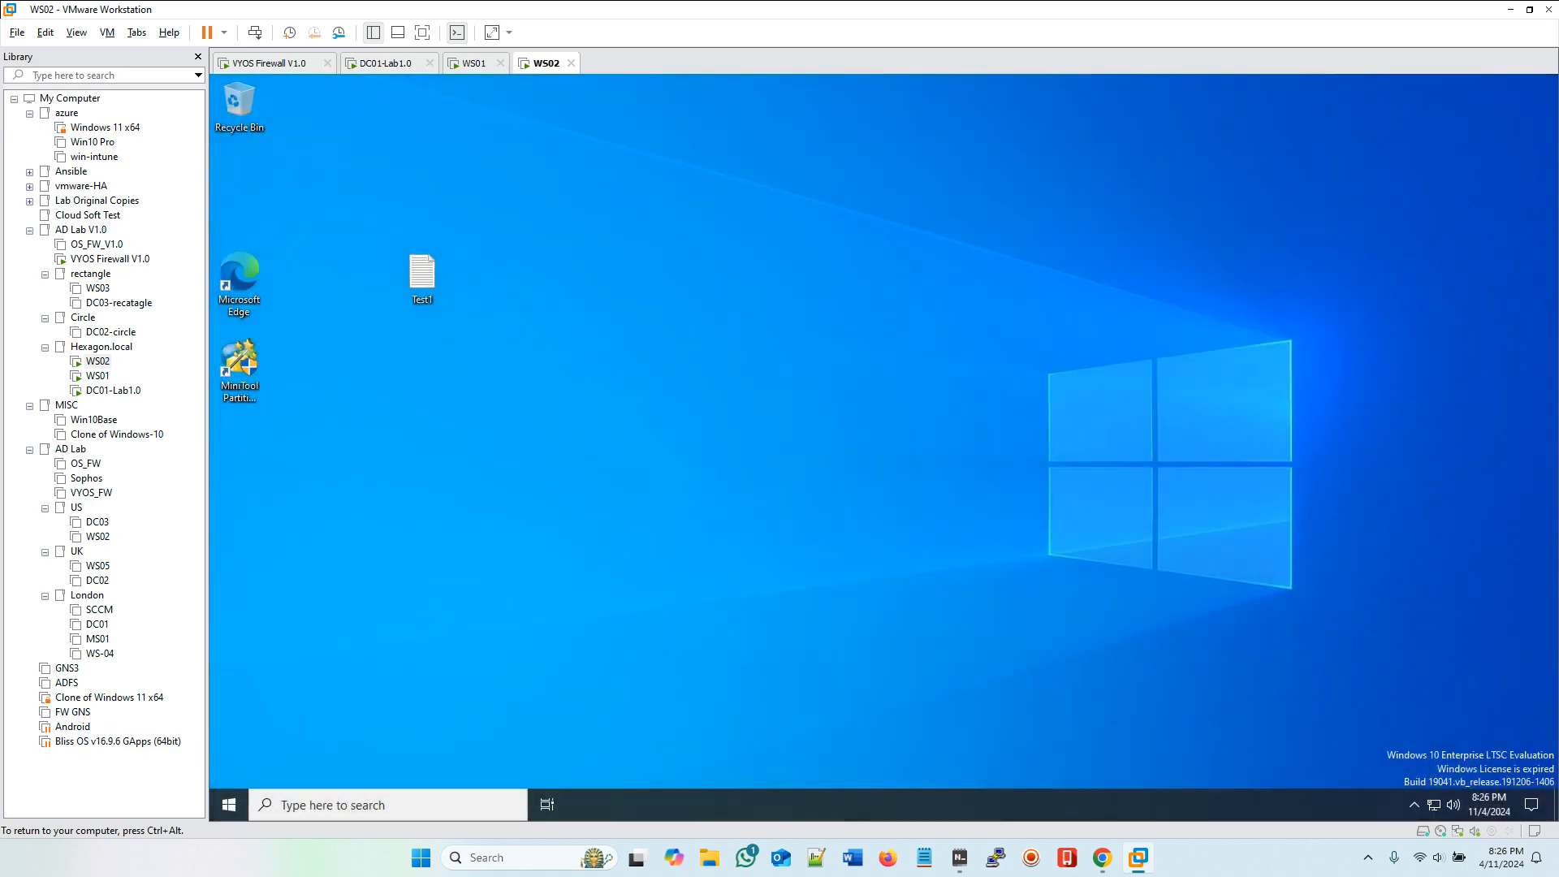
Step: Open Test1 on the WS02 desktop, add the line 'hey i add this line' below the existing text, and save it
{"action": "double_click", "coordinate": [419, 276]}
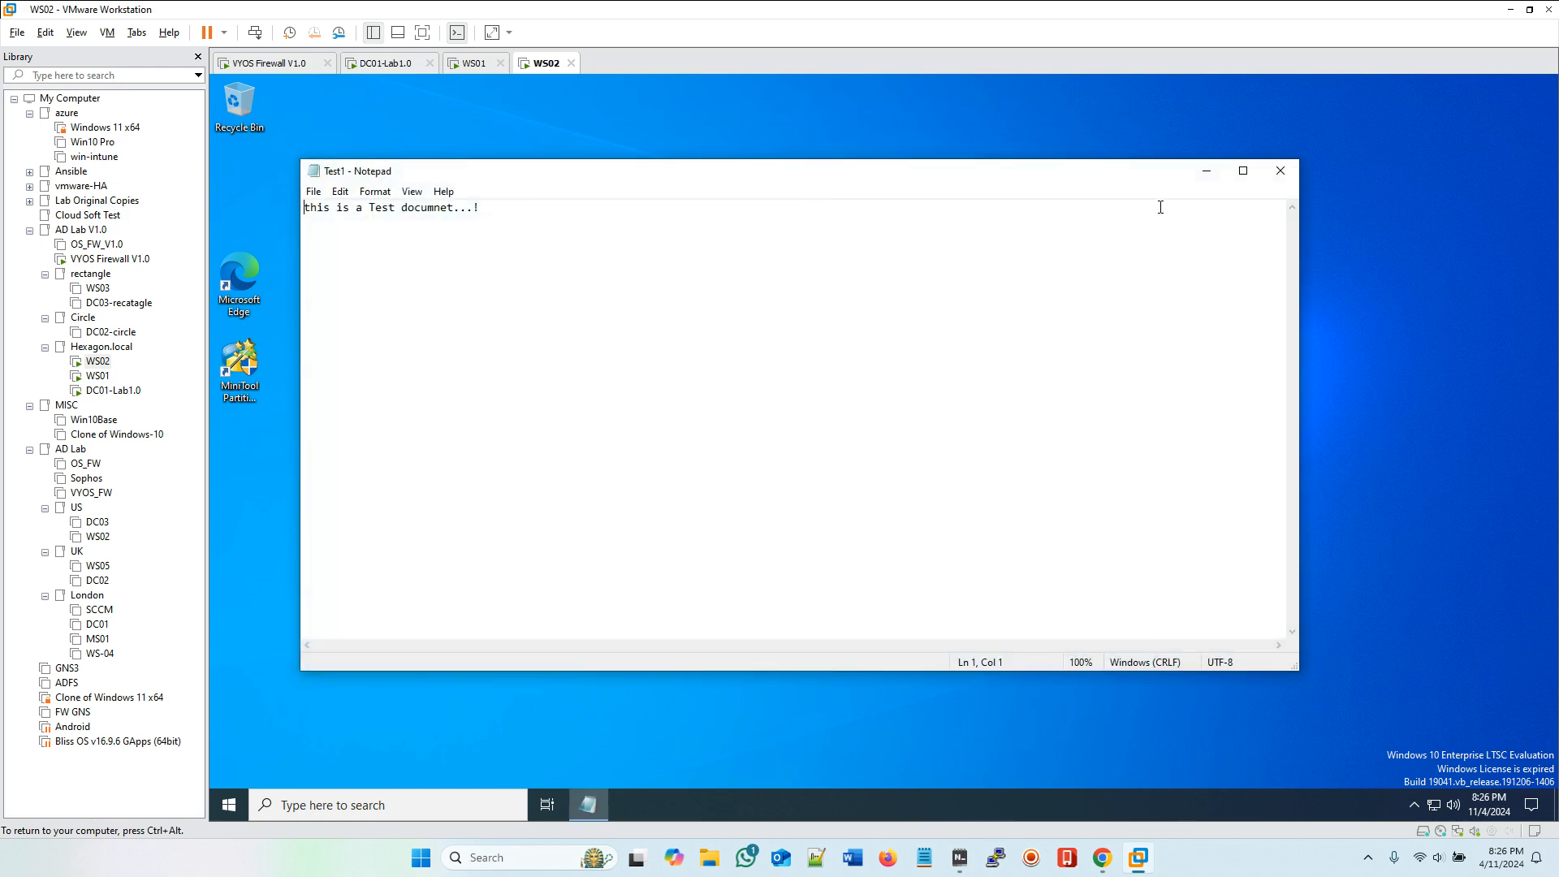
{"action": "left_click", "coordinate": [1280, 170]}
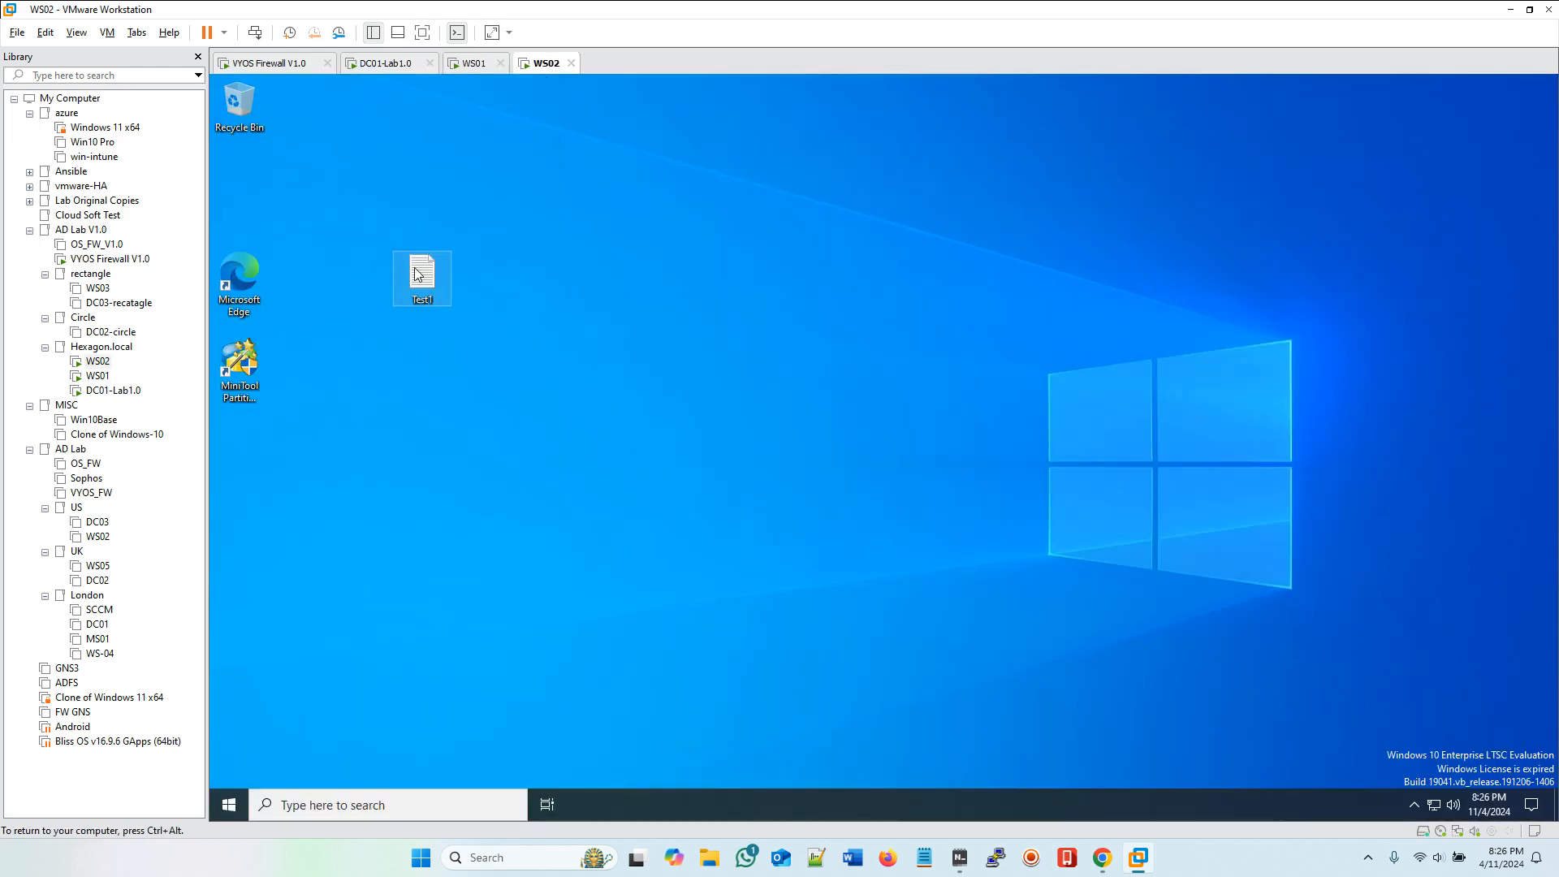
{"action": "double_click", "coordinate": [429, 270]}
{"action": "key", "text": "Return"}
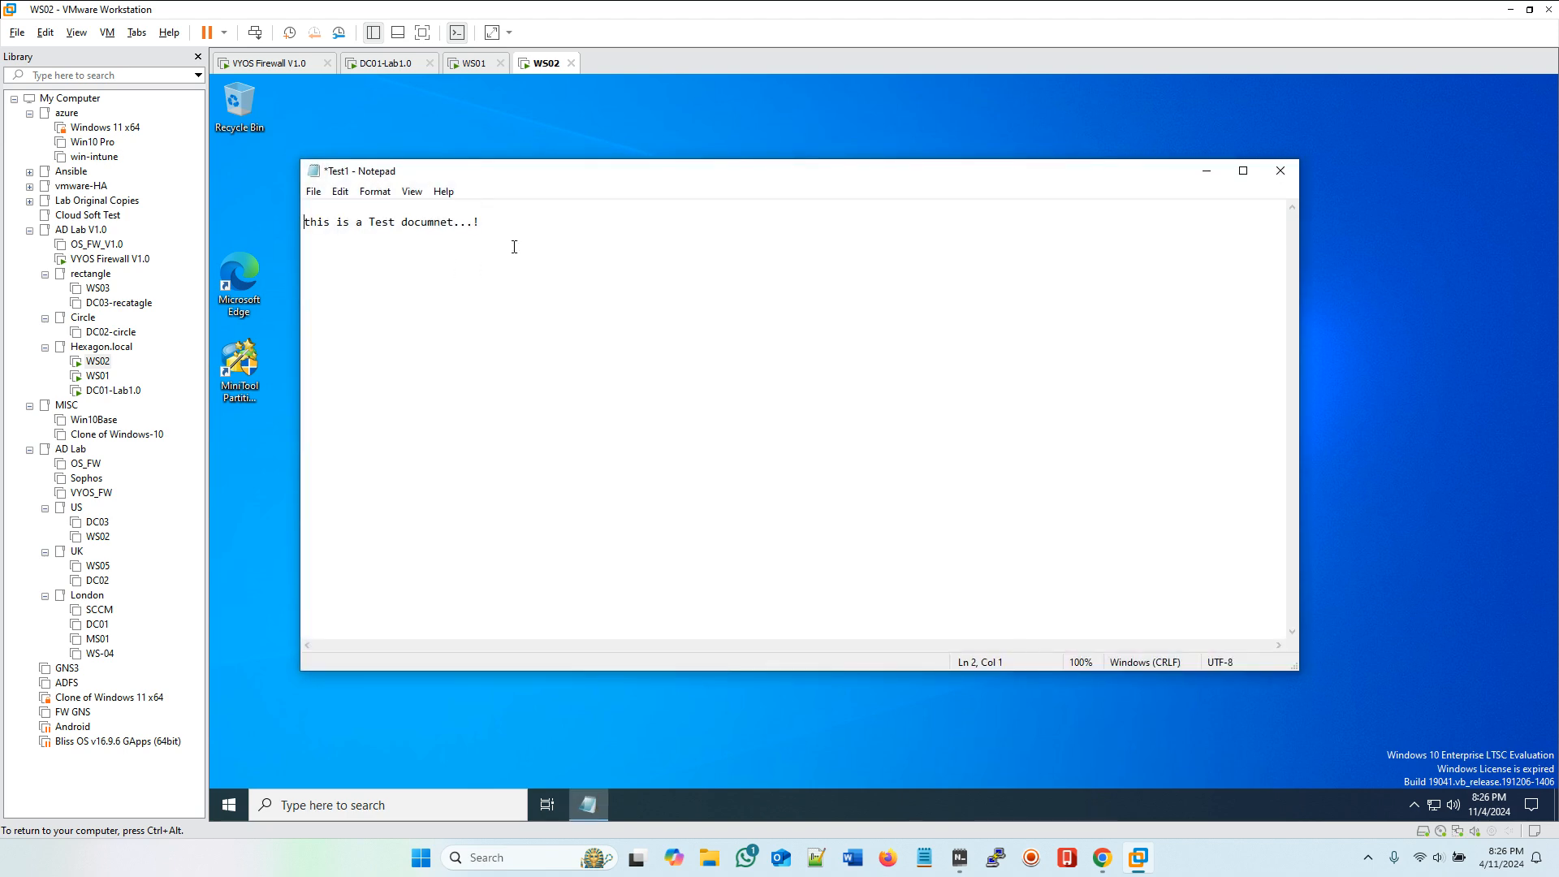
{"action": "left_click", "coordinate": [318, 206]}
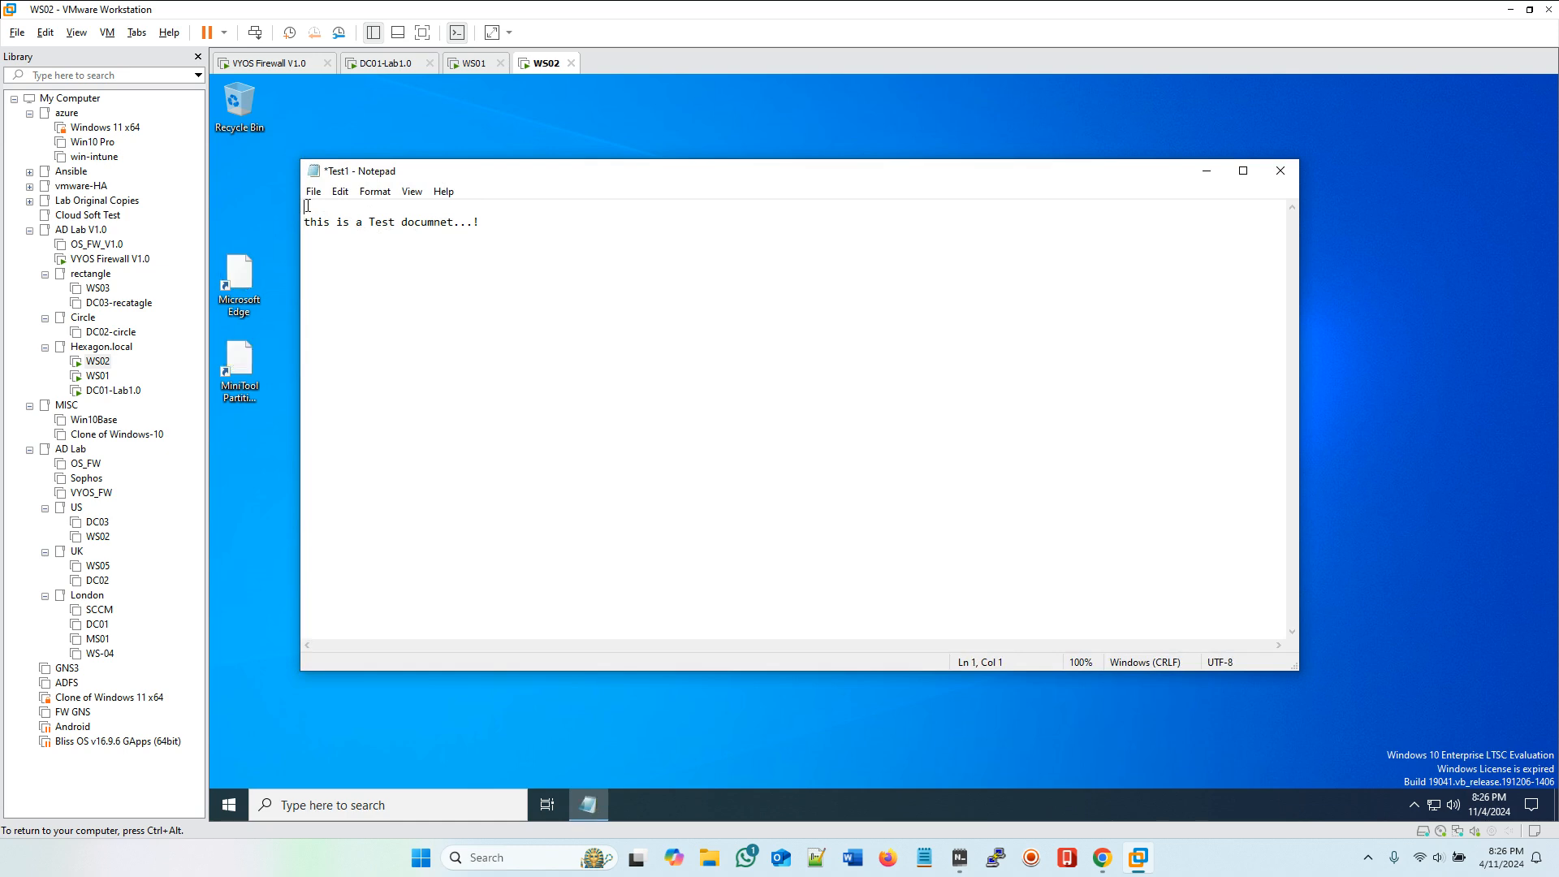
{"action": "key", "text": "Delete"}
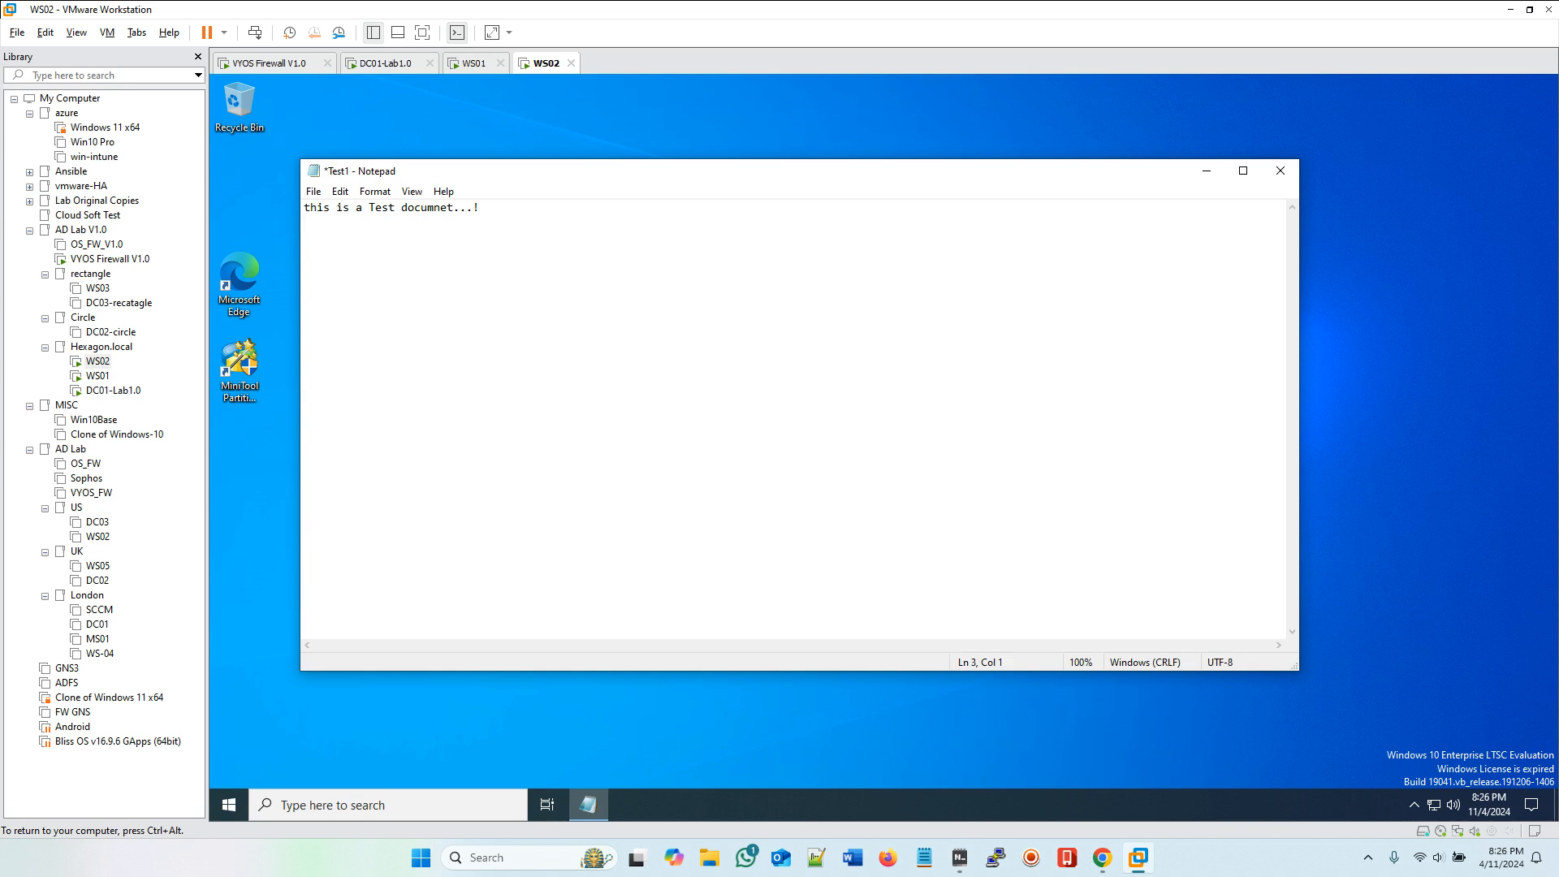
{"action": "type", "text": "ey i add this "}
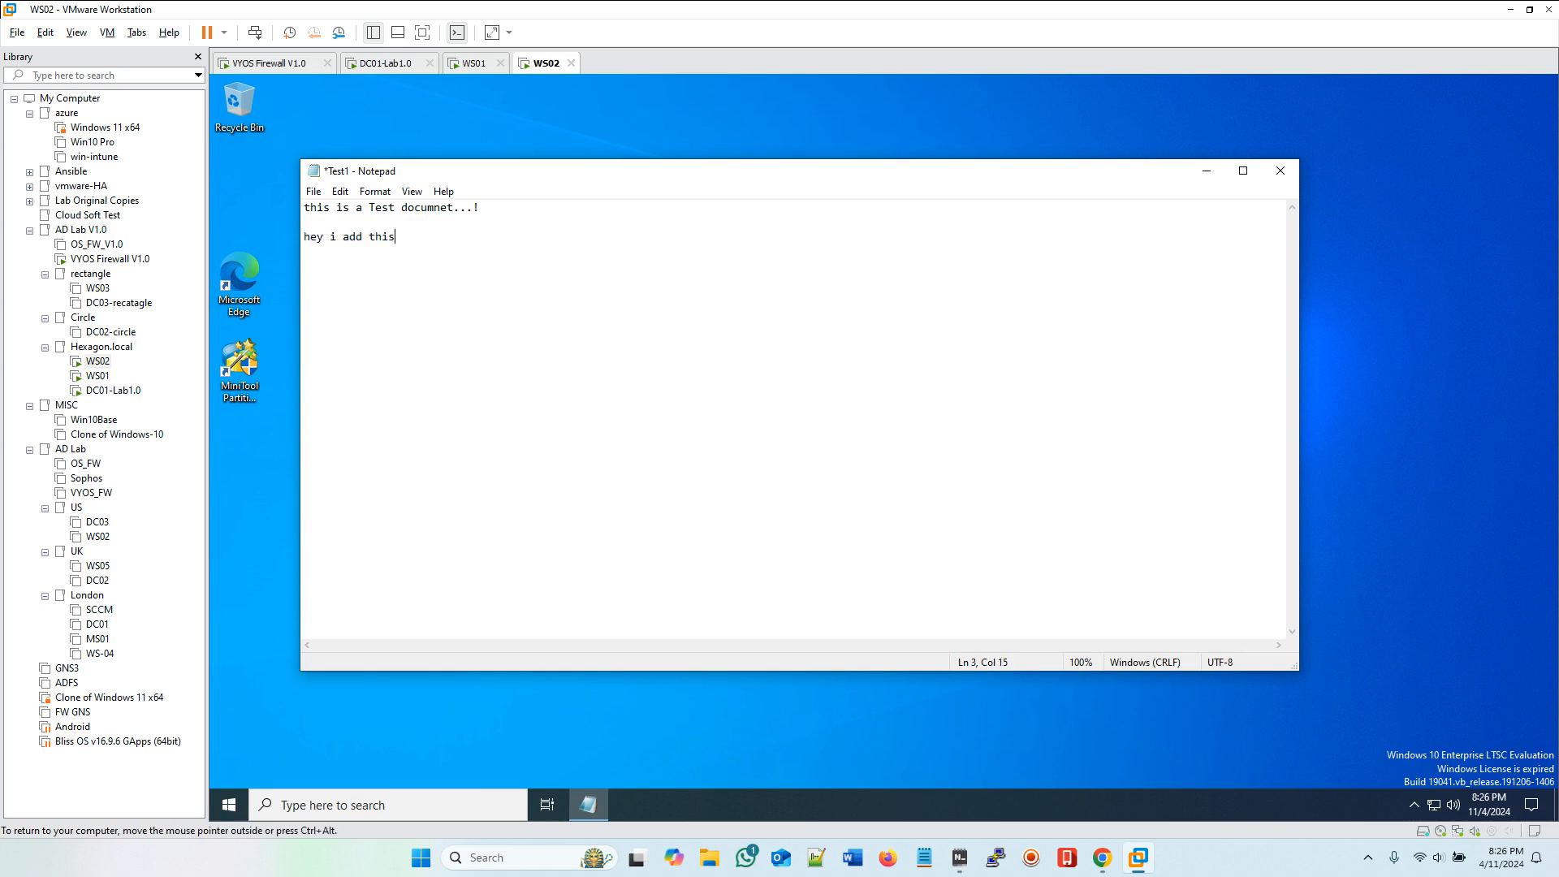
{"action": "type", "text": "line"}
{"action": "left_click", "coordinate": [1280, 170]}
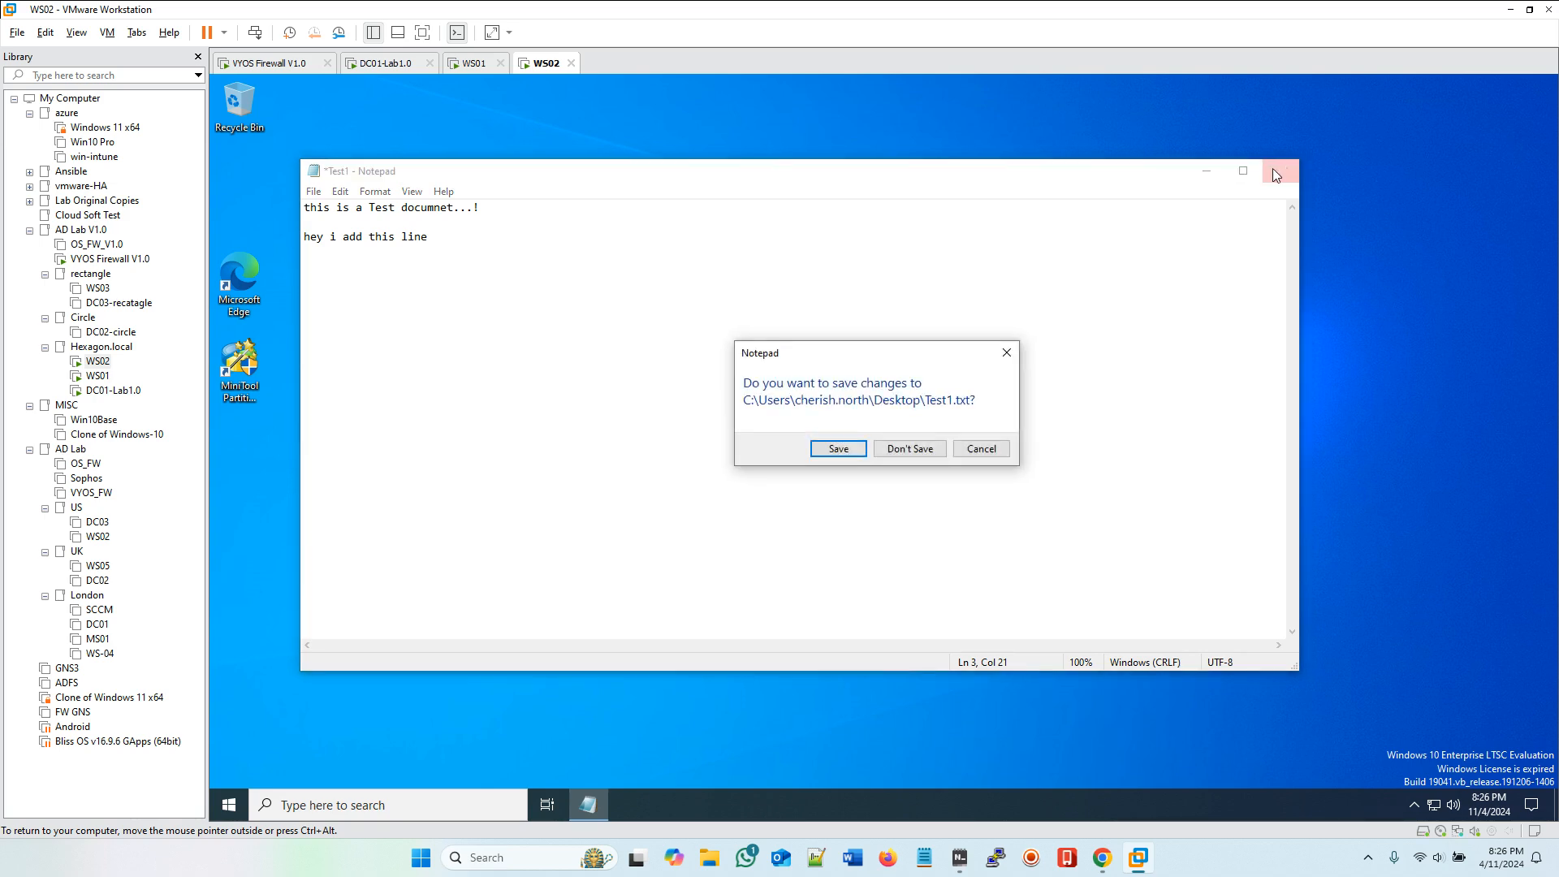
{"action": "left_click", "coordinate": [824, 453]}
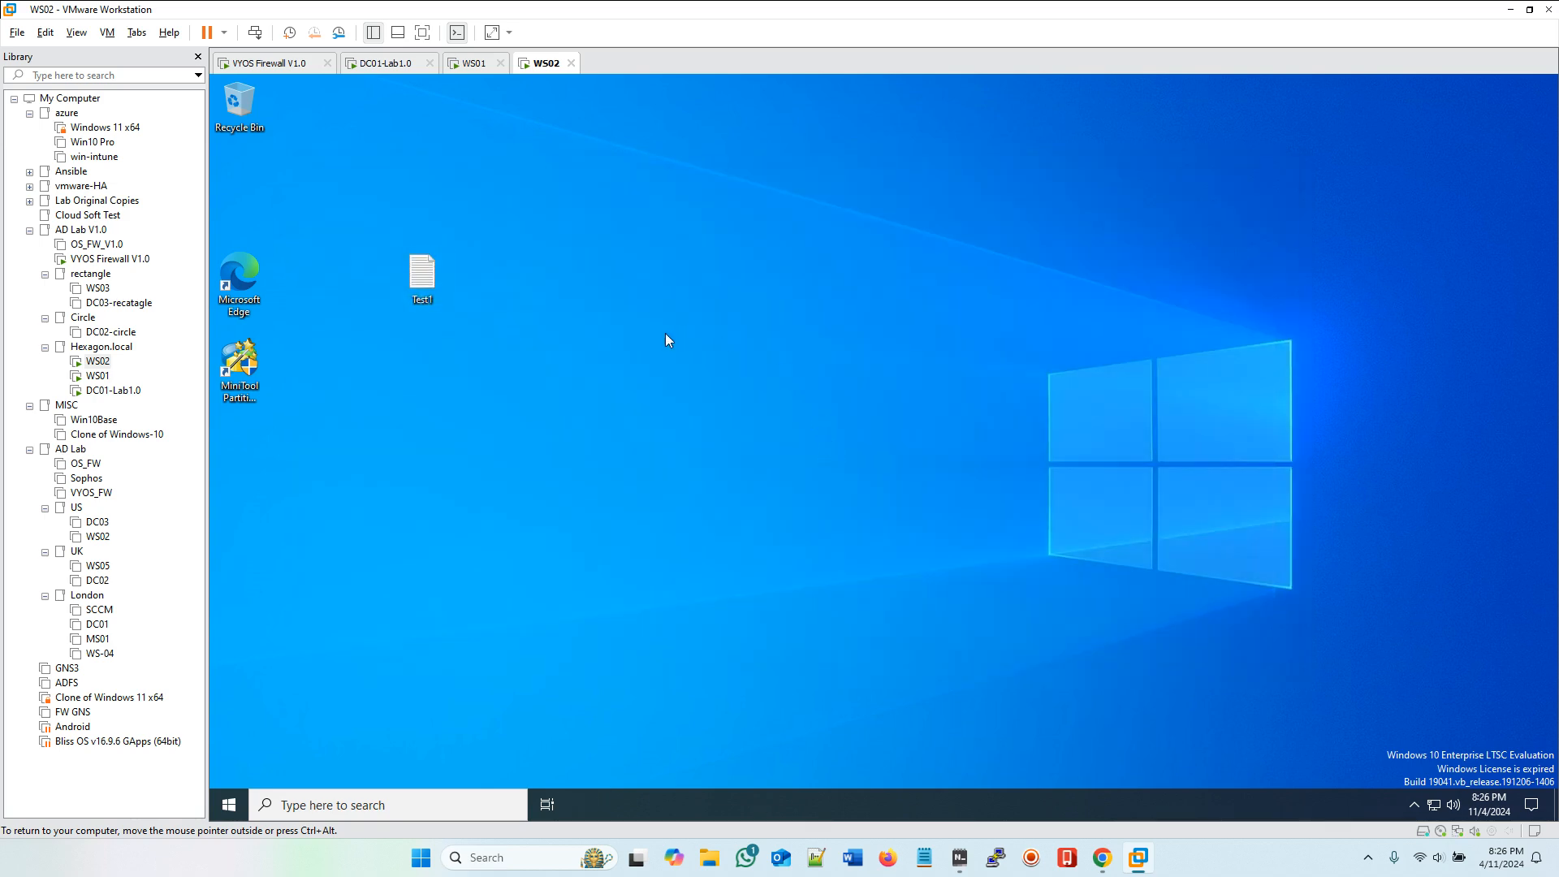
Step: Sign out of WS02 through the Ctrl+Alt+Del screen and switch to WS01
{"action": "left_click", "coordinate": [254, 32]}
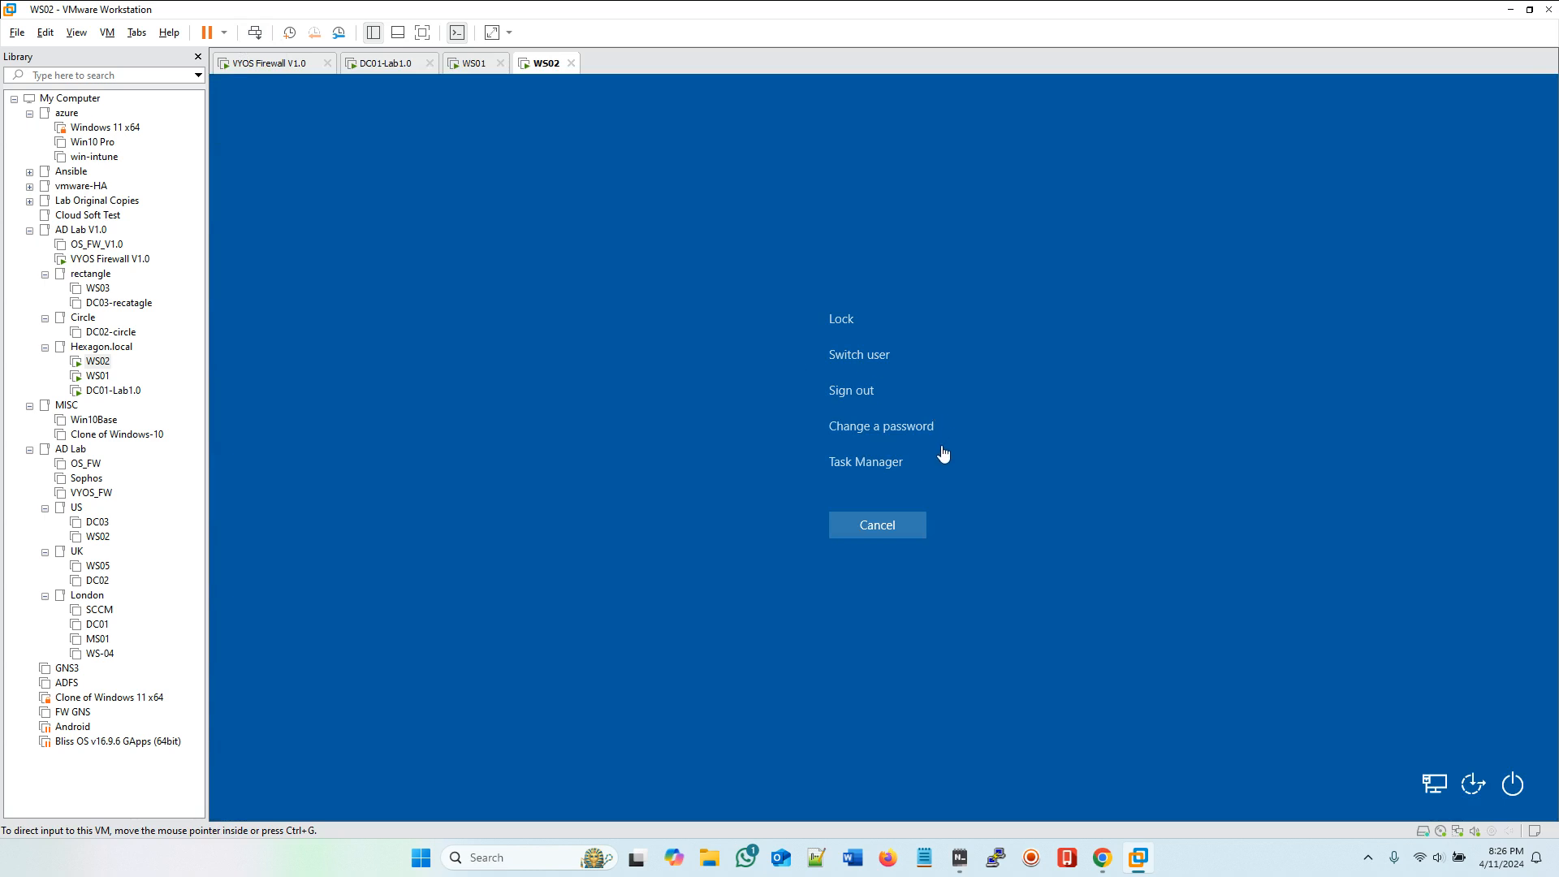
{"action": "left_click", "coordinate": [858, 396]}
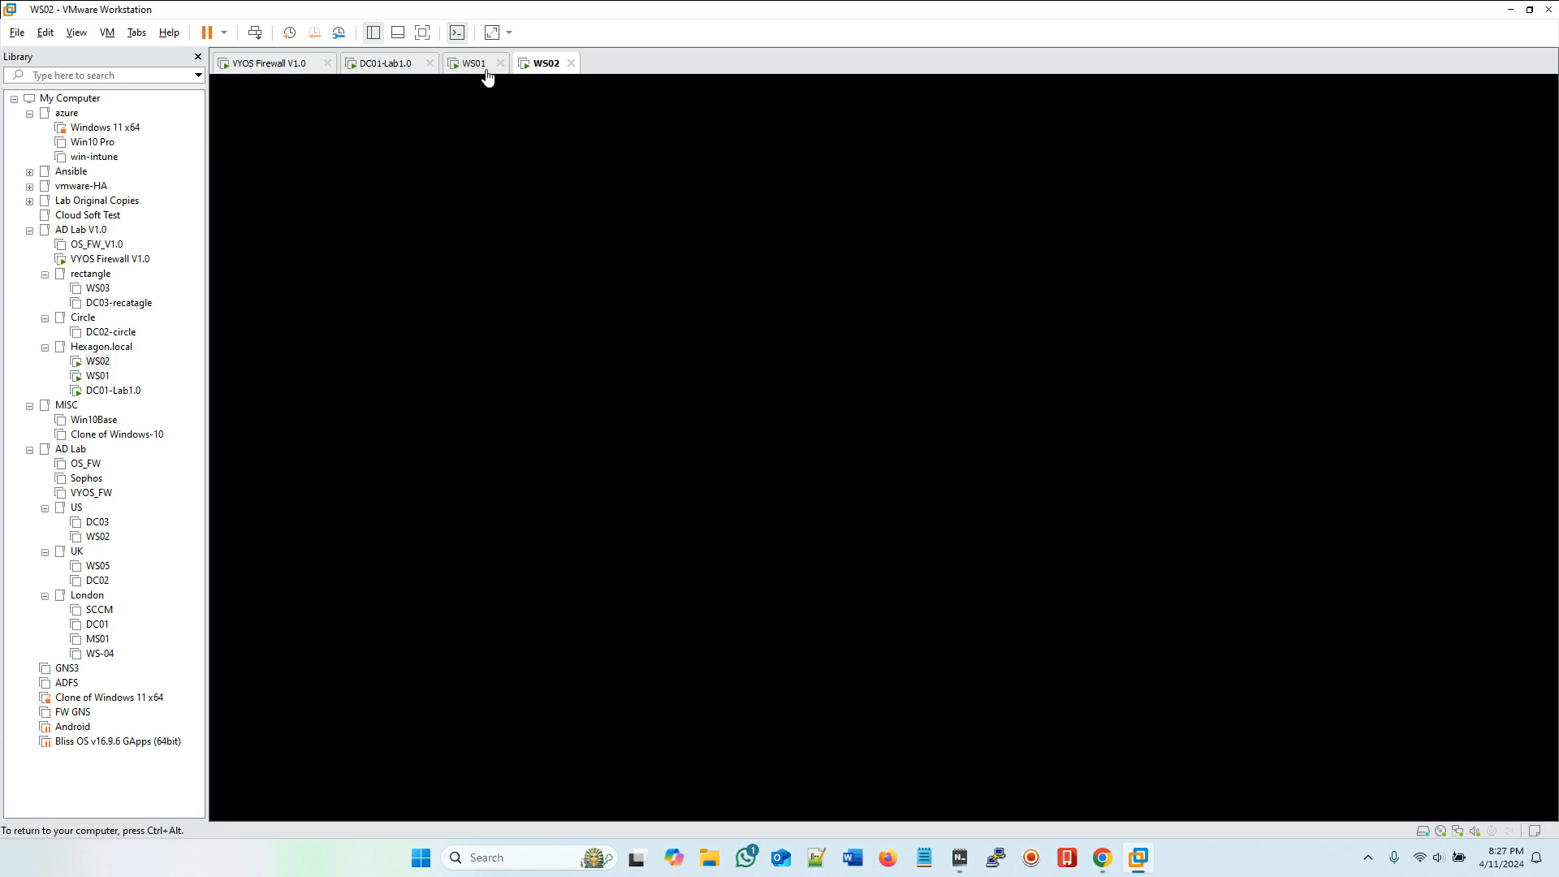
{"action": "left_click", "coordinate": [484, 65]}
Step: Acknowledge the welcome notice on WS01, sign back in as the second Marketing user with the account password, and open Test1
{"action": "left_click", "coordinate": [255, 34]}
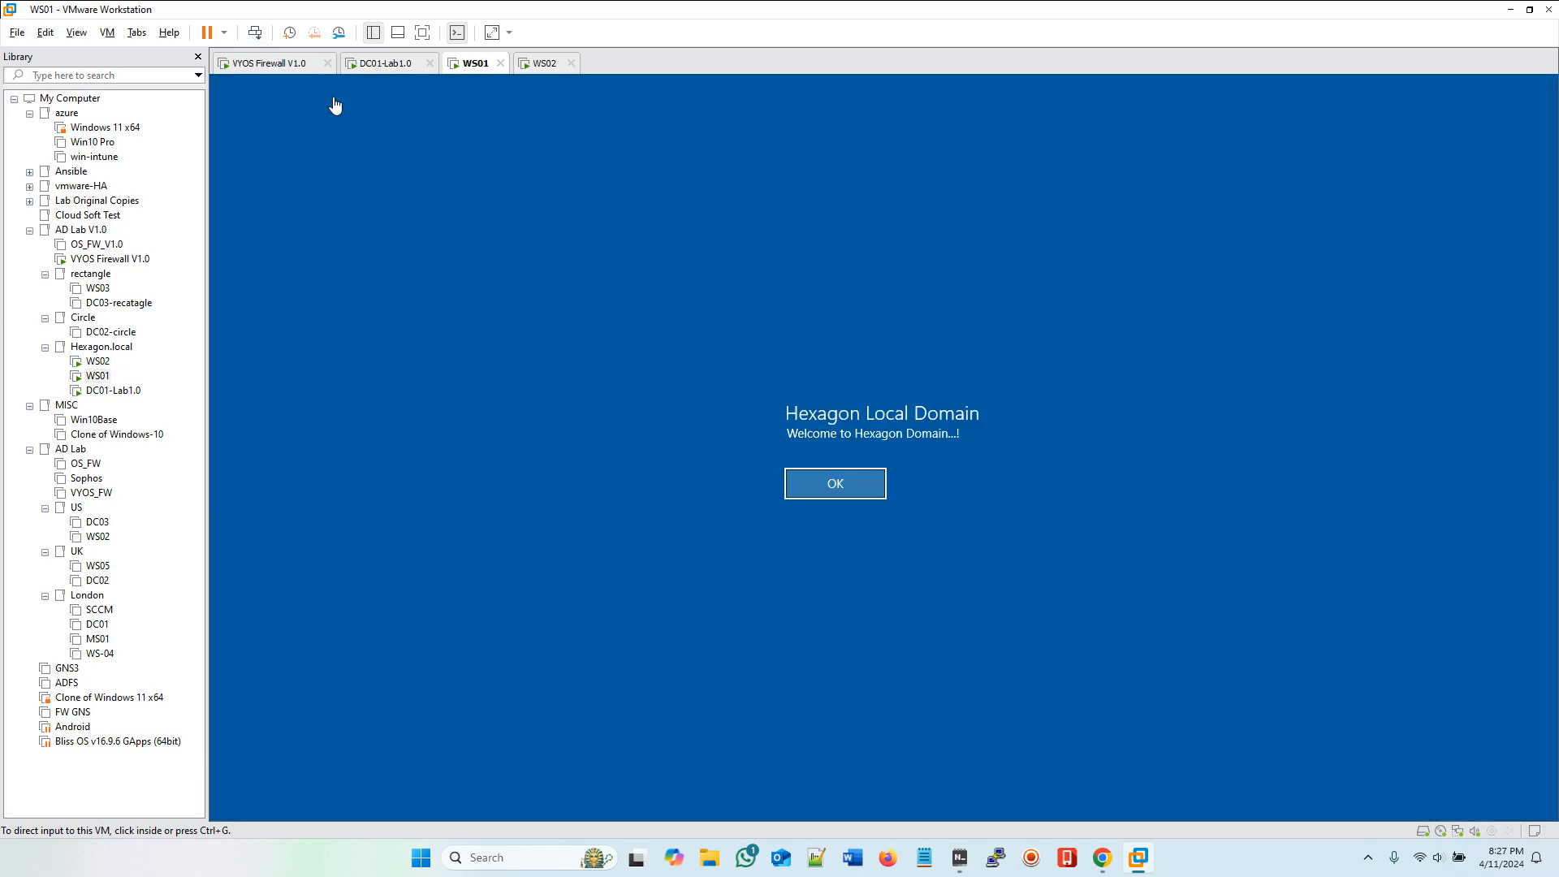
{"action": "left_click", "coordinate": [852, 487]}
{"action": "left_click", "coordinate": [846, 479]}
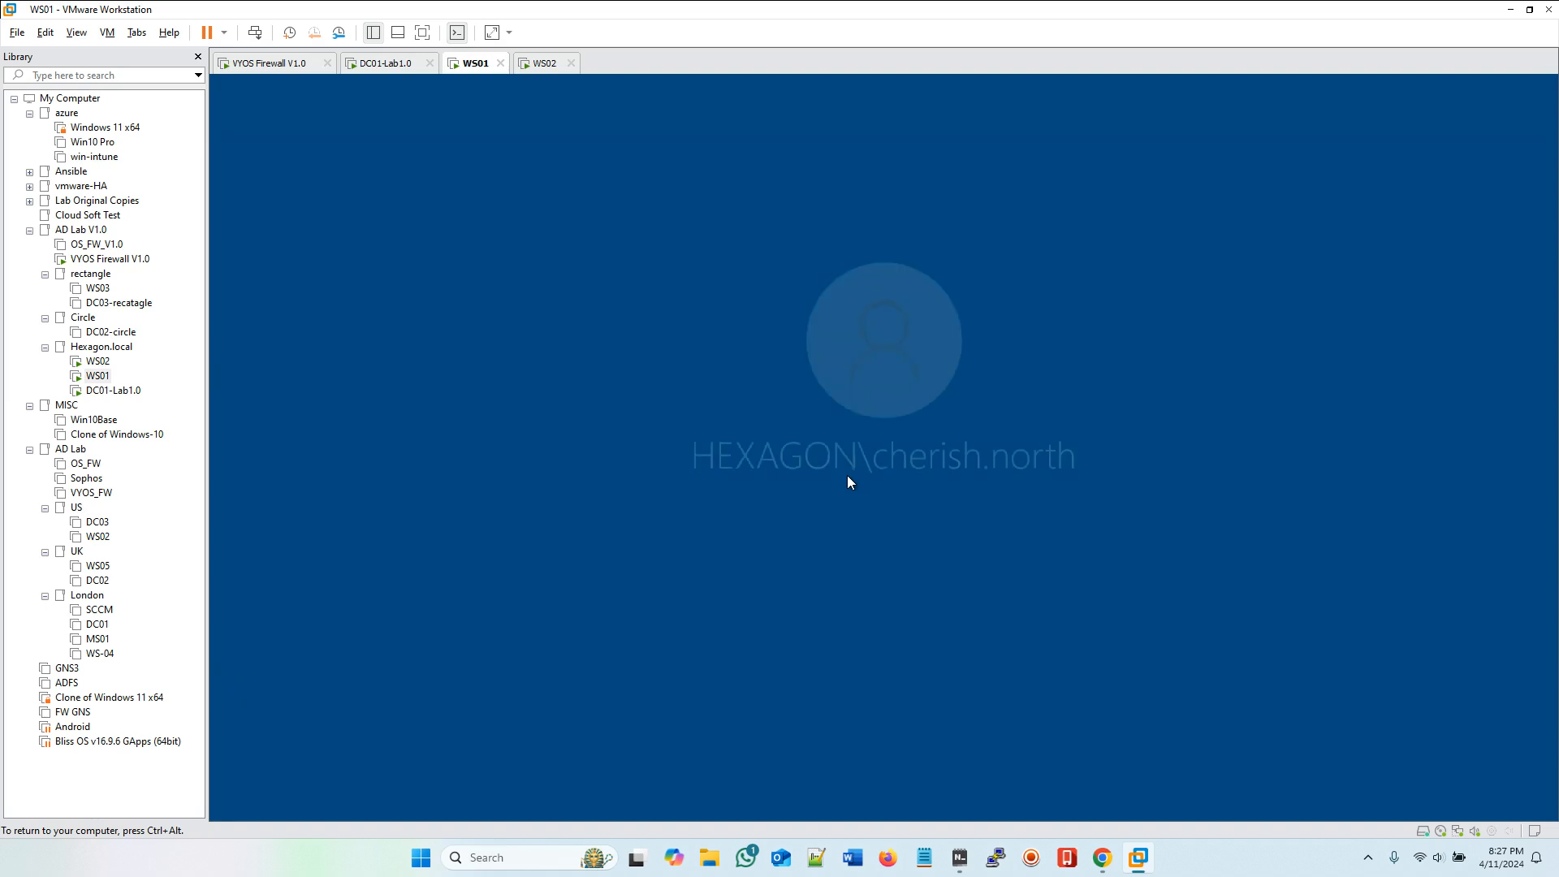
{"action": "type", "text": "•••••••"}
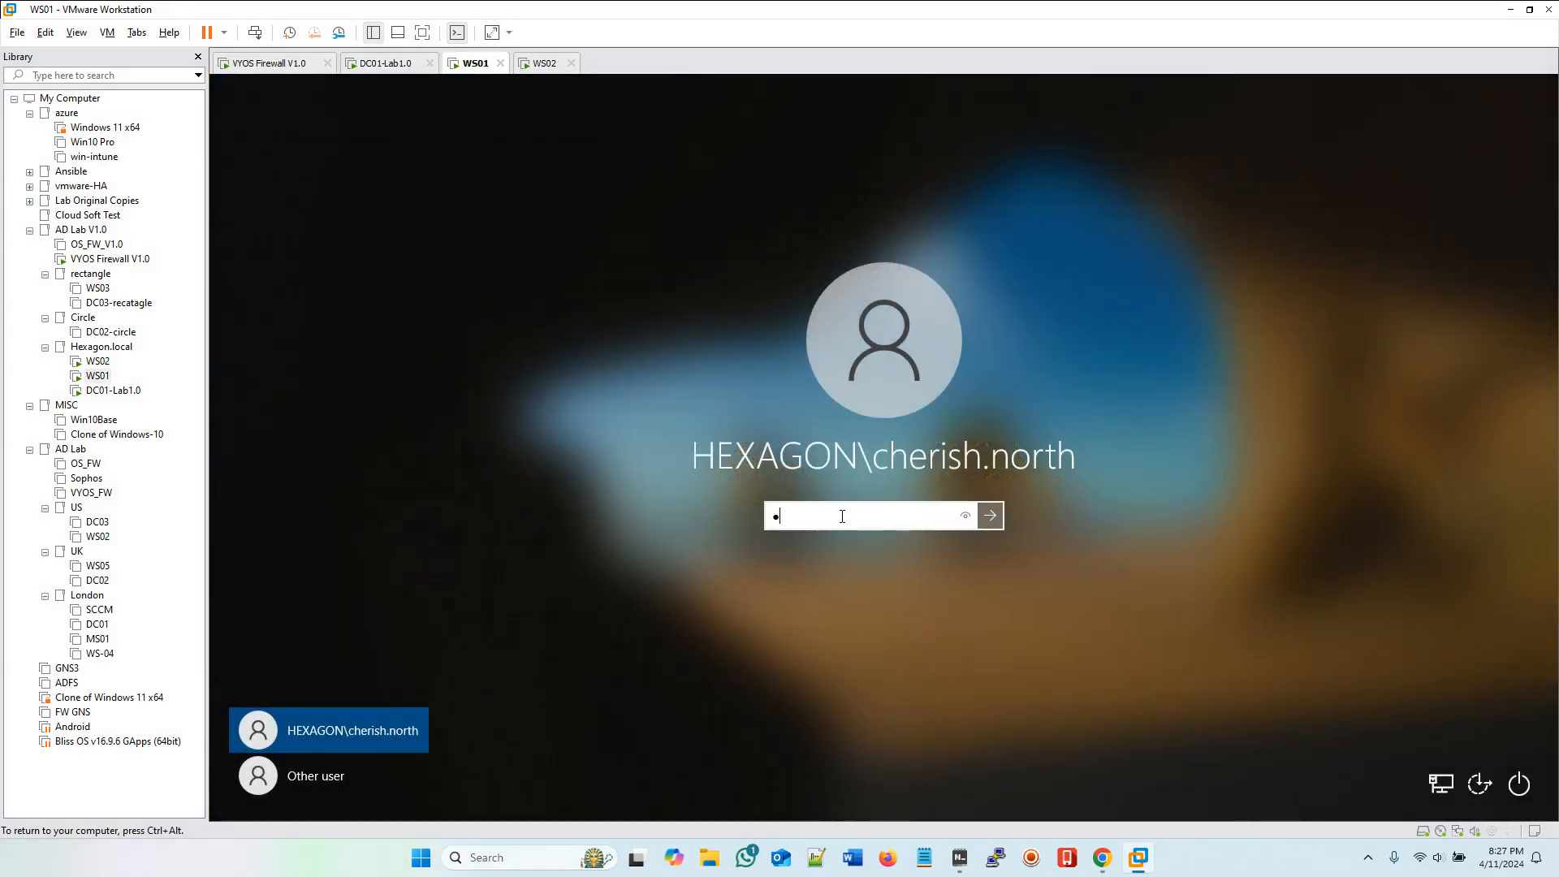
{"action": "type", "text": "•••••"}
{"action": "key", "text": "Return"}
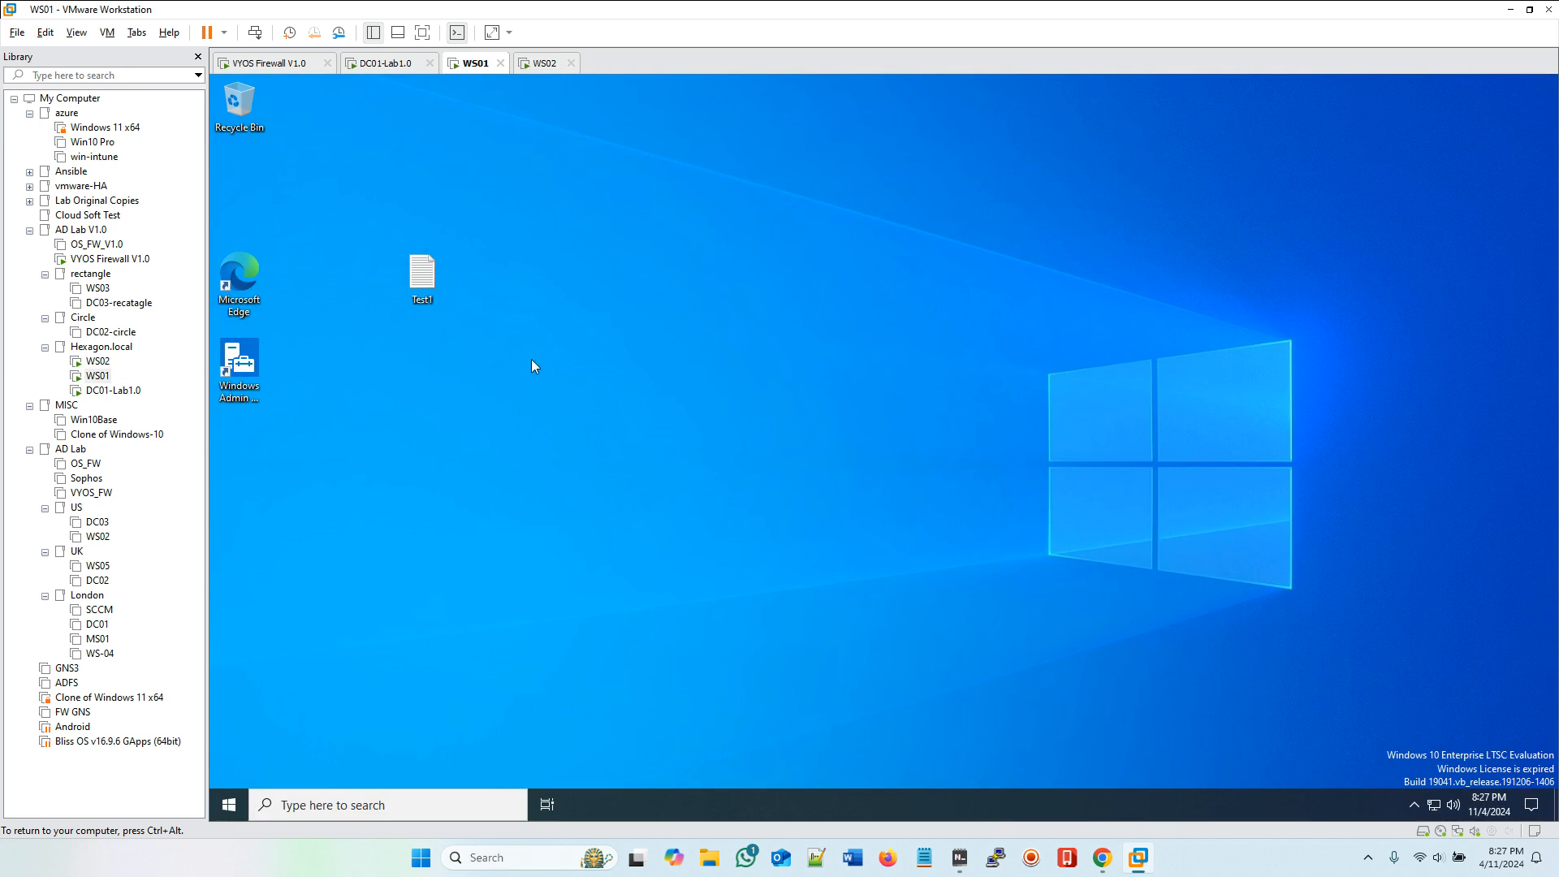
{"action": "double_click", "coordinate": [420, 276]}
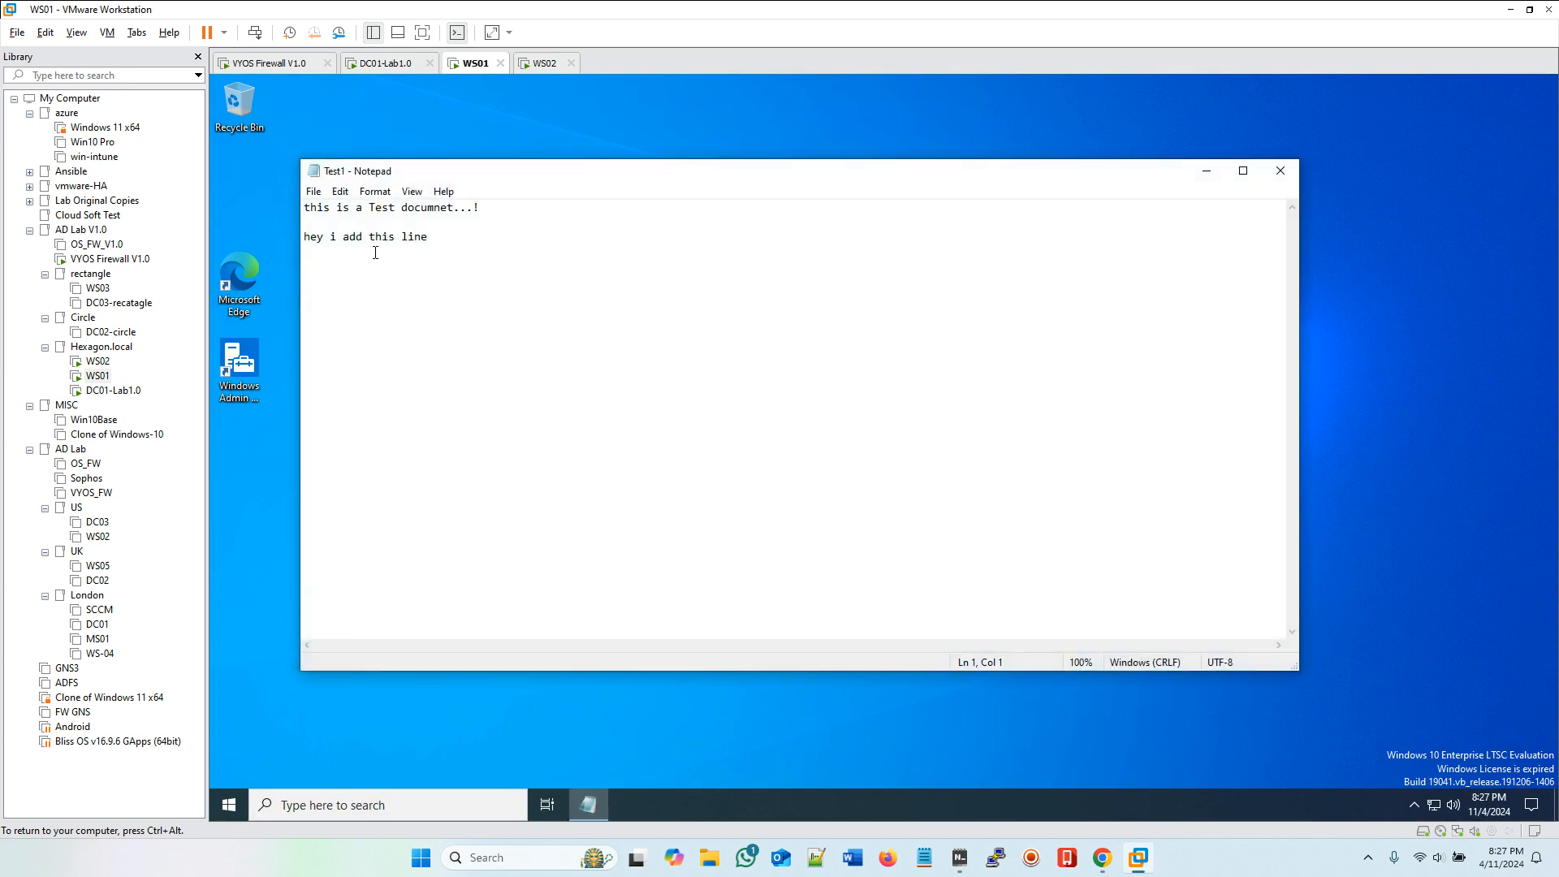
Step: Close Test1 on WS01 and switch to the DC01-Lab1.0 virtual machine
{"action": "left_click", "coordinate": [1281, 171]}
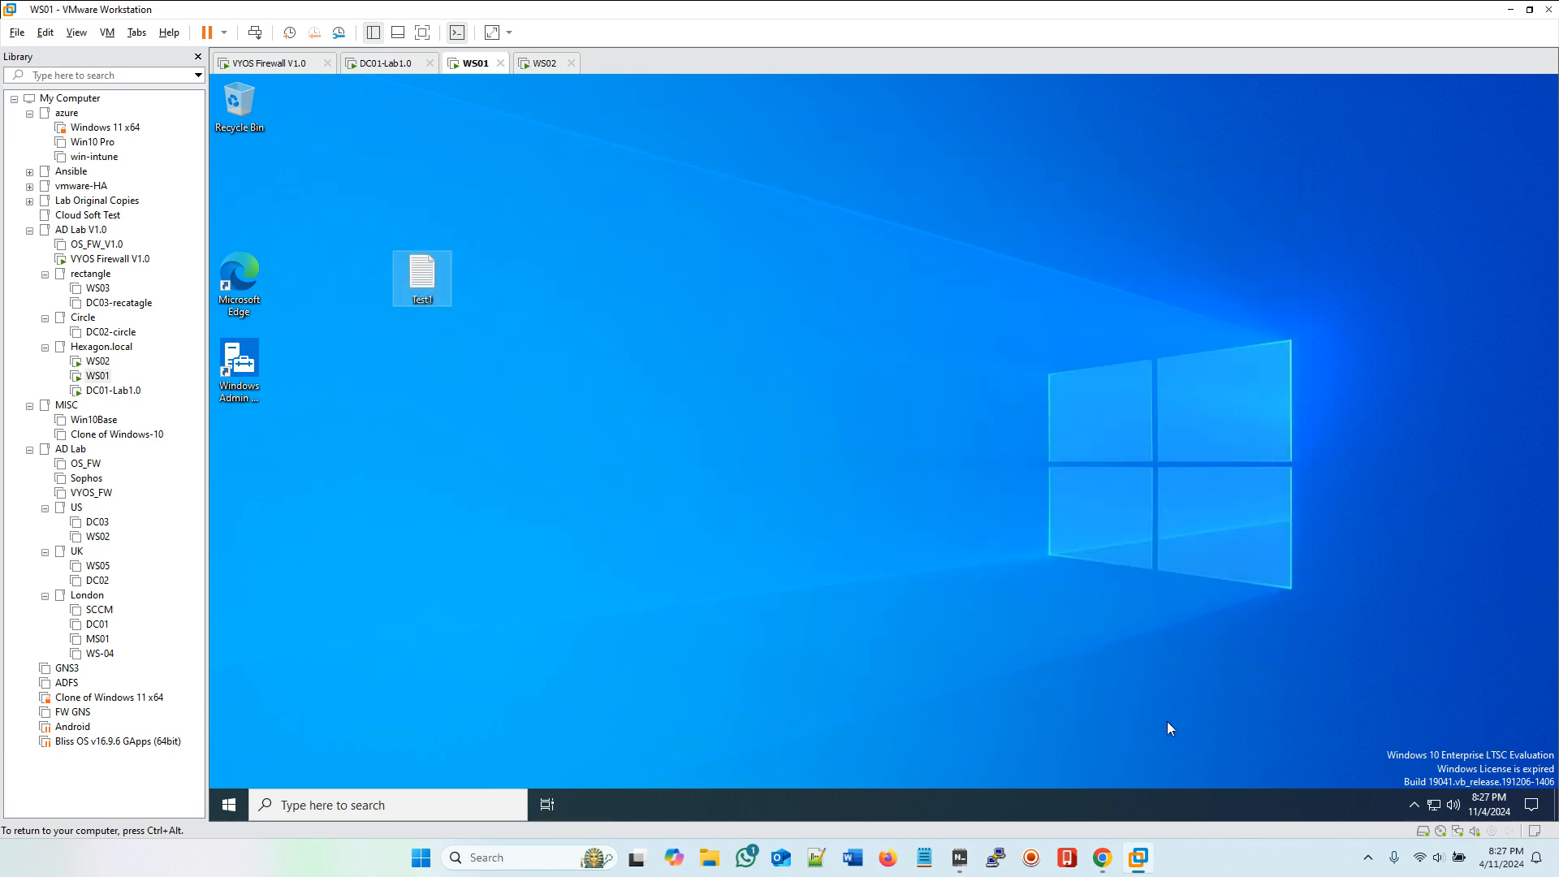
{"action": "key", "text": "ctrl+alt"}
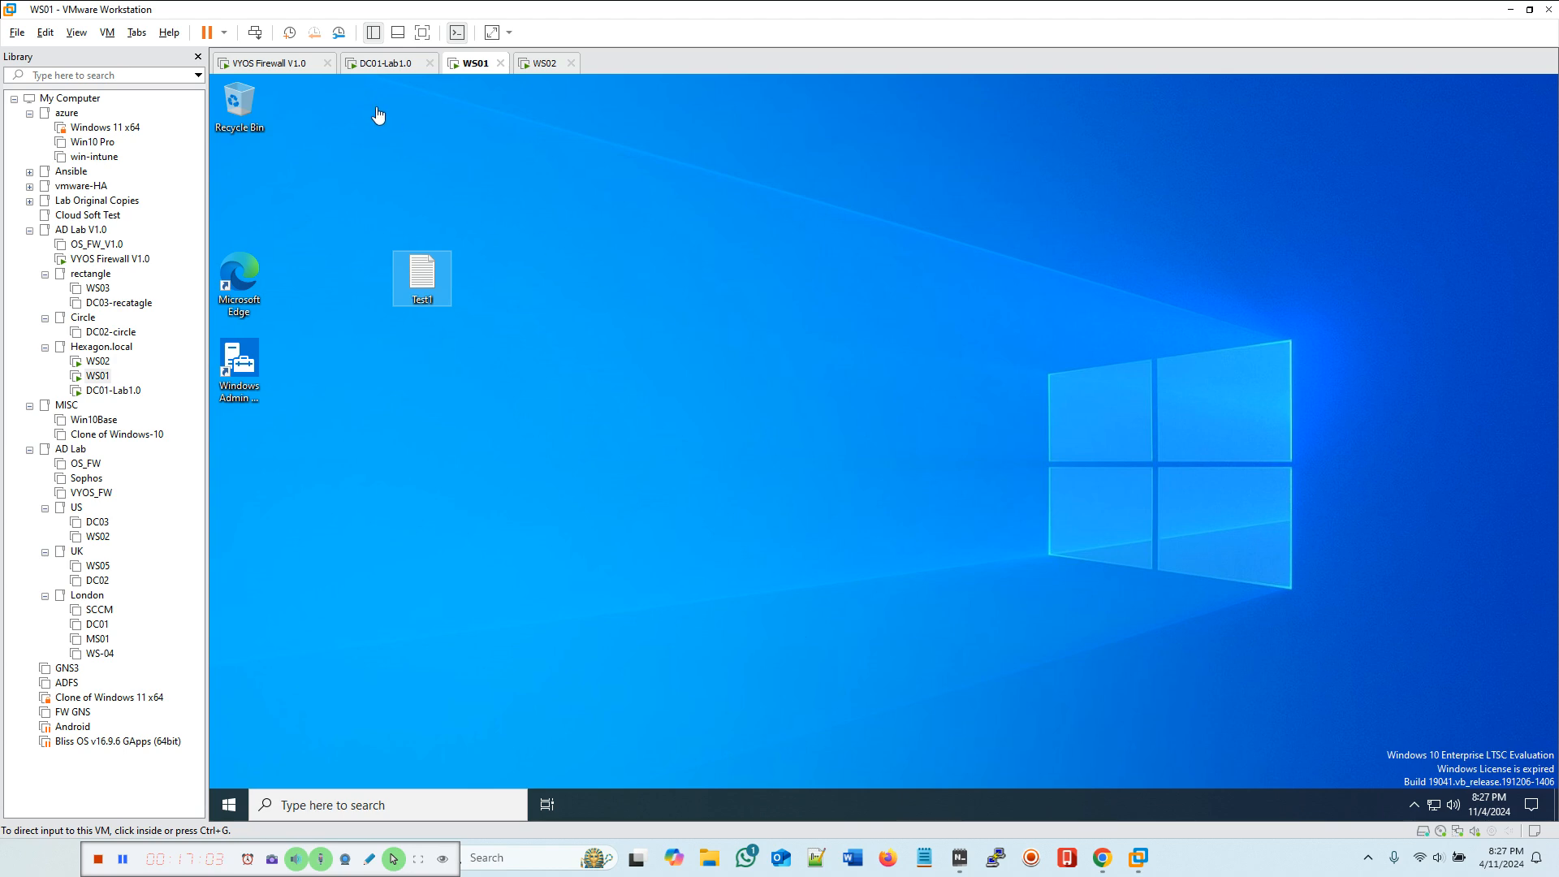
{"action": "left_click", "coordinate": [367, 65]}
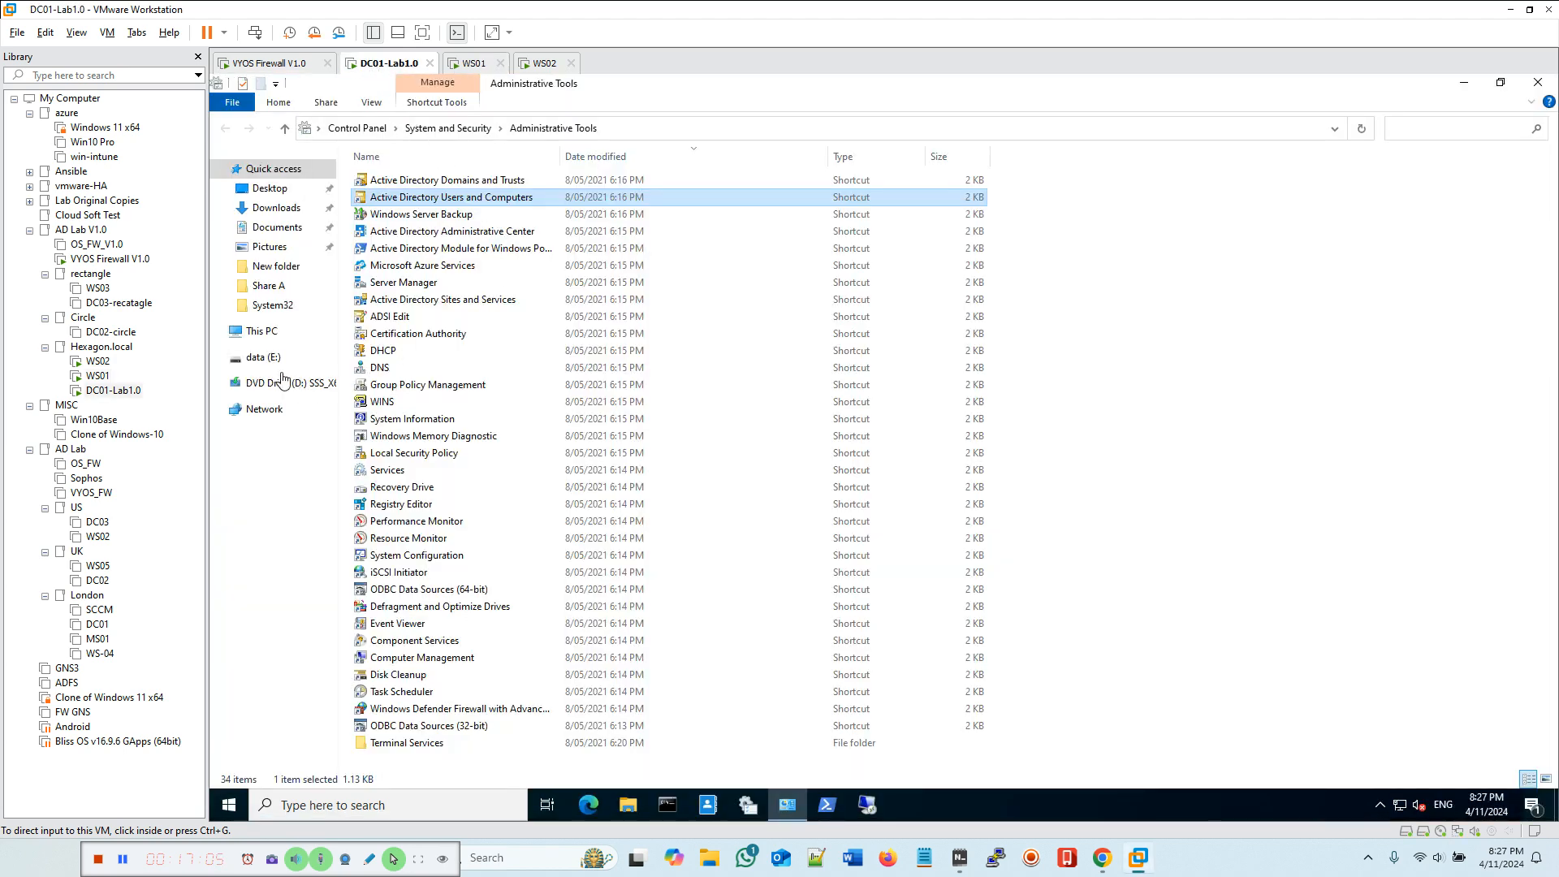
Step: Open the rprofiles folder on DC01's data (E:) drive to examine the roaming profile folders, and close the window
{"action": "left_click", "coordinate": [260, 363]}
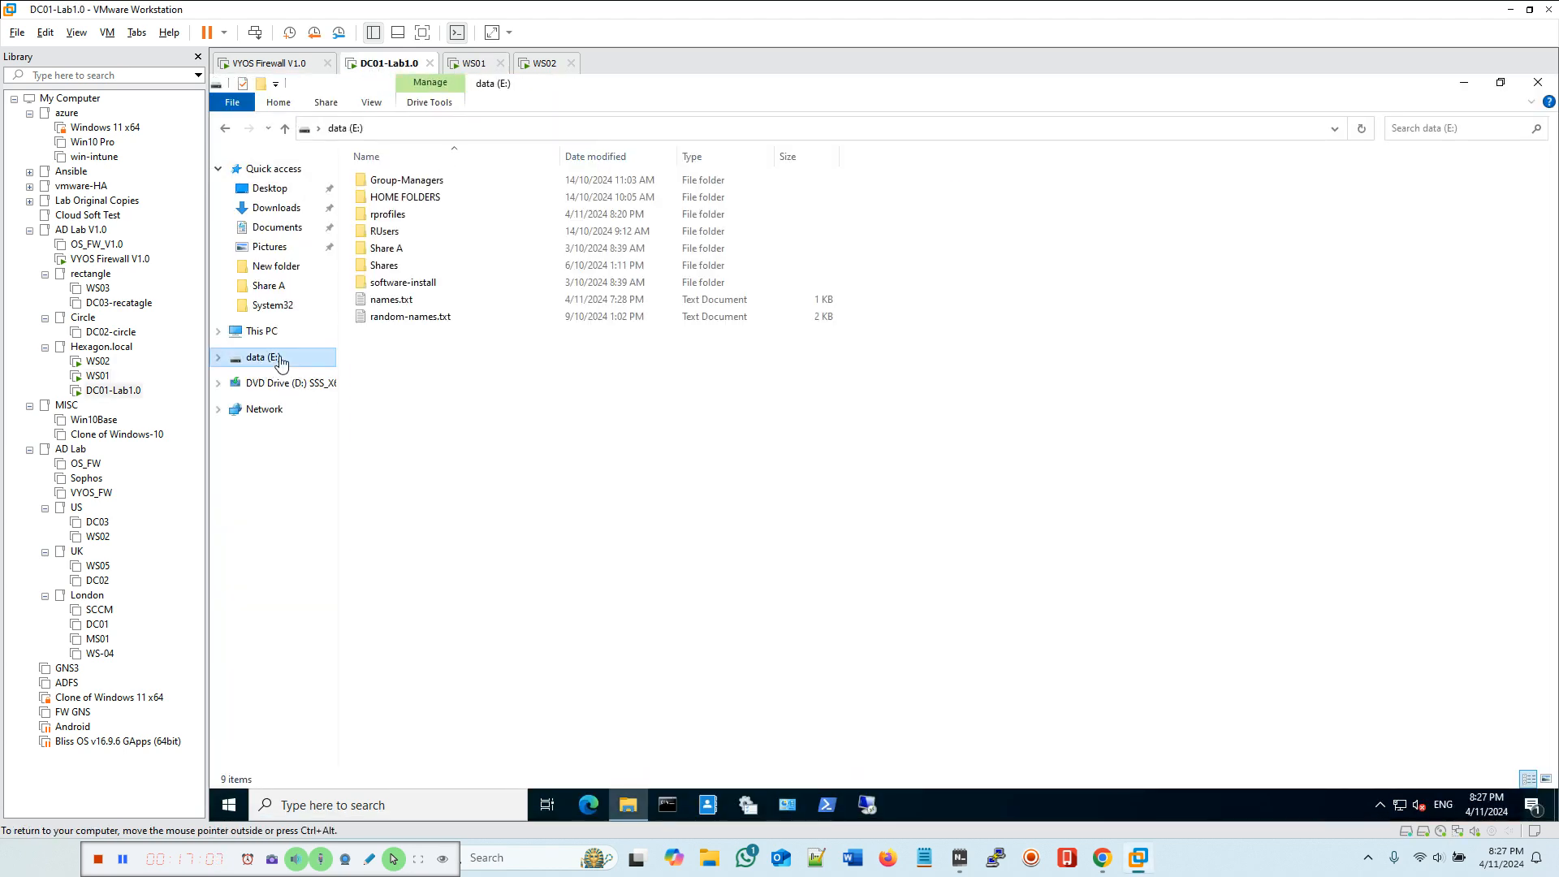
{"action": "double_click", "coordinate": [387, 217]}
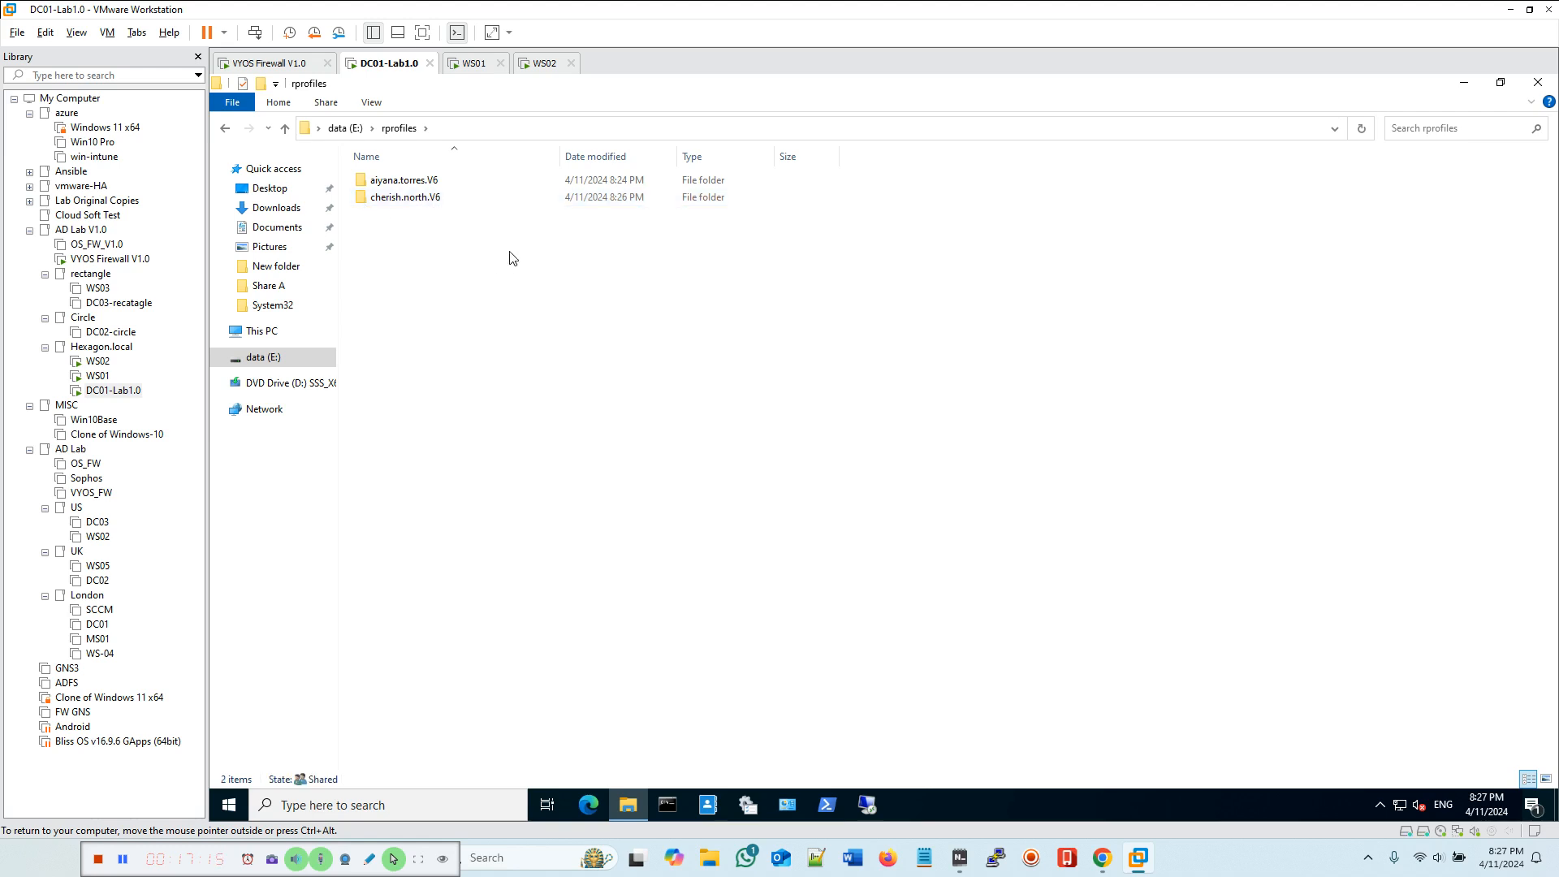
{"action": "left_click", "coordinate": [1537, 82]}
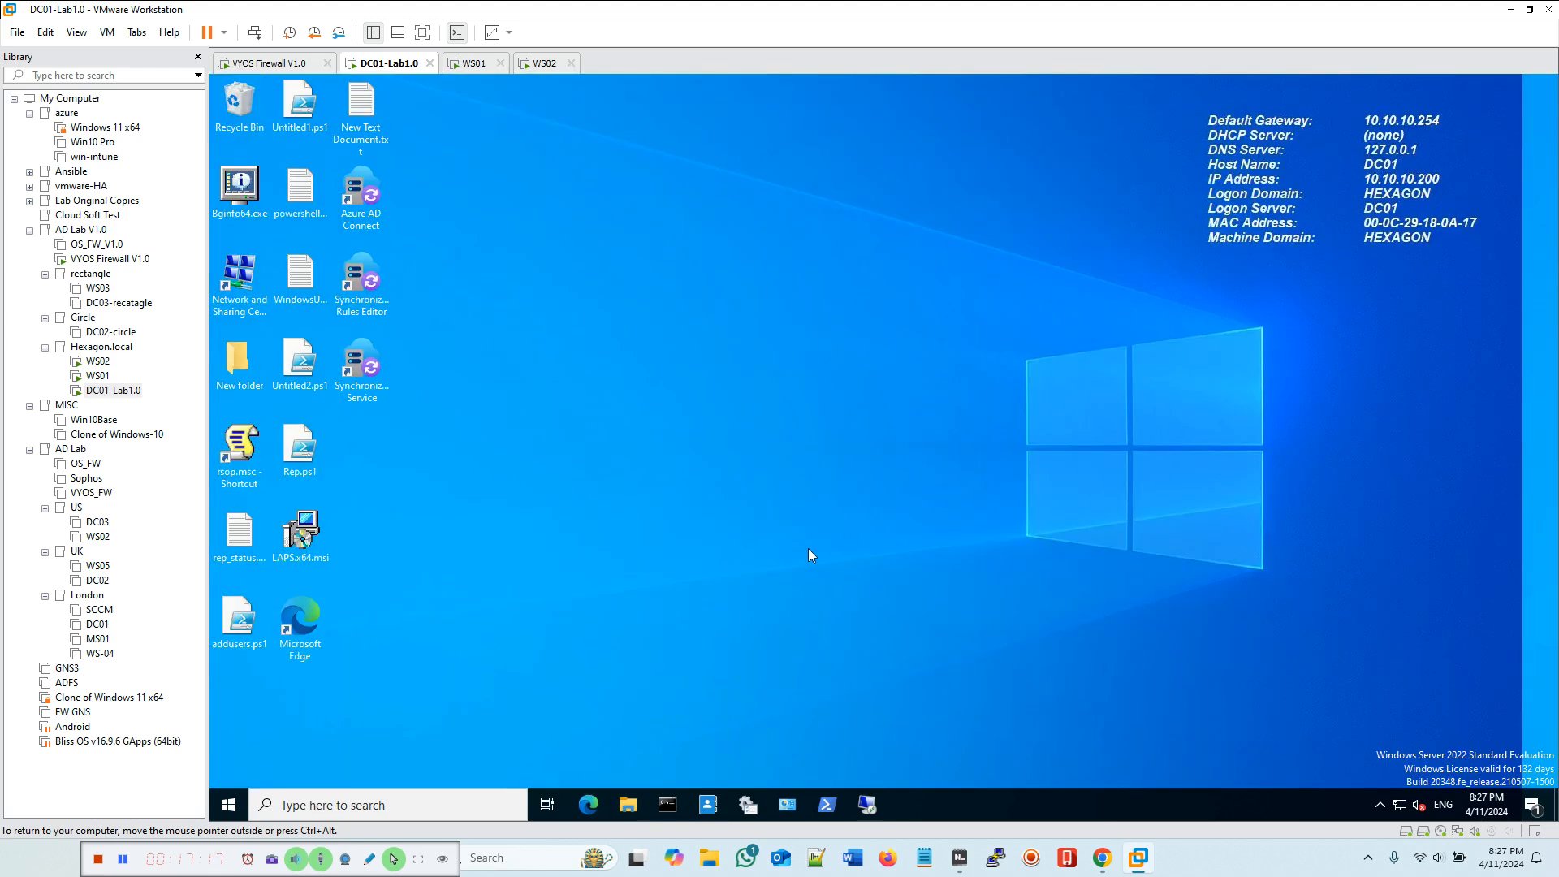